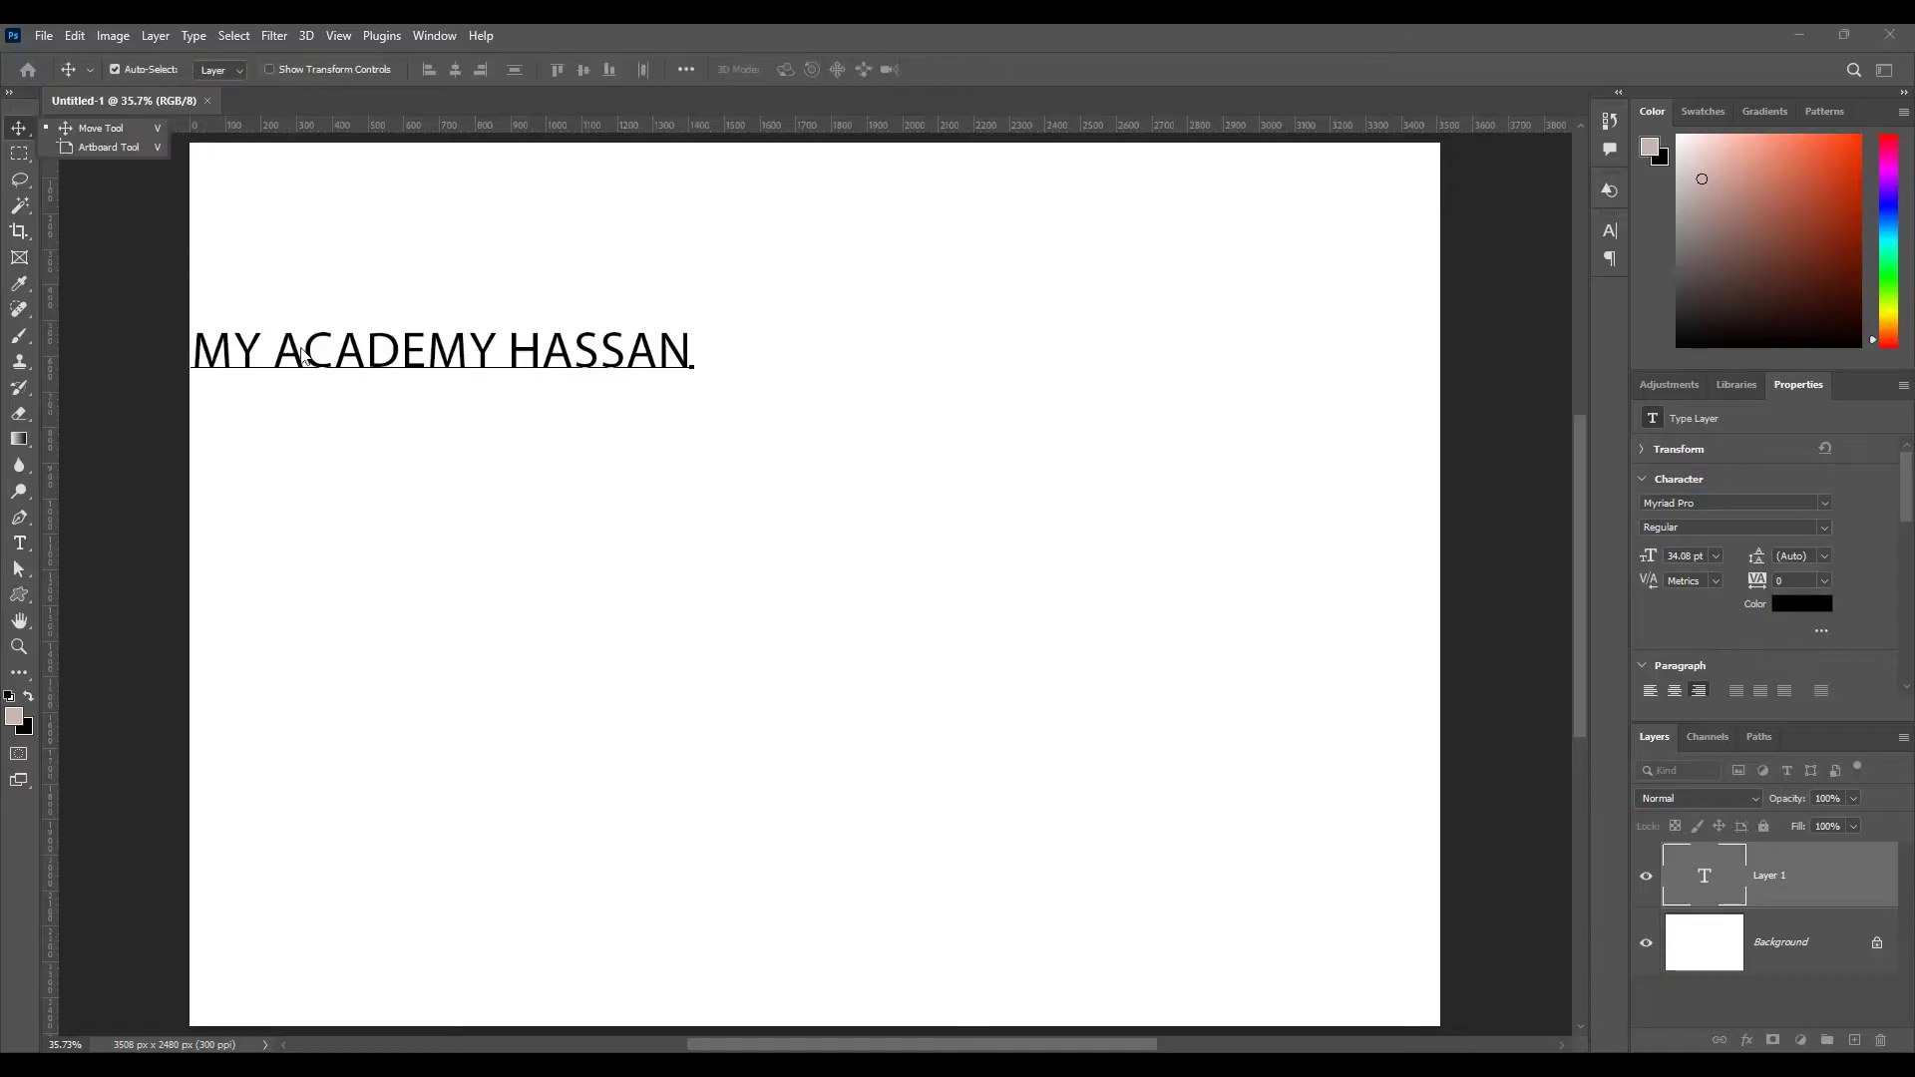
- Move the title text up and to the right on the canvas and set its font to Impact
left_click_drag(335, 370, 480, 289)
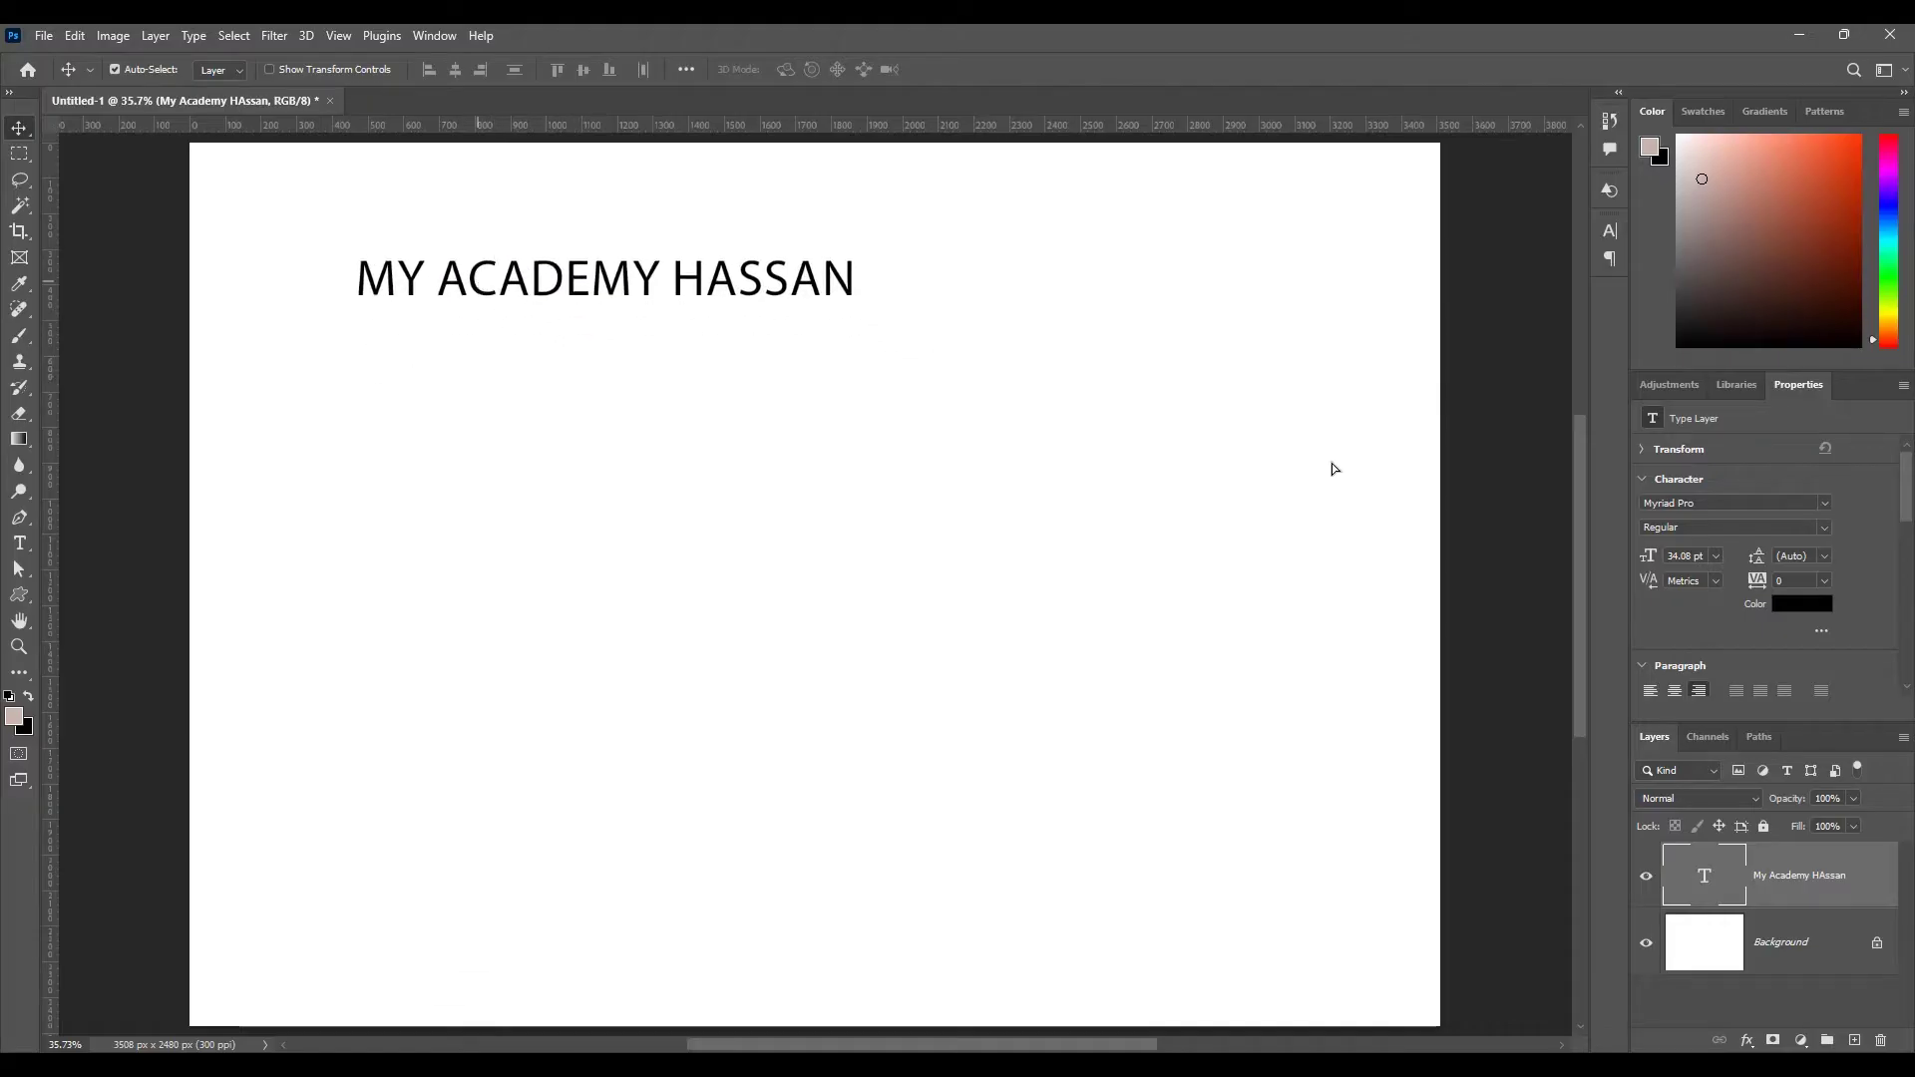
left_click(1610, 230)
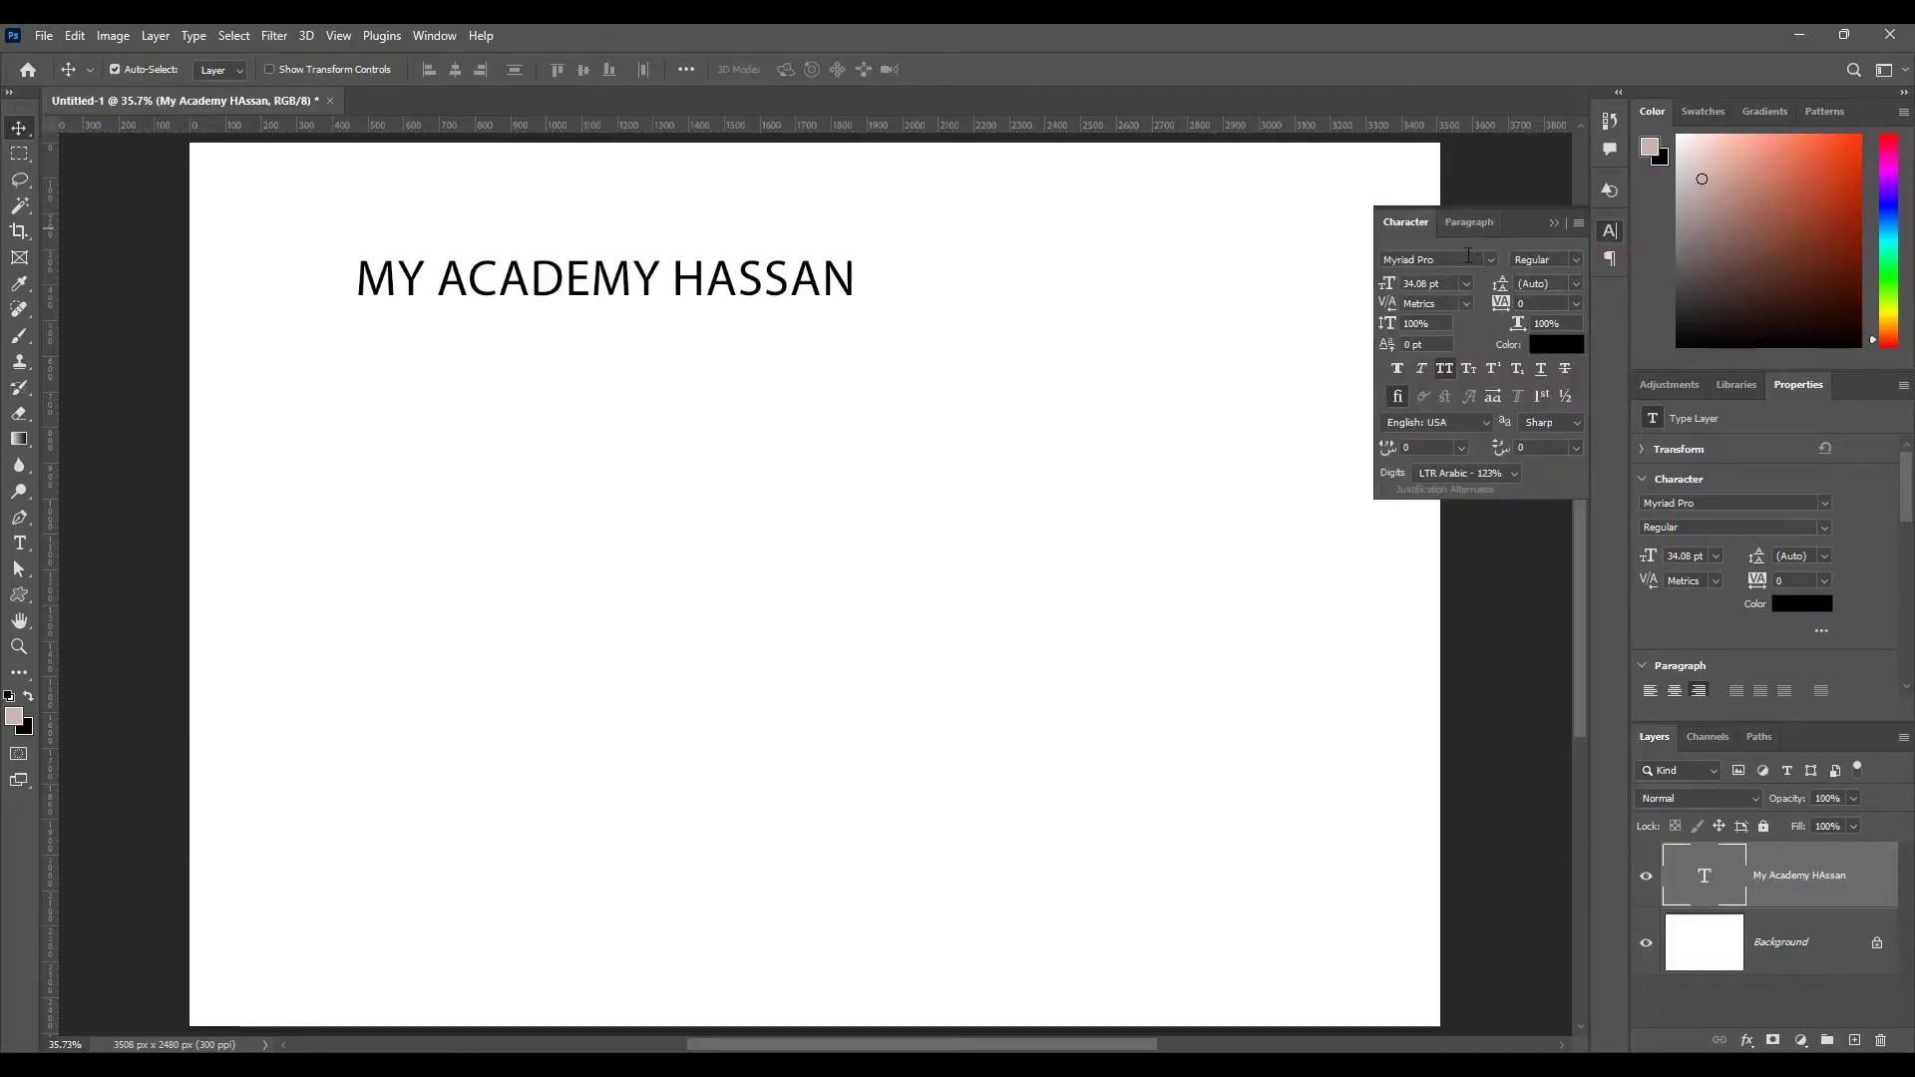
left_click(1469, 255)
type("i")
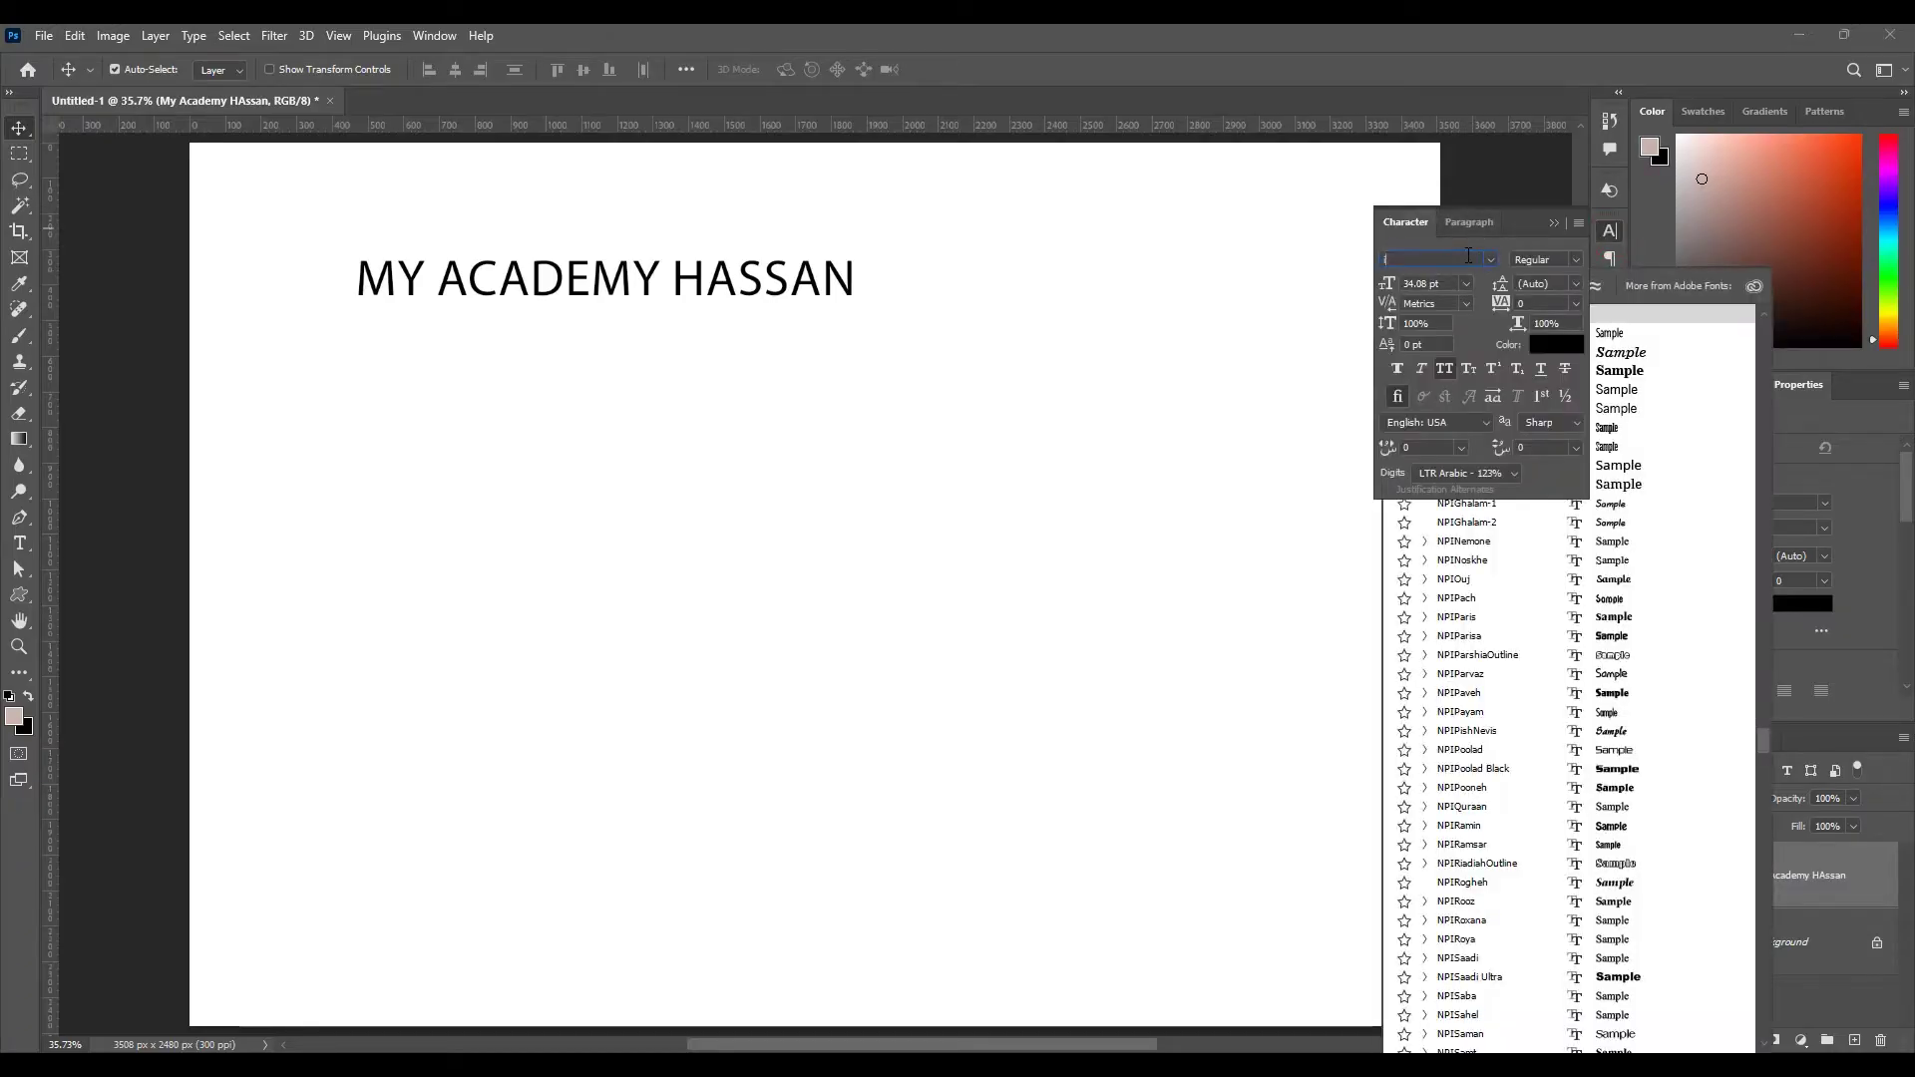
type("maac")
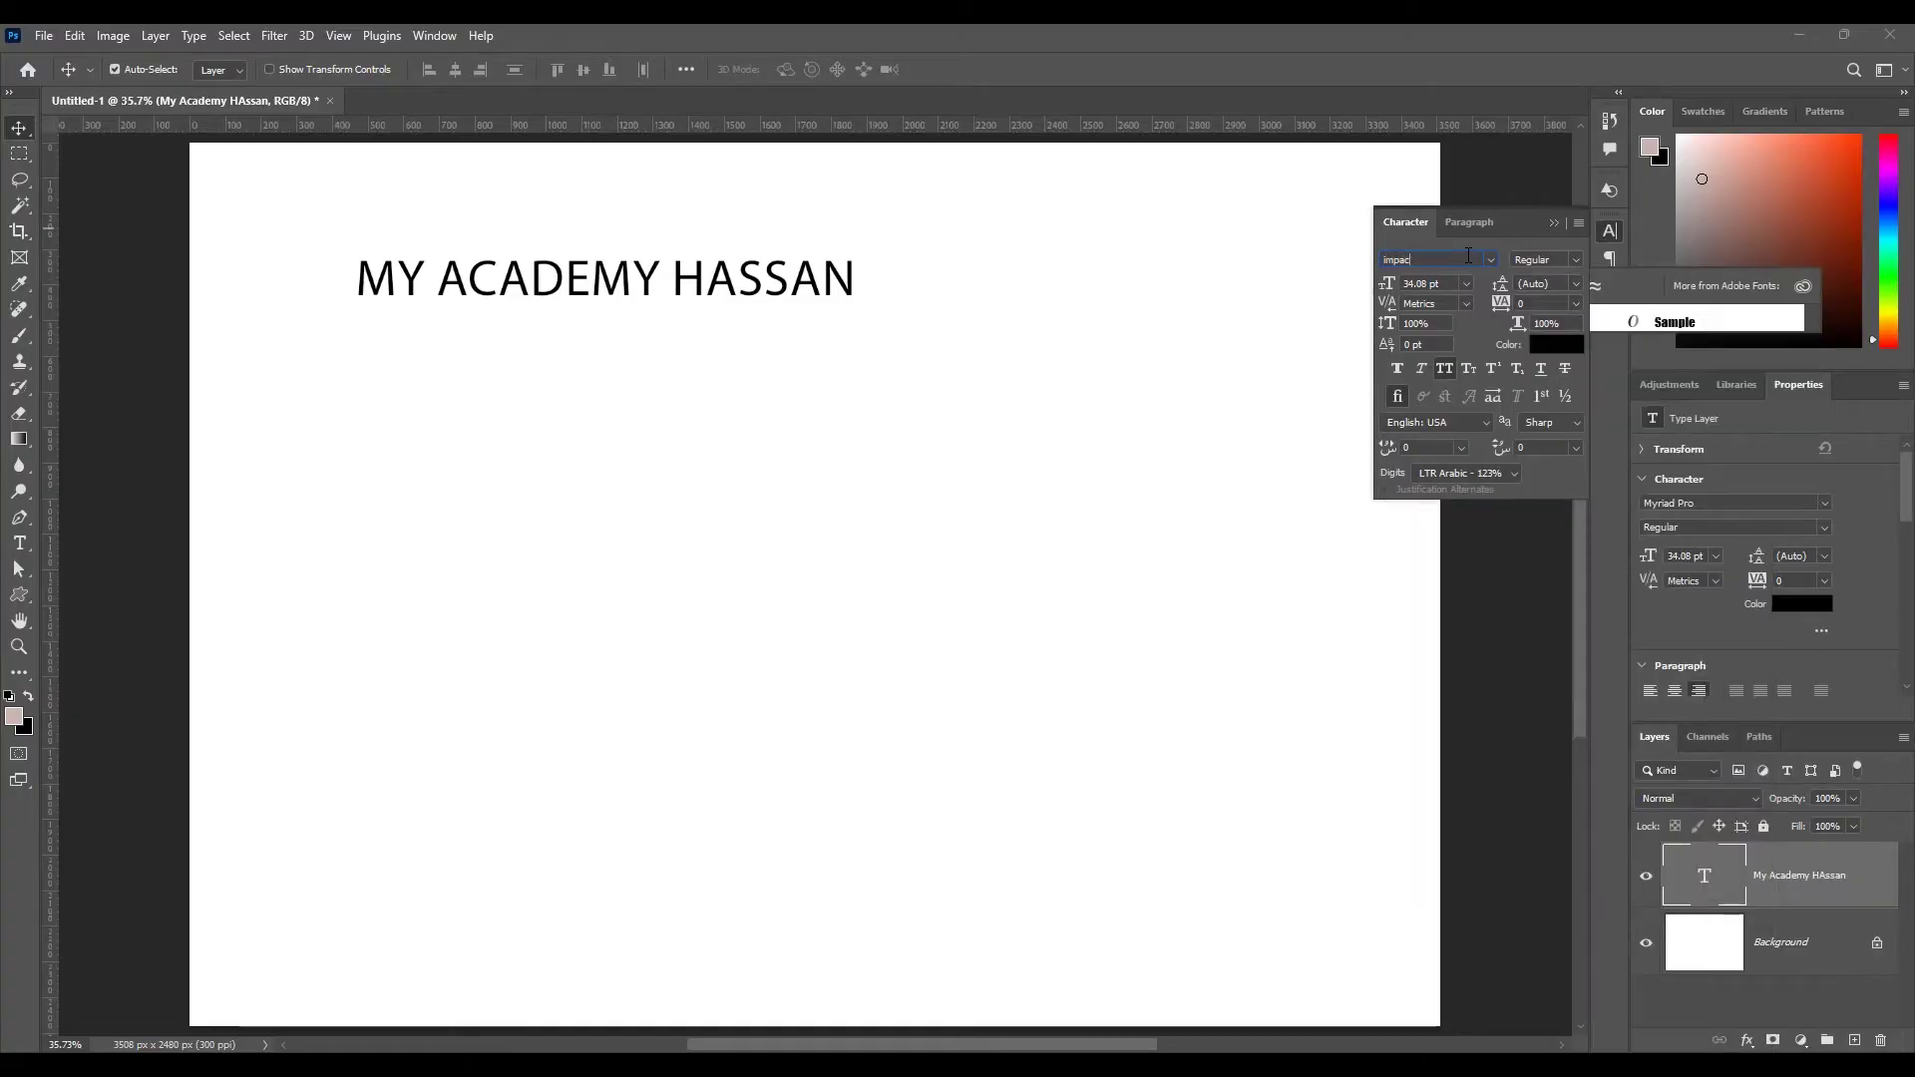
left_click(1641, 321)
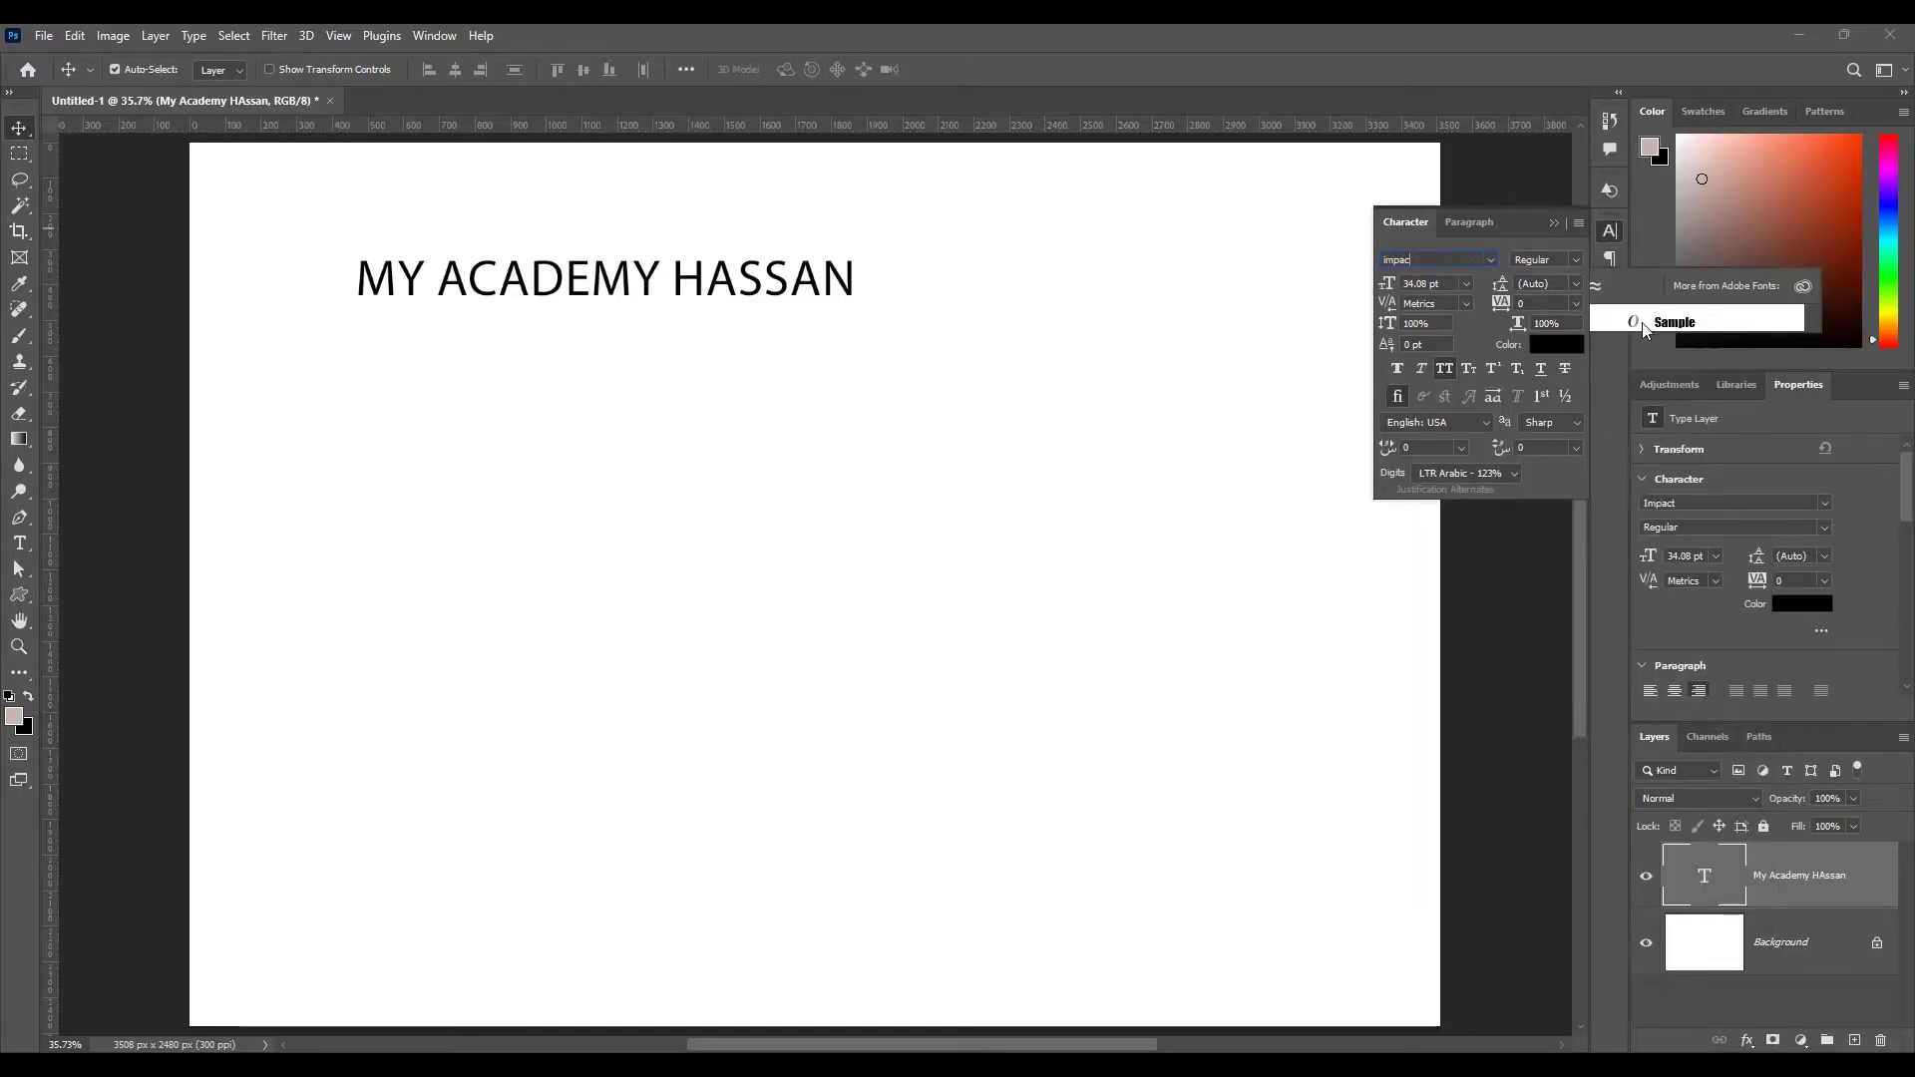
left_click(1610, 231)
- Warp the title text with the horizontal Arc style, setting the bend to +48% and both distortions to 0%
left_click(19, 546)
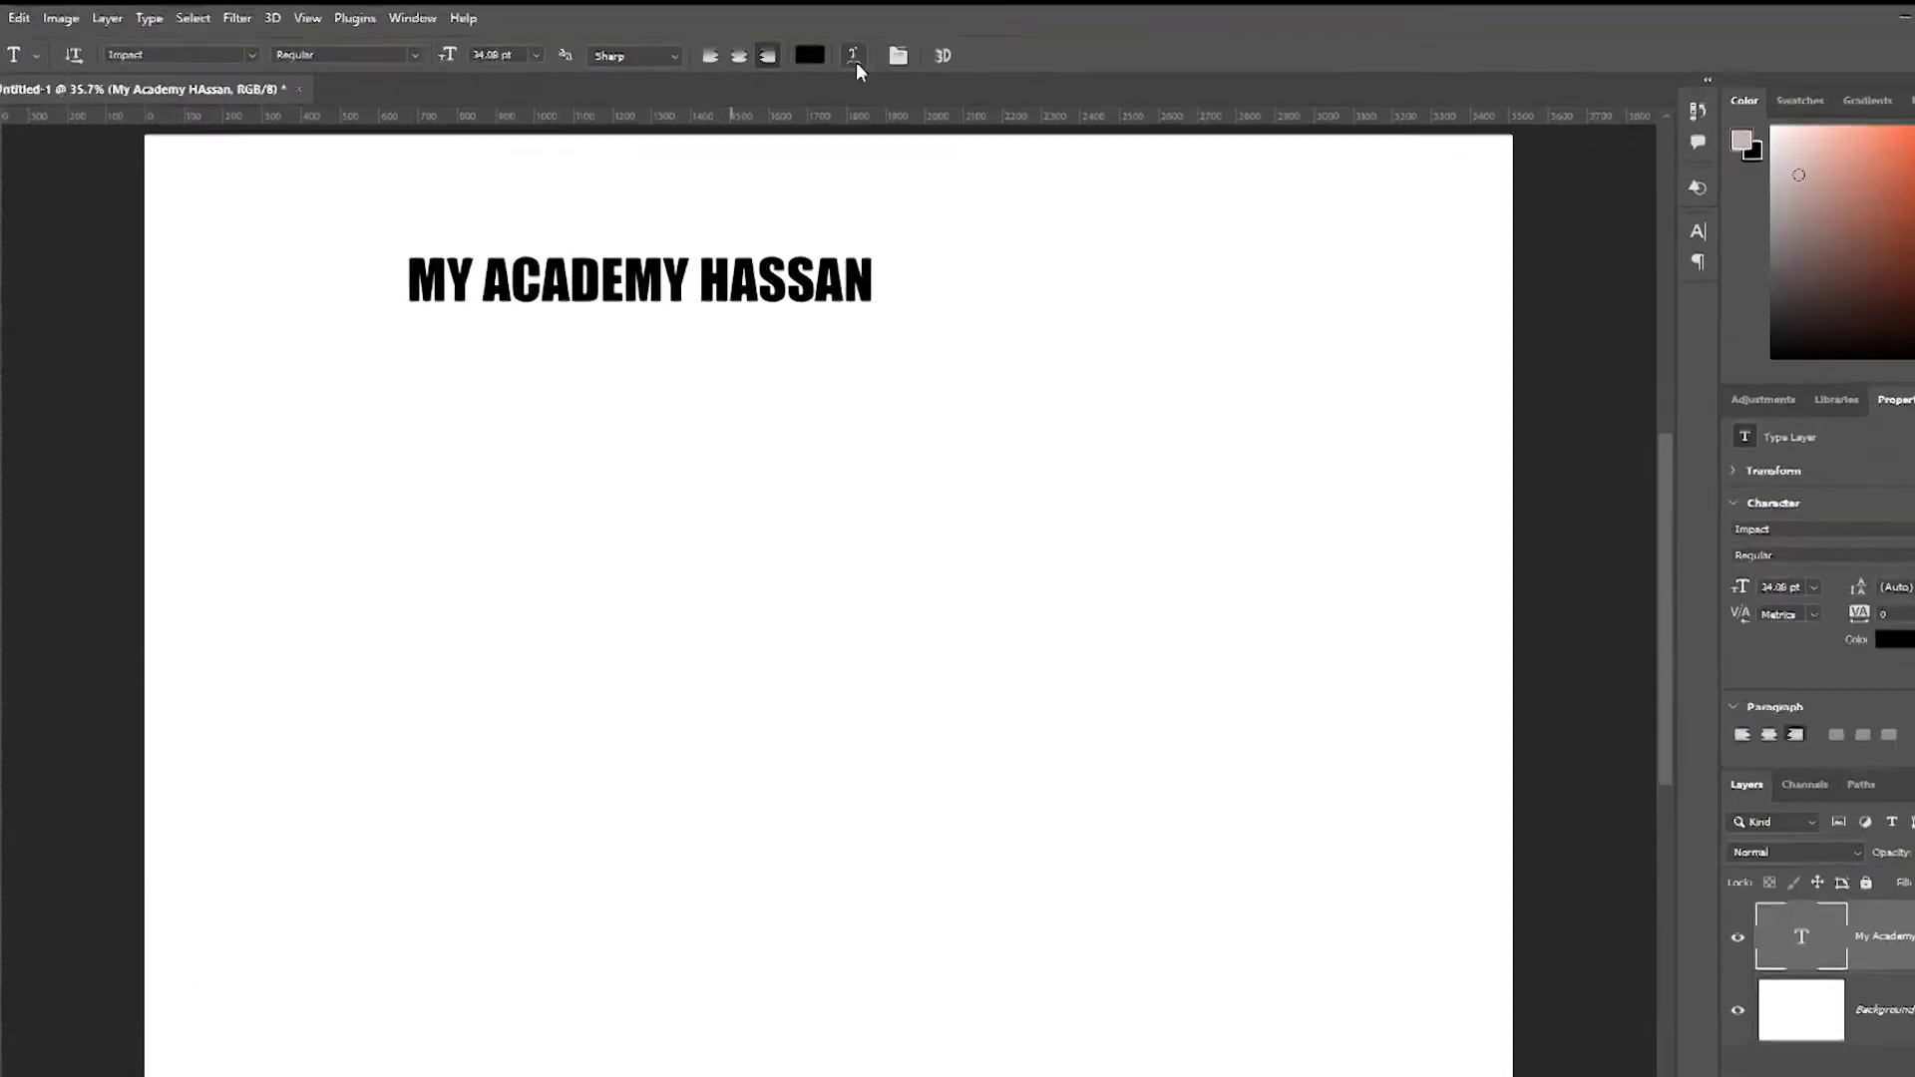
left_click(890, 24)
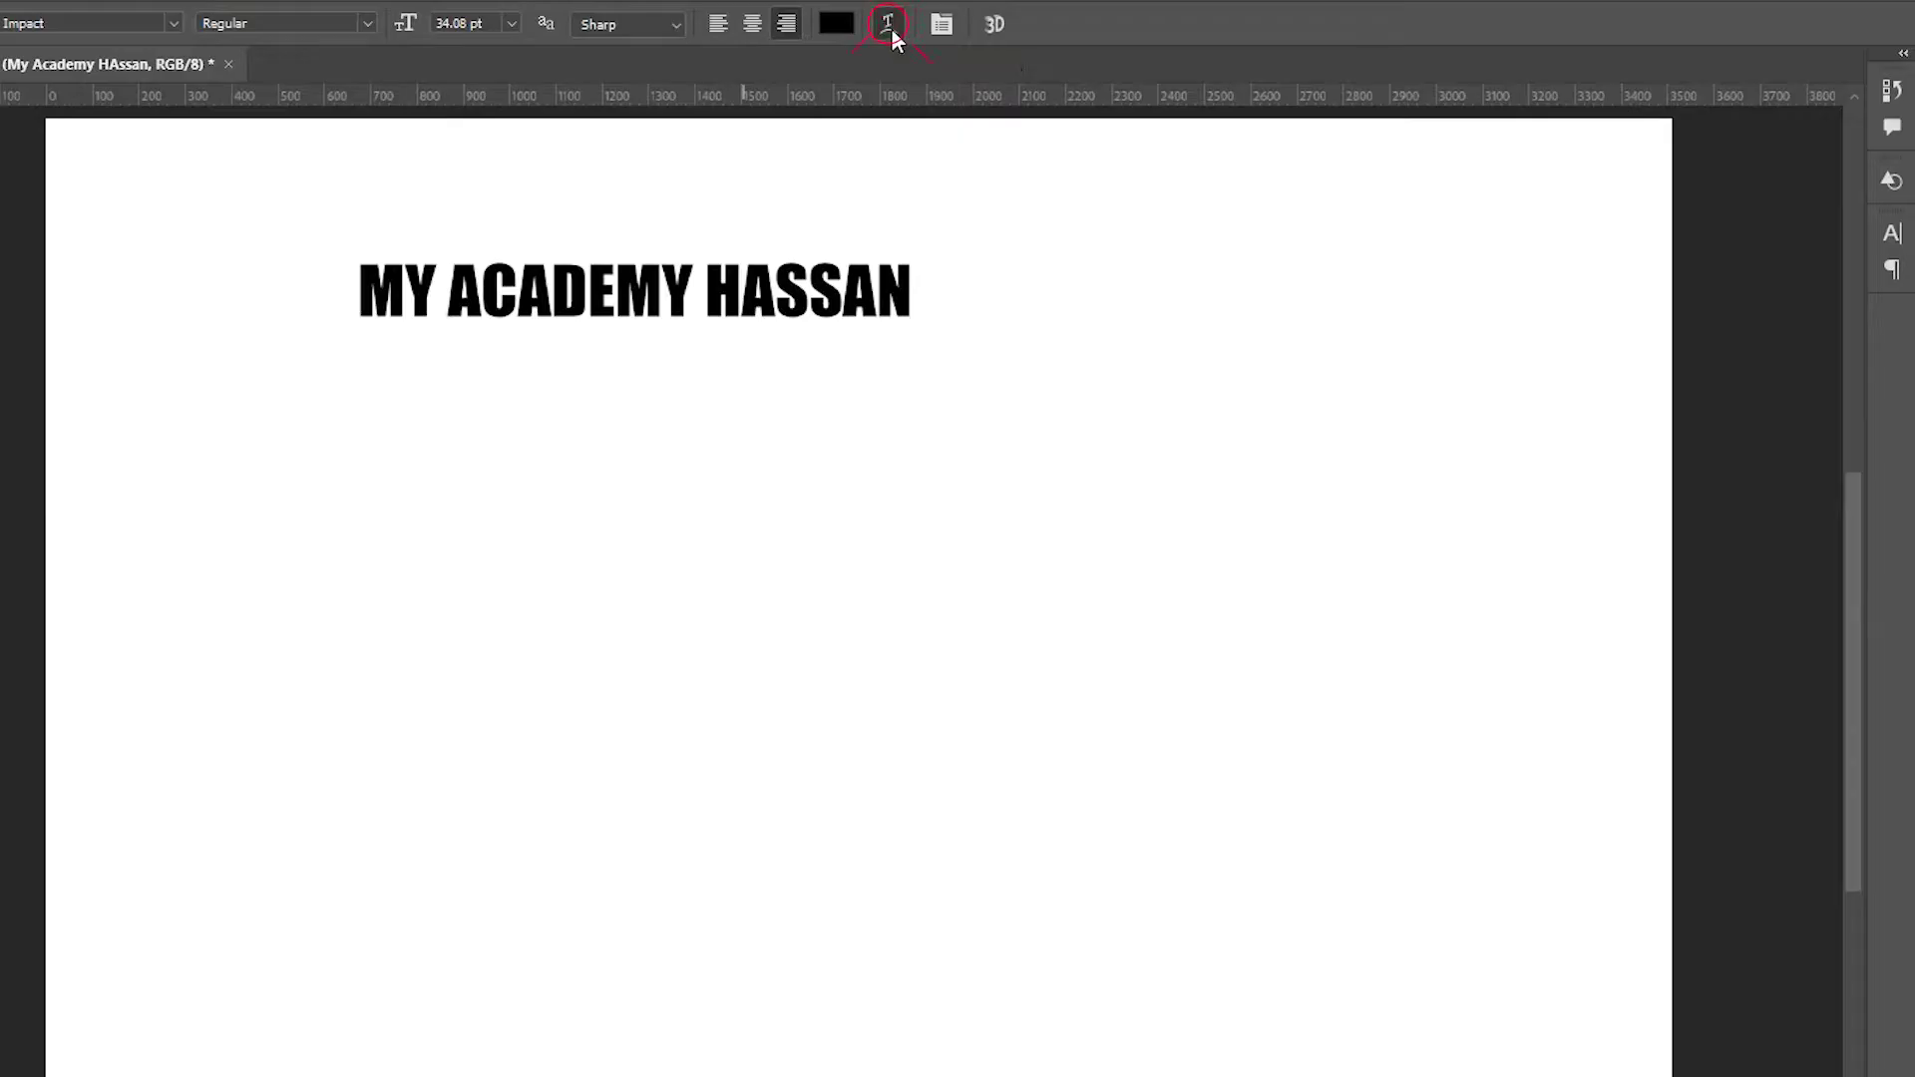
left_click_drag(958, 272, 1469, 173)
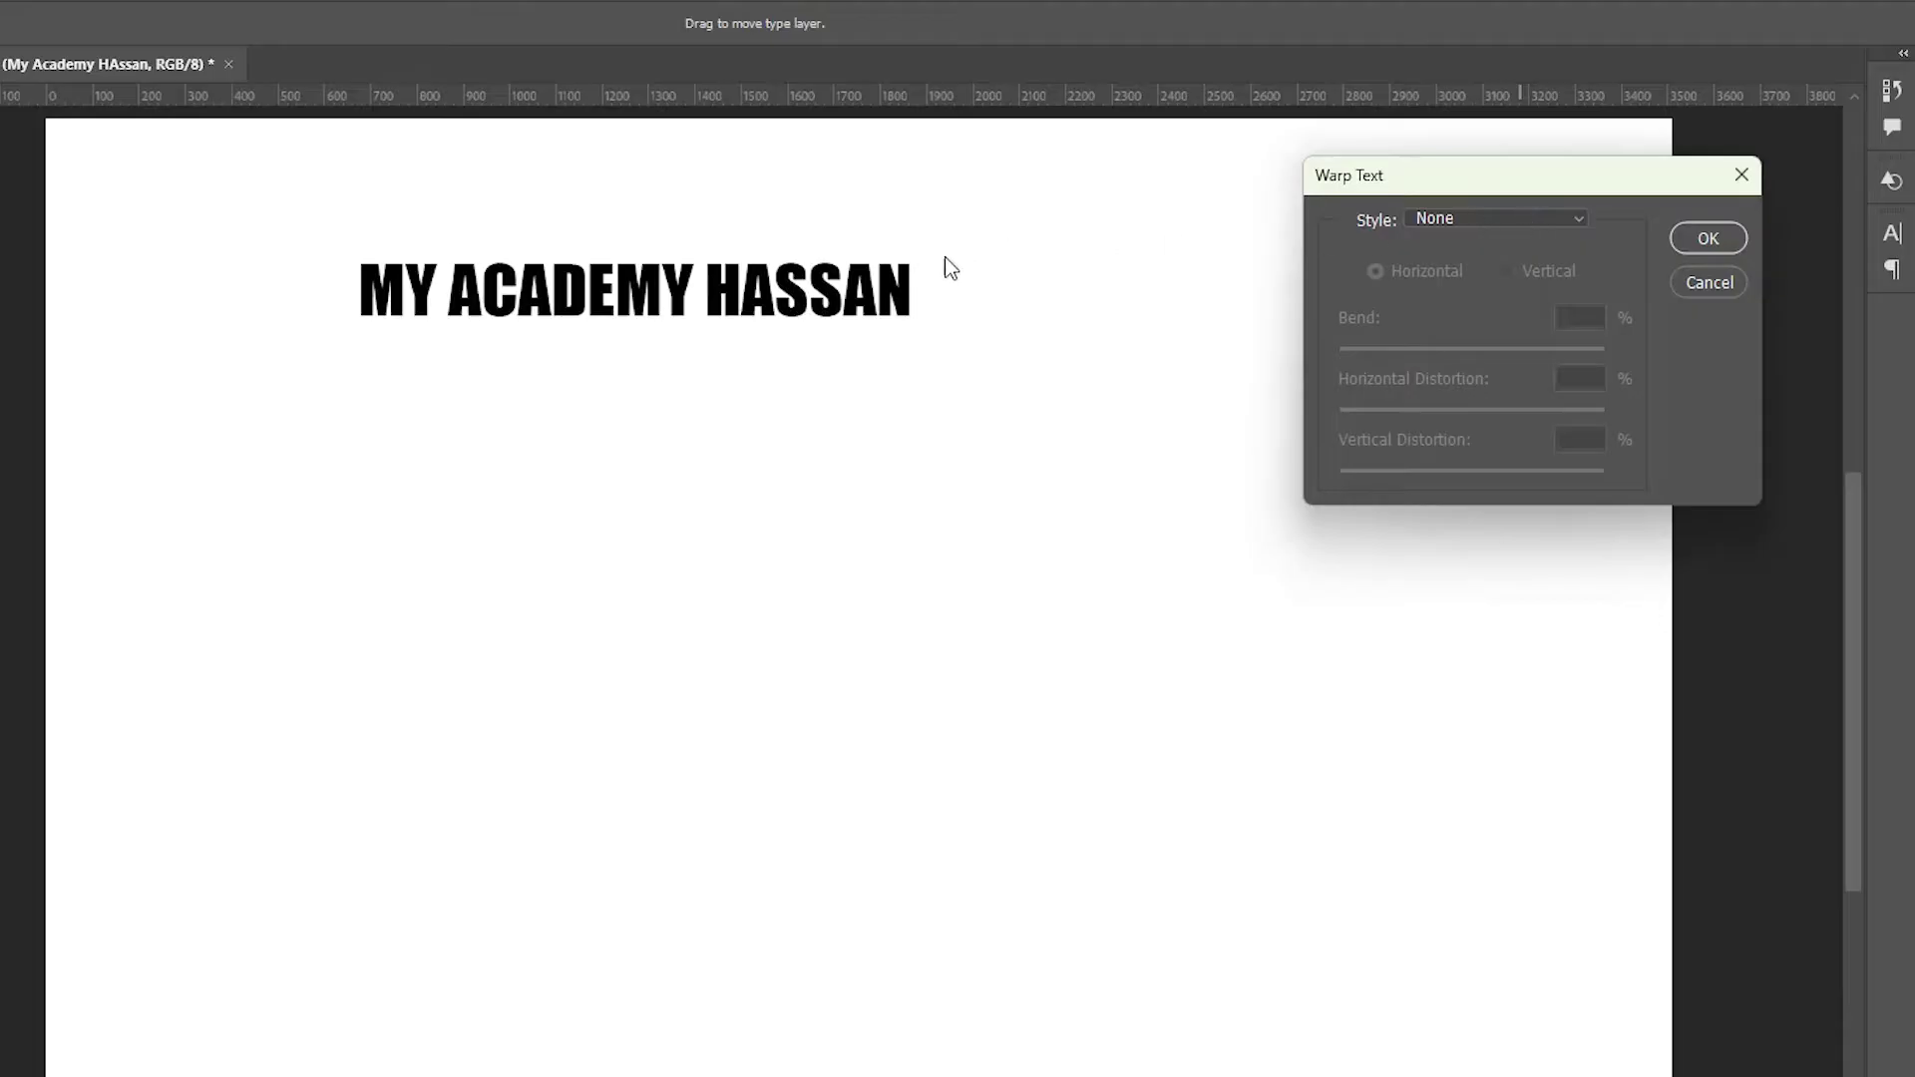
left_click(1579, 222)
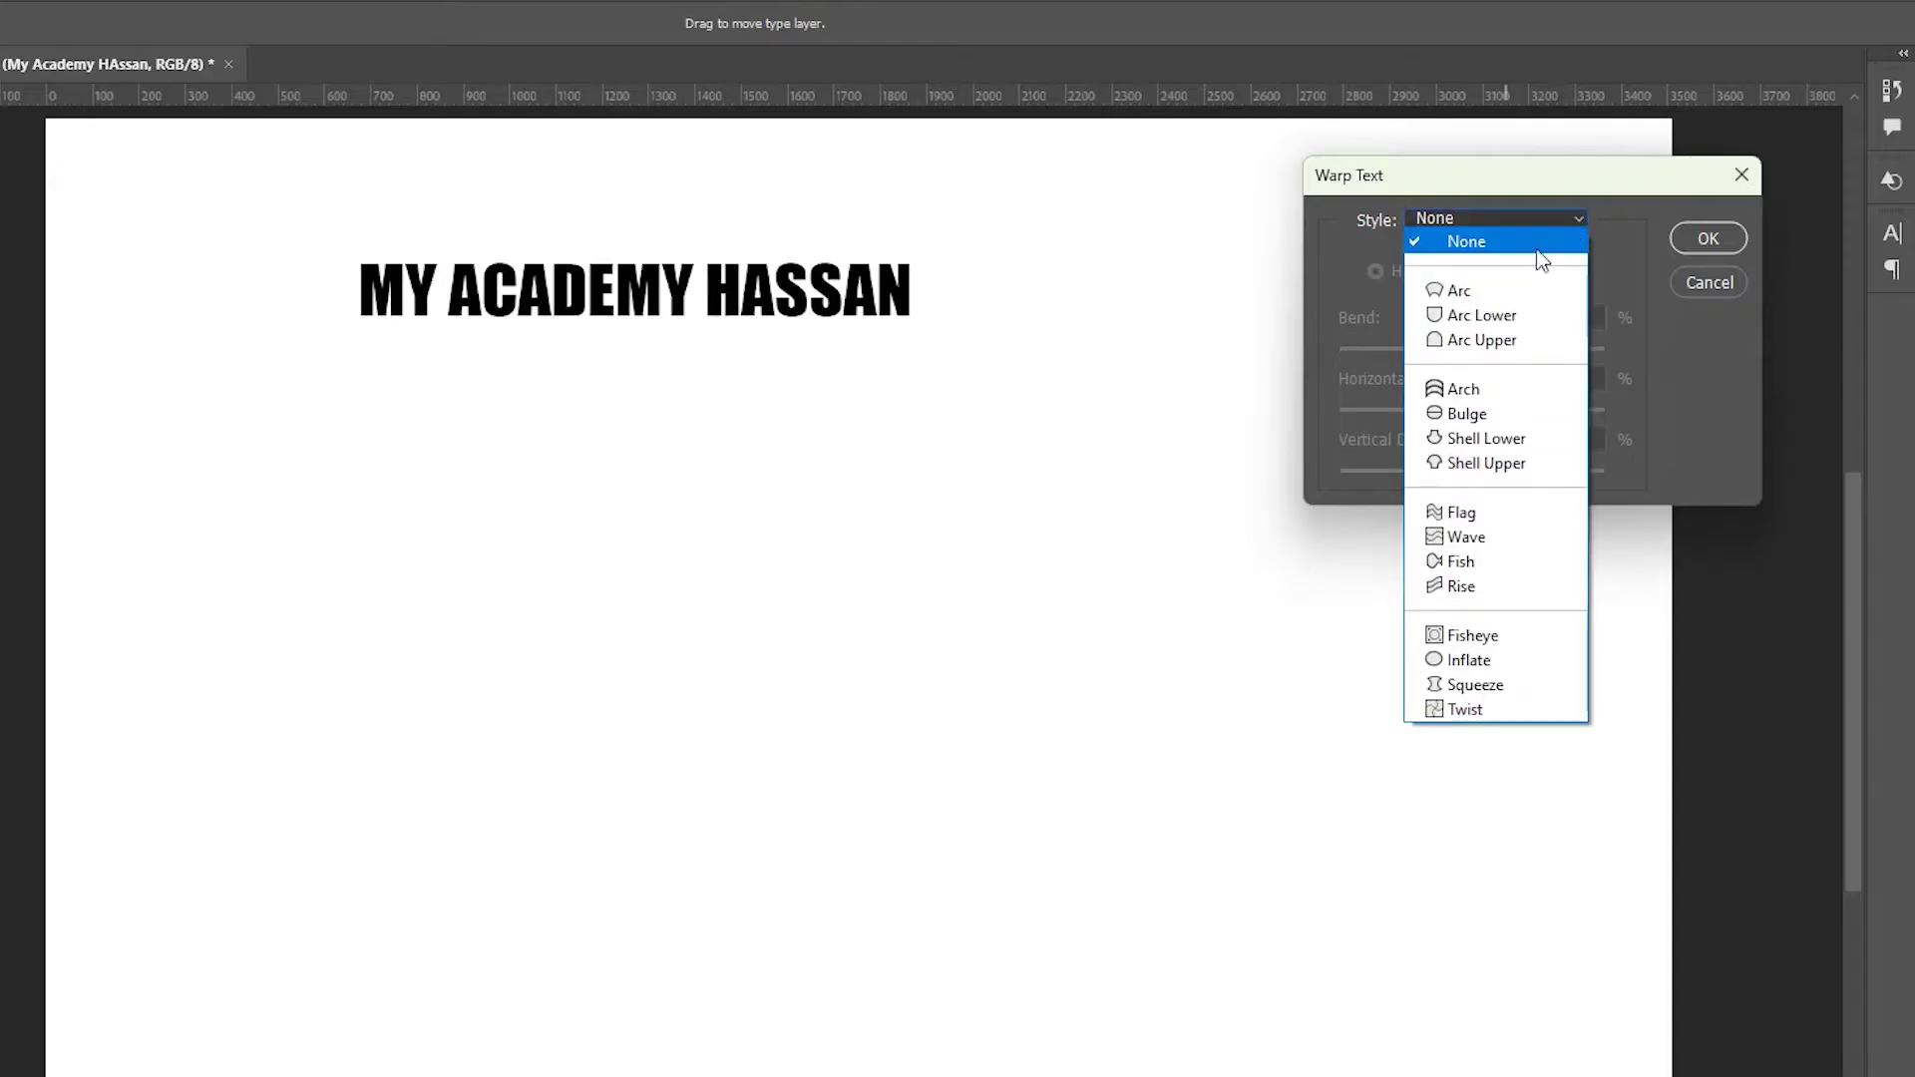
left_click(1491, 294)
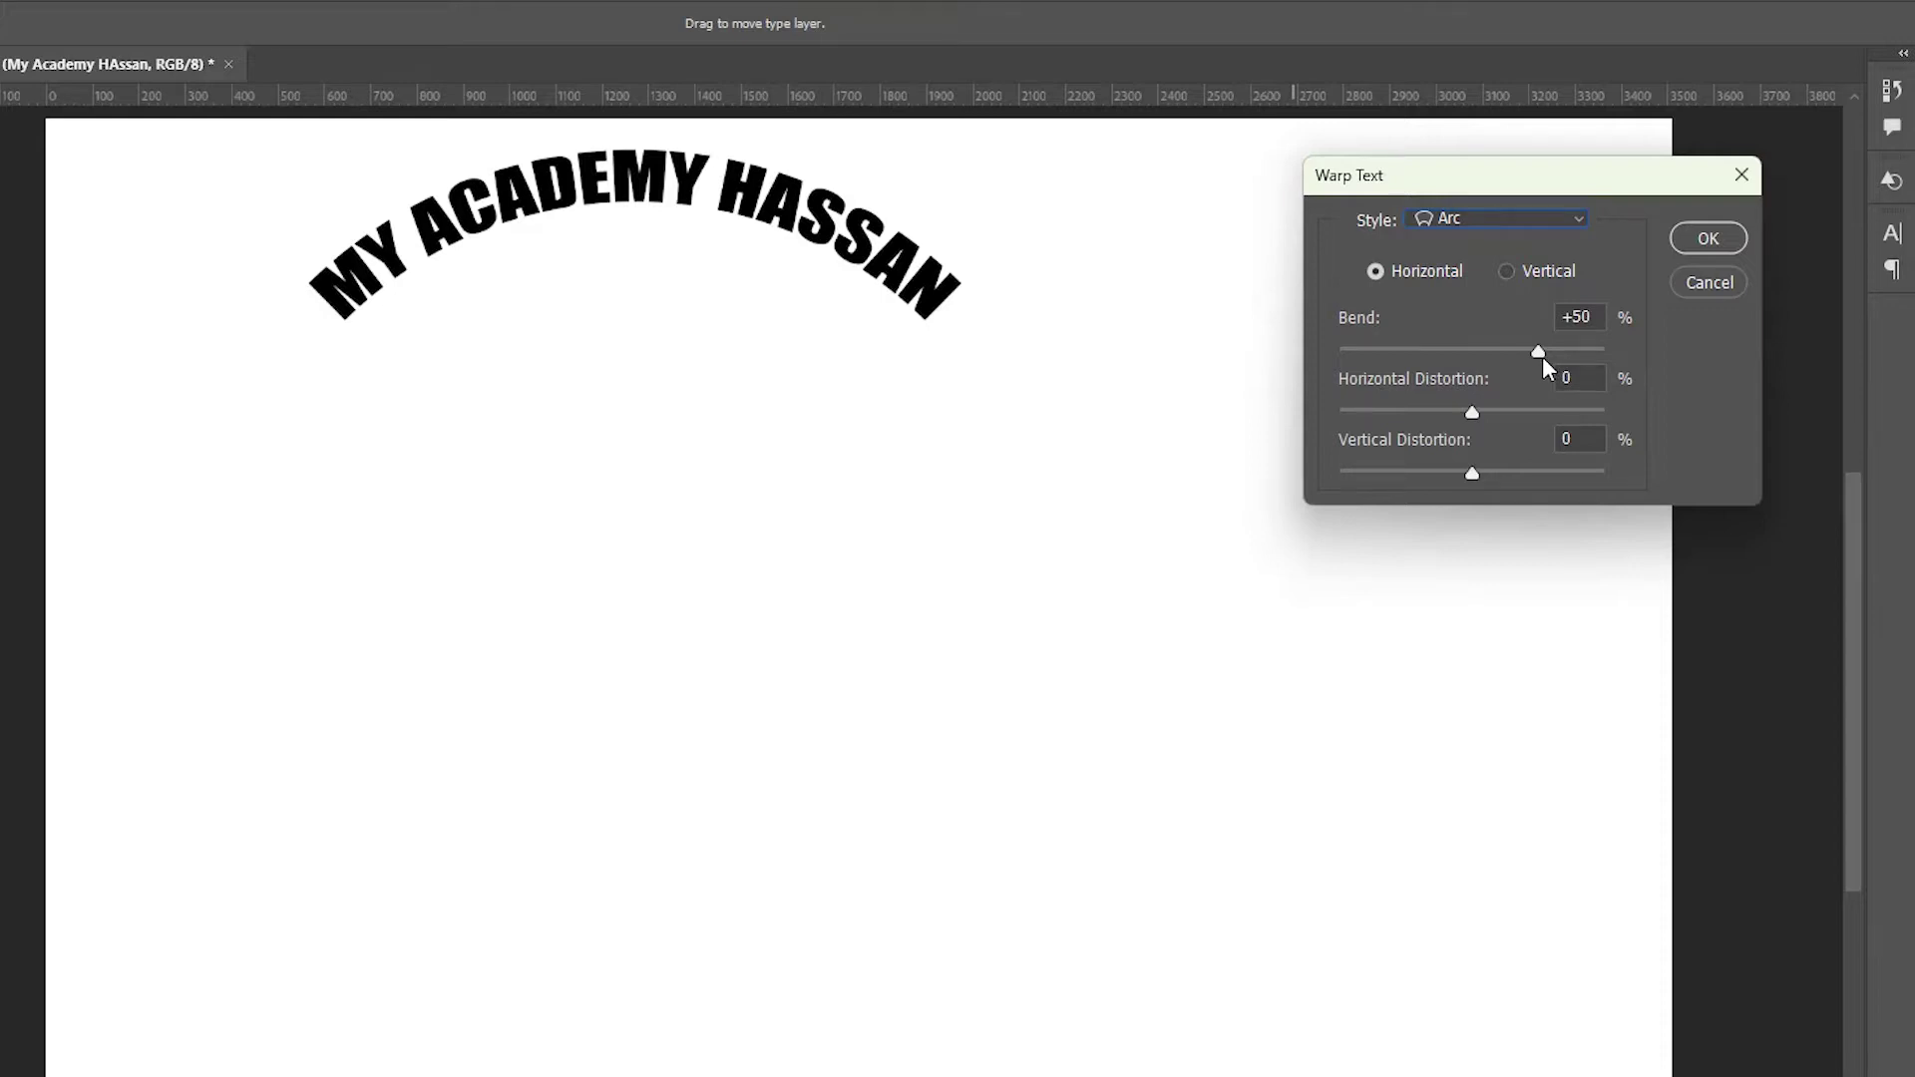
mouse_move(1537, 352)
left_mouse_down()
mouse_move(1356, 359)
mouse_move(1565, 362)
mouse_move(1541, 366)
left_mouse_up()
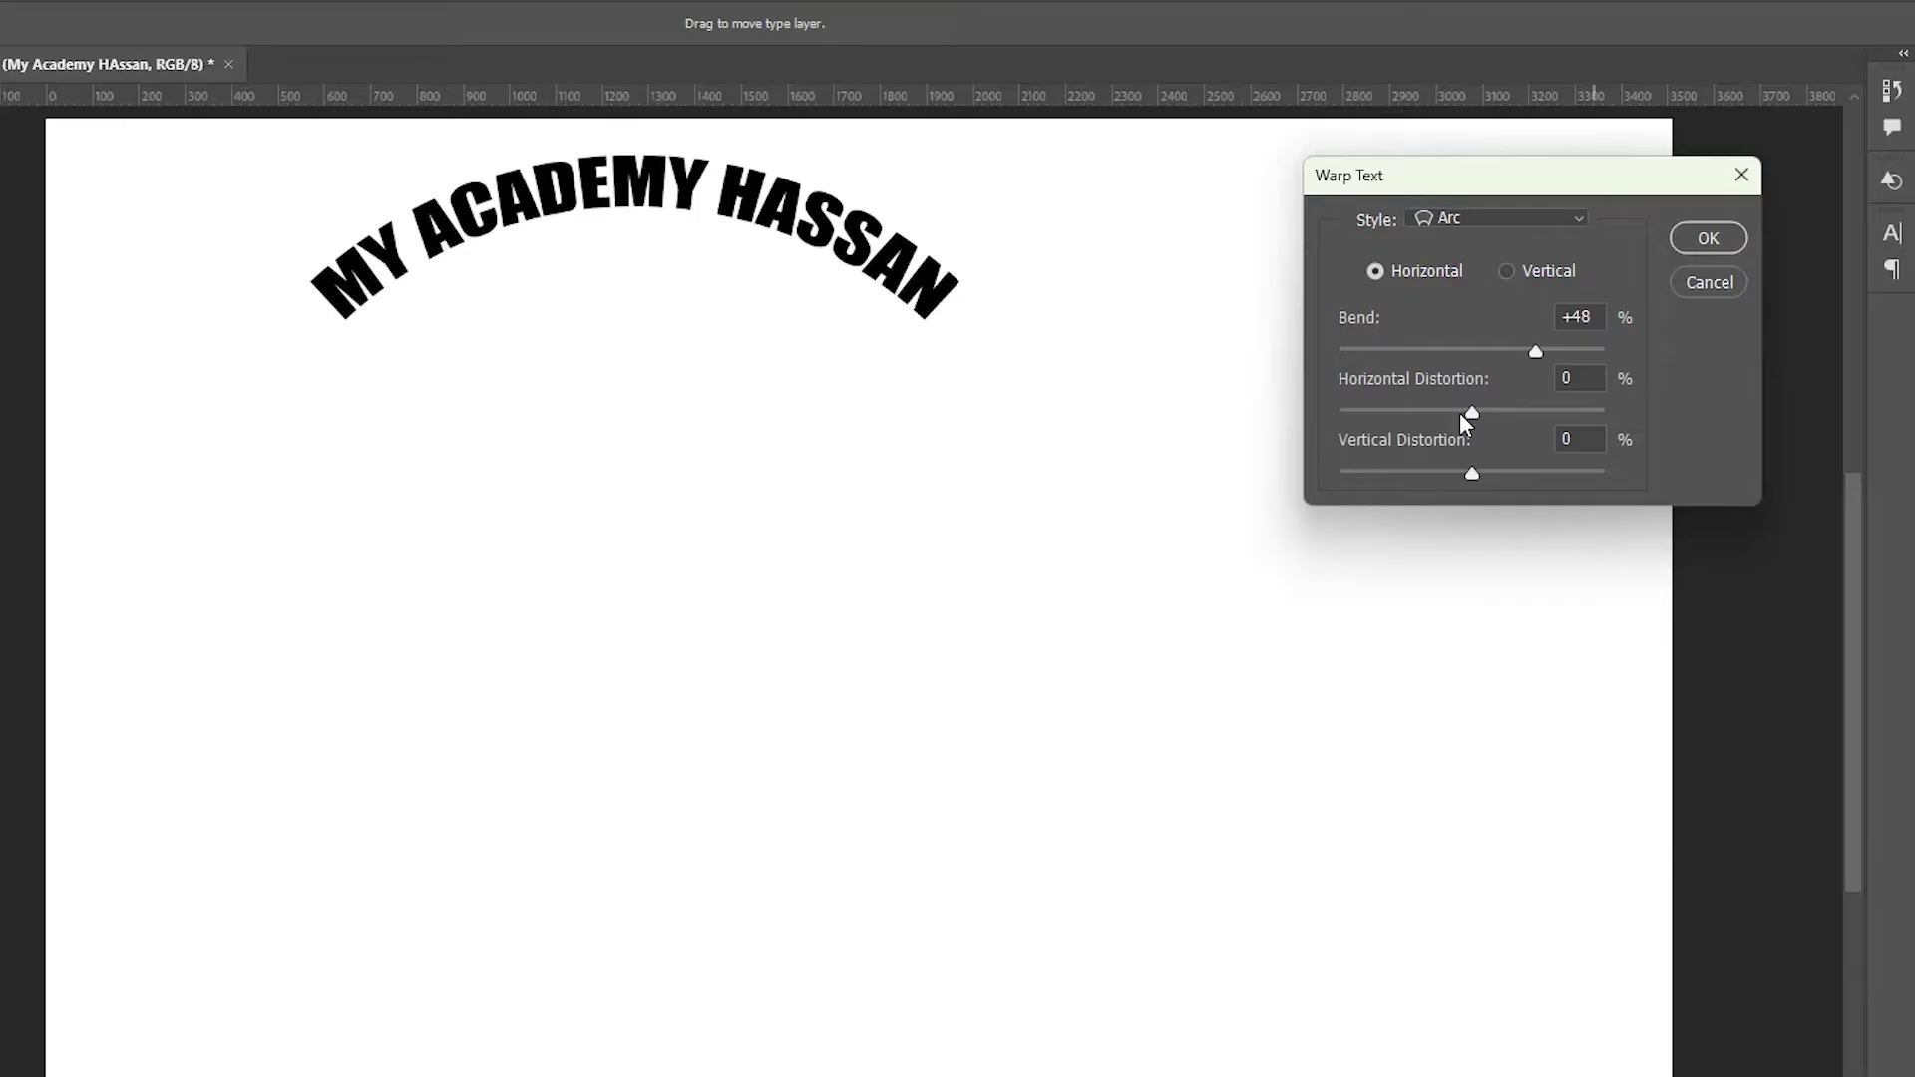
mouse_move(1472, 411)
left_mouse_down()
mouse_move(1600, 423)
mouse_move(1391, 416)
mouse_move(1470, 420)
left_mouse_up()
mouse_move(1472, 477)
left_mouse_down()
mouse_move(1426, 477)
mouse_move(1507, 477)
mouse_move(1475, 481)
left_mouse_up()
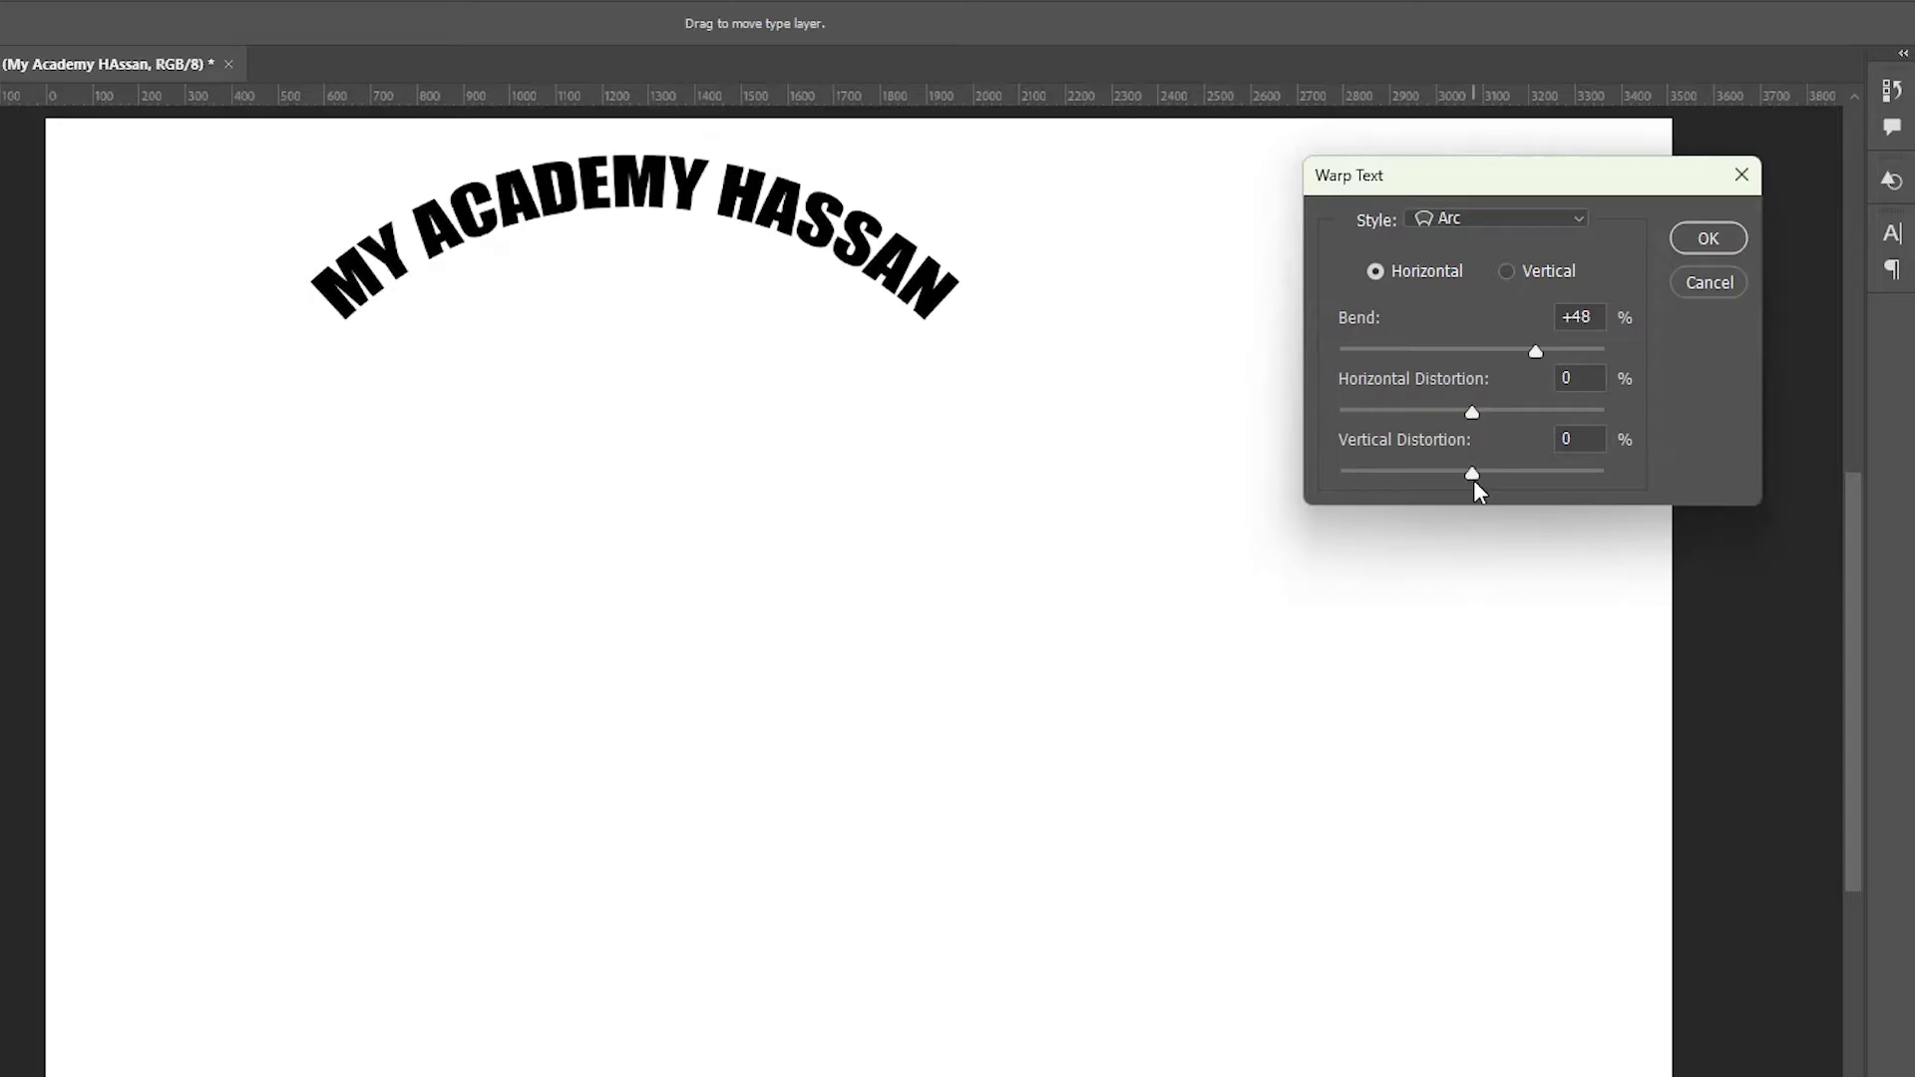
- Change the title's warp style to Flag and raise the bend to +87%
left_click(1574, 219)
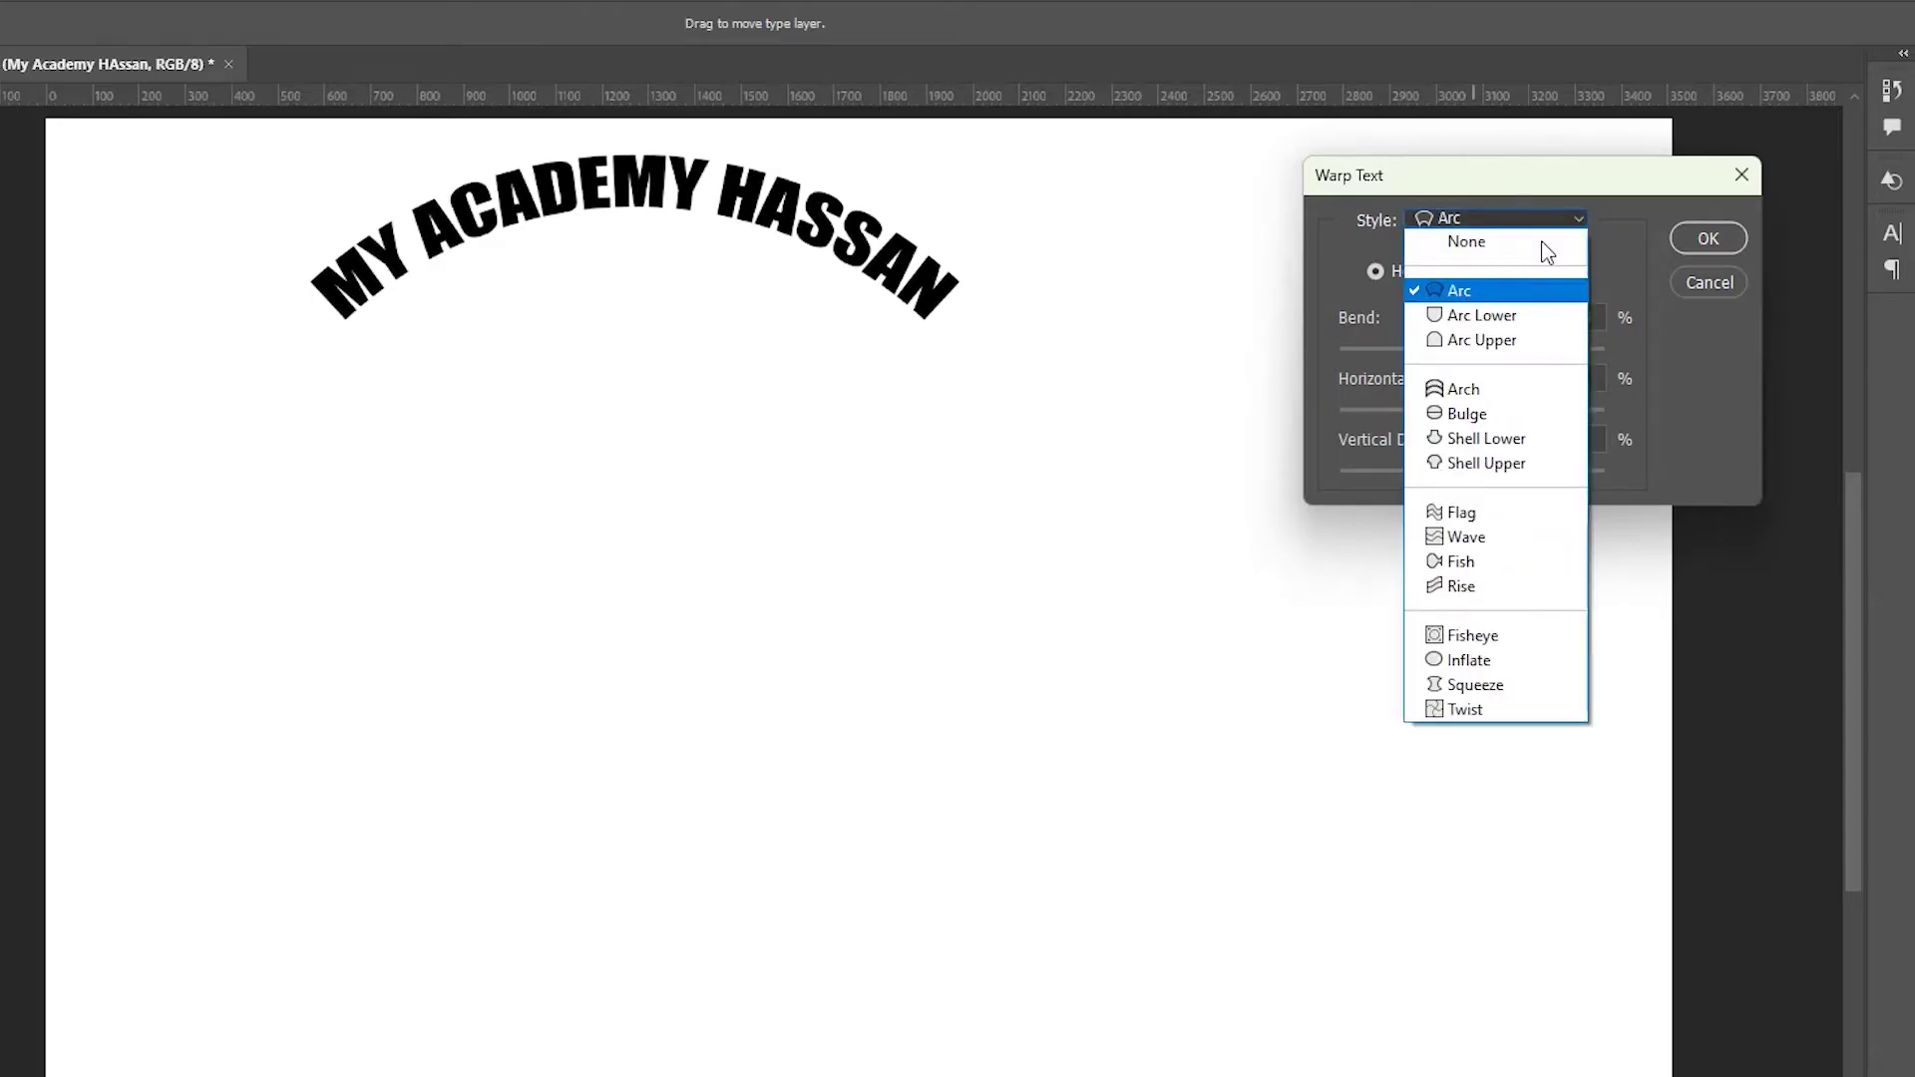
left_click(1471, 514)
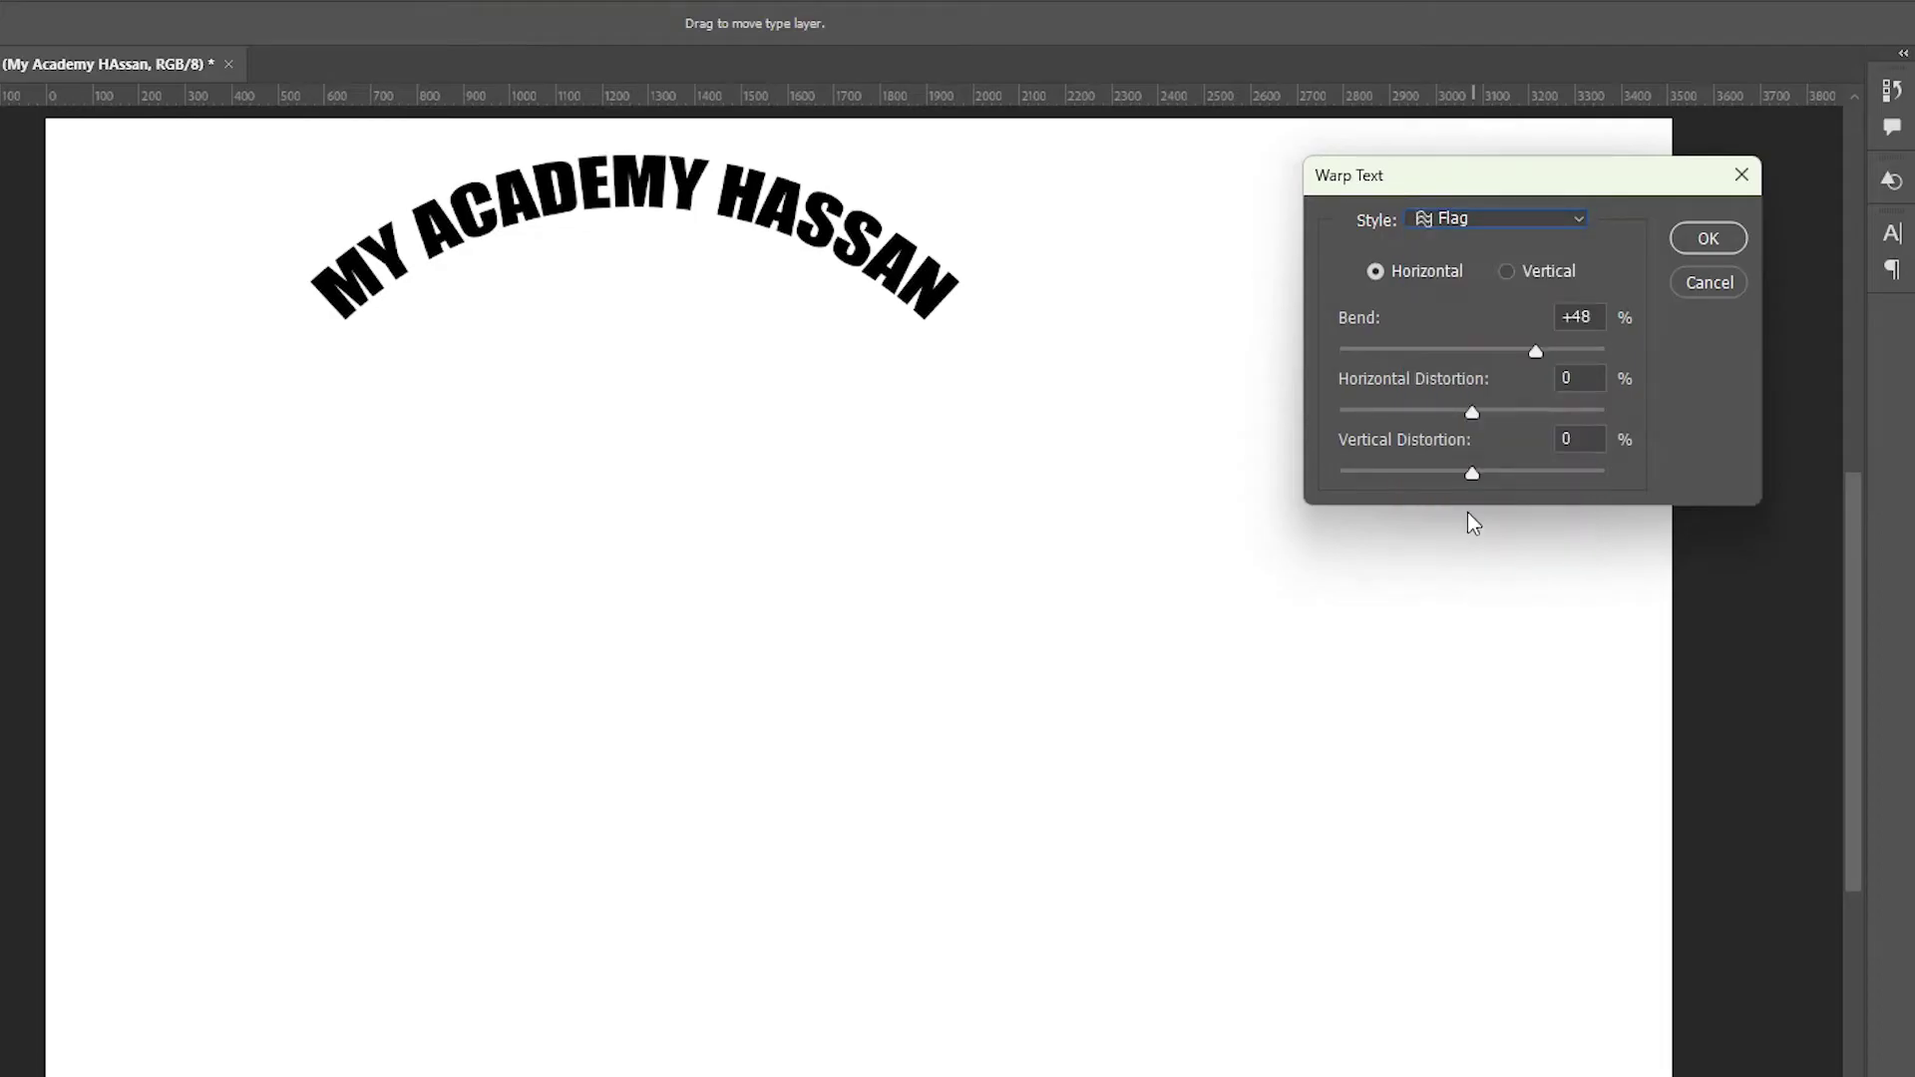
left_click(1493, 349)
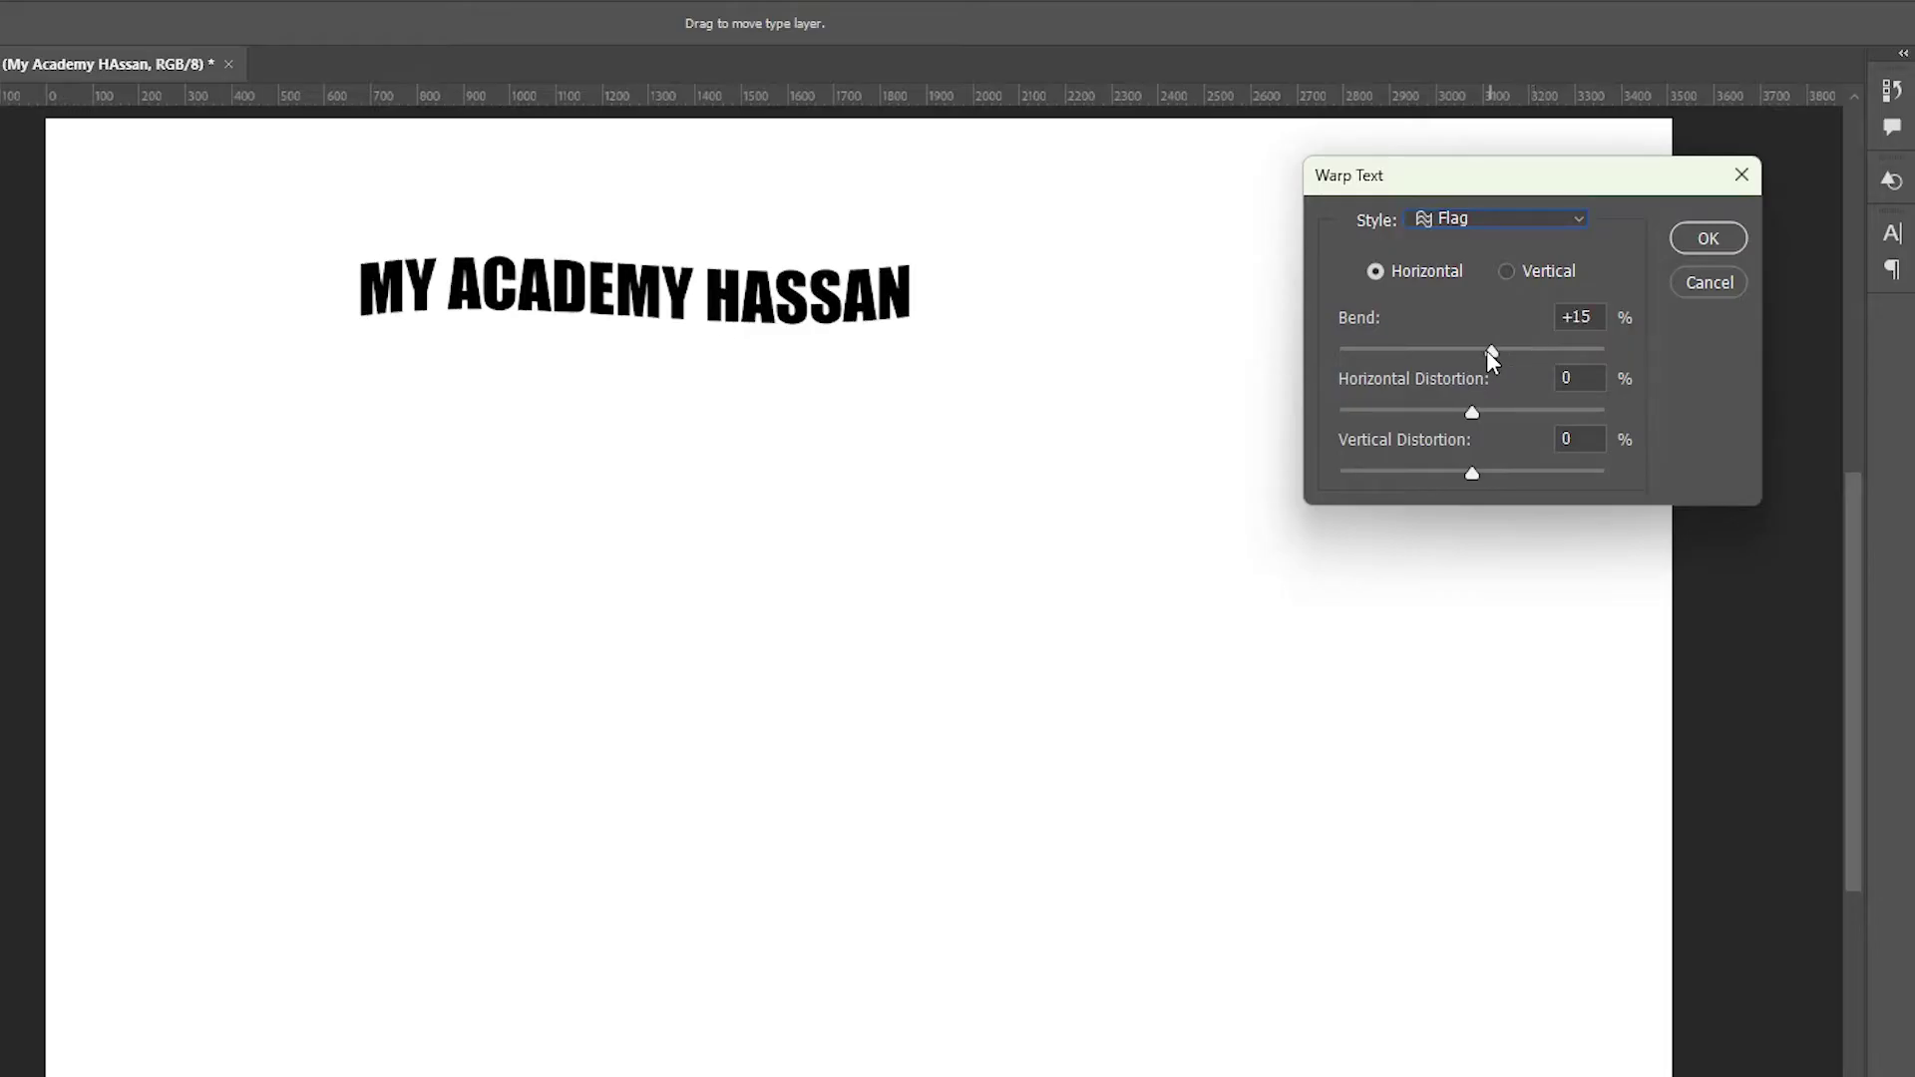
left_click(1539, 351)
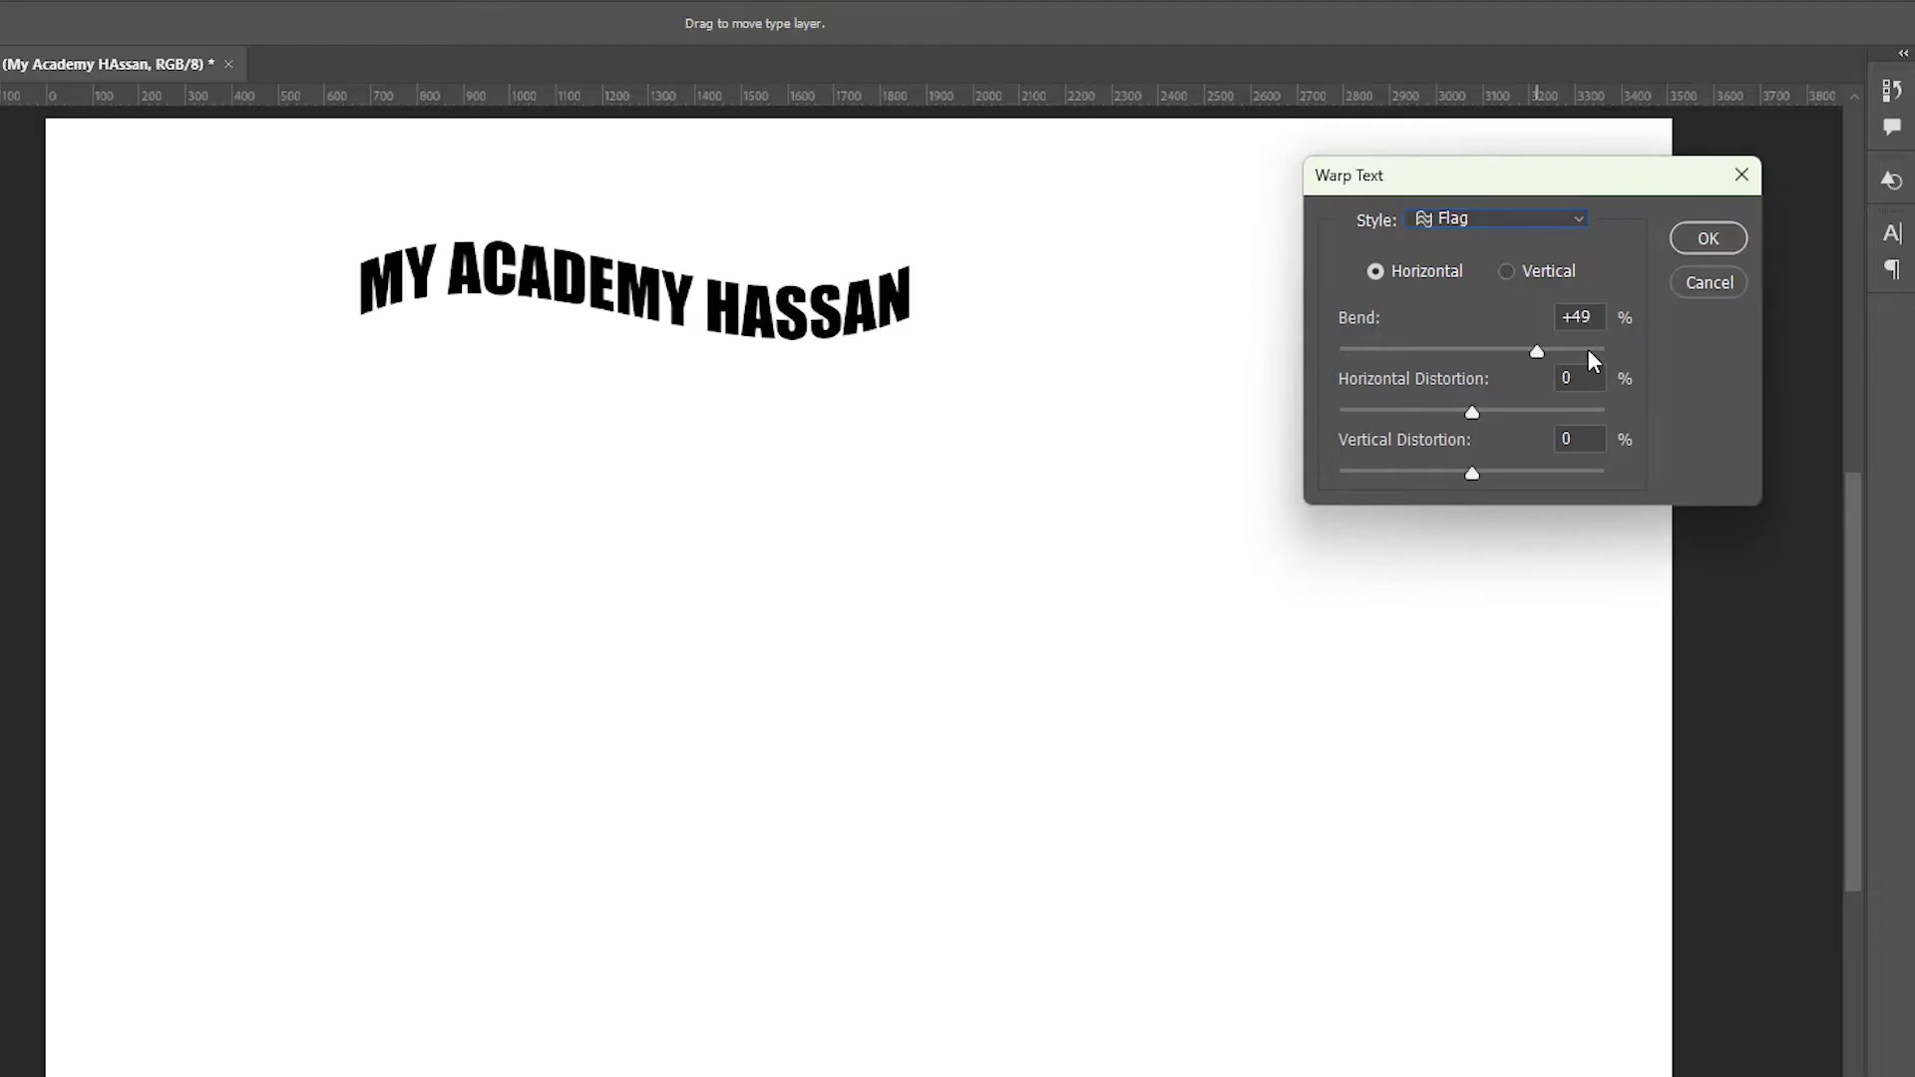
left_click(1589, 350)
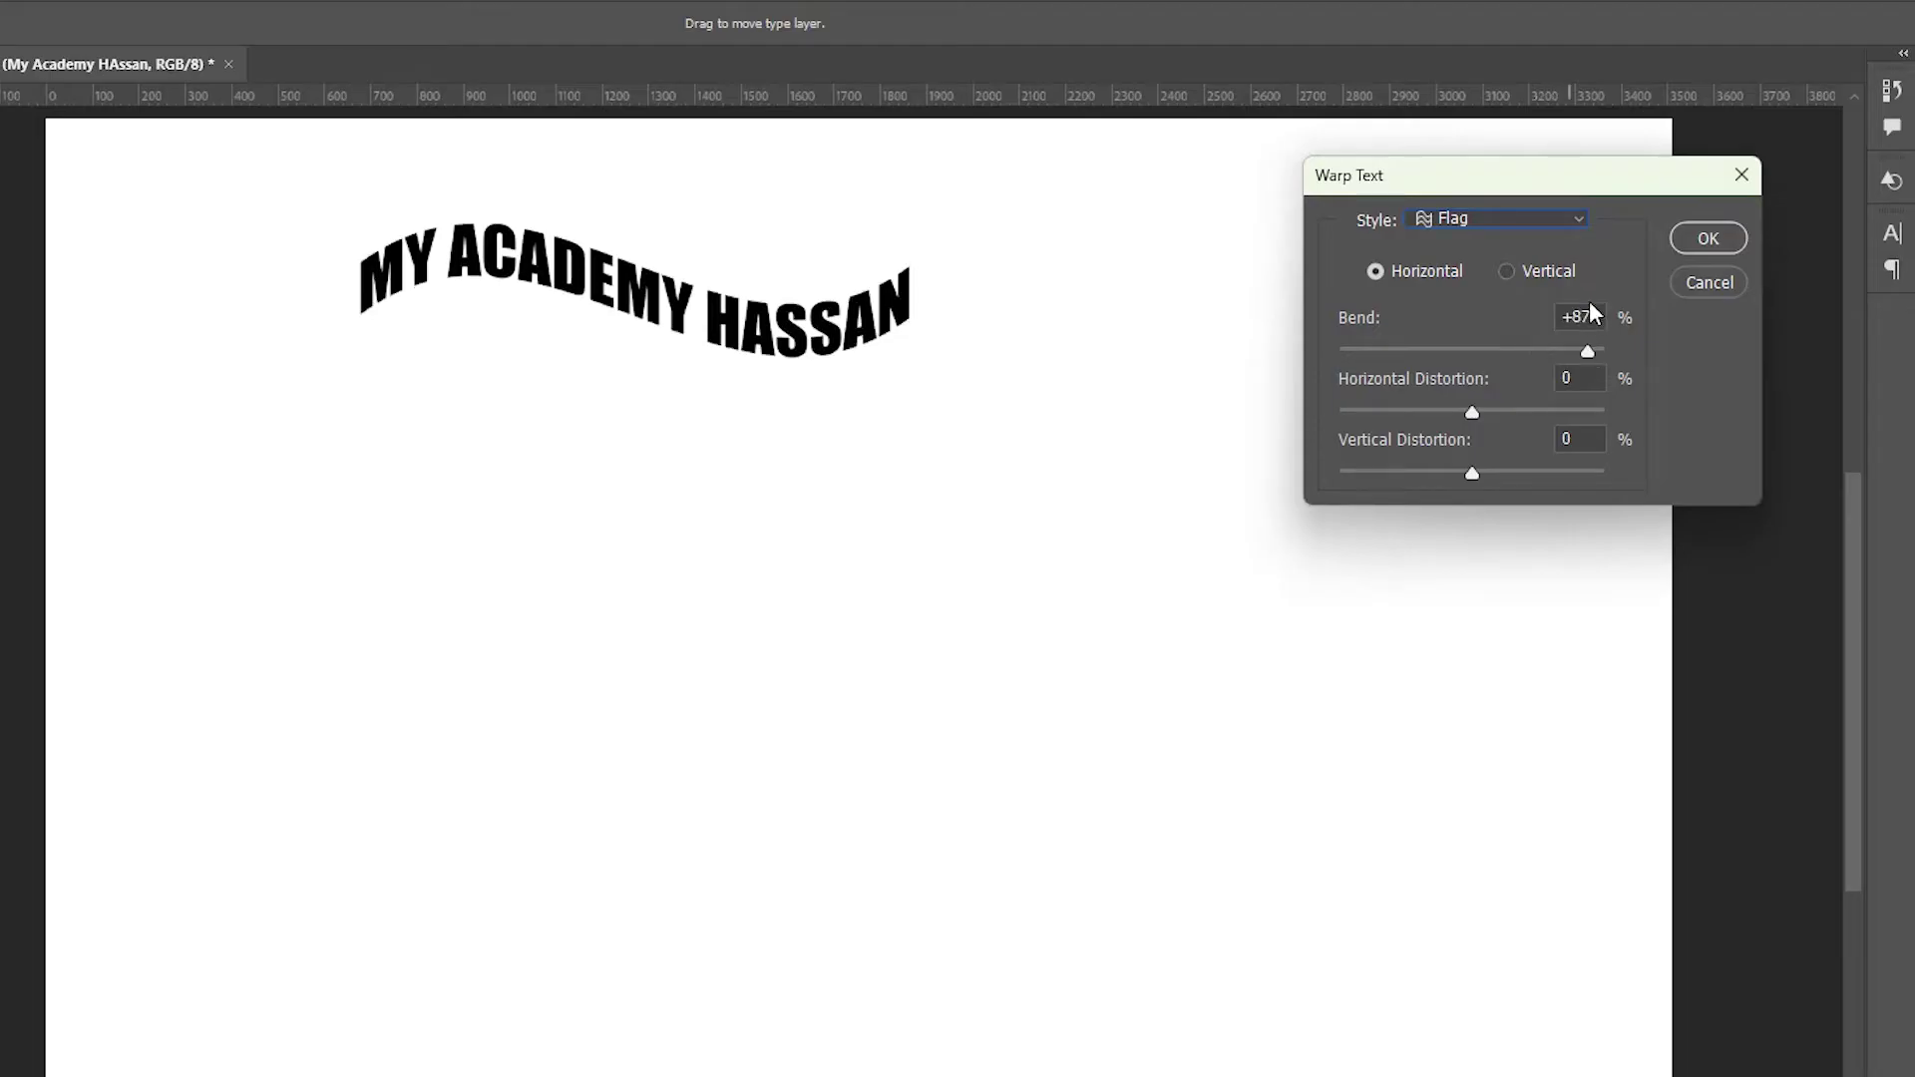
- Remove the warp from the title by applying the None style
left_click(1570, 217)
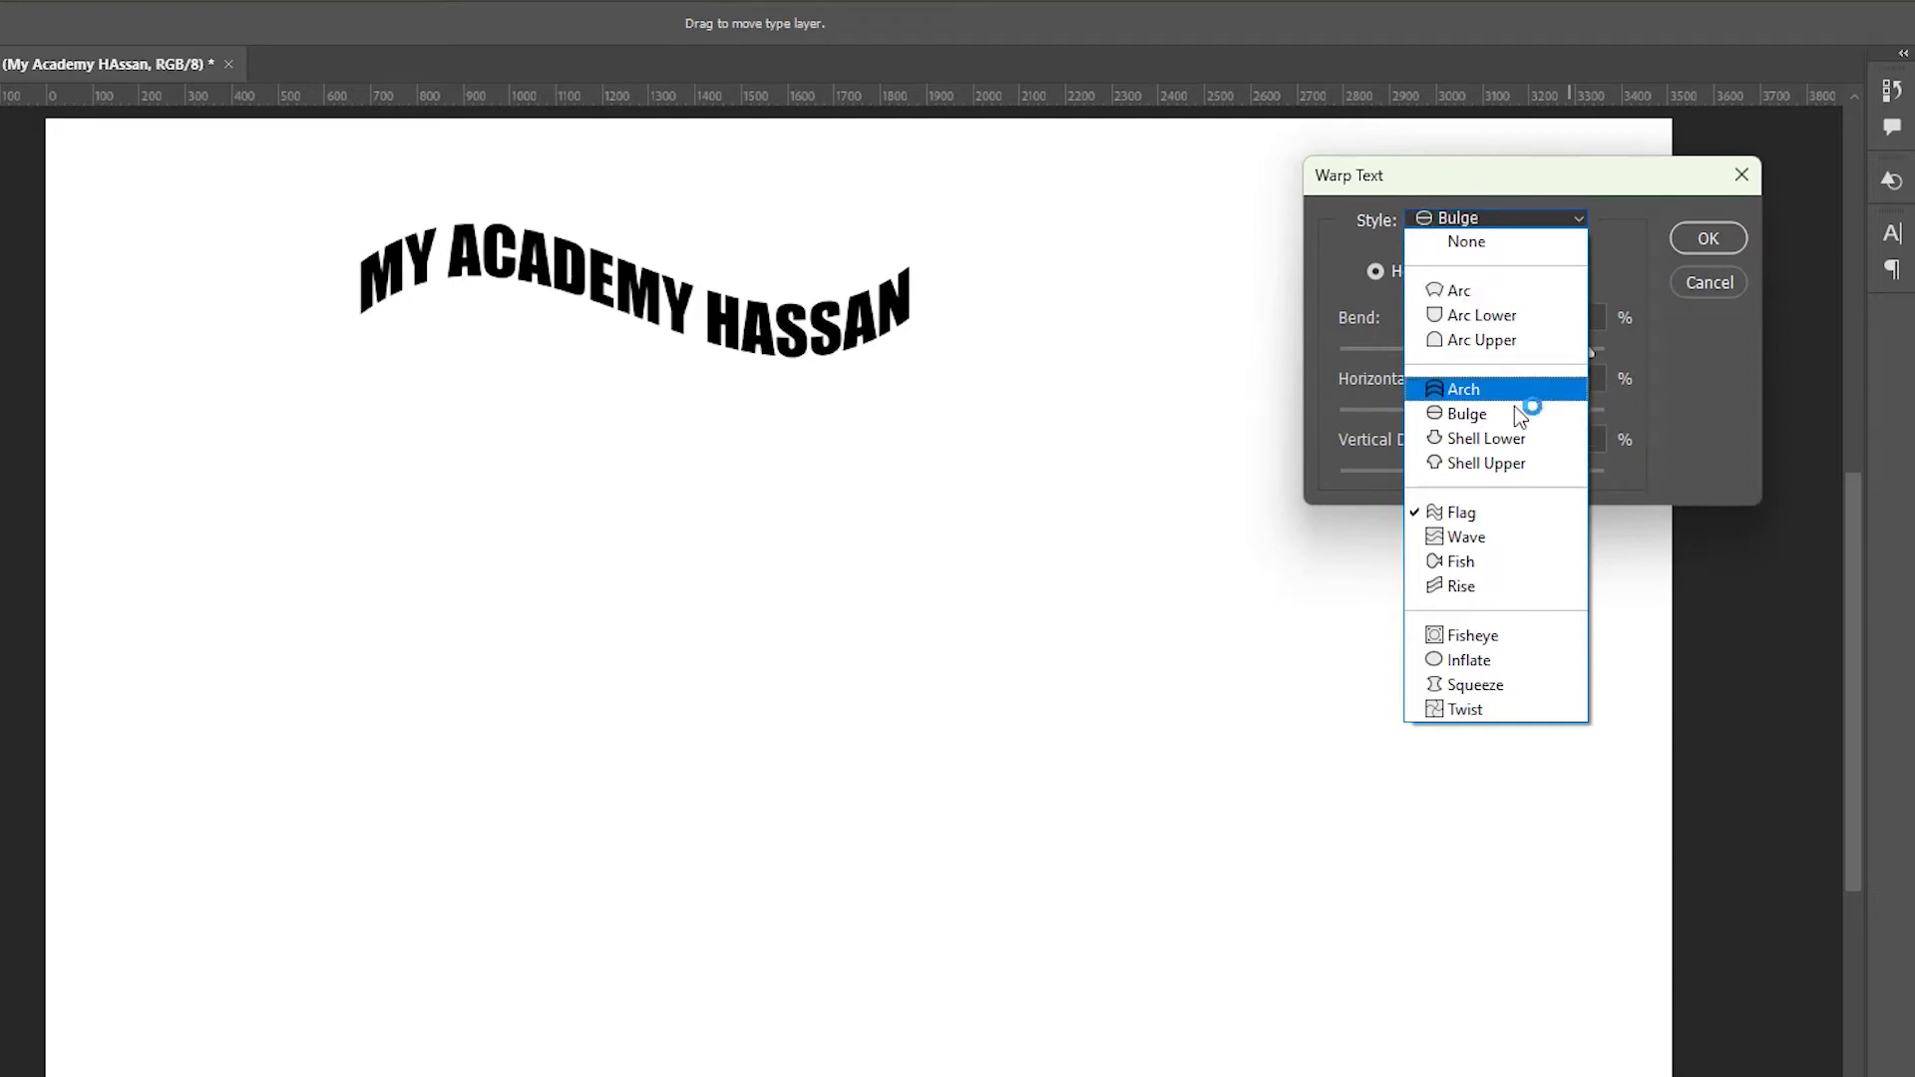
left_click(1489, 250)
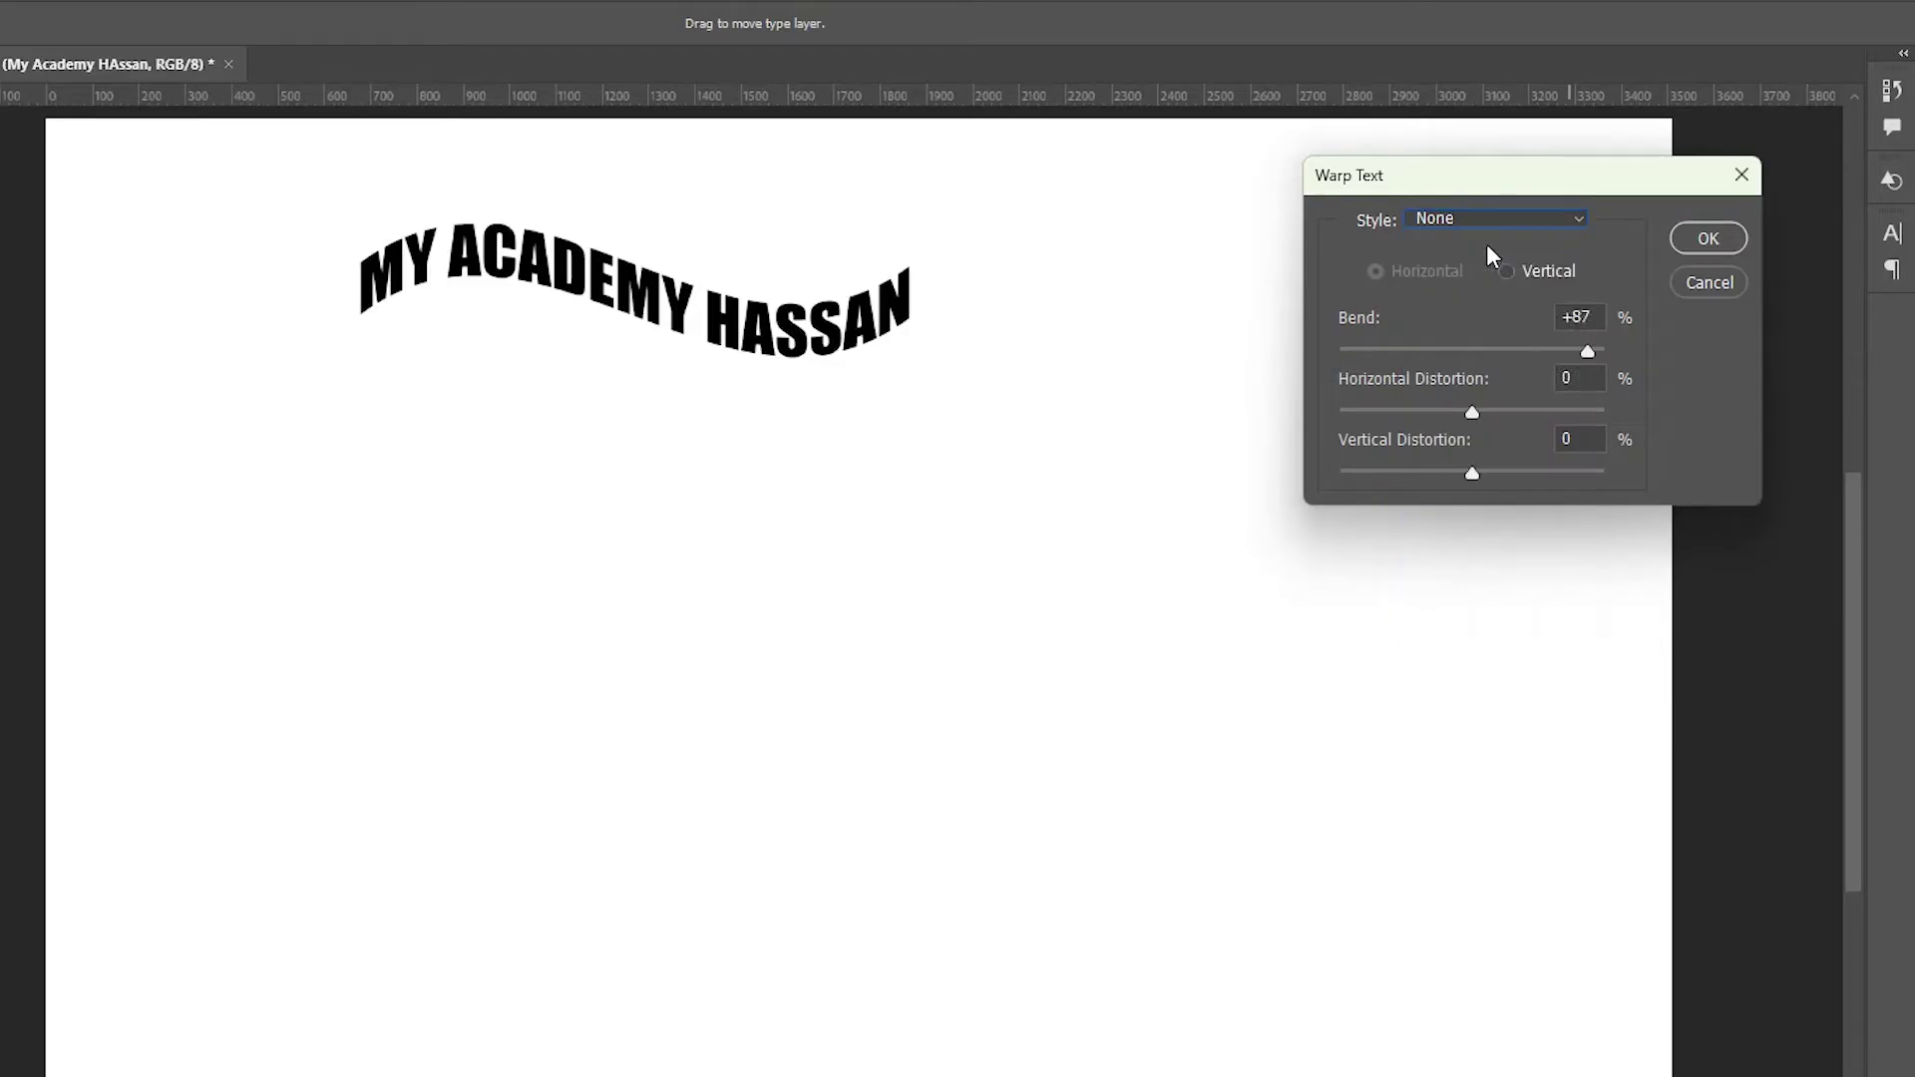
left_click(1708, 240)
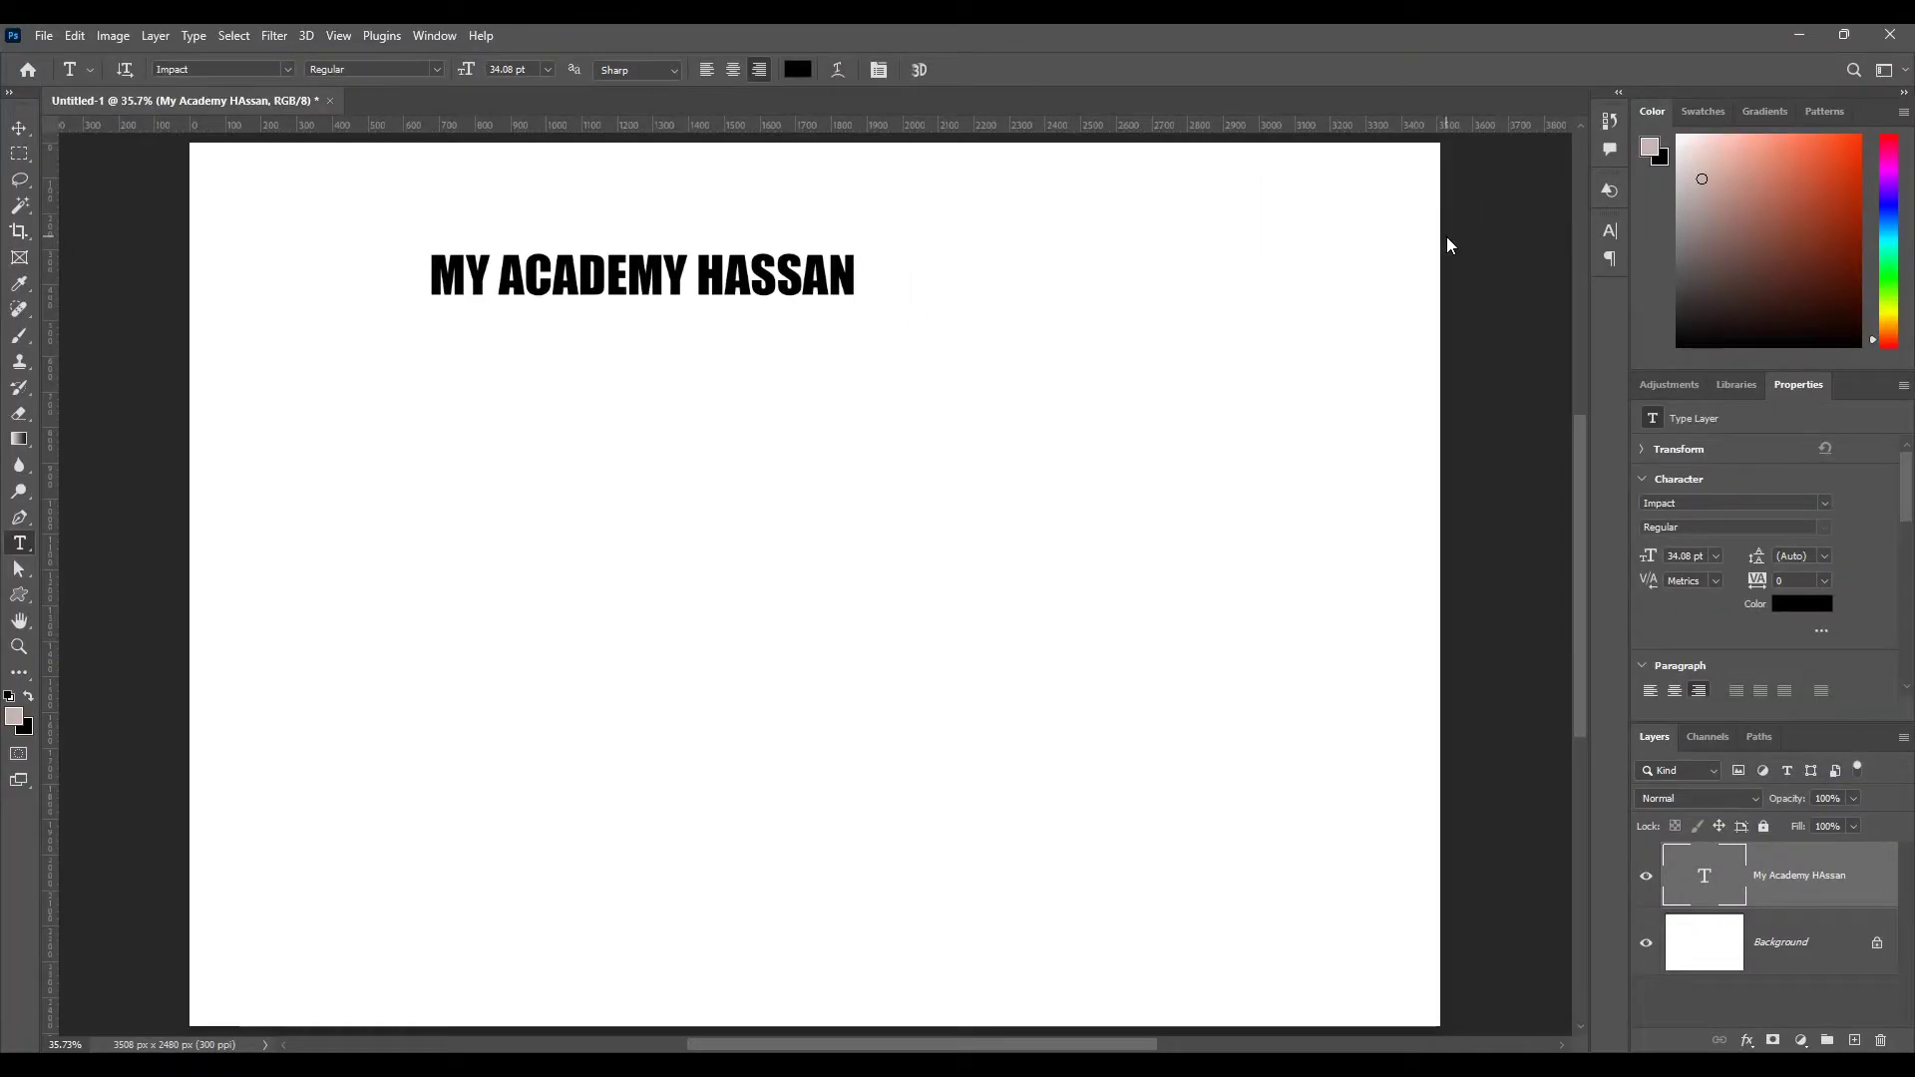
- Copy all the text of the title layer
double_click(1741, 863)
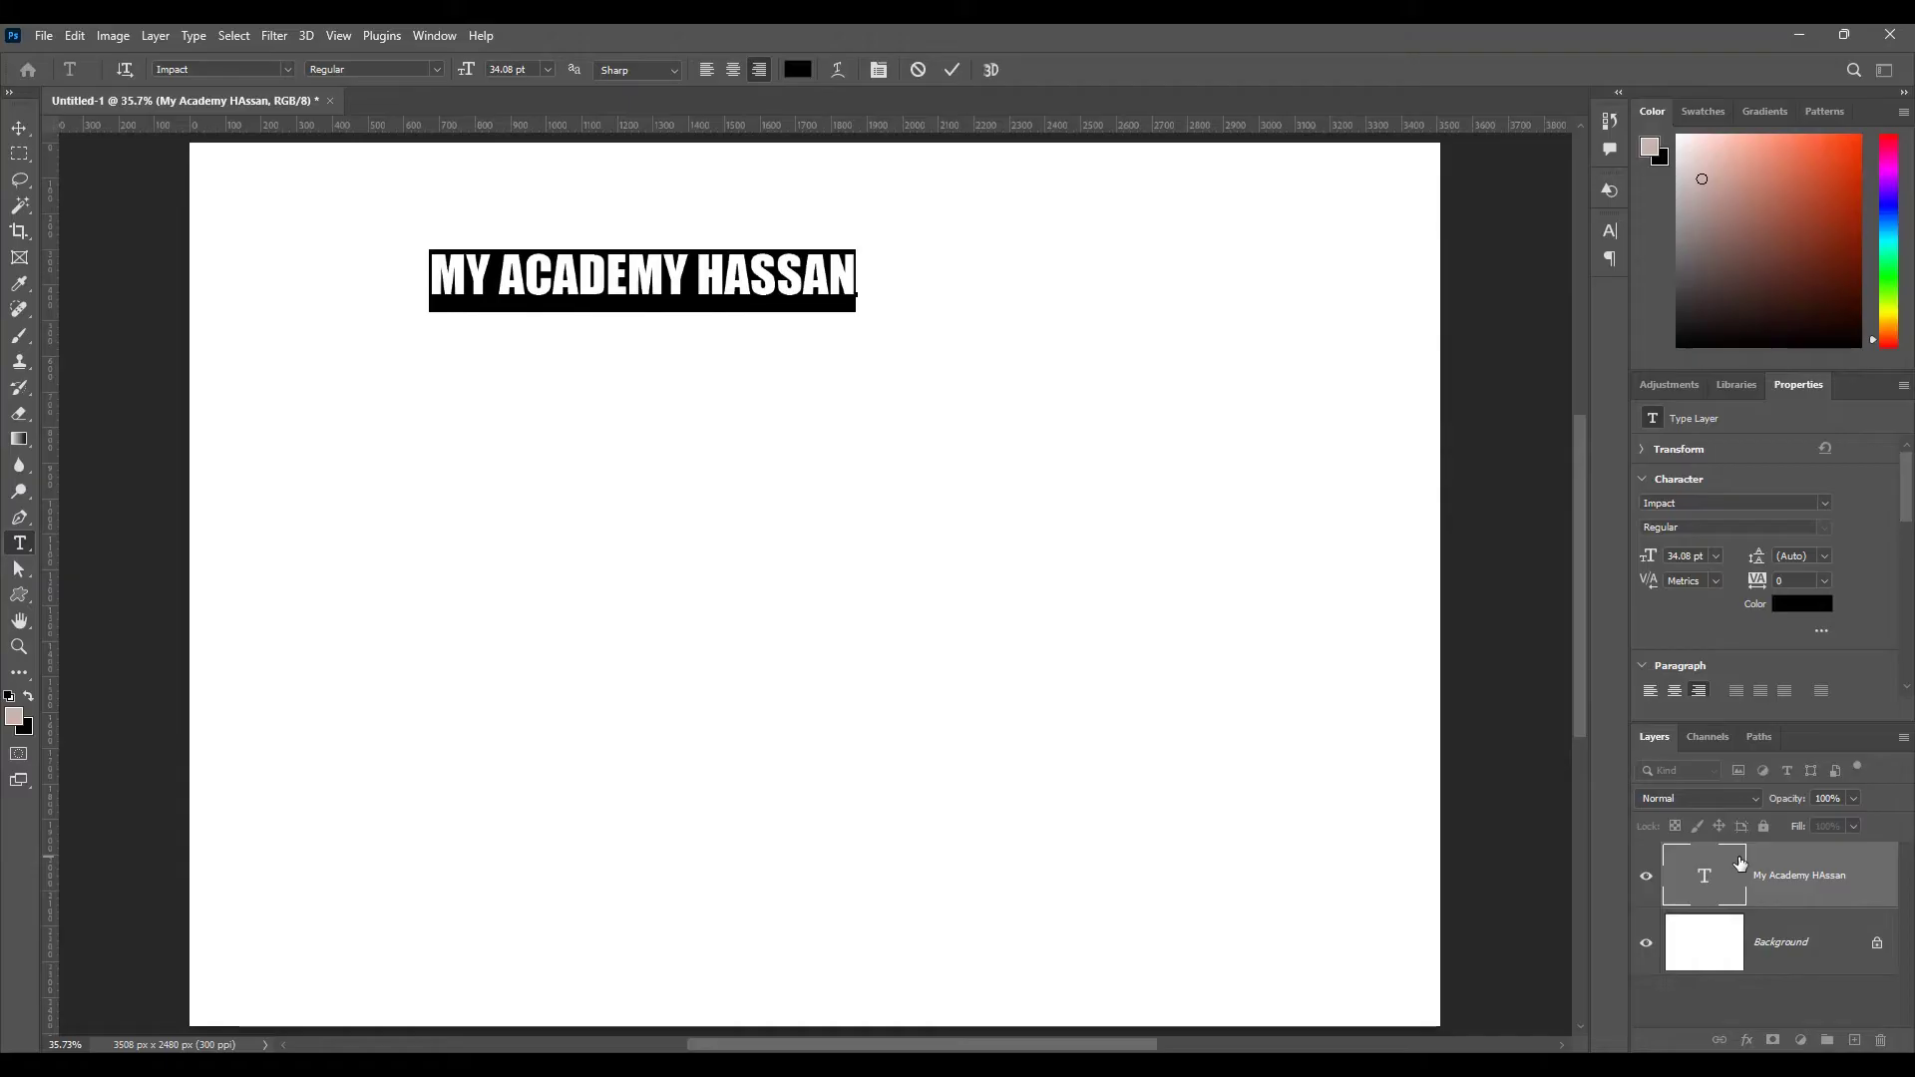
key("ctrl+c")
- Draw an open wavy path about 2000 px wide below the title with the Pen tool, forming a hill followed by a wider valley
left_click(21, 520)
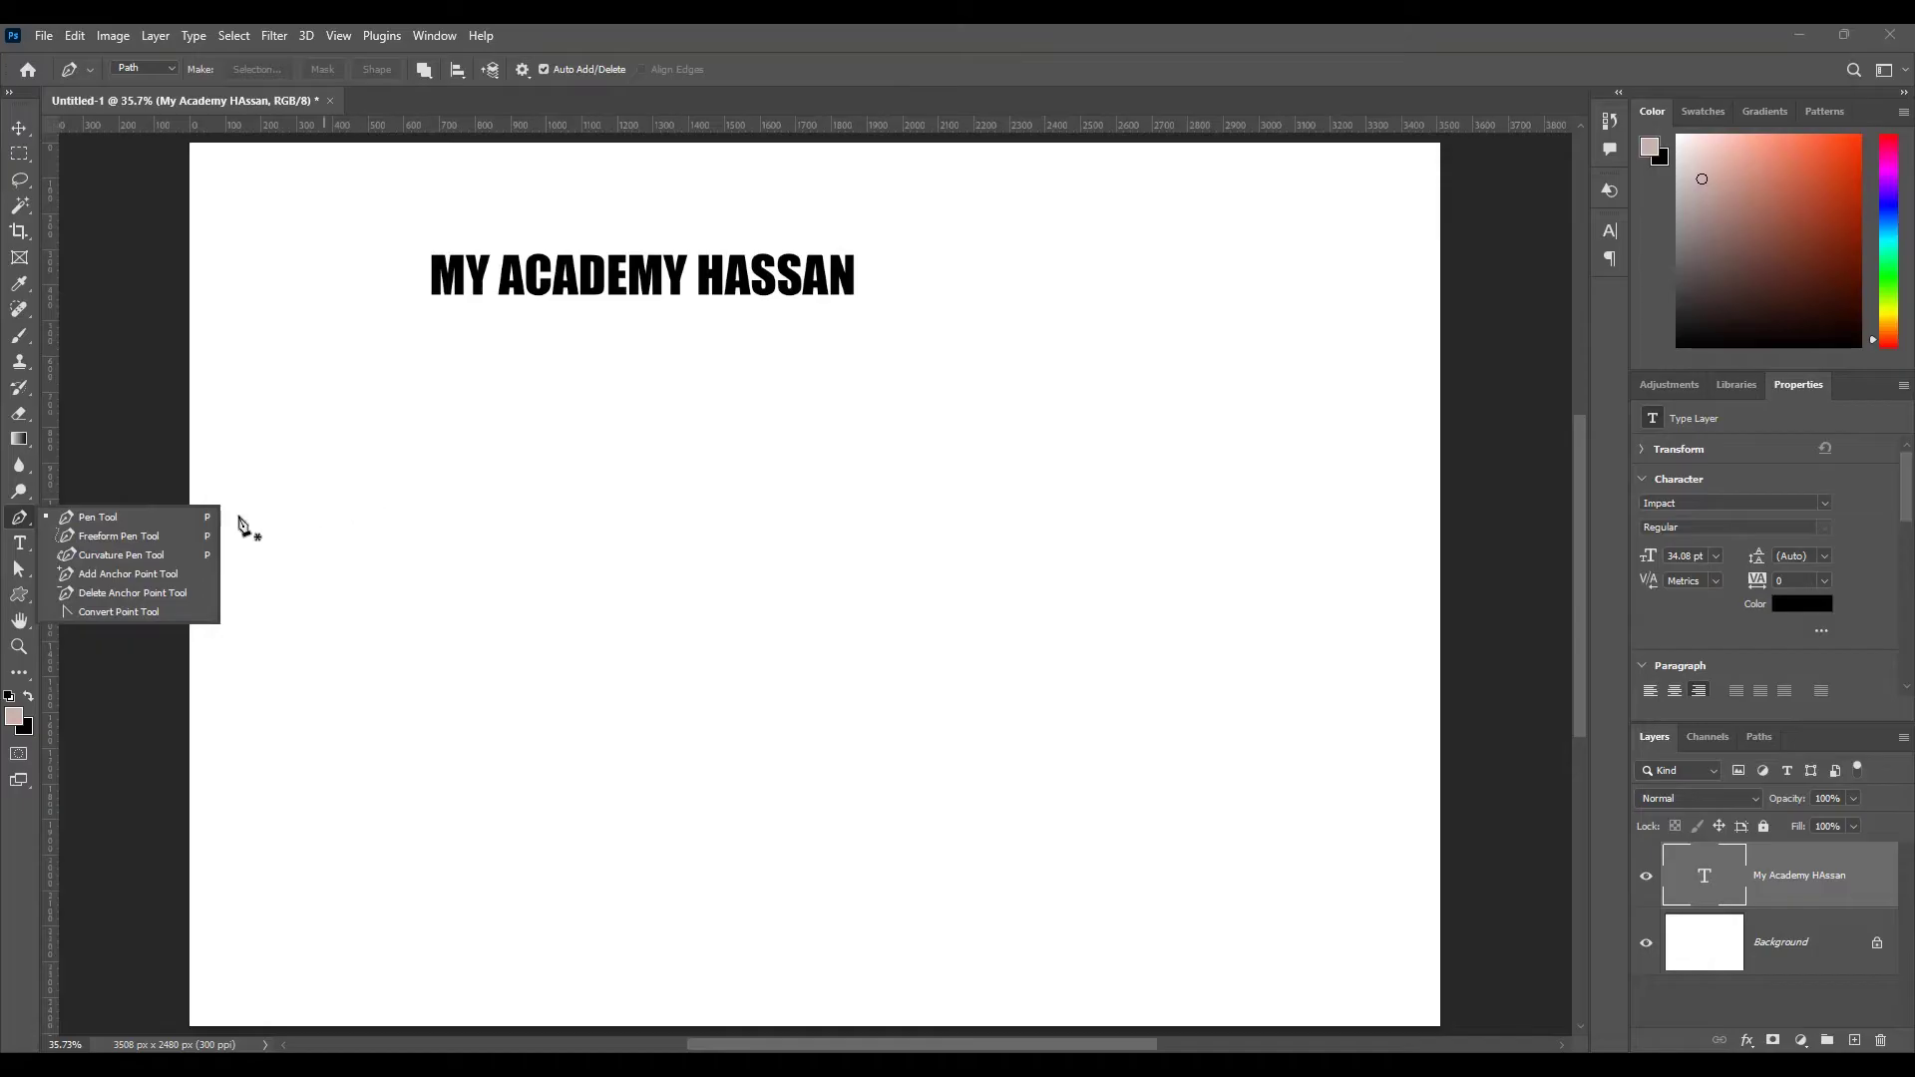
left_click(183, 517)
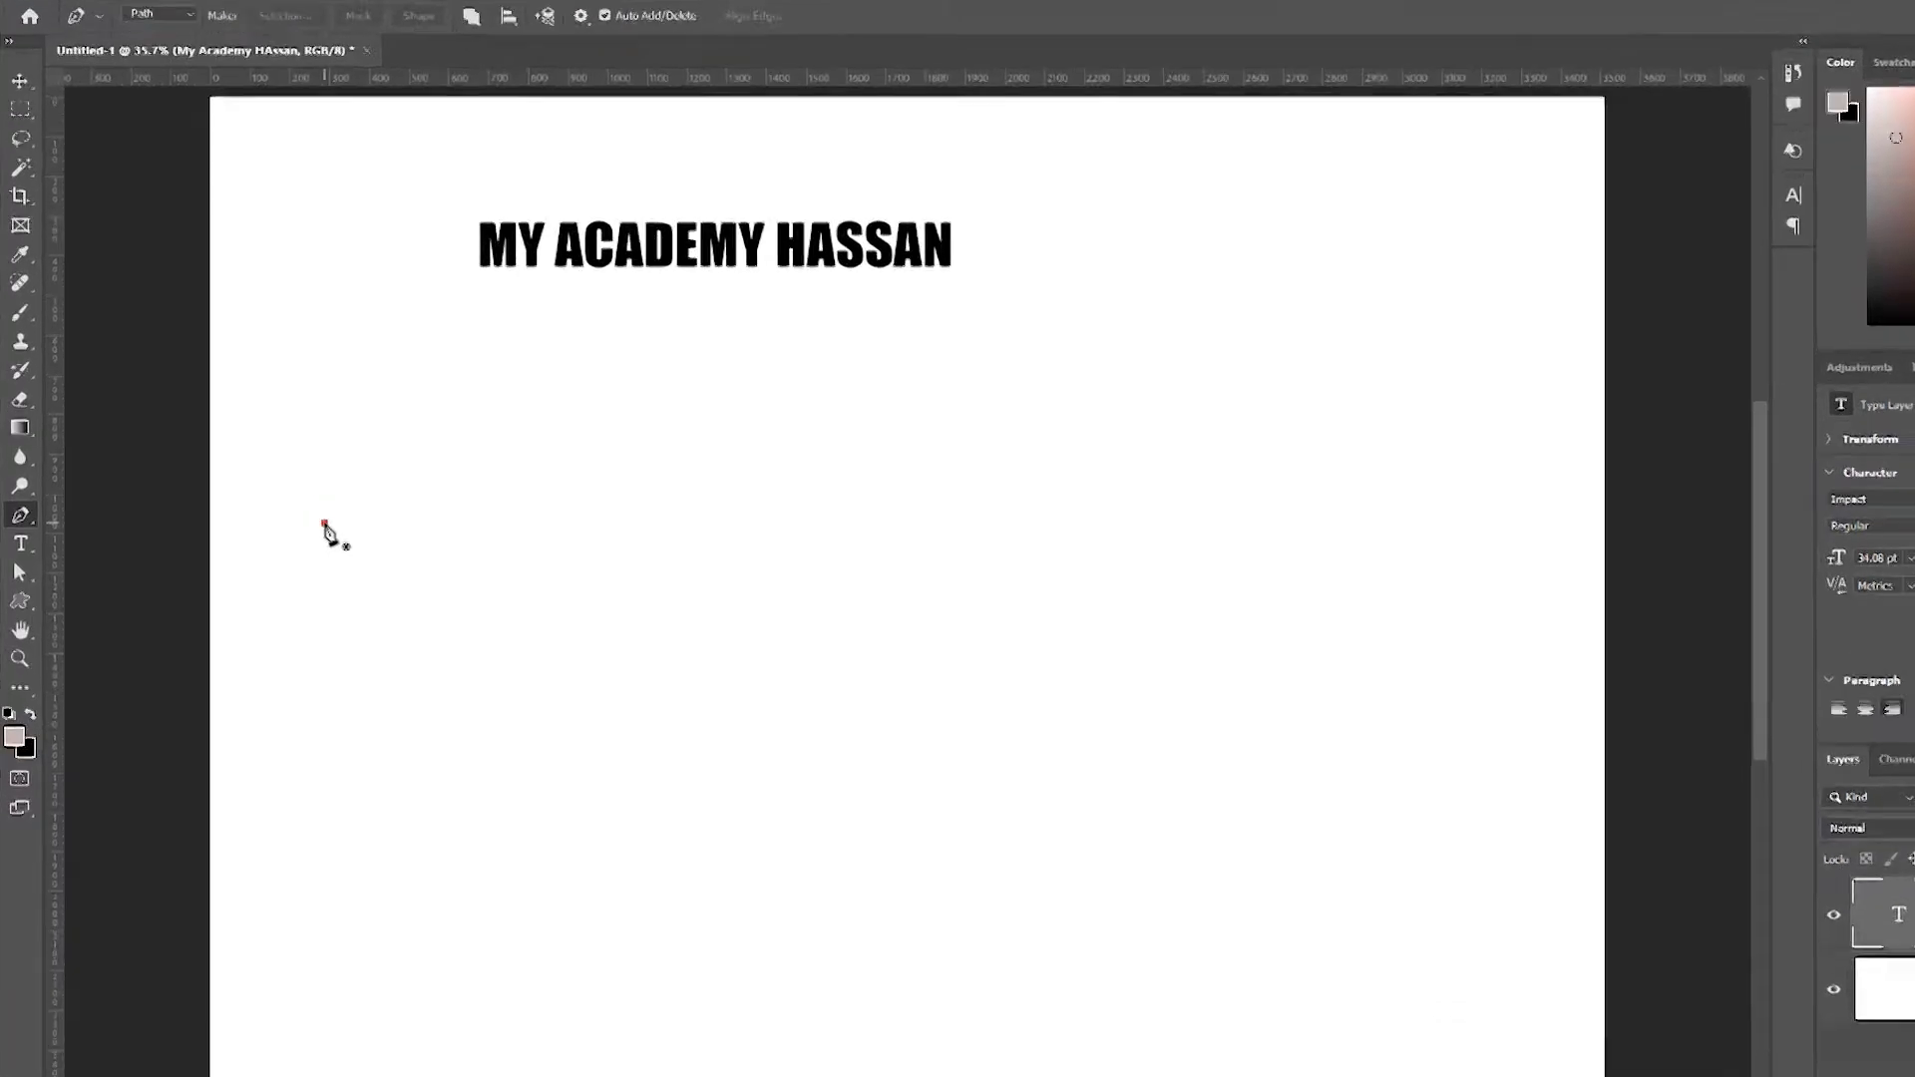
left_click(291, 526)
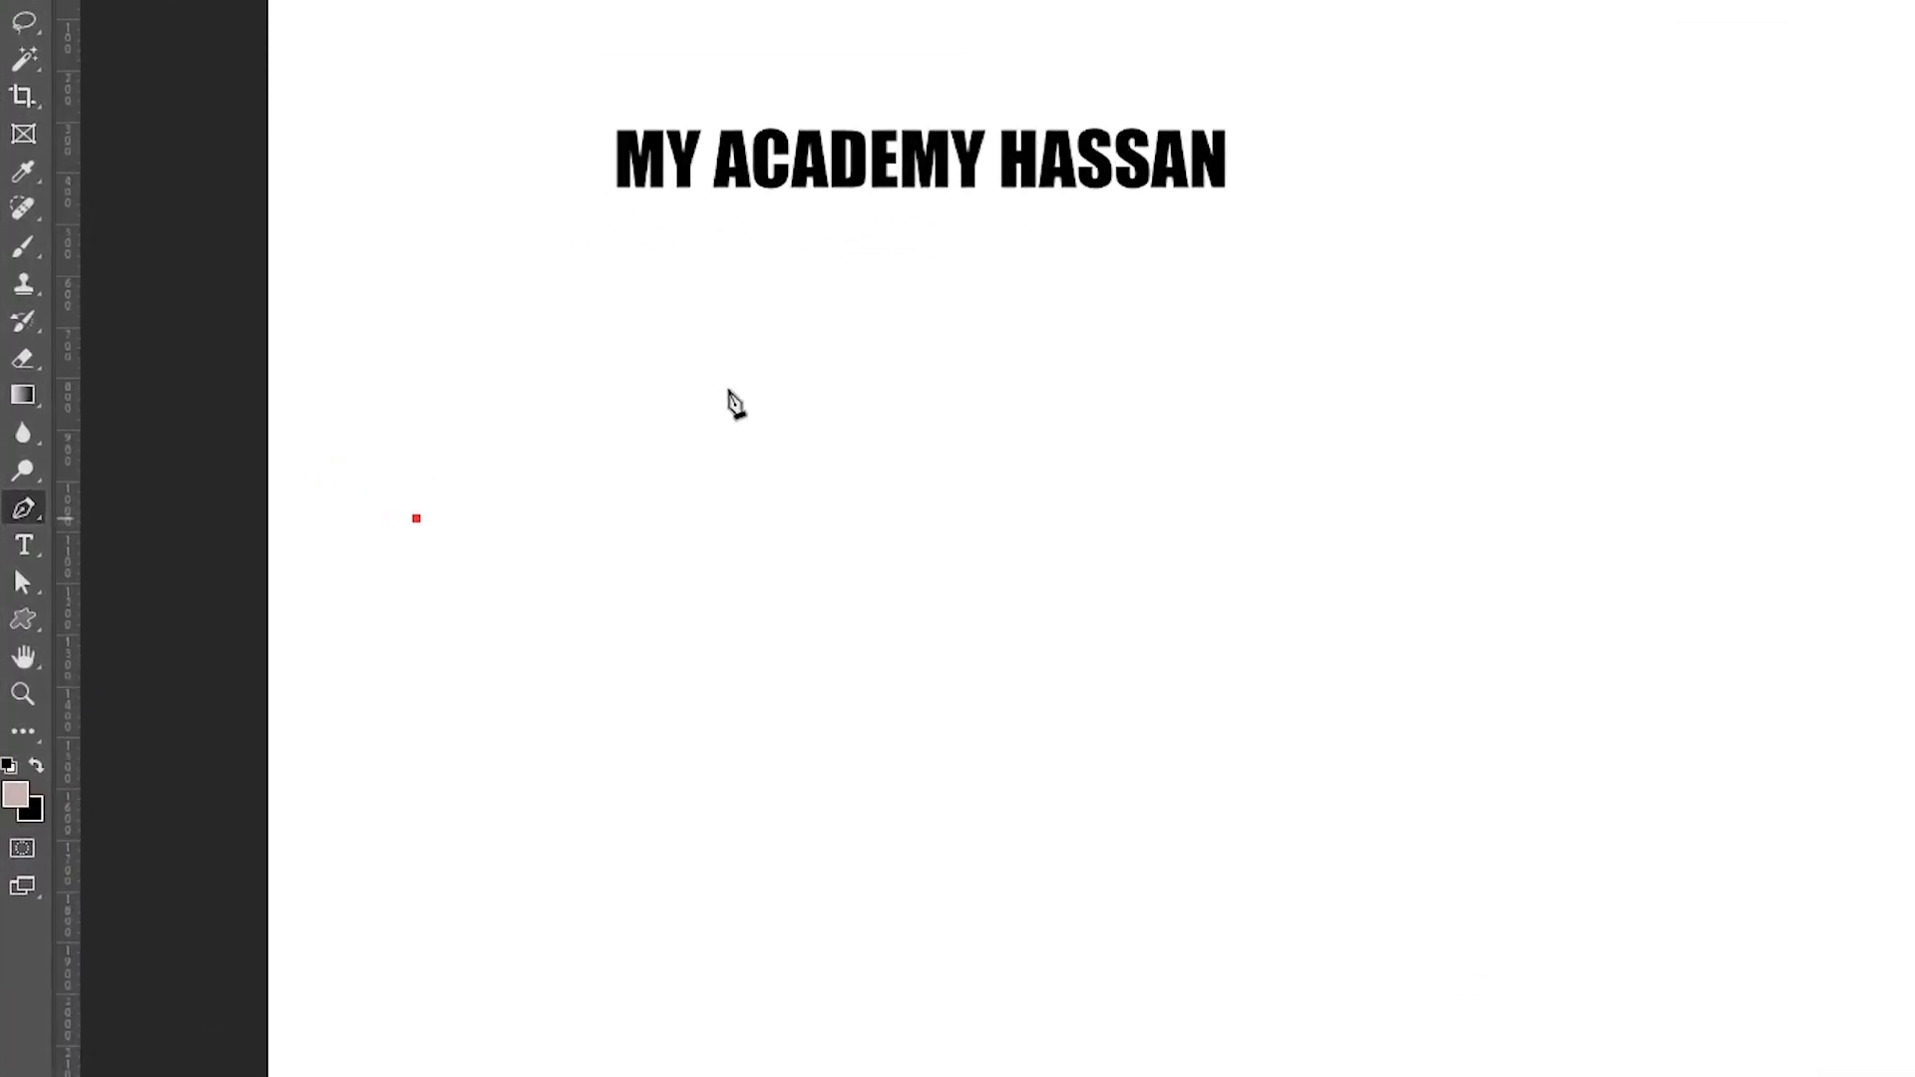
left_click_drag(792, 466, 1016, 711)
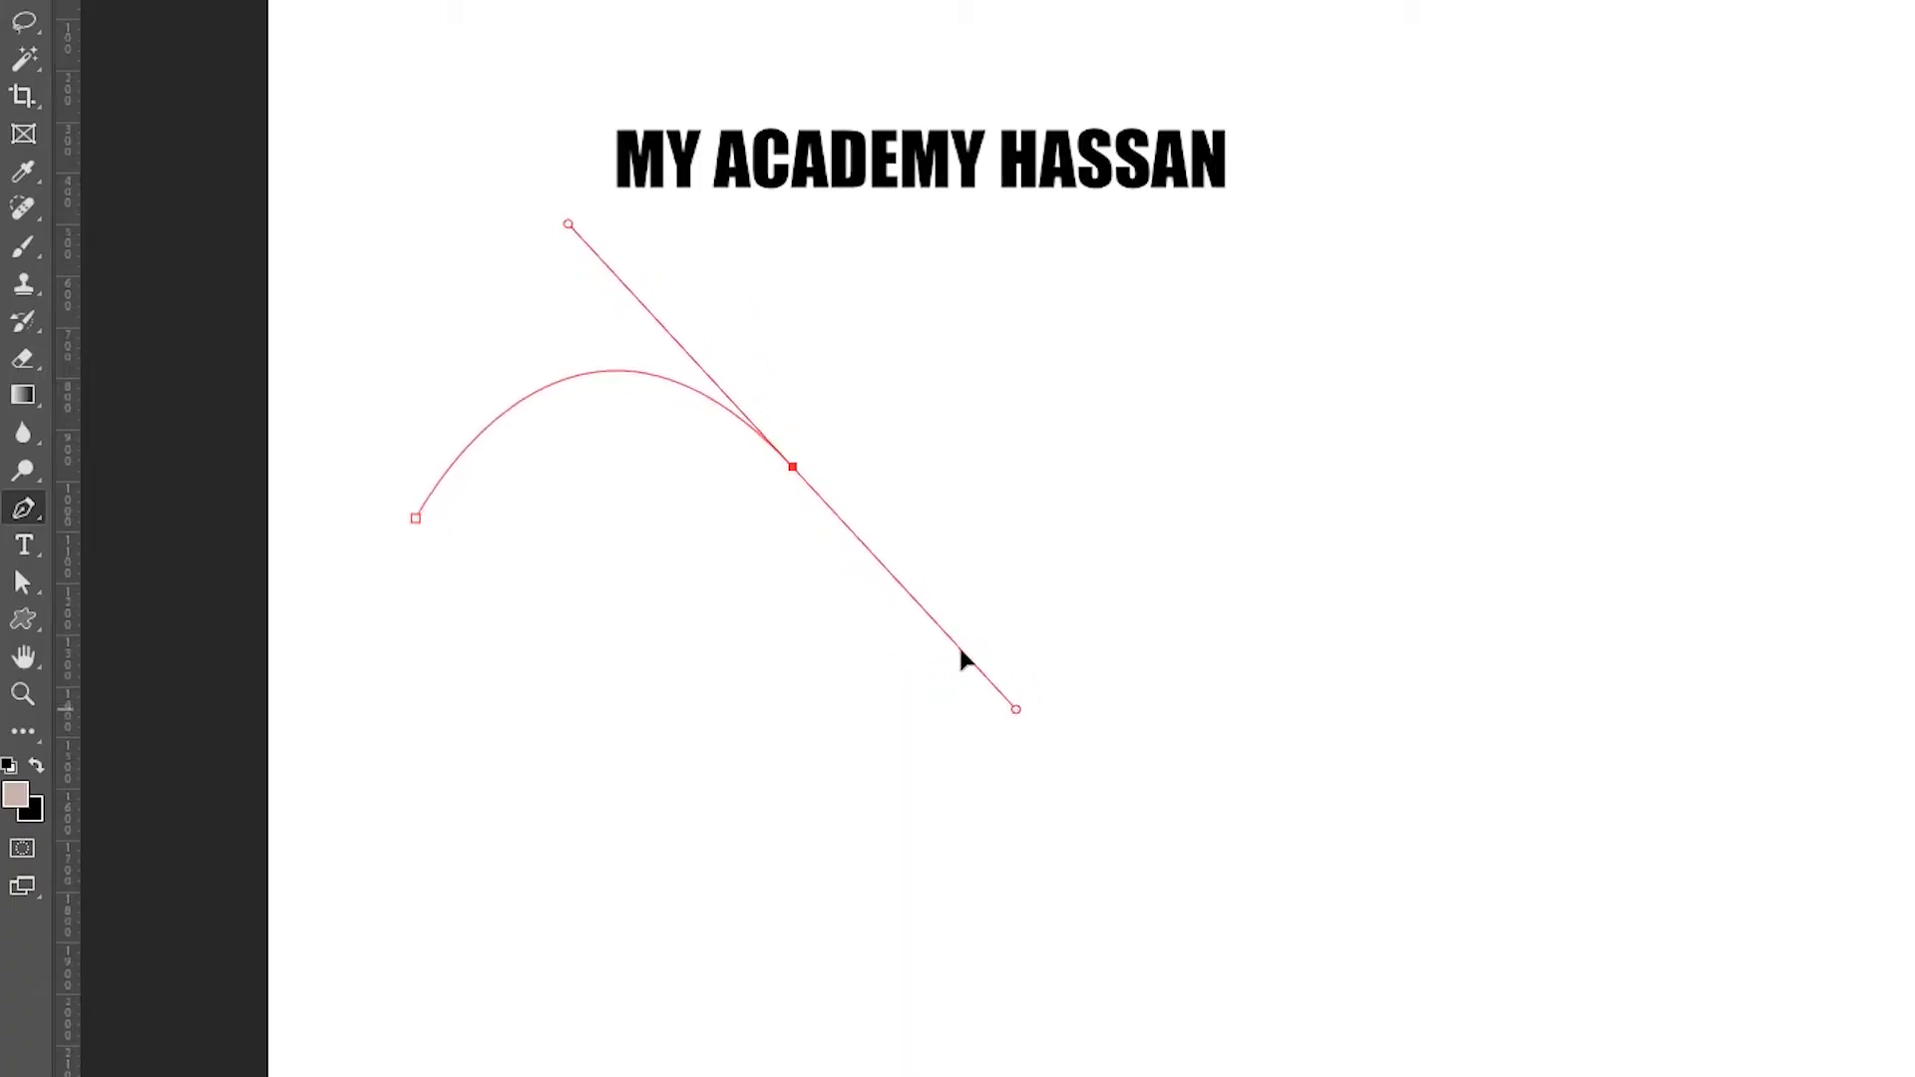
left_click(794, 469)
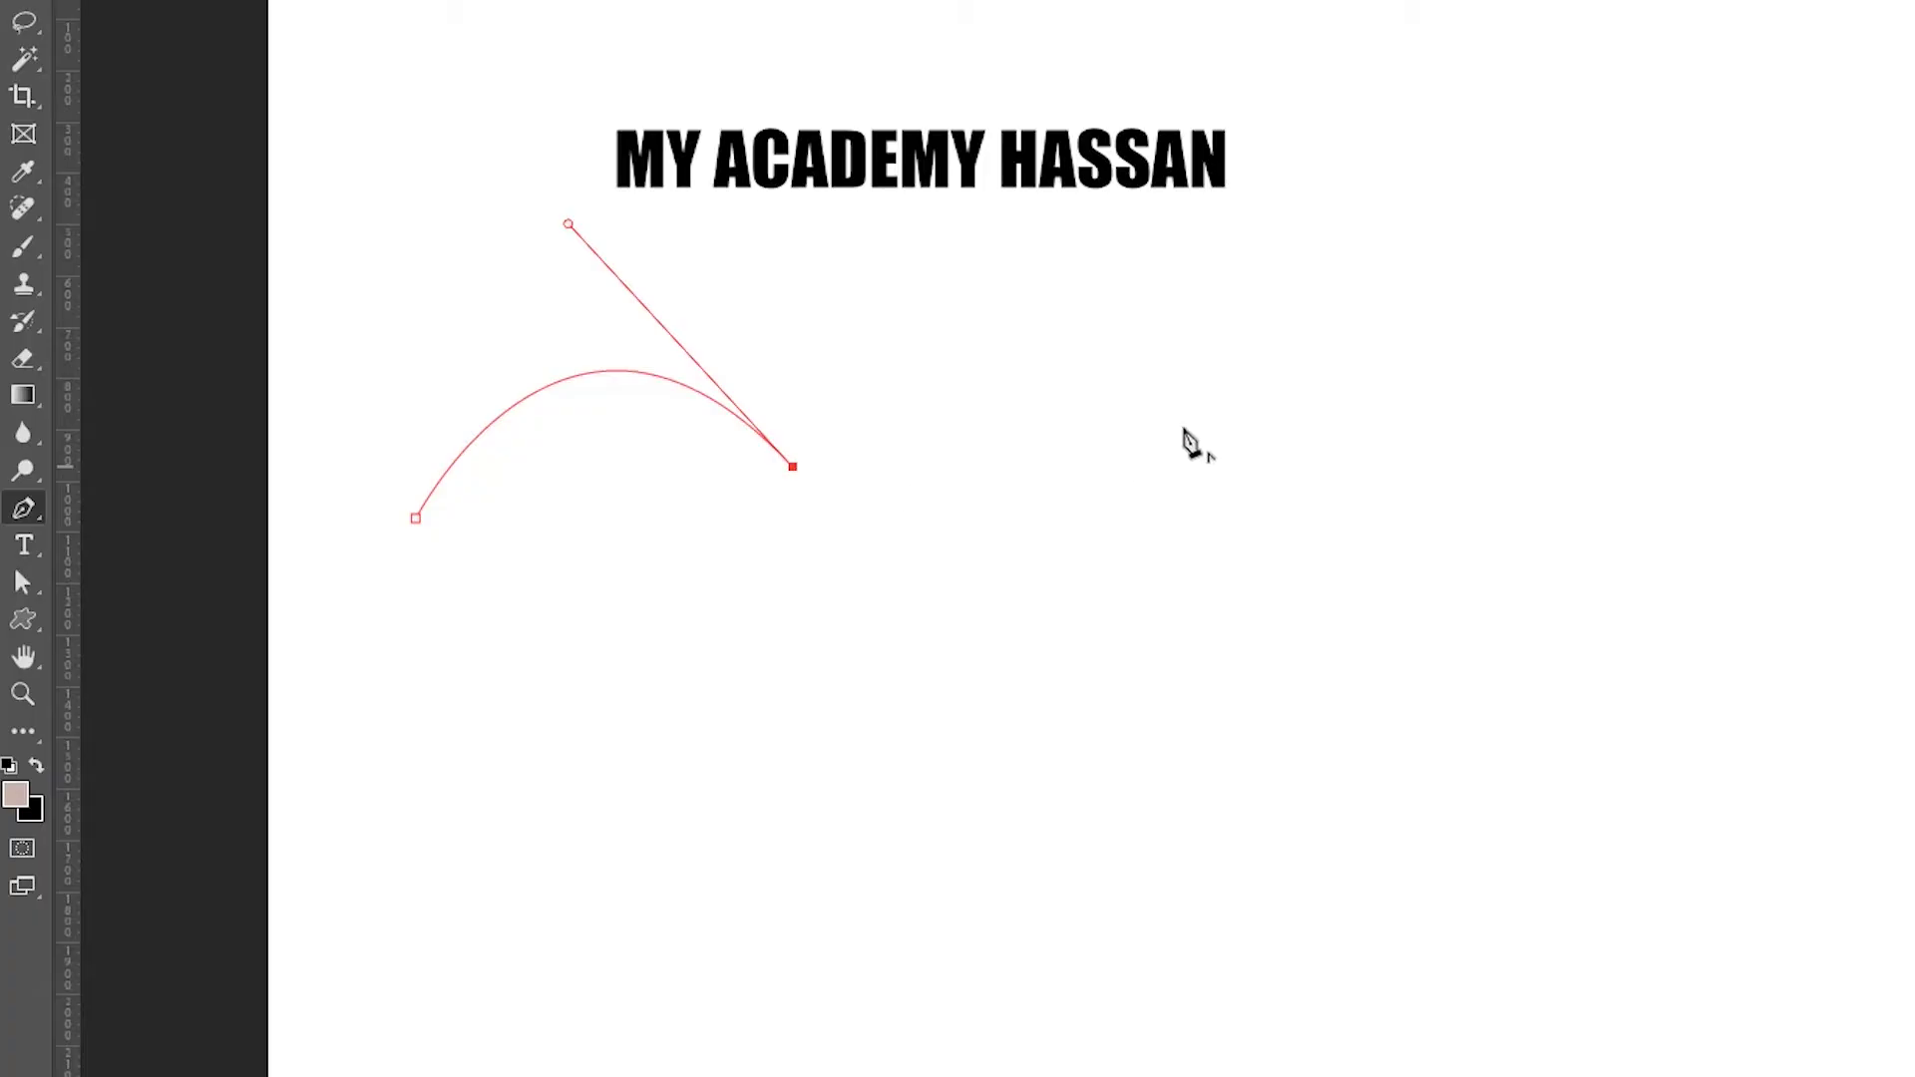
left_click_drag(1437, 379, 1478, 154)
left_click_drag(1604, 142, 1684, 127)
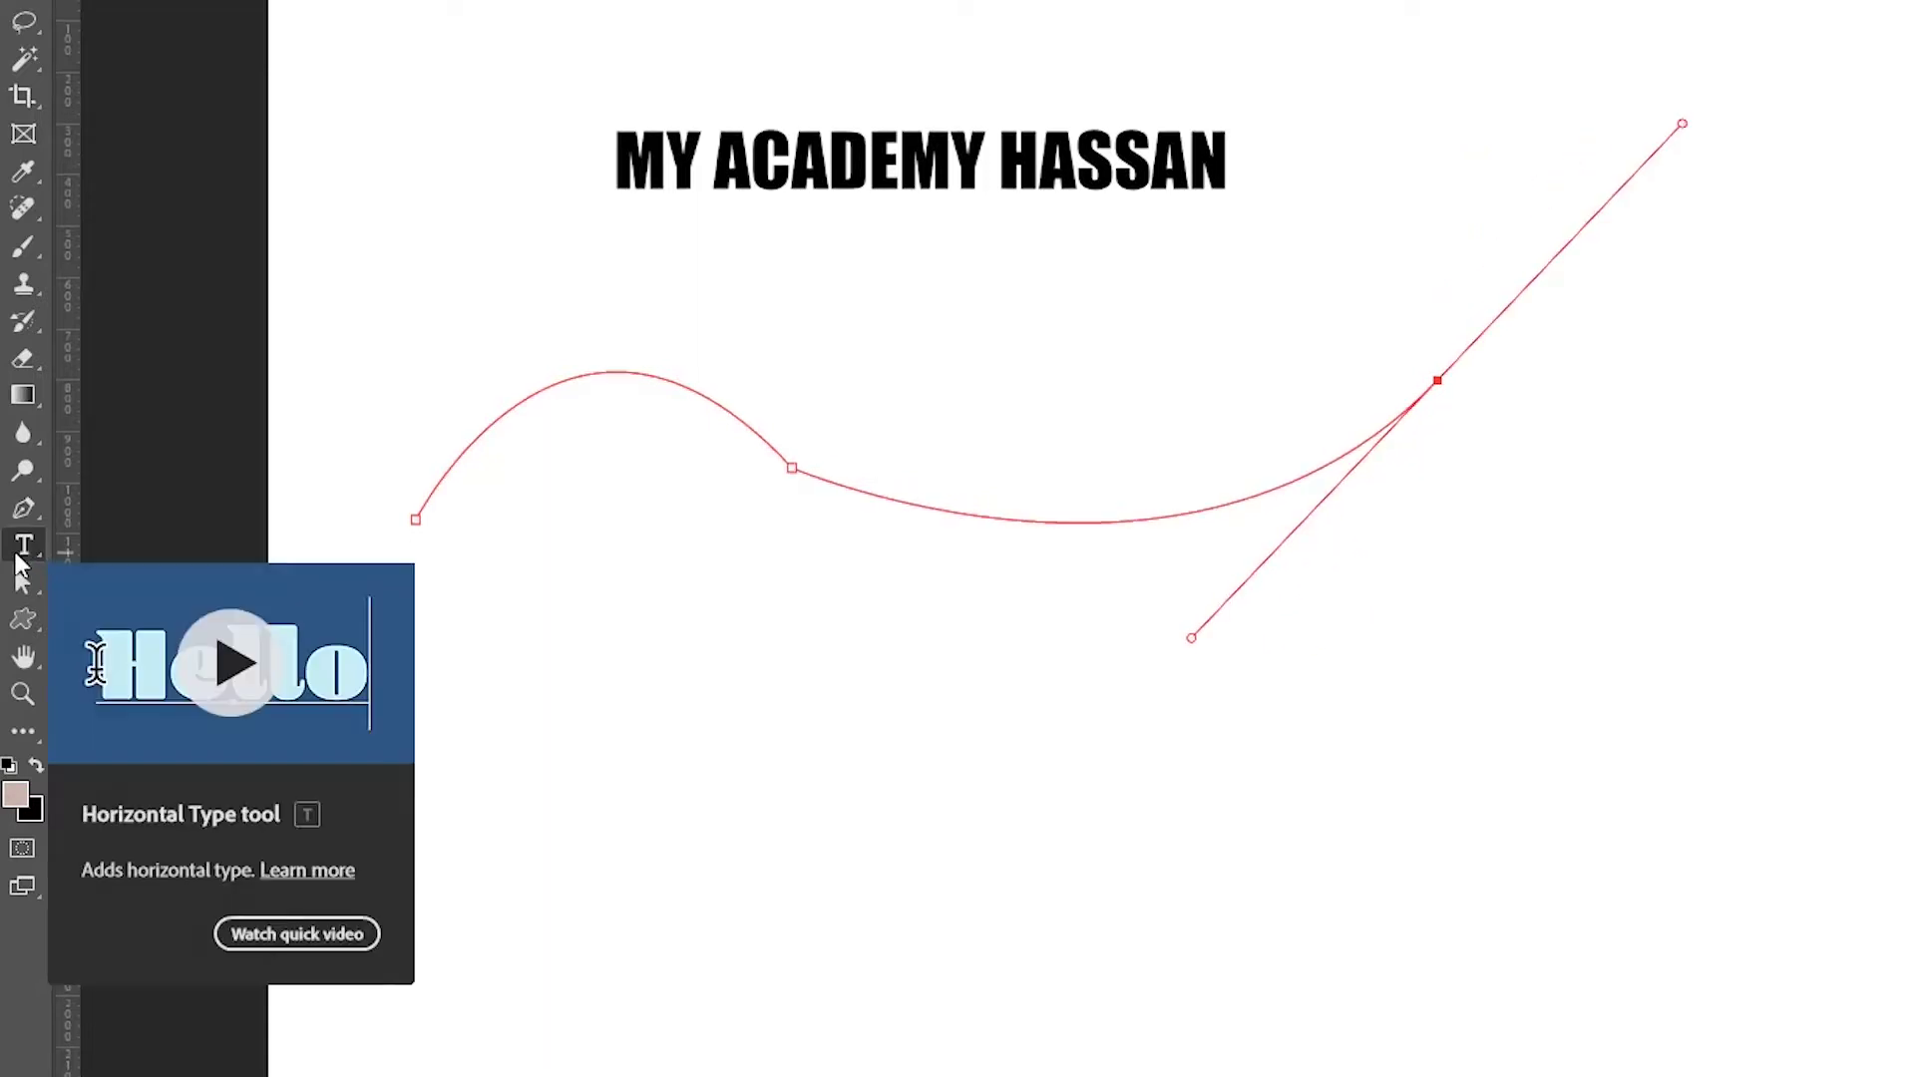
- Add a horizontal type layer along the wavy path and paste the copied title text into it
left_click(26, 545)
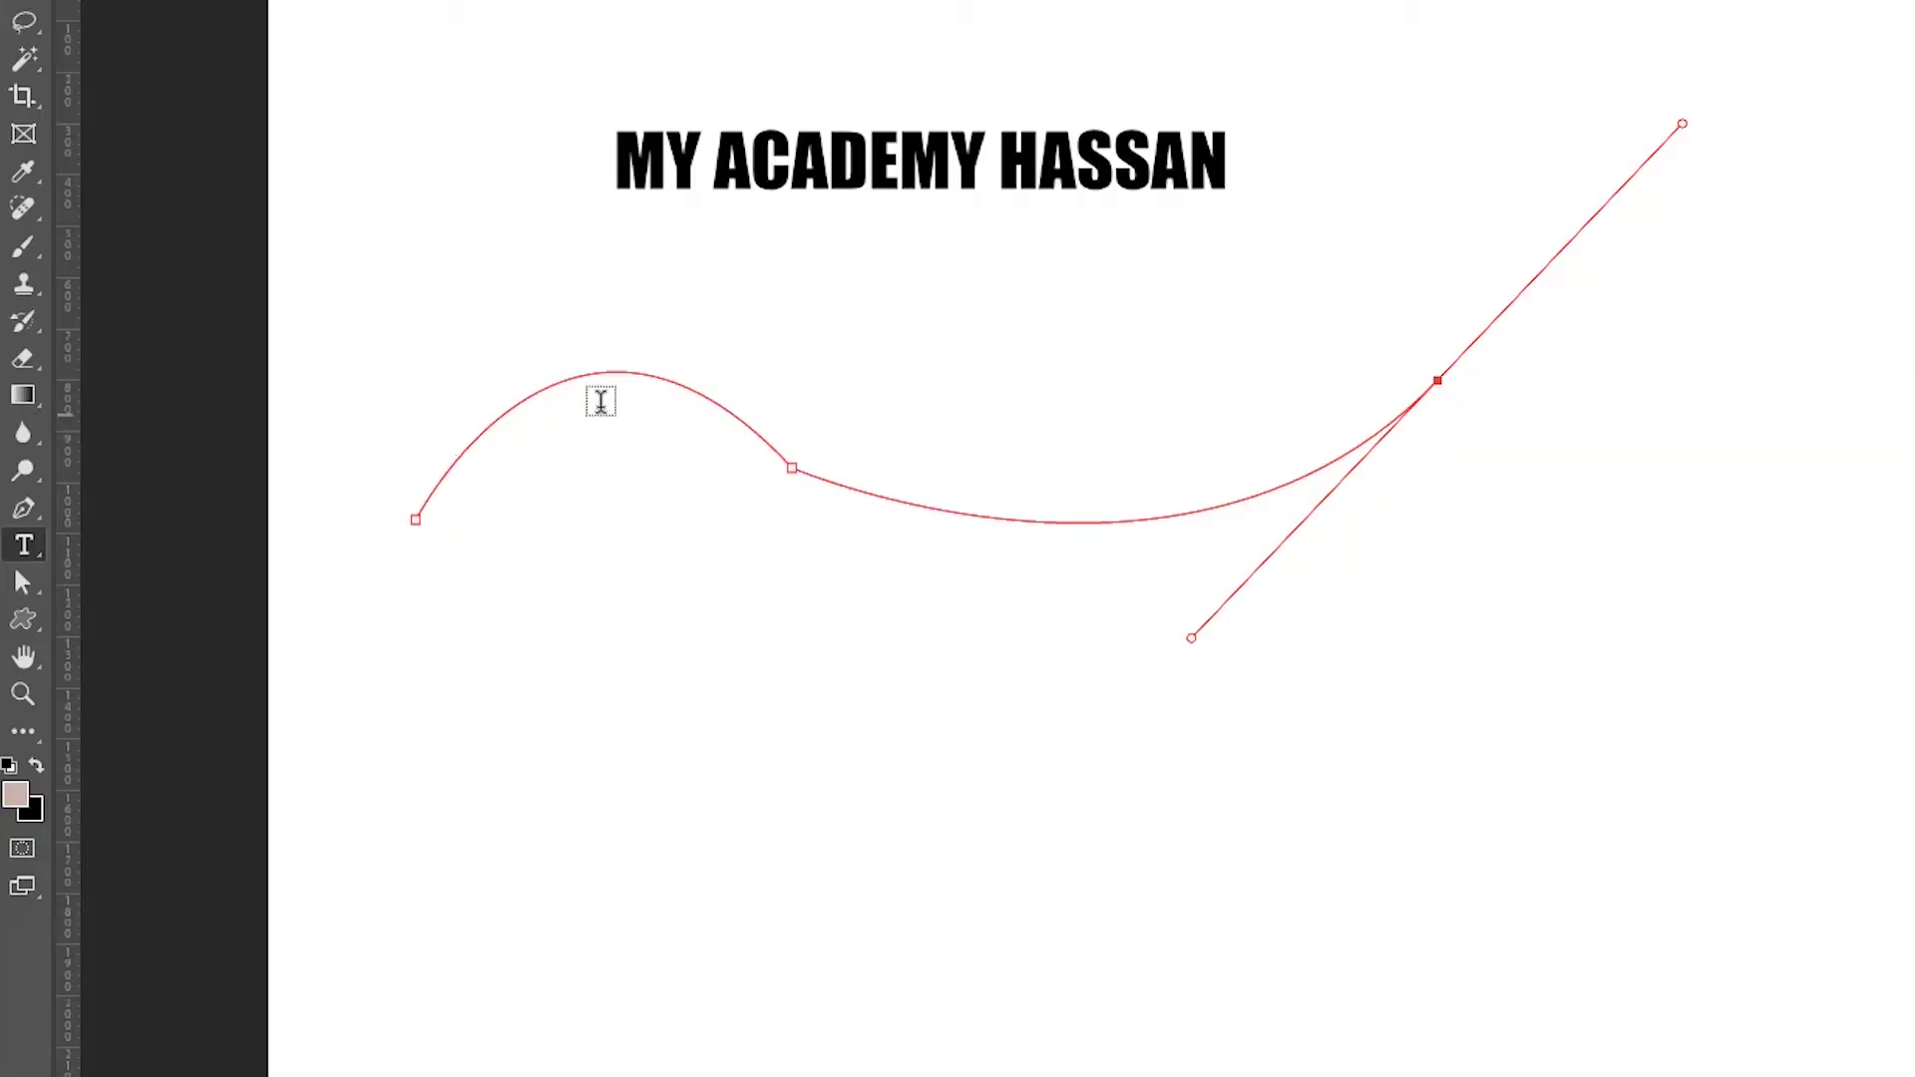
left_click(856, 486)
left_click(856, 487)
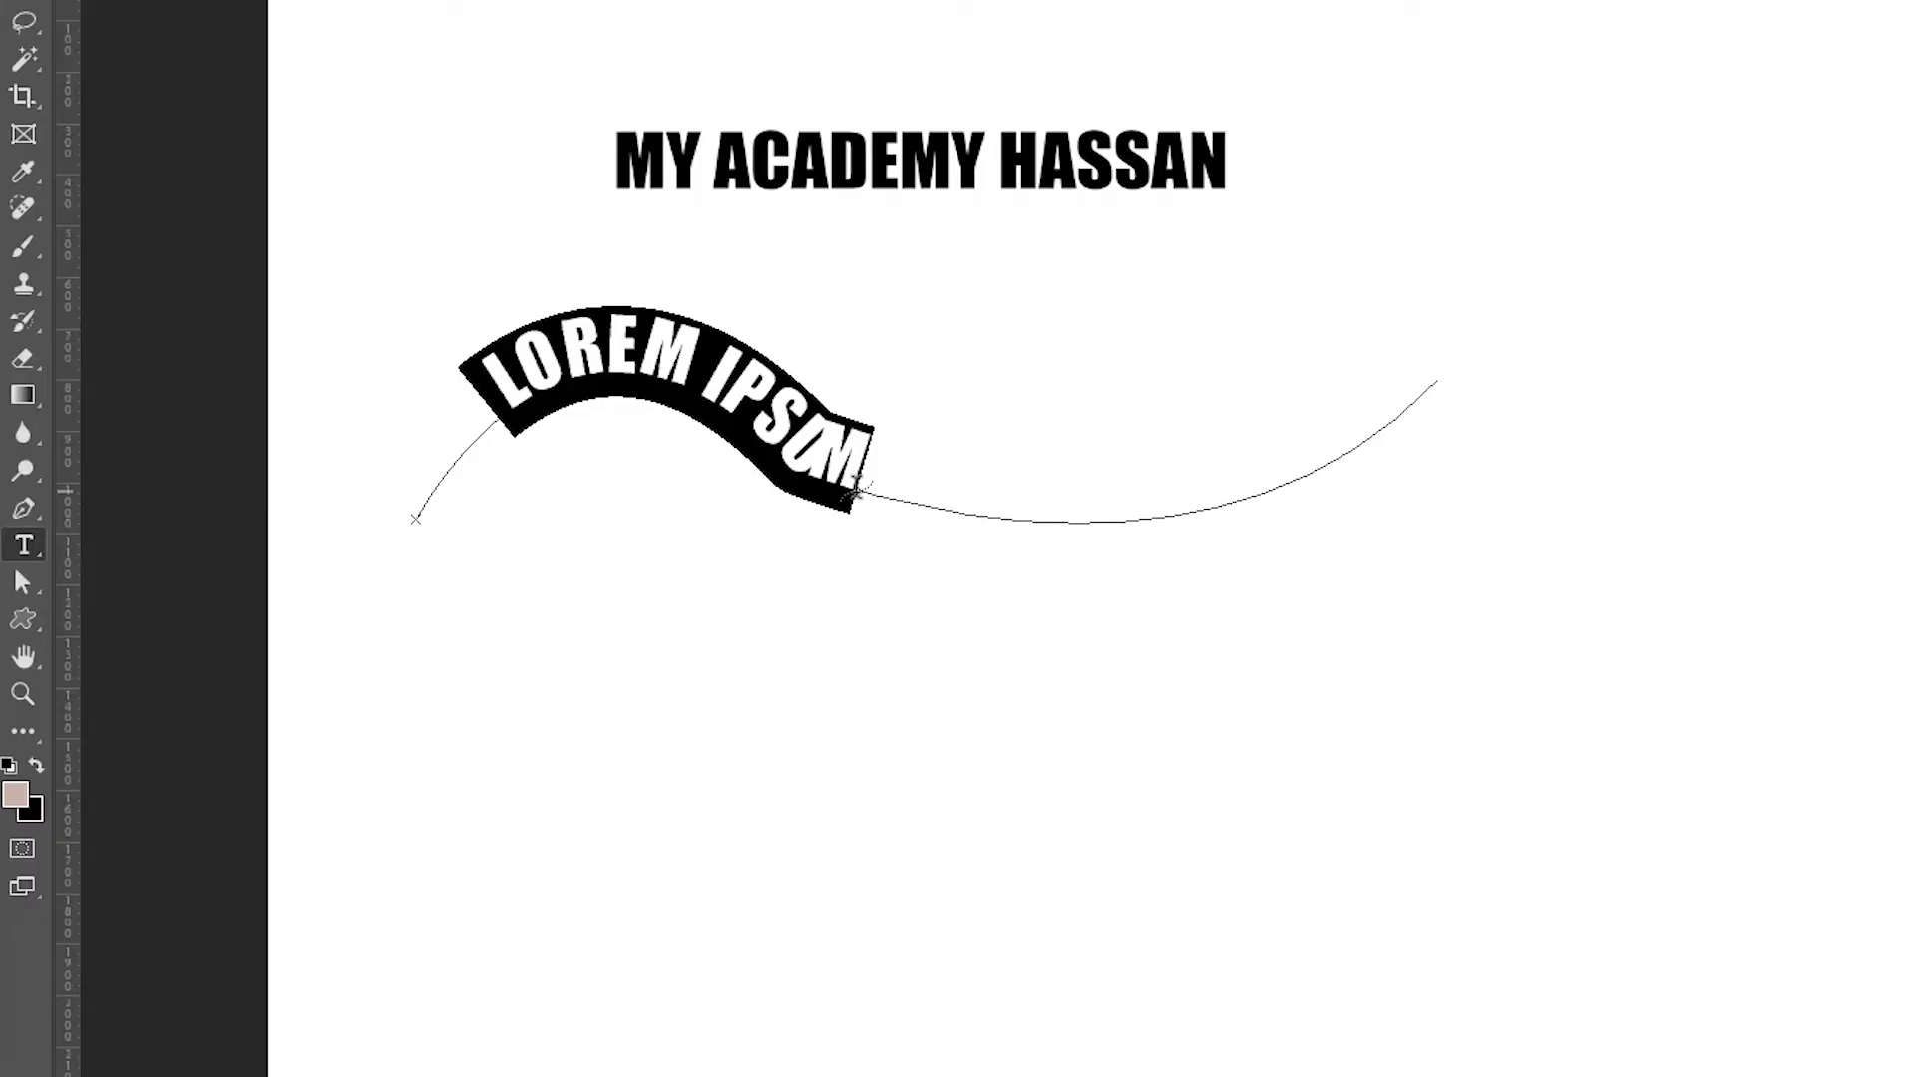
key("ctrl+v")
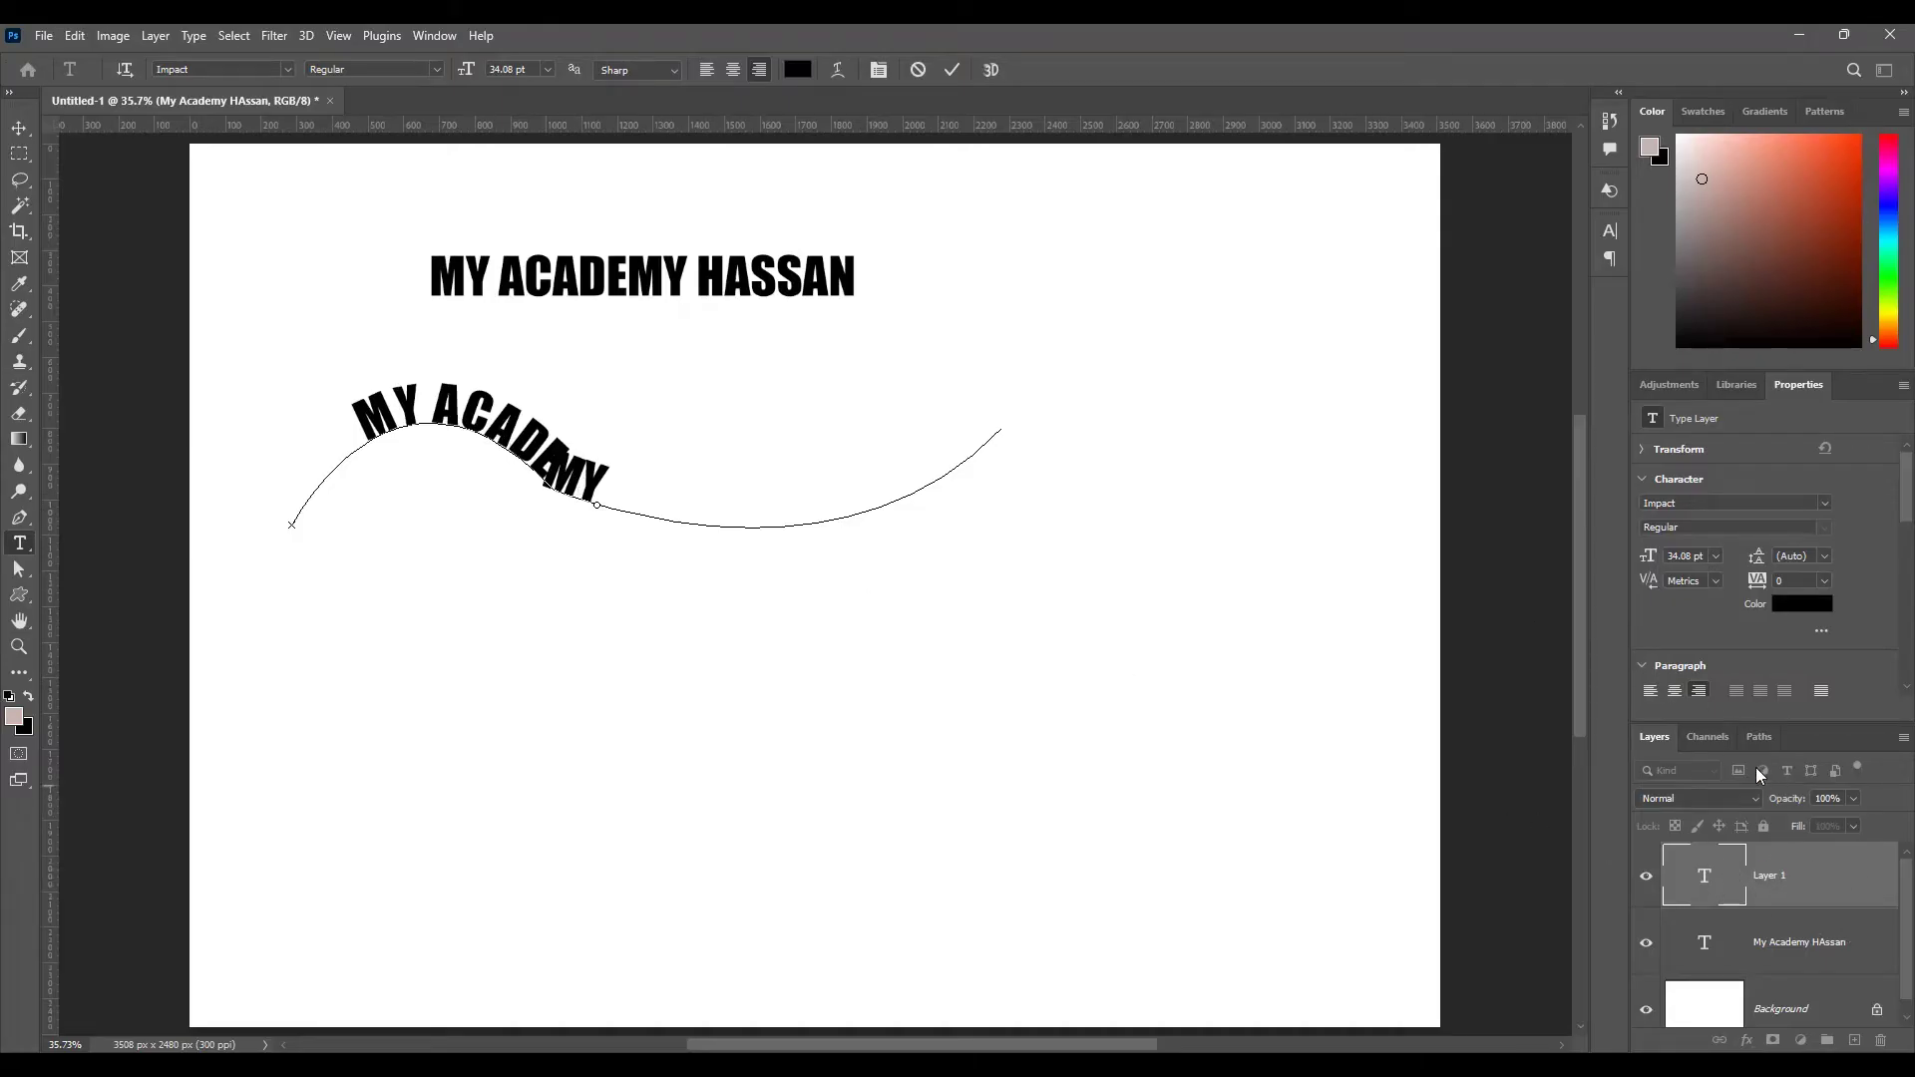
- Examine the document's path list, including the new text layer's type path
left_click(1760, 737)
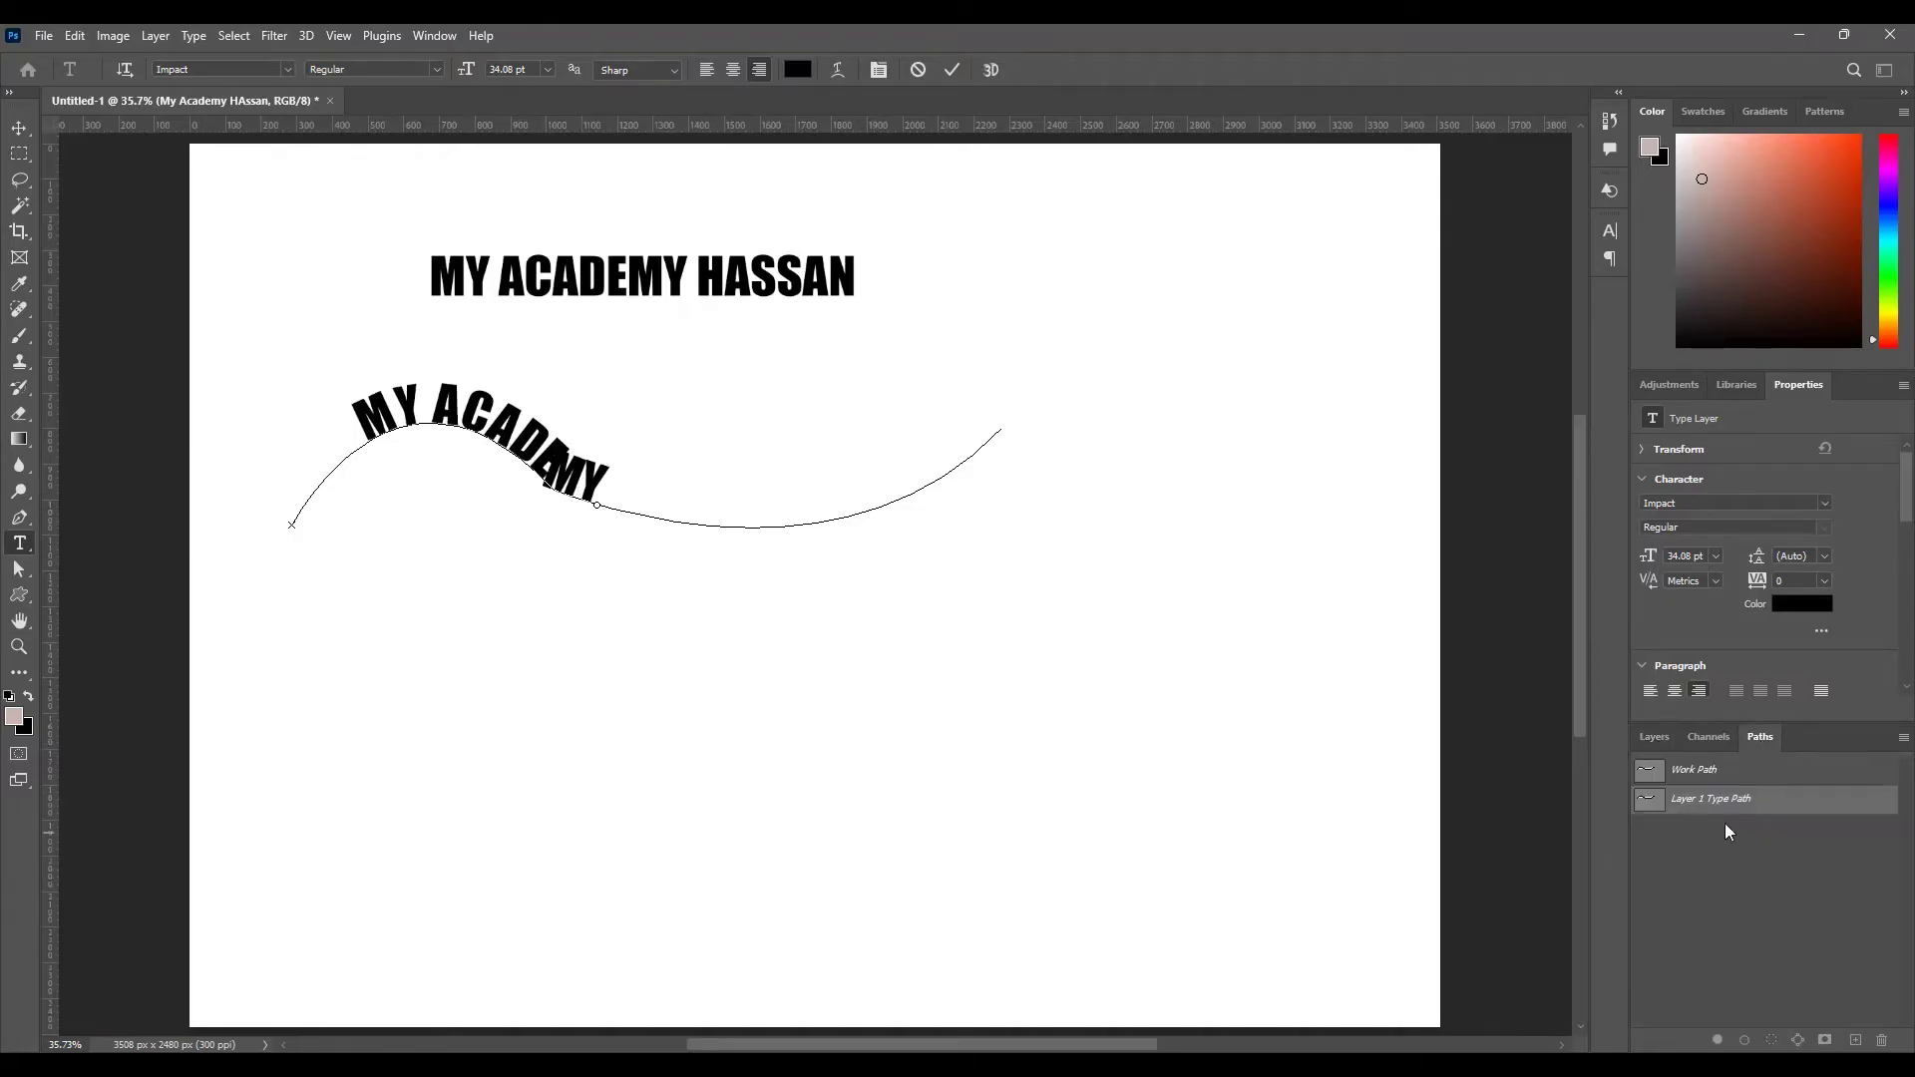
left_click_drag(1720, 816, 1685, 805)
left_click_drag(1700, 811, 1696, 825)
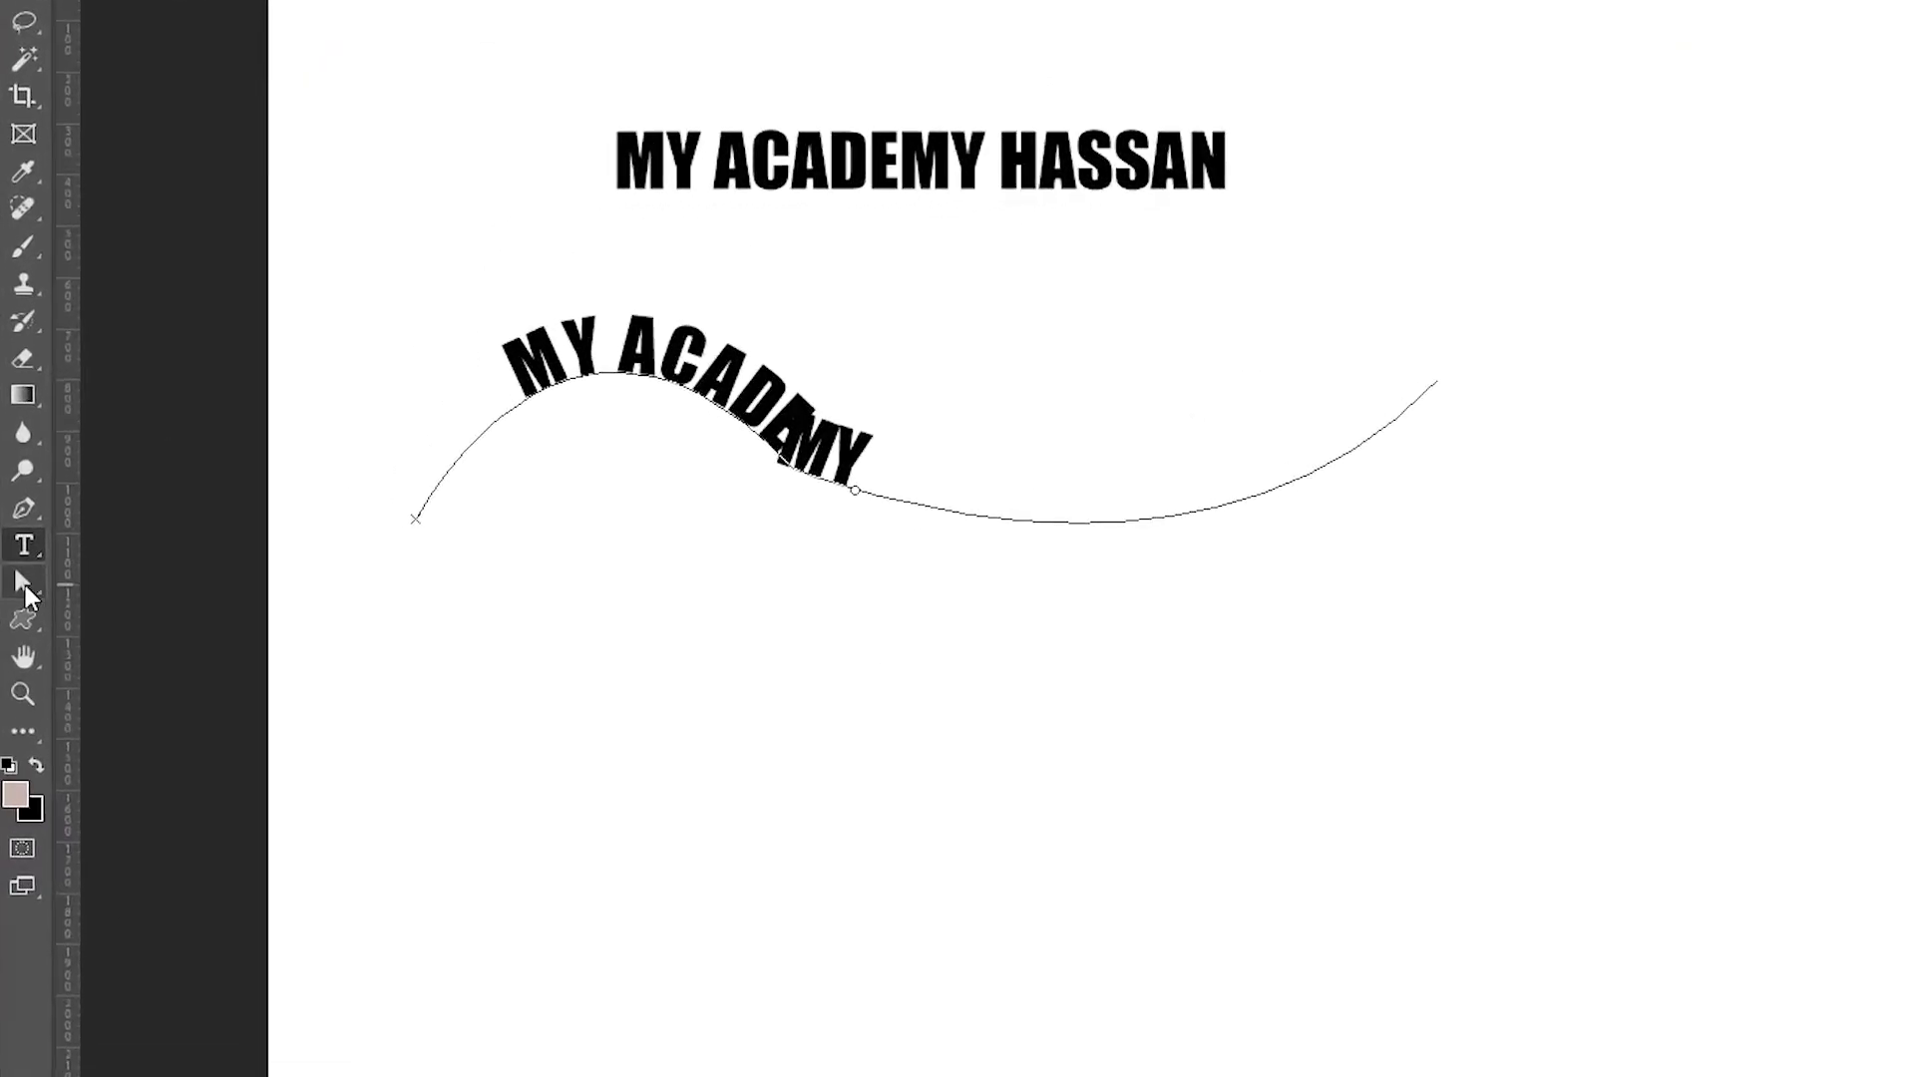
- Slide the text along the wavy path with the Direct Selection tool so the whole title fits over the valley
left_click(28, 585)
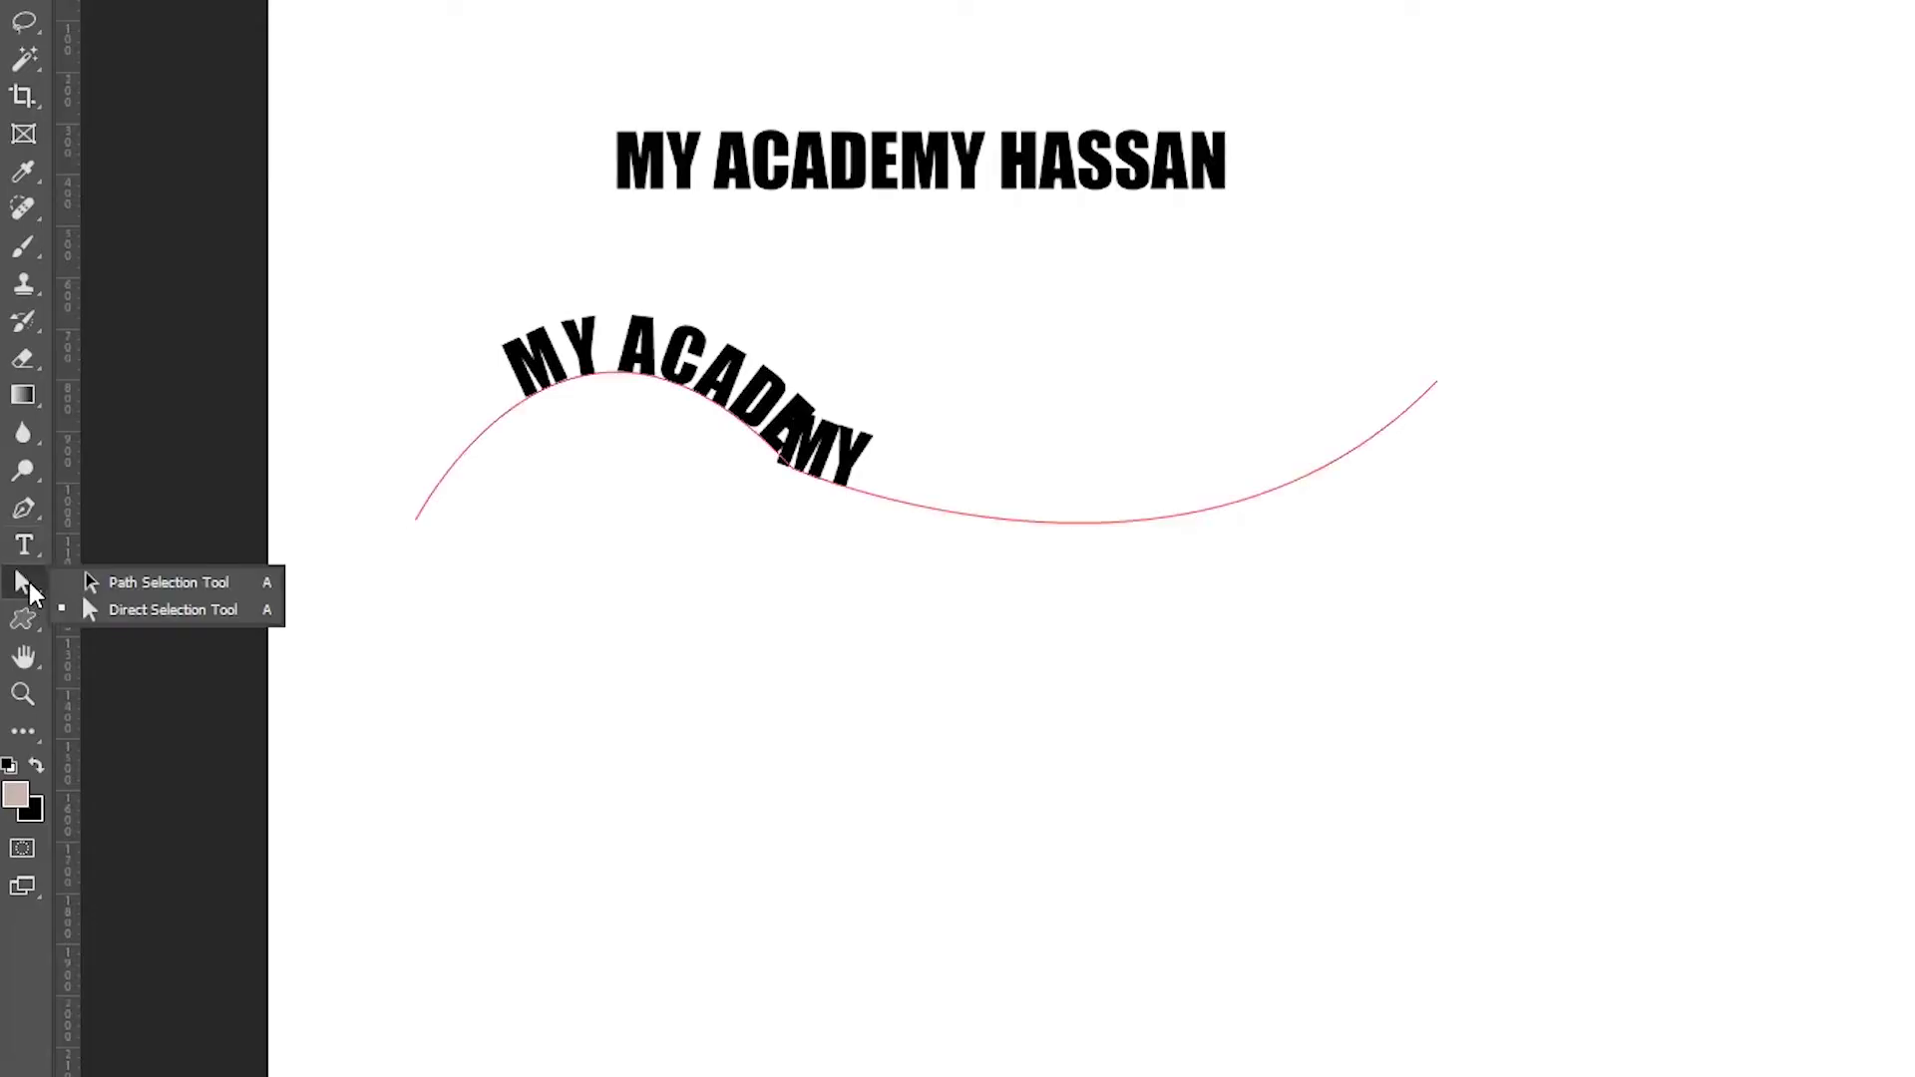
left_click(149, 609)
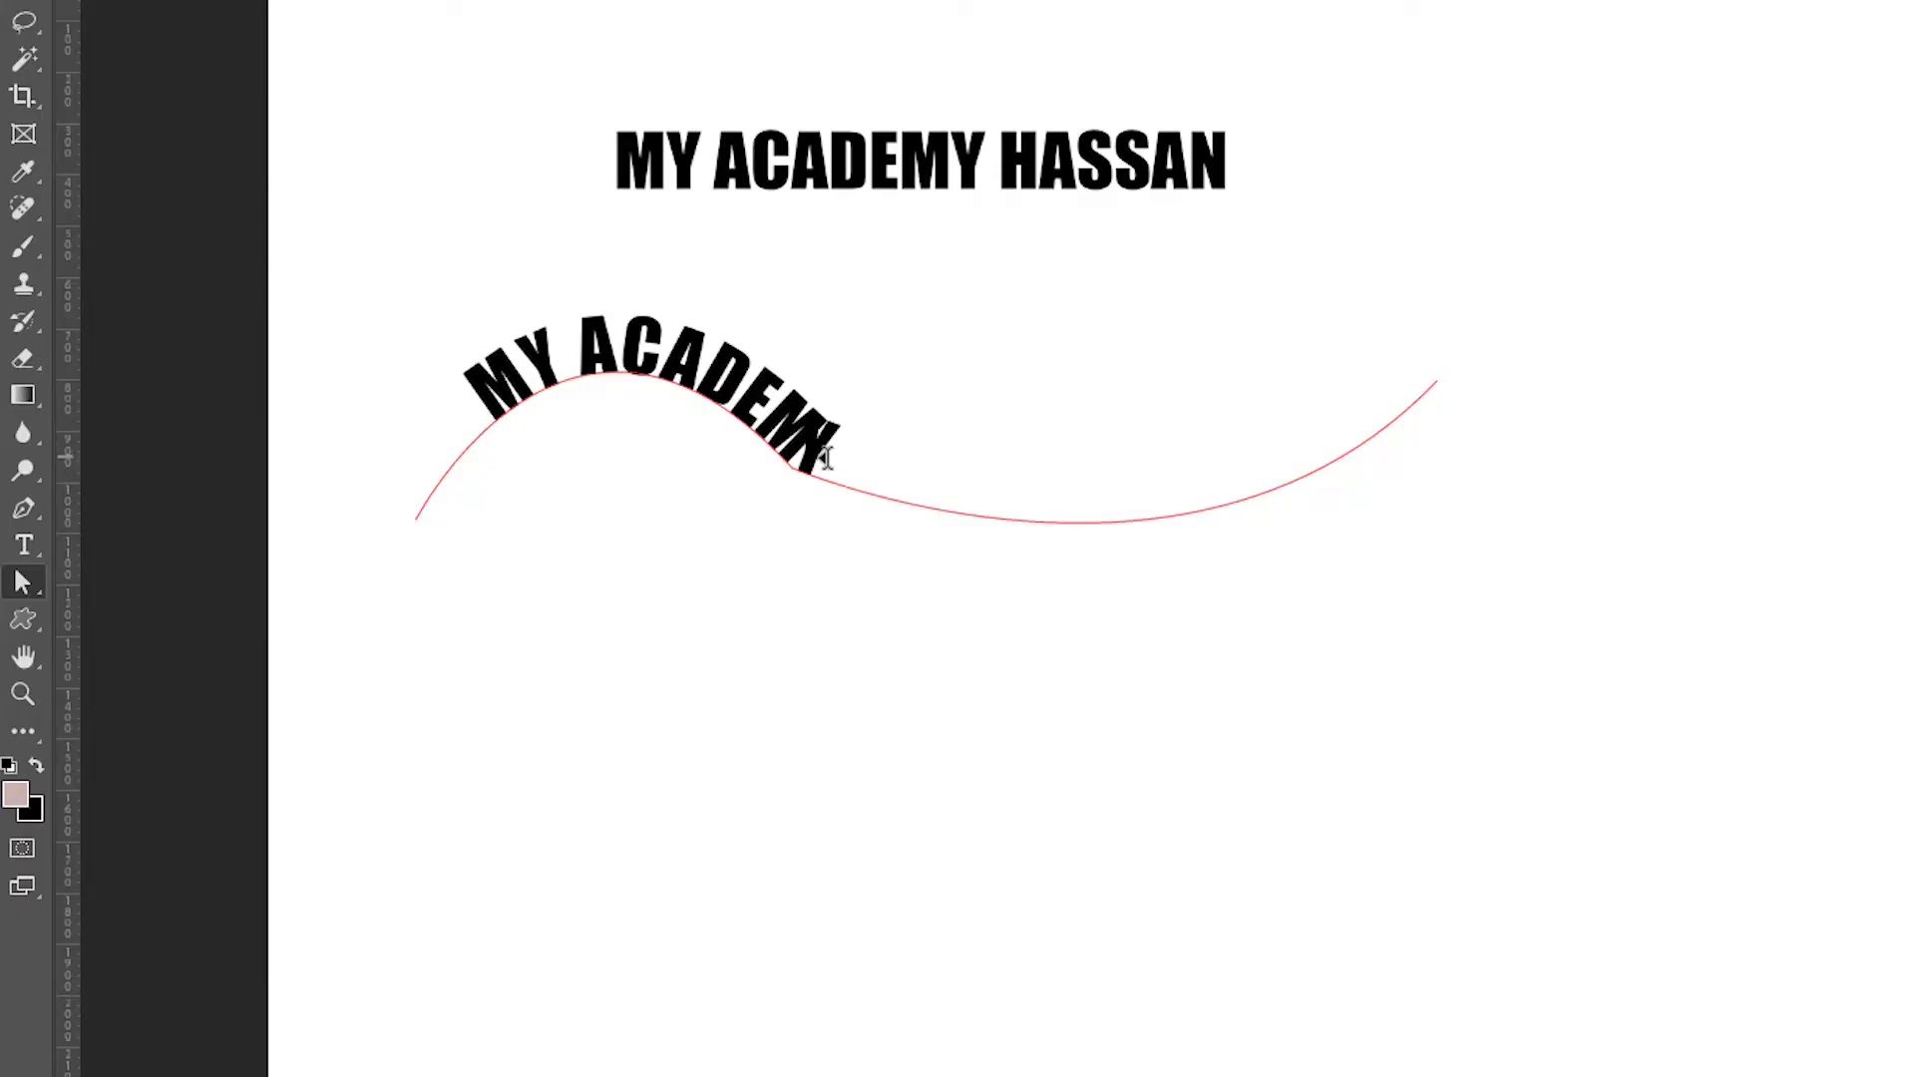
mouse_move(826, 459)
left_mouse_down()
mouse_move(901, 489)
mouse_move(1201, 513)
mouse_move(1351, 440)
mouse_move(1237, 491)
mouse_move(1347, 449)
mouse_move(1357, 486)
mouse_move(1416, 449)
mouse_move(1104, 496)
mouse_move(1201, 475)
mouse_move(1202, 445)
mouse_move(1376, 428)
mouse_move(816, 488)
left_mouse_up()
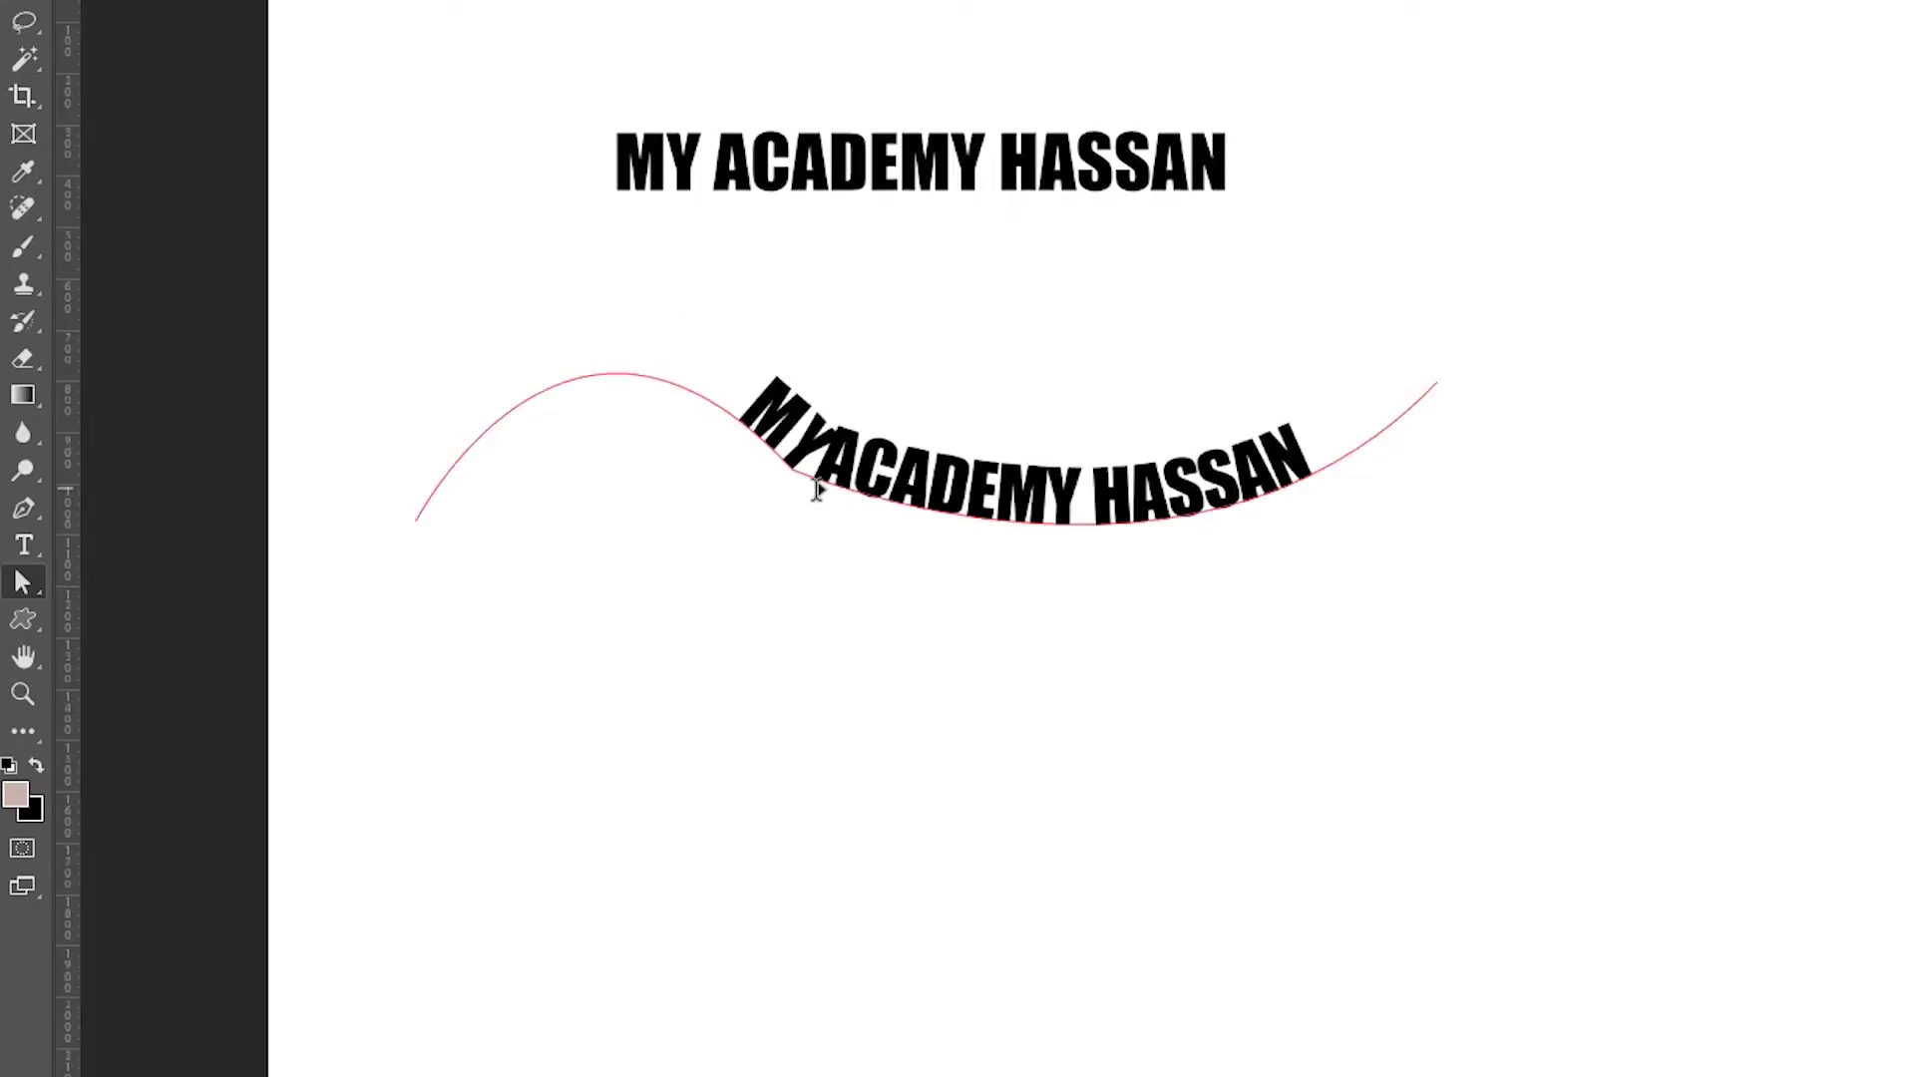
- Reshape the wavy path by moving its middle and right end anchors and adjusting the end's direction handle for a gentler curve
left_click(728, 419)
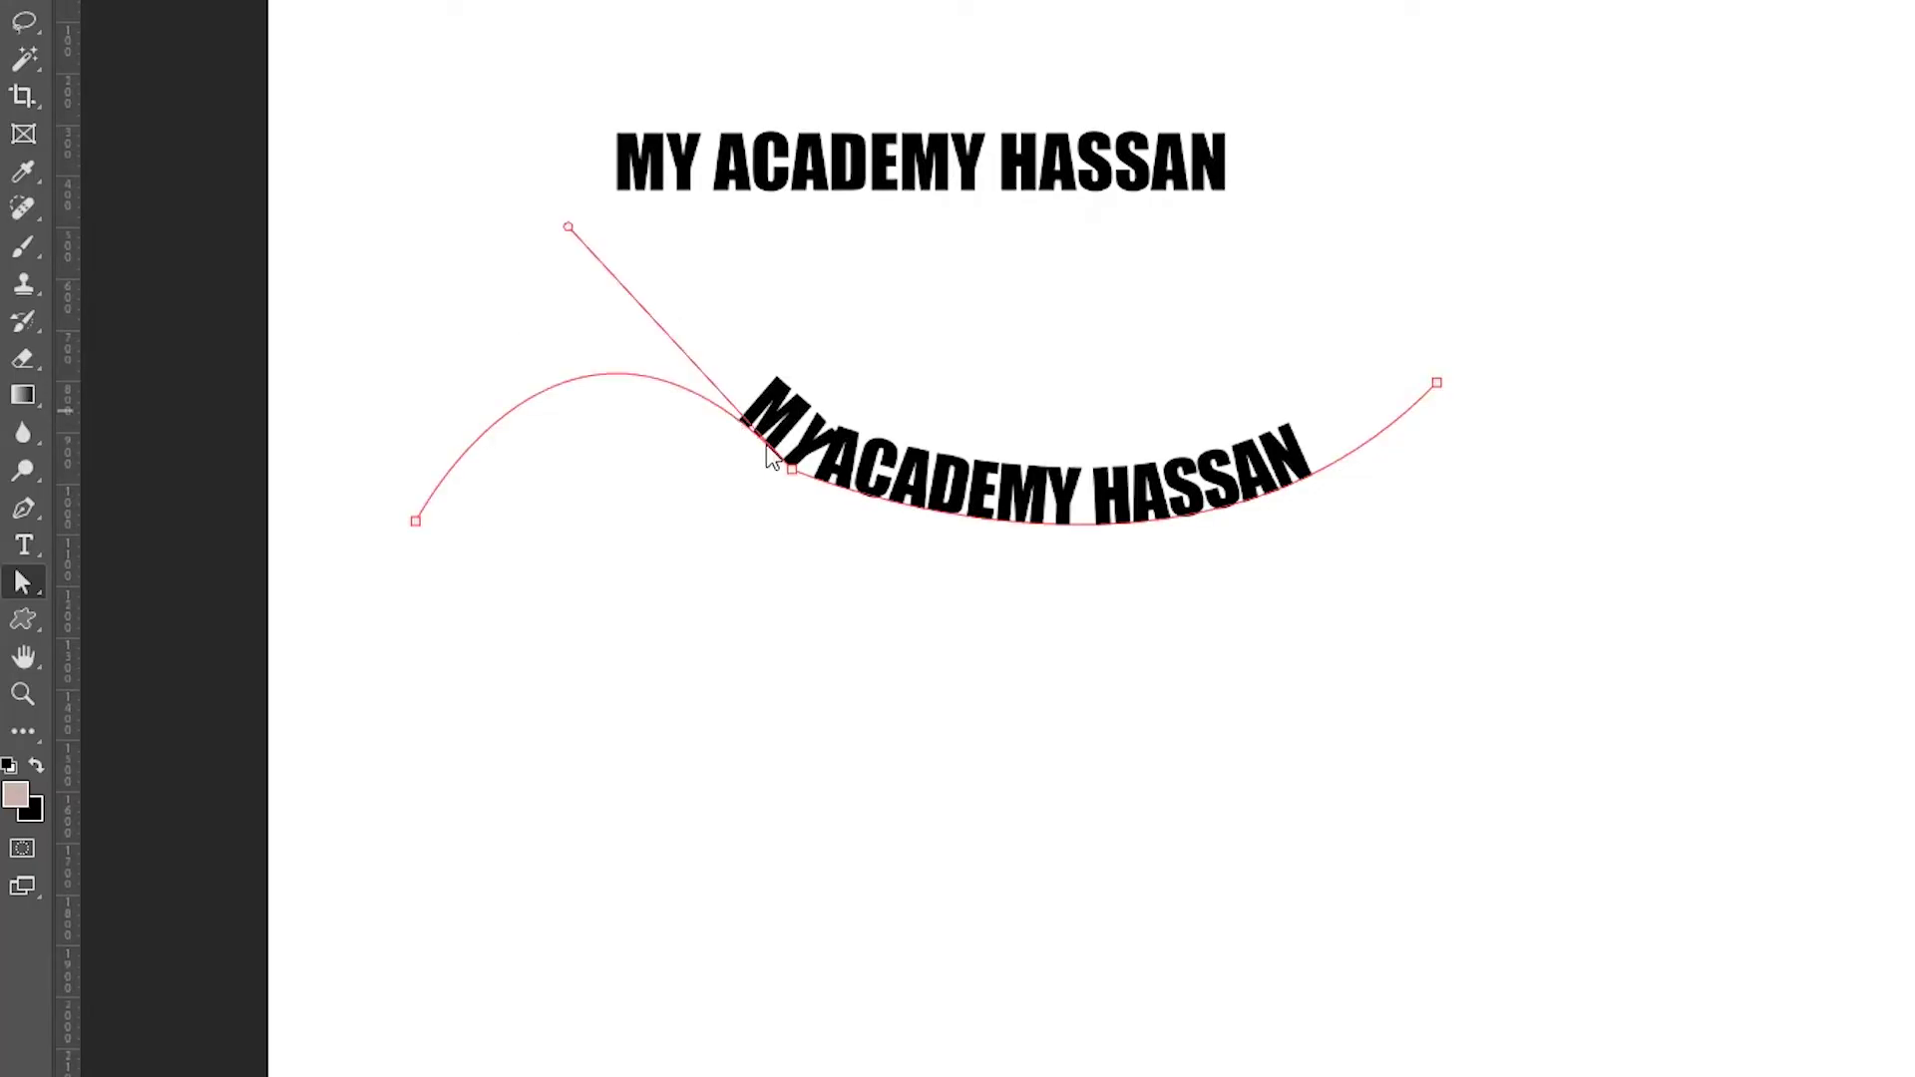
left_click_drag(796, 482, 930, 561)
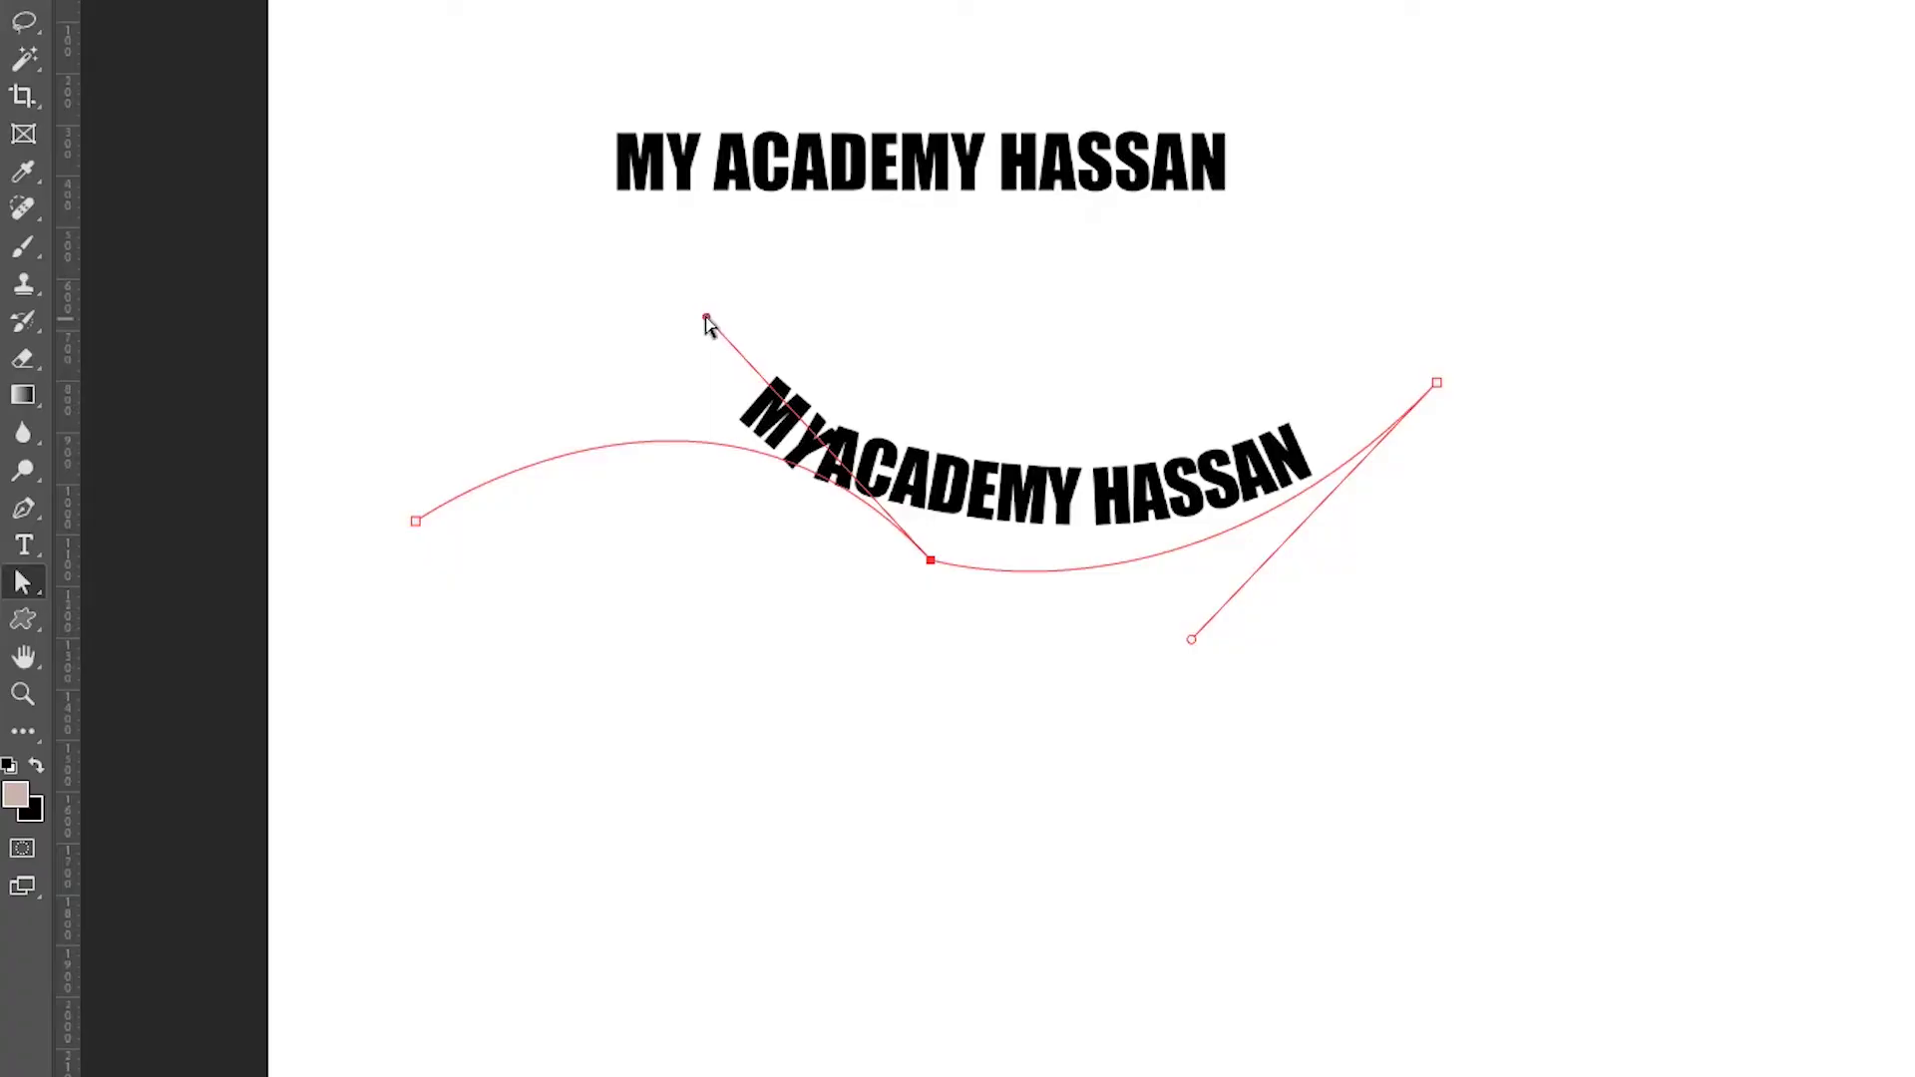
key("ctrl+z")
key("ctrl+z")
left_click(1437, 383)
left_click_drag(1437, 382, 1482, 390)
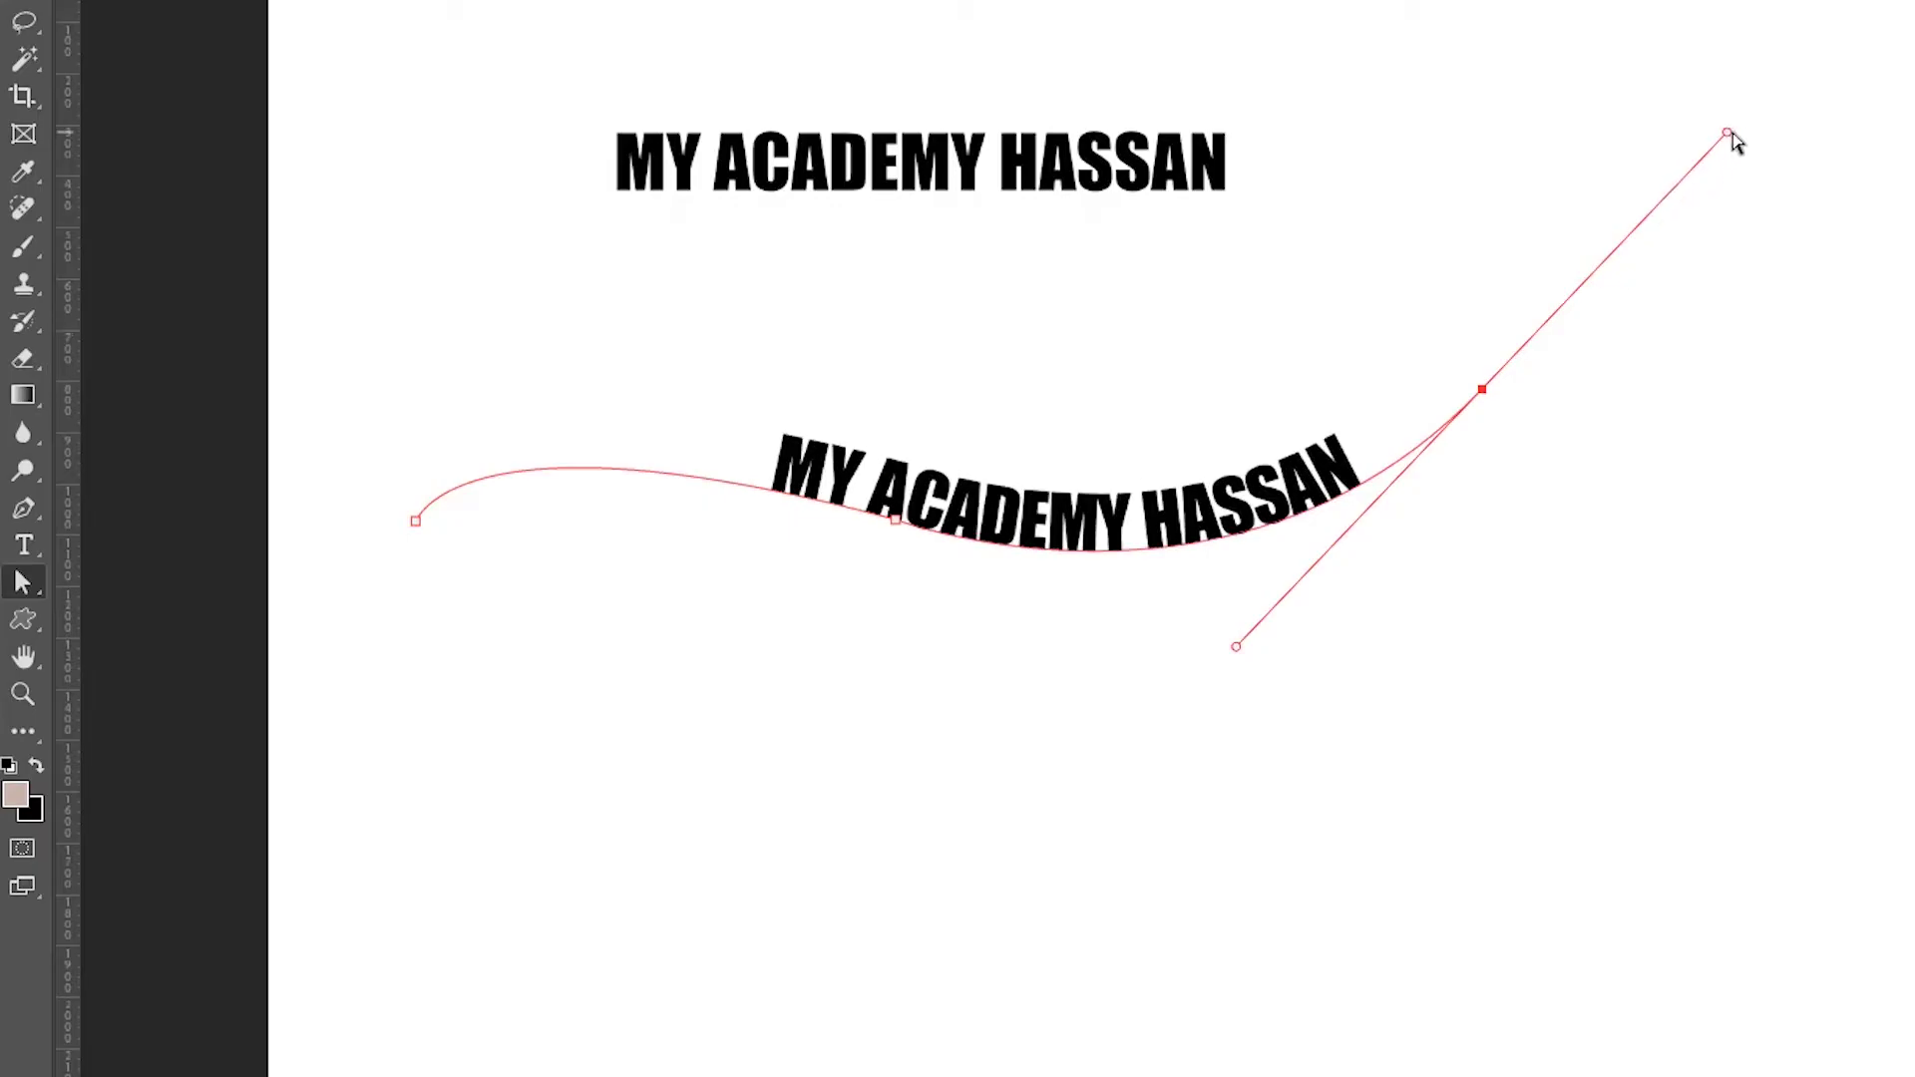
left_click_drag(1729, 133, 1758, 188)
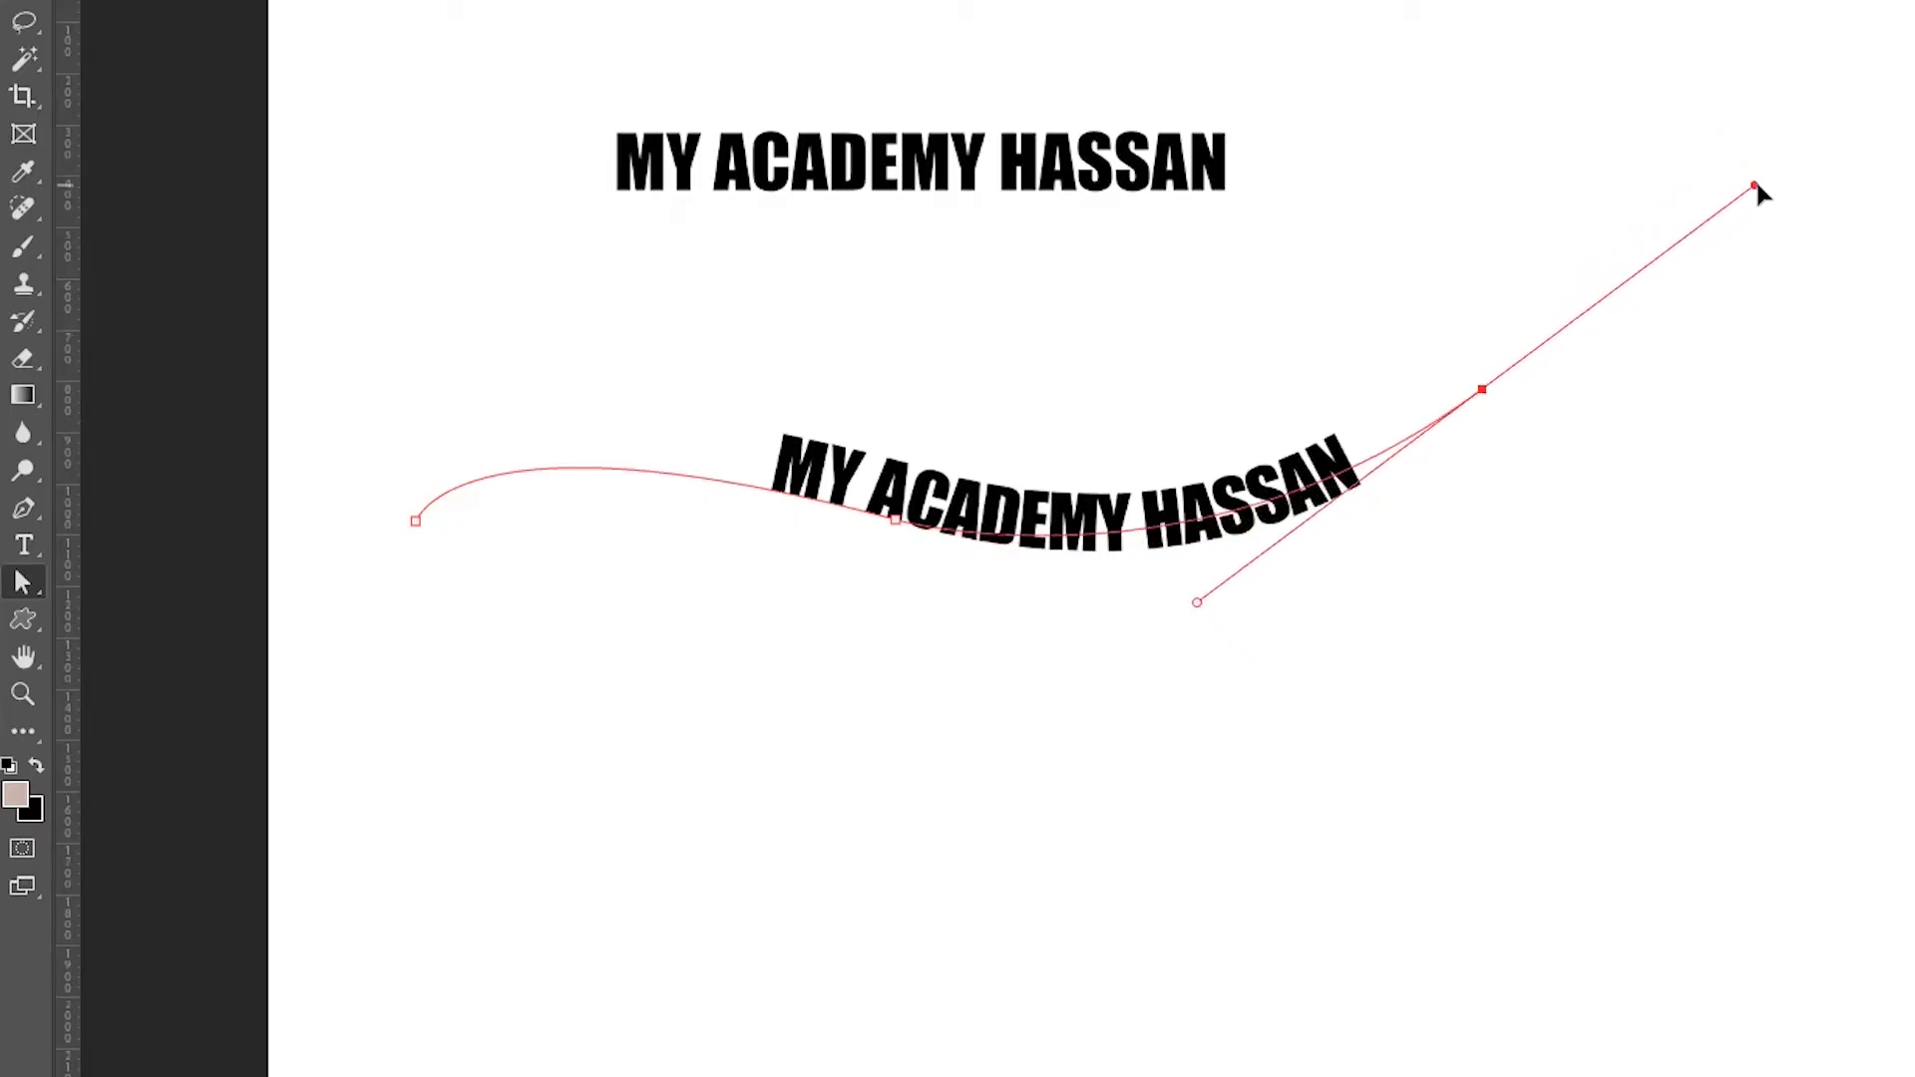
- Slide the text toward the start of the wavy path, and move the curved text layer to the canvas area right of the title
left_click_drag(1317, 451, 1401, 443)
mouse_move(1187, 487)
left_mouse_down()
mouse_move(1112, 485)
mouse_move(1210, 483)
left_mouse_up()
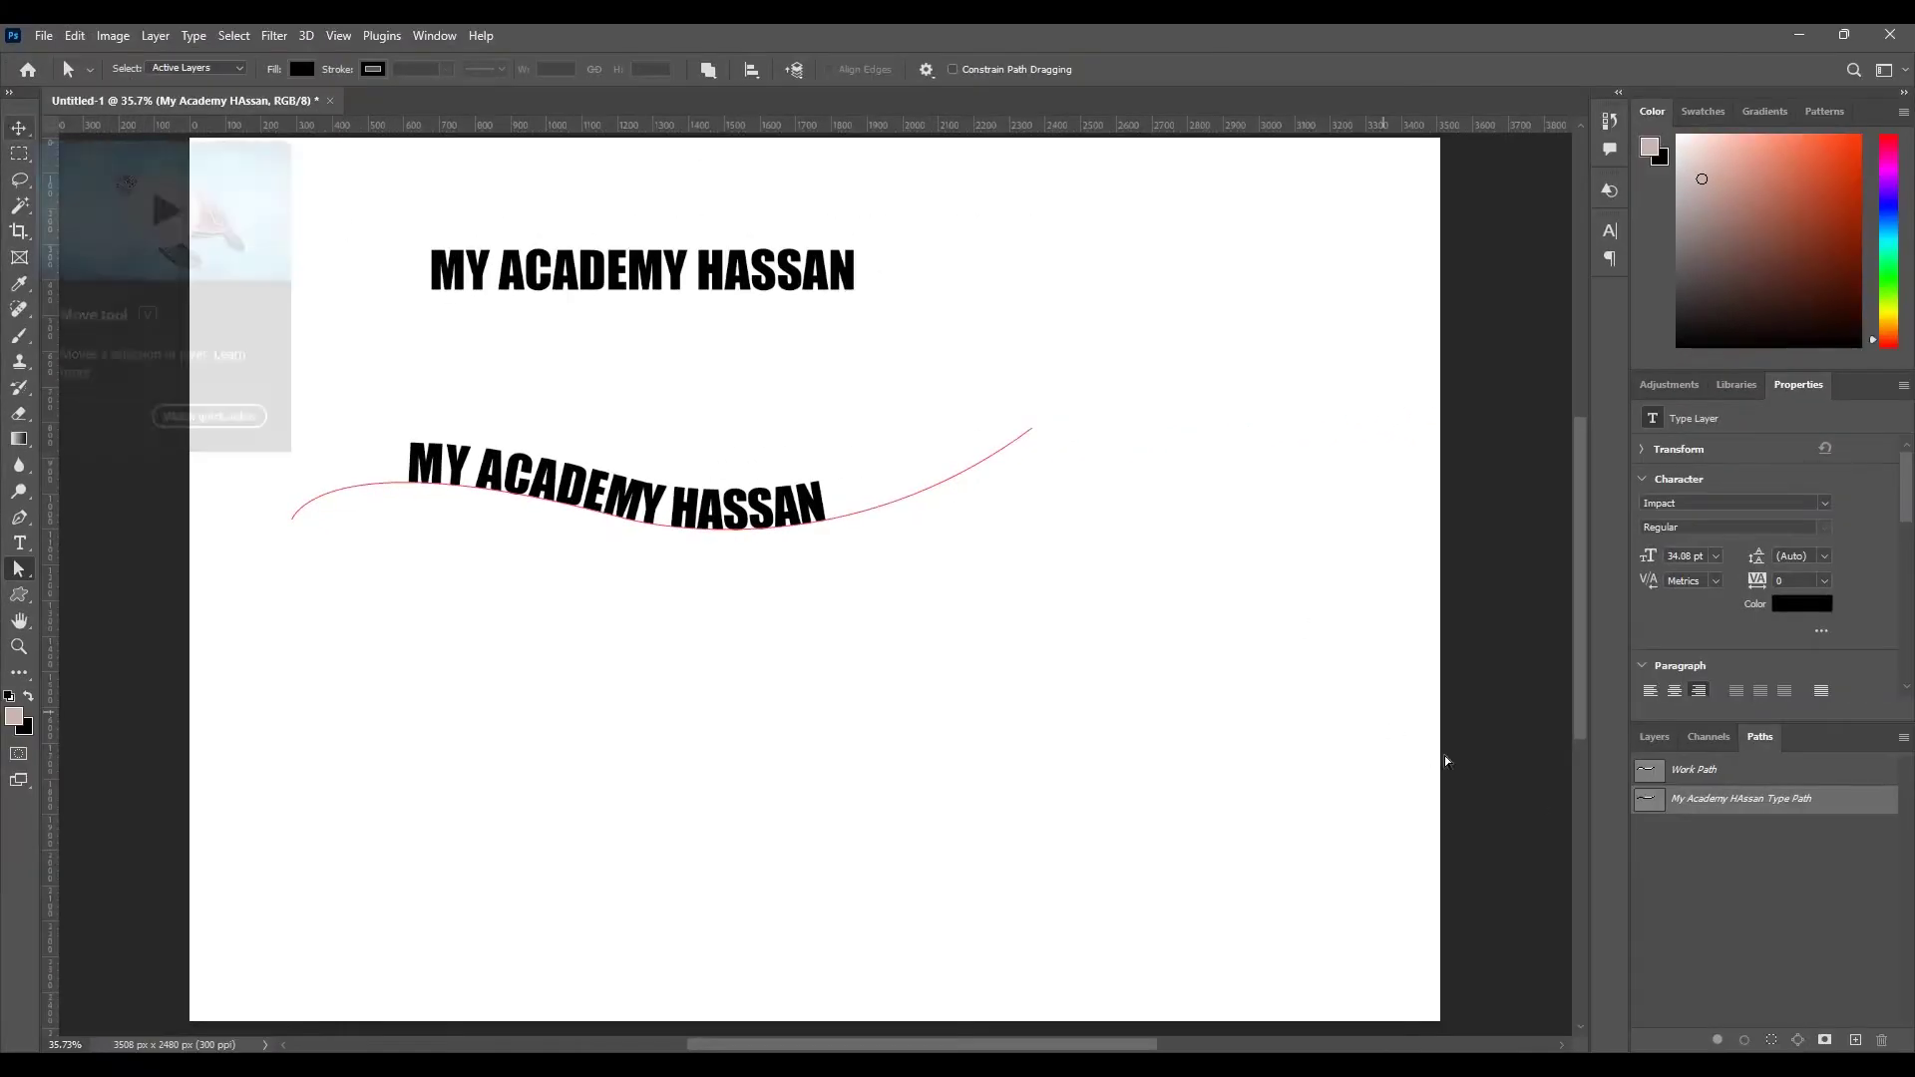
left_click(1655, 740)
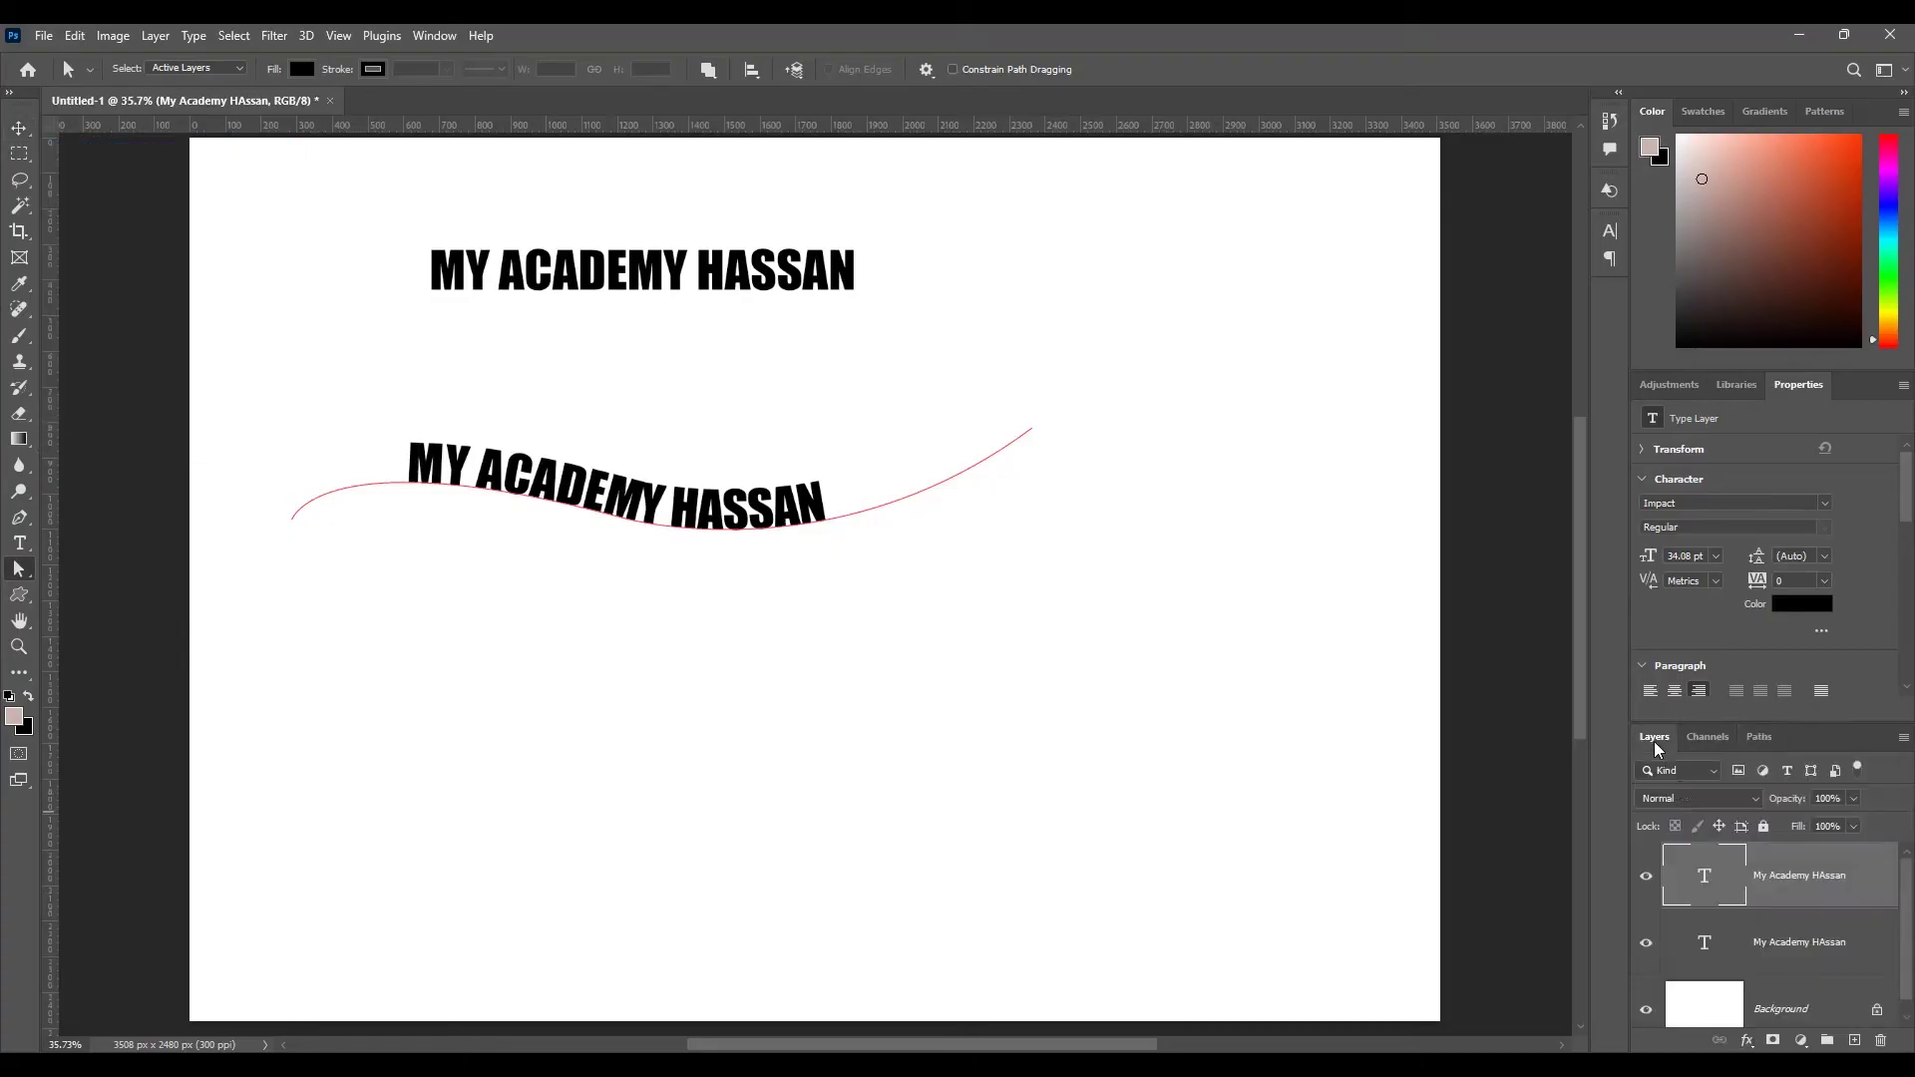
left_click(19, 128)
left_click_drag(582, 499, 1102, 254)
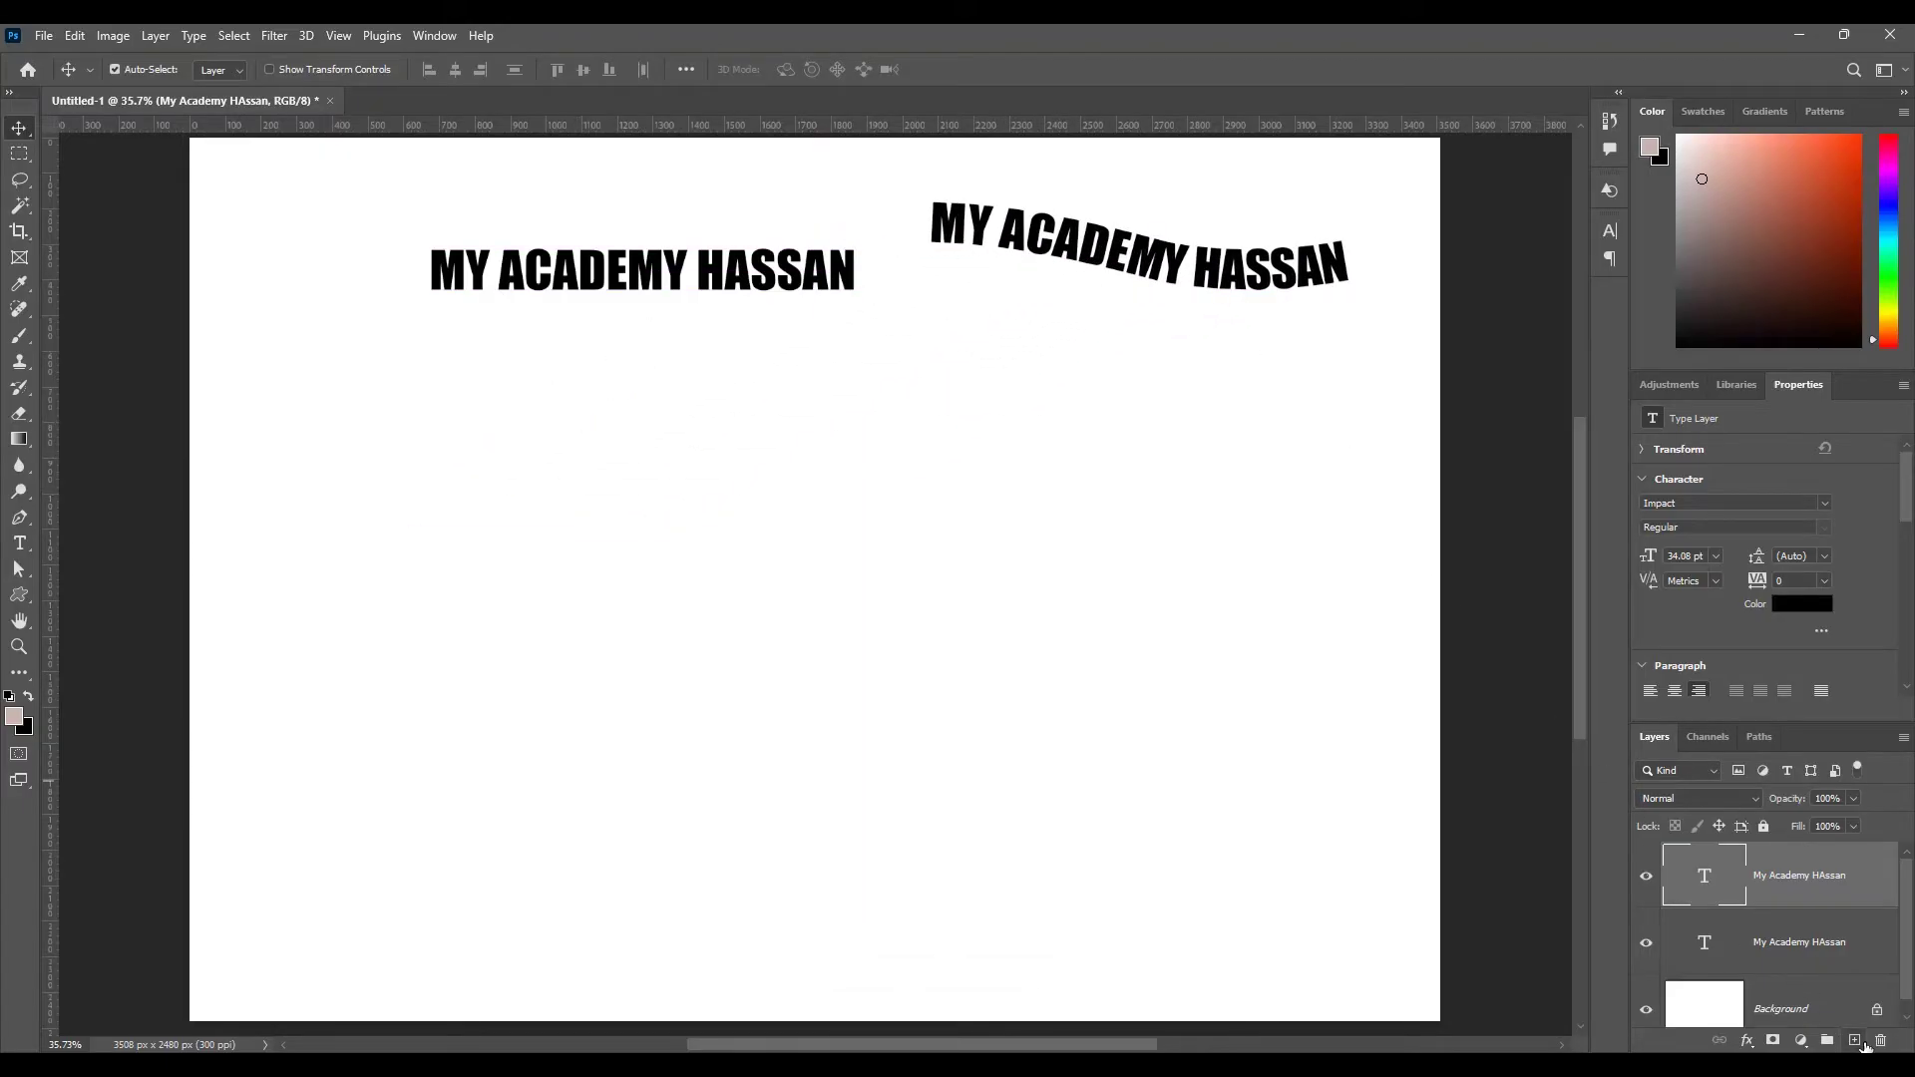
- Add a new layer and draw a 926 px circle below the title with the Ellipse tool
left_click(1855, 1041)
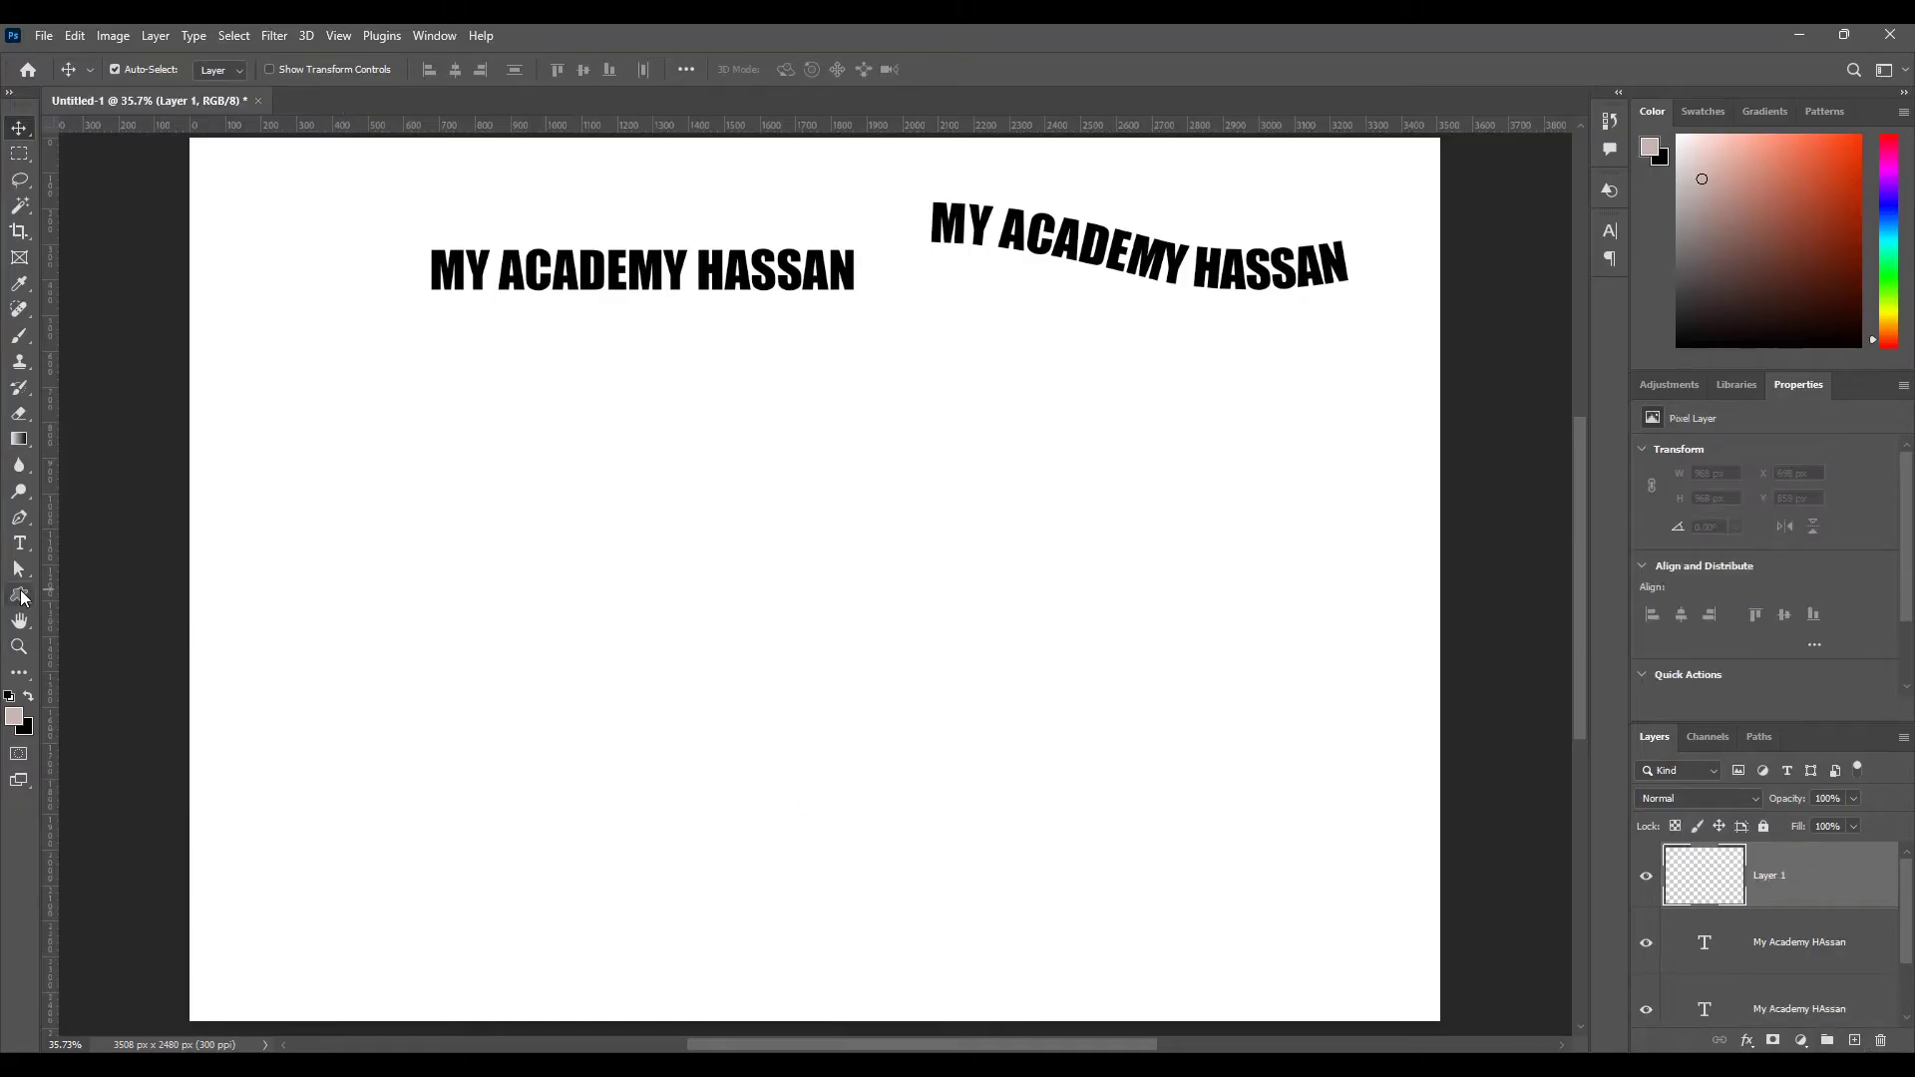
left_click(20, 596)
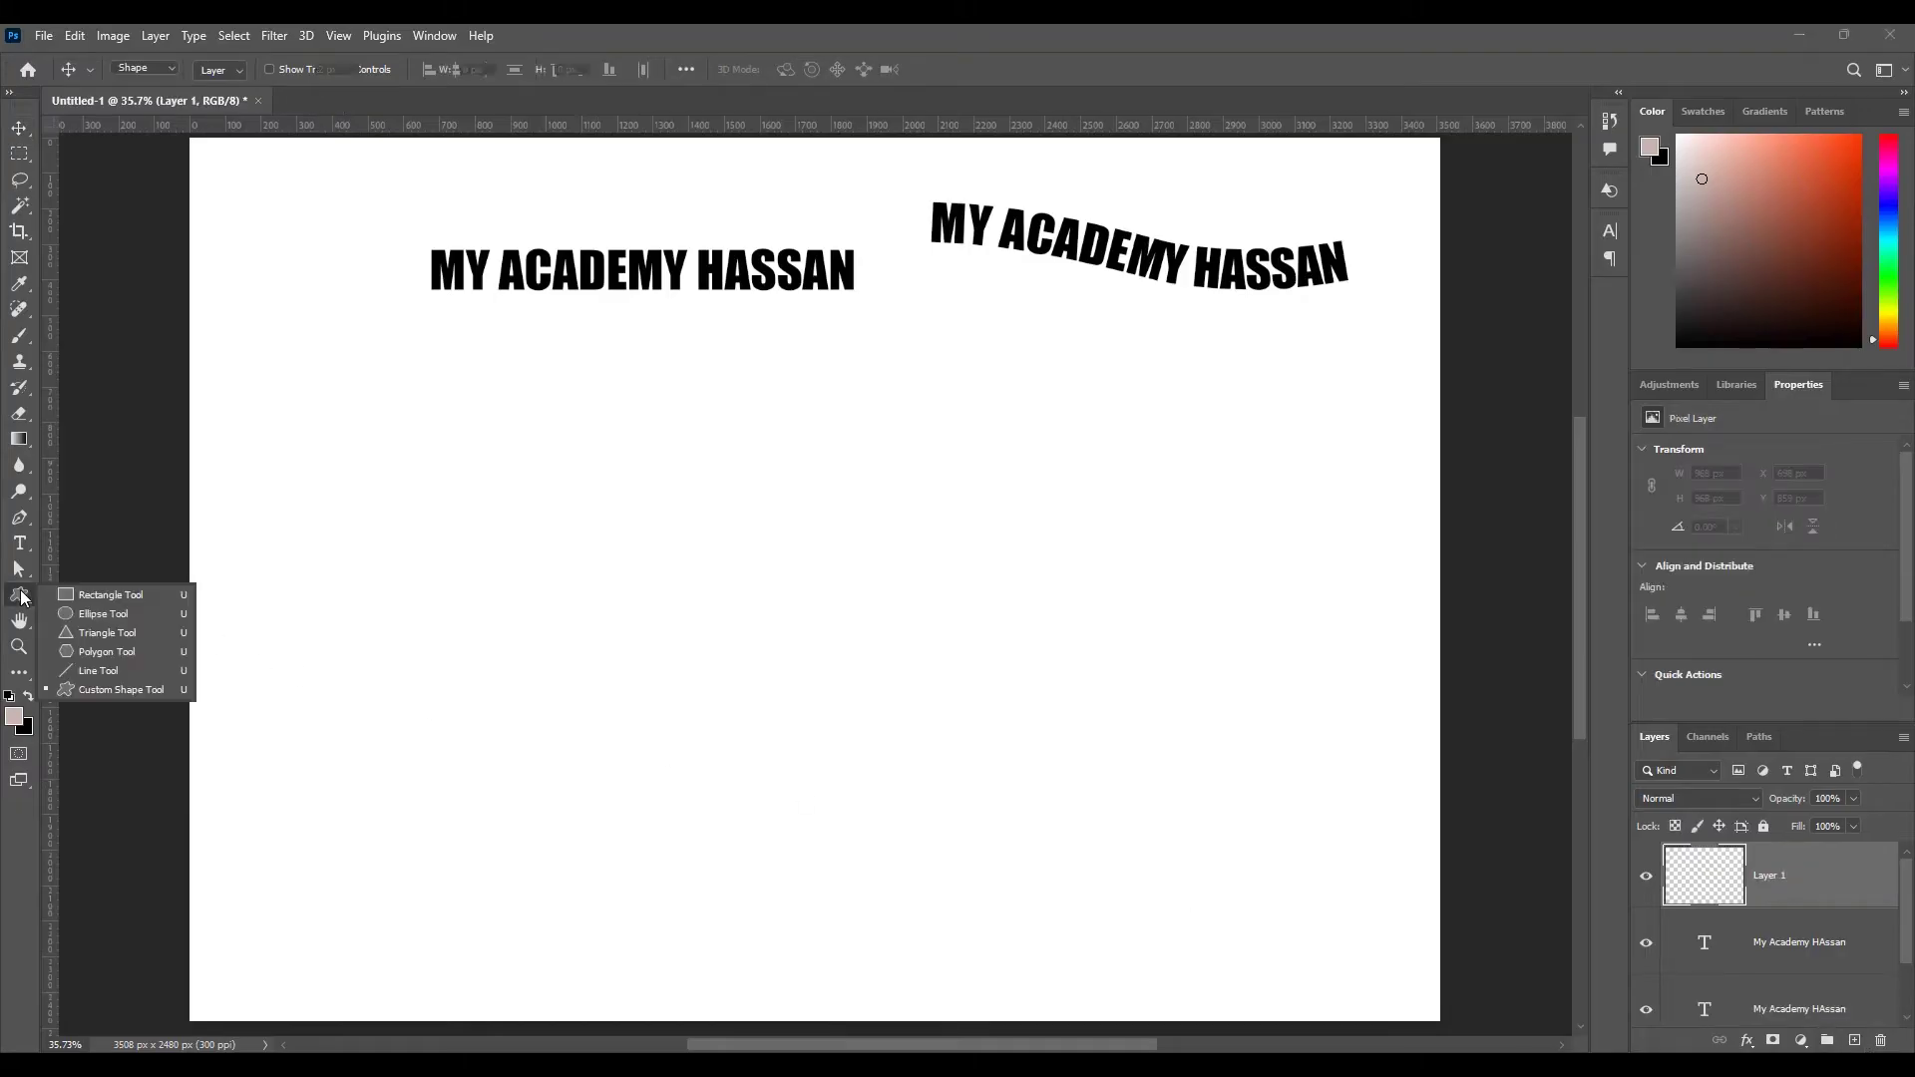
left_click(103, 615)
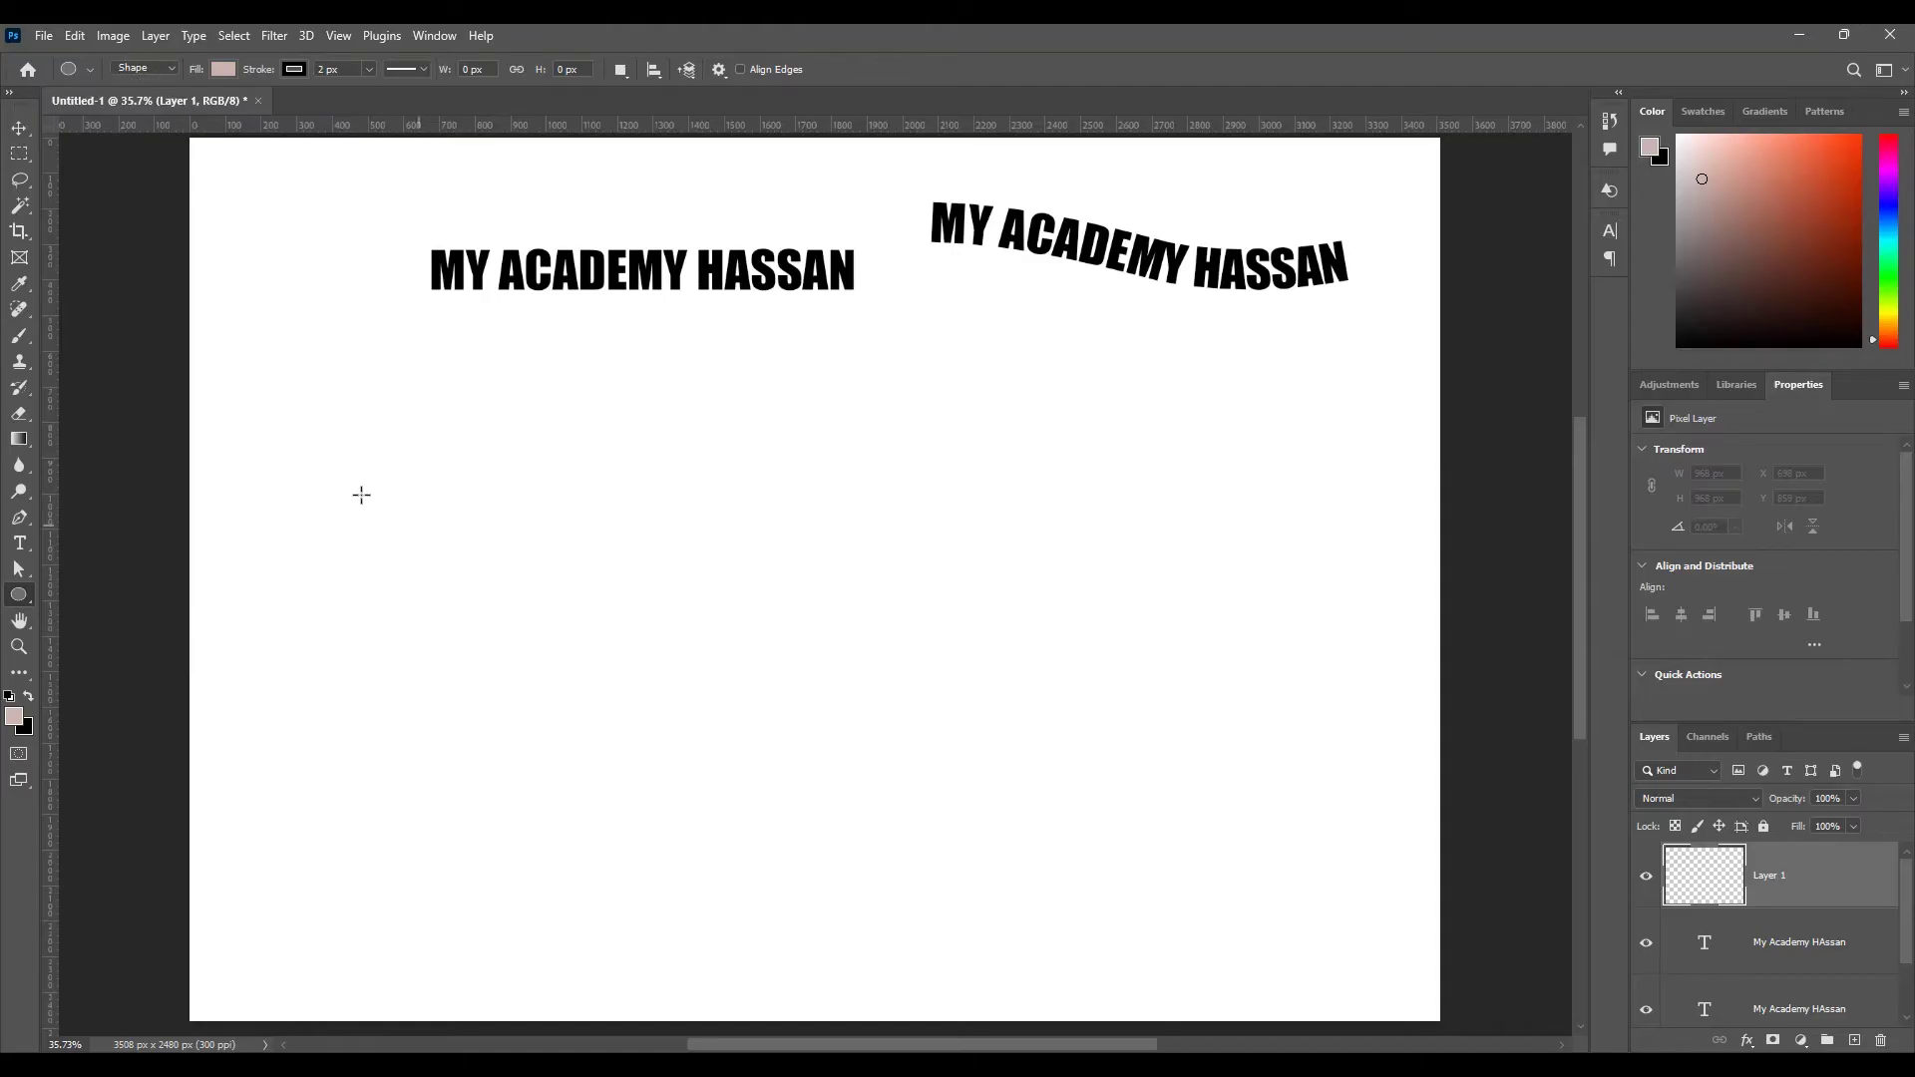
left_click_drag(378, 463, 706, 791)
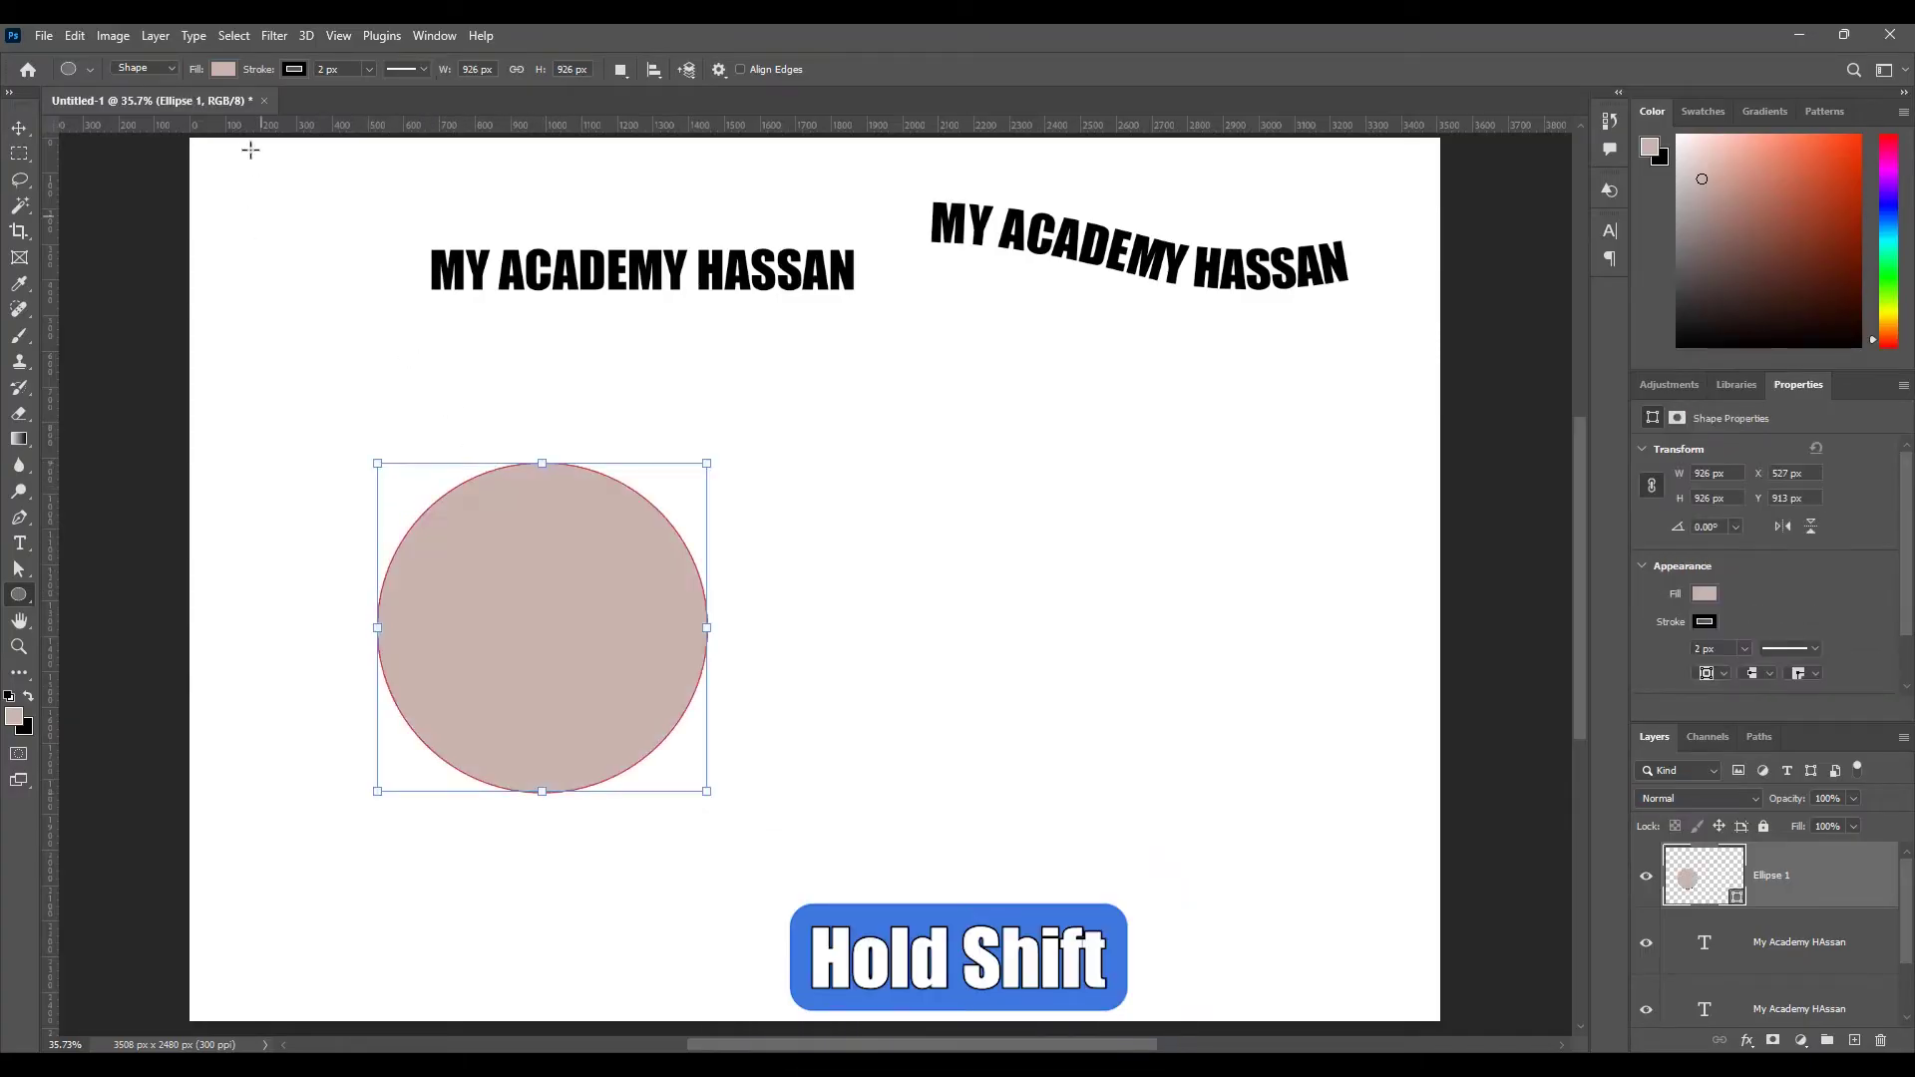
- Remove both the fill and the stroke from the circle shape
left_click(222, 69)
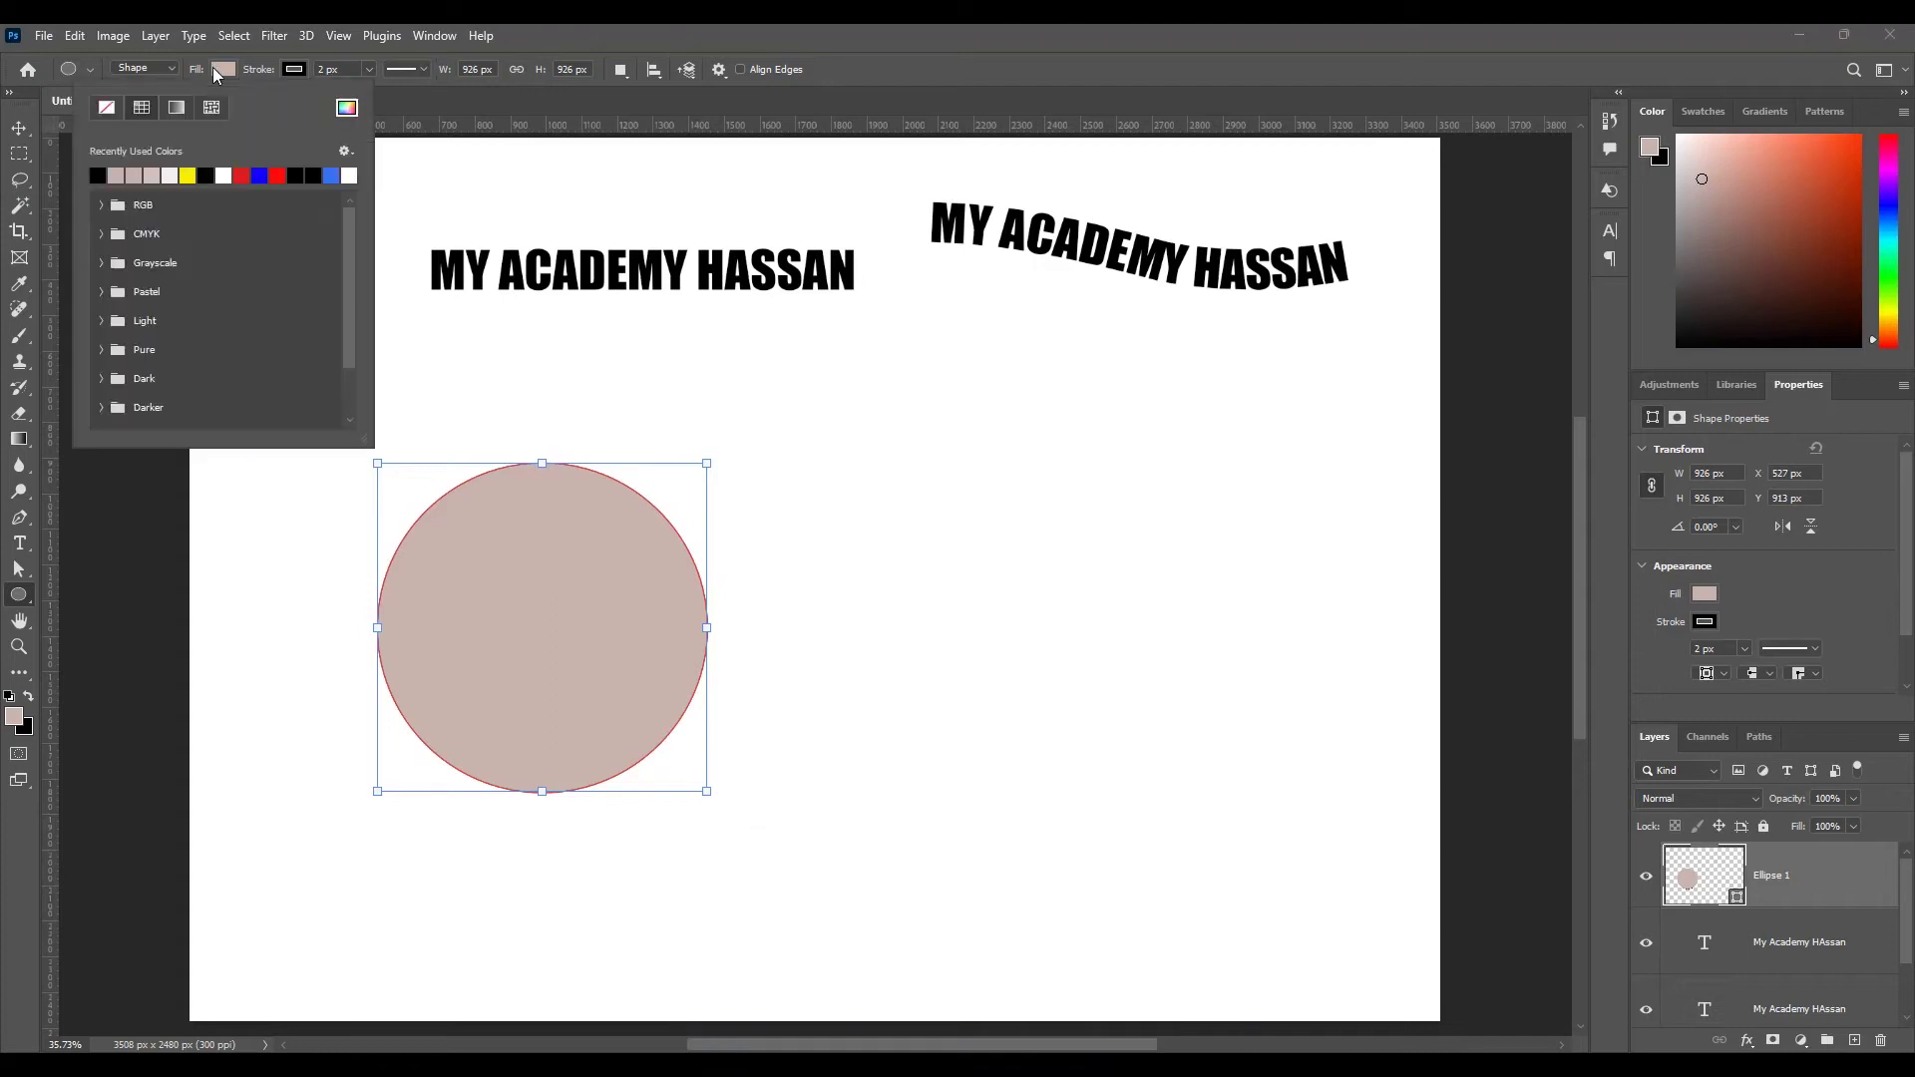
left_click(106, 107)
left_click(293, 71)
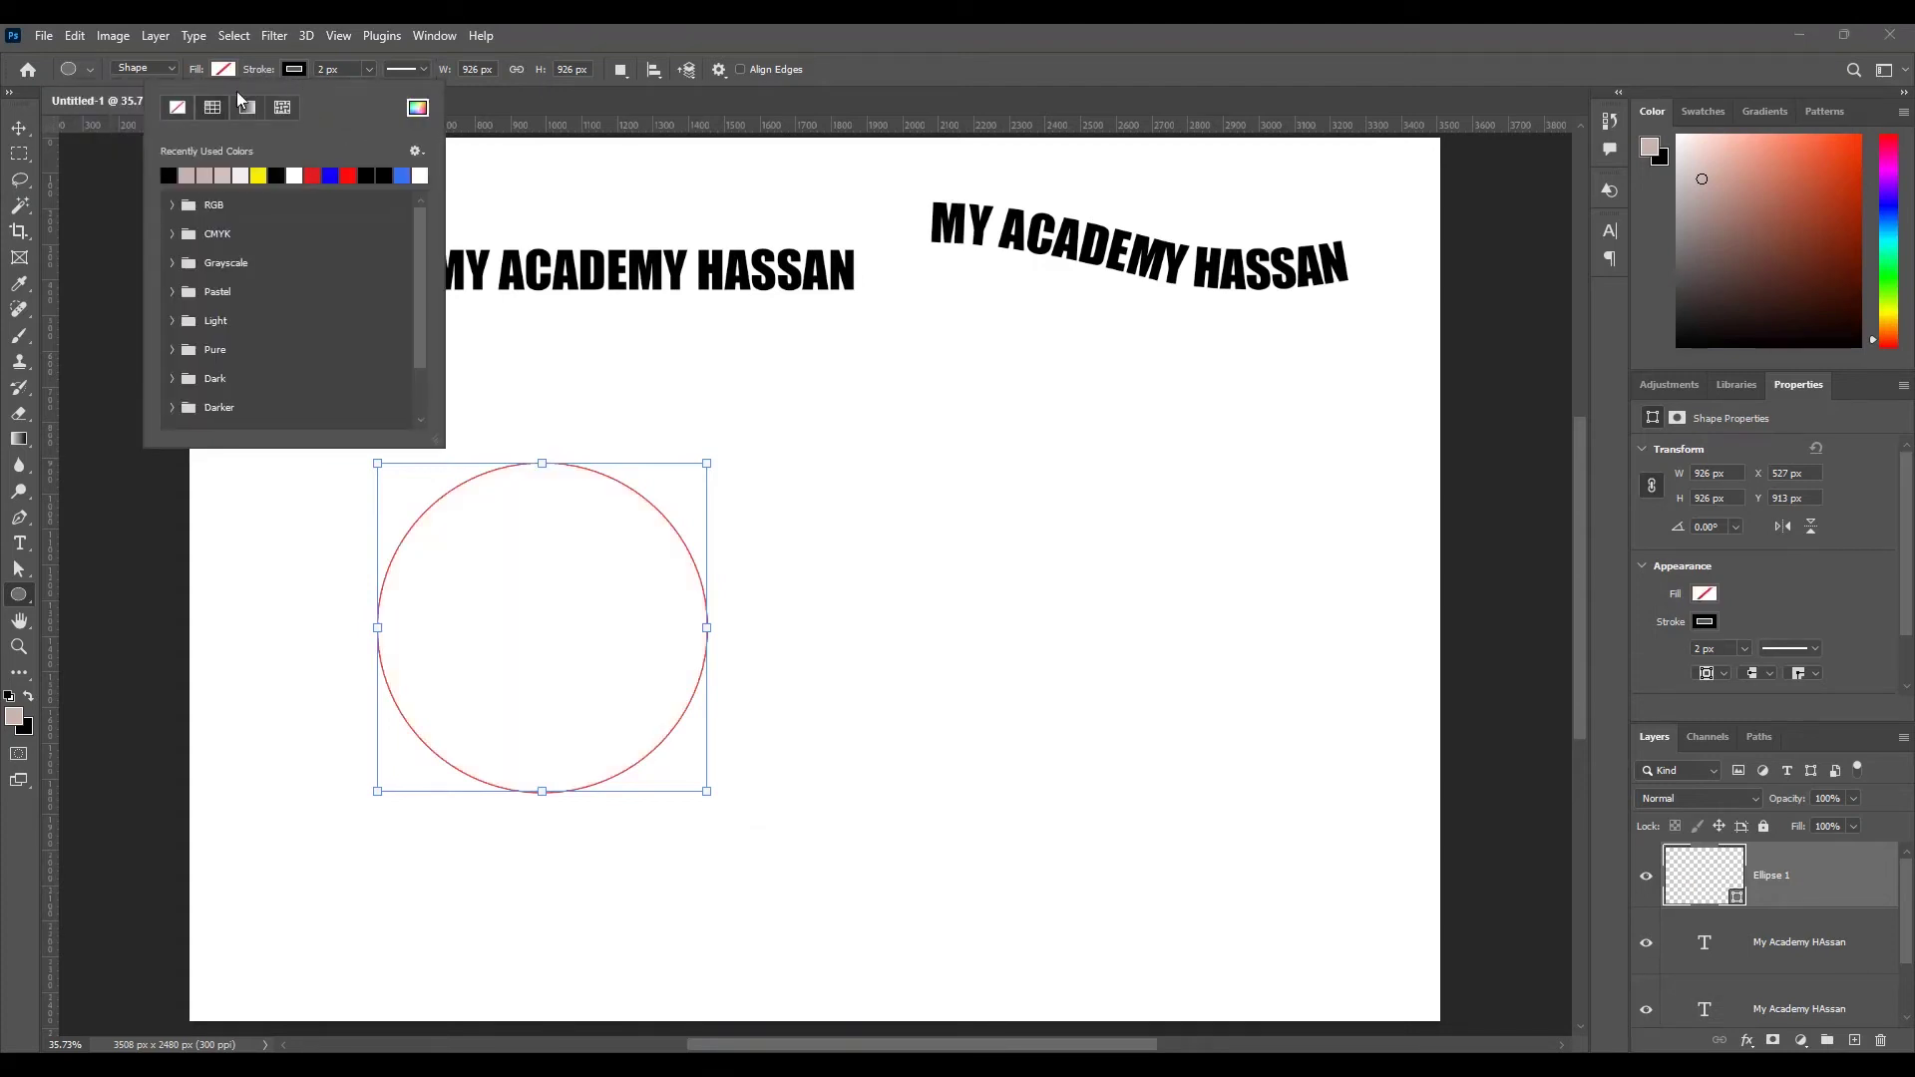
left_click(178, 108)
- Create a horizontal paragraph text box about 1400 by 1500 px beside the circle and set its placeholder text to 16 pt
left_click(19, 548)
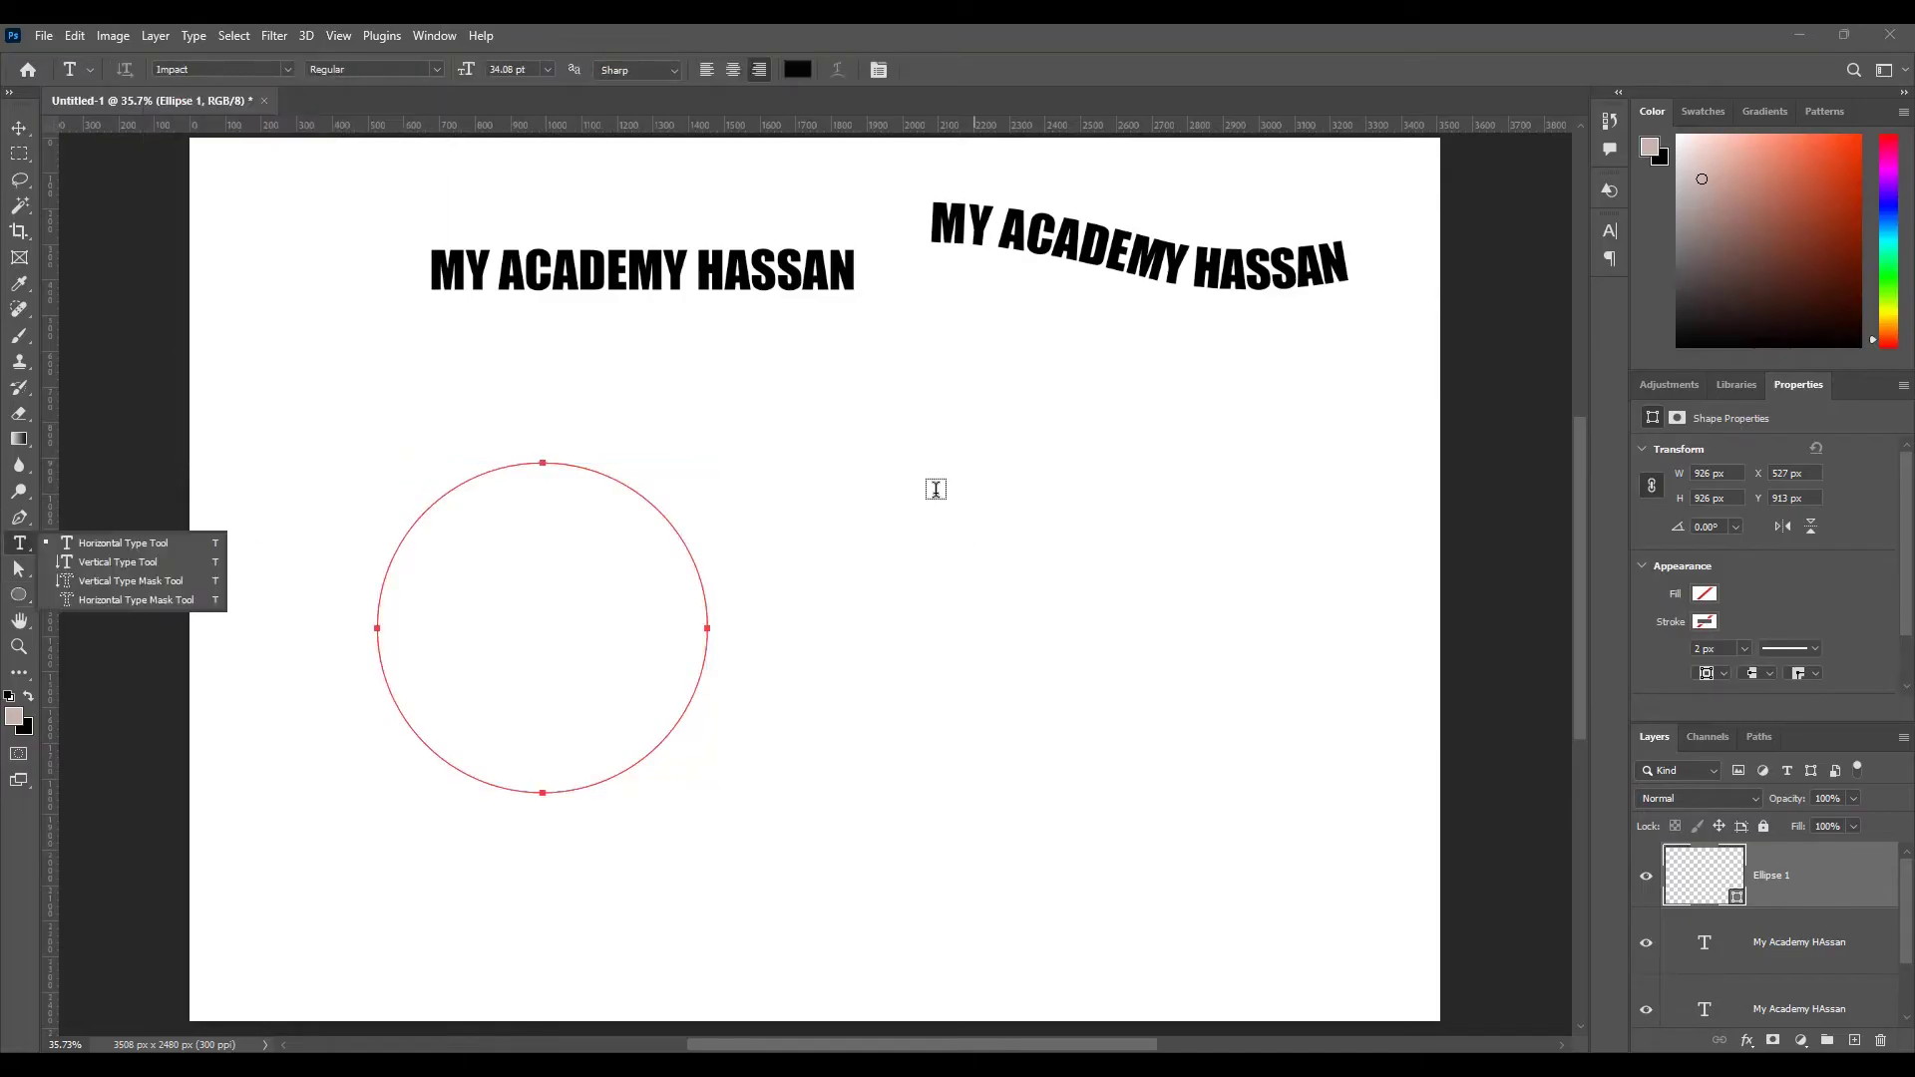
mouse_move(922, 464)
left_mouse_down()
mouse_move(1056, 568)
mouse_move(1142, 672)
mouse_move(1373, 817)
mouse_move(1427, 1002)
left_mouse_up()
left_click_drag(469, 70, 374, 83)
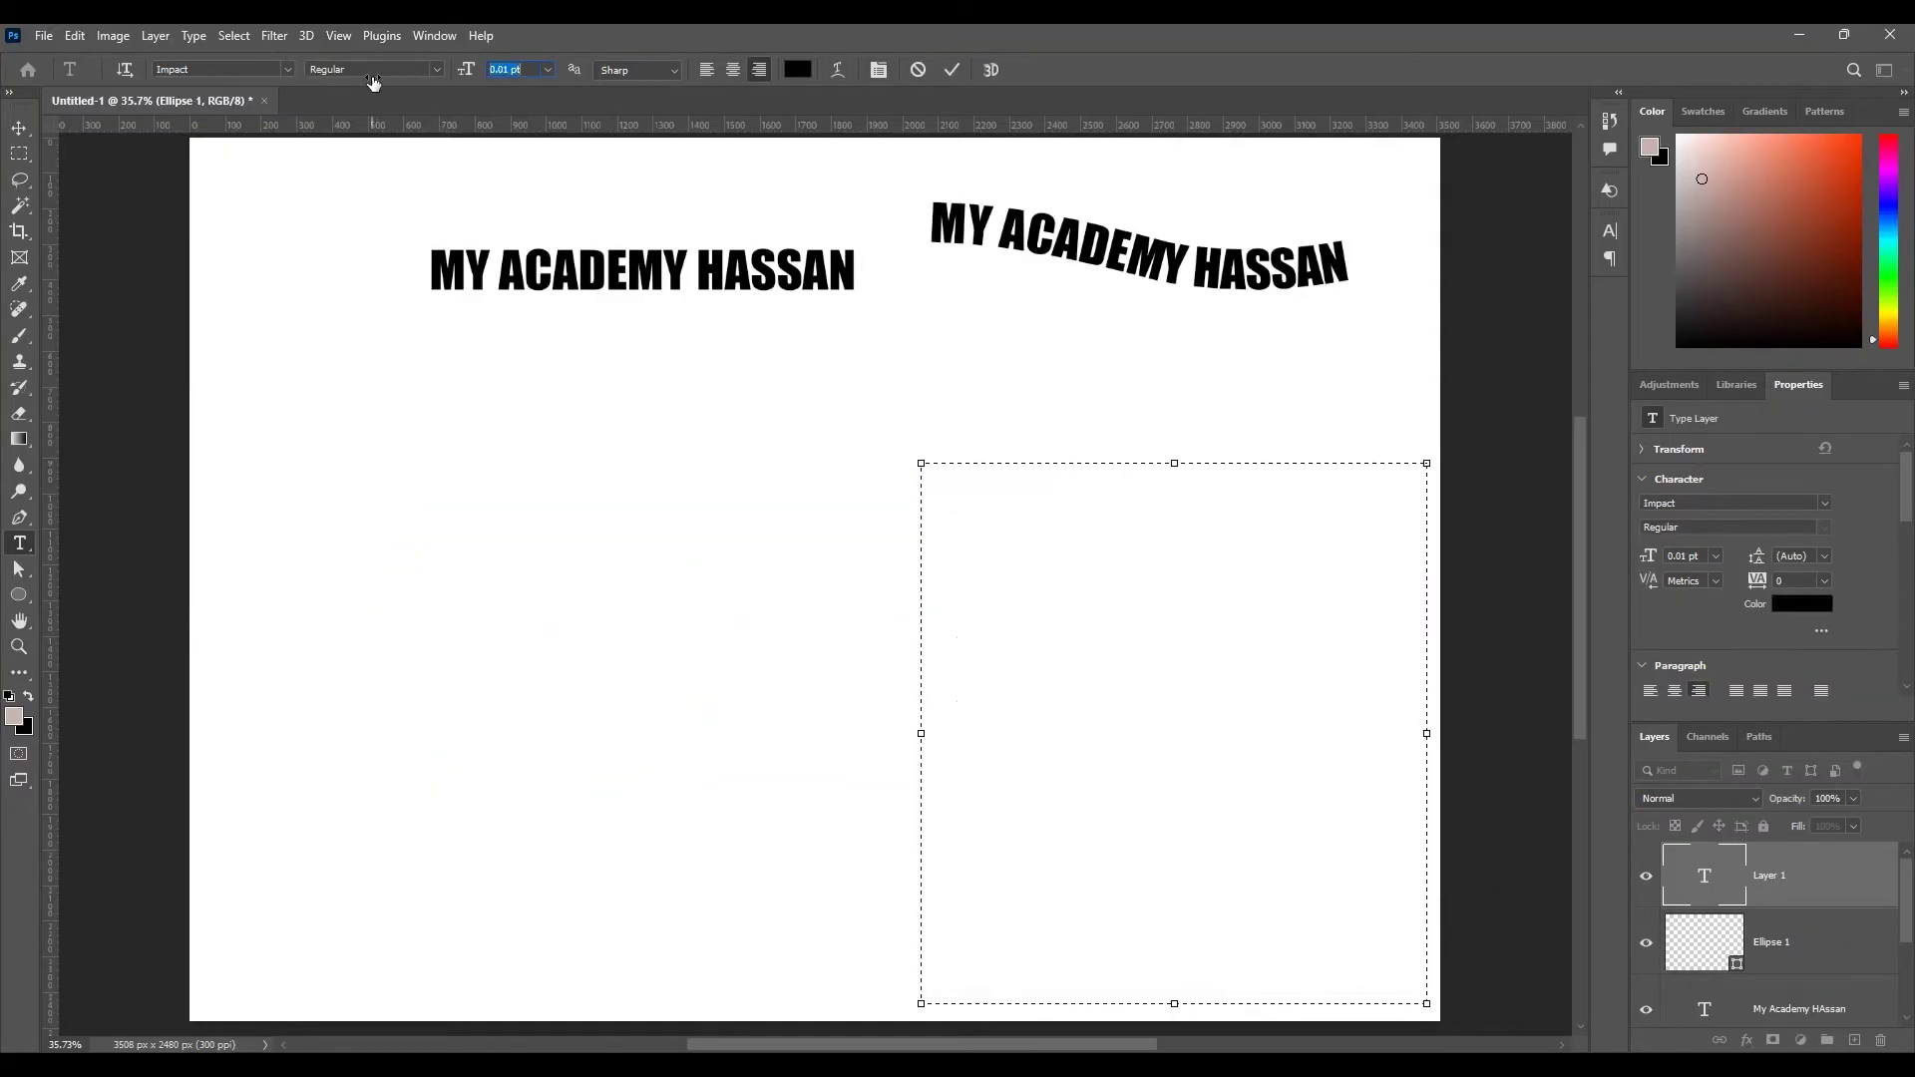
type("16")
key("Return")
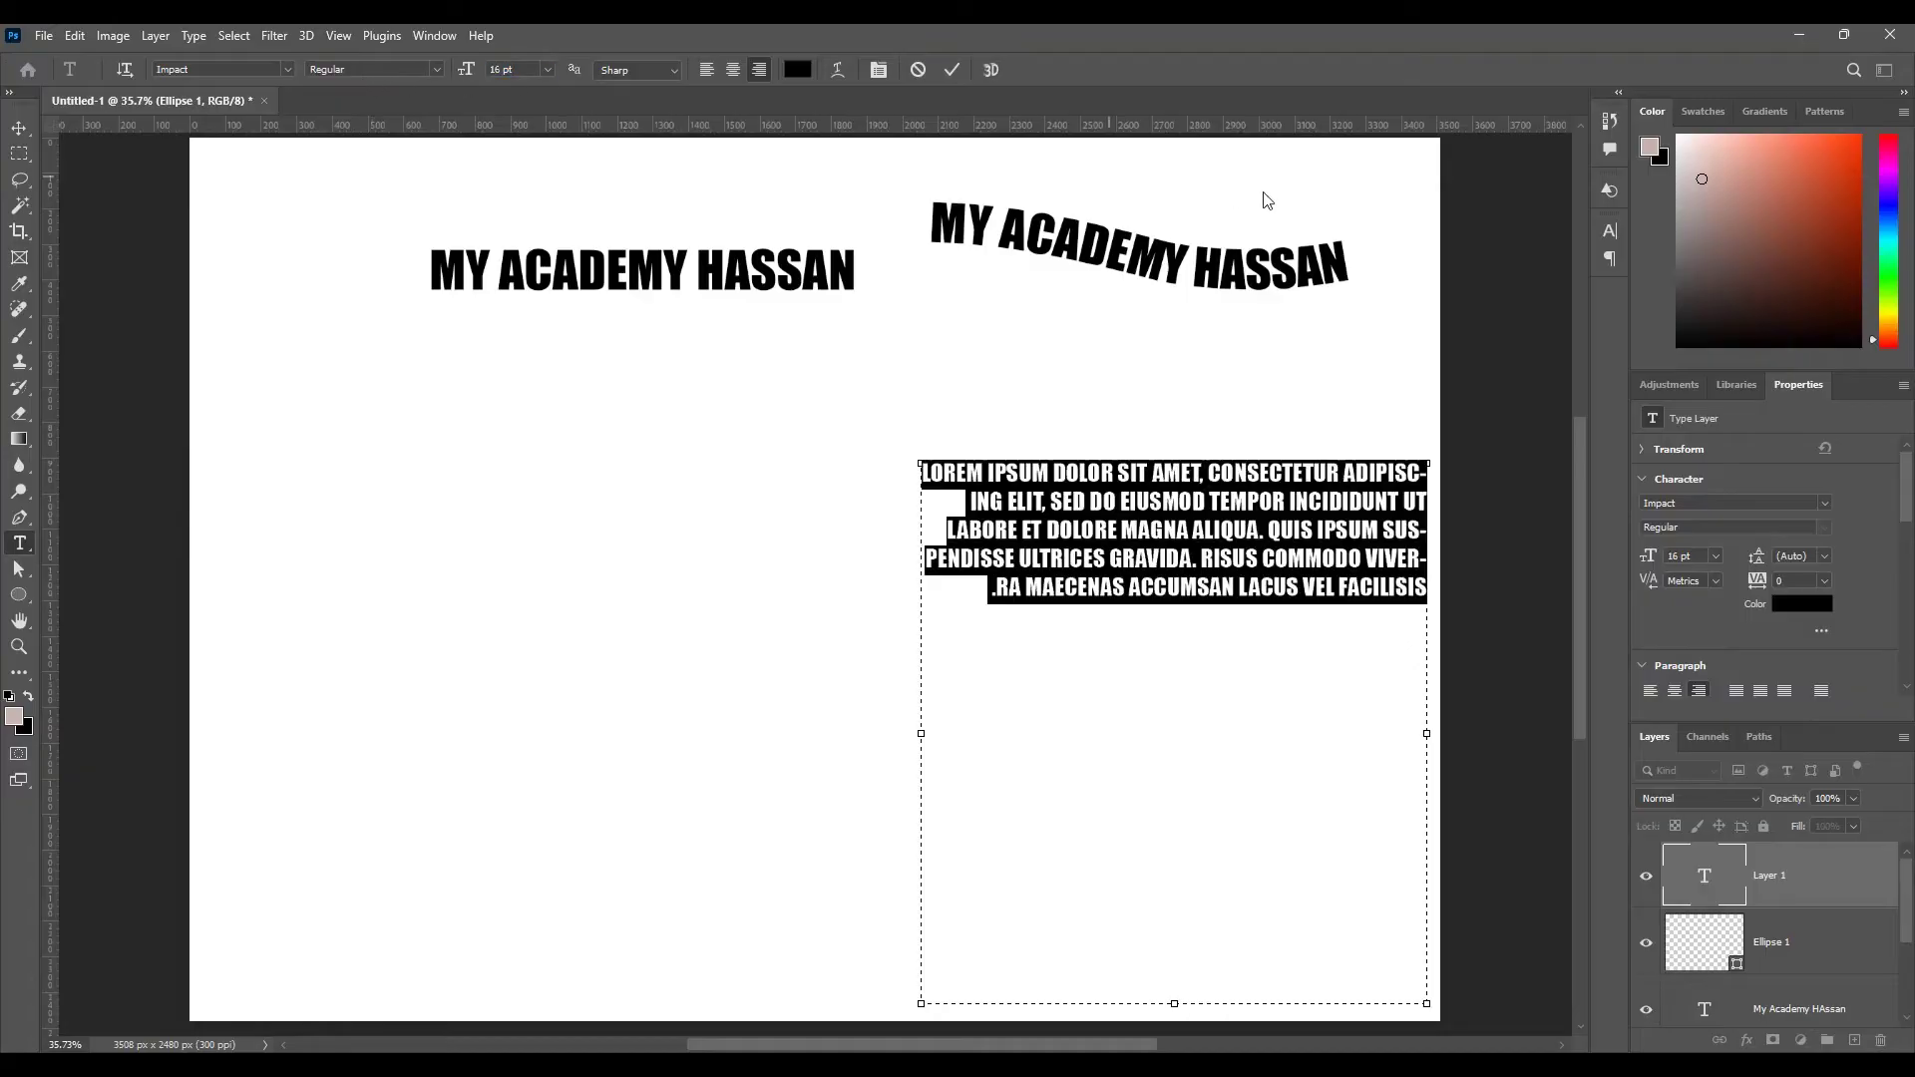
- Justify all lines of the paragraph and fill the text box with repeated copies of the Lorem Ipsum text
left_click(1610, 257)
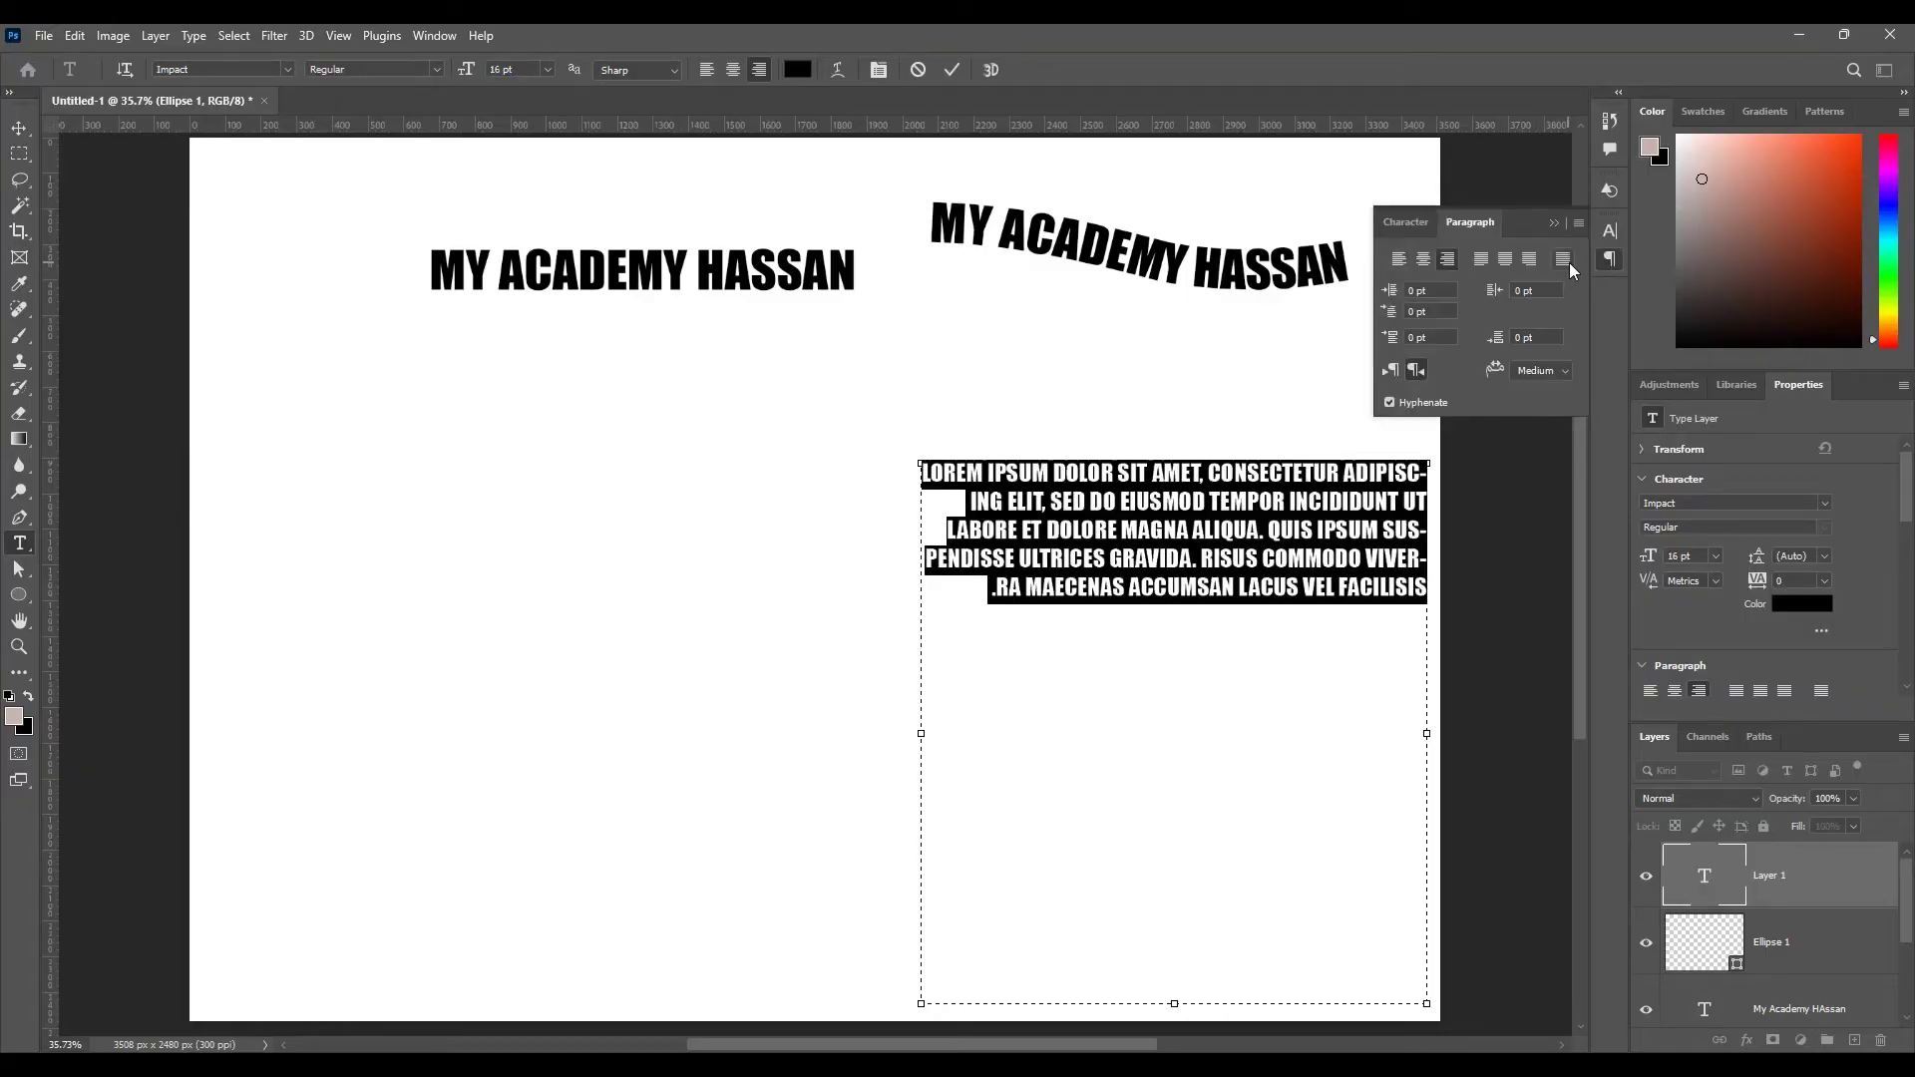
left_click(1569, 261)
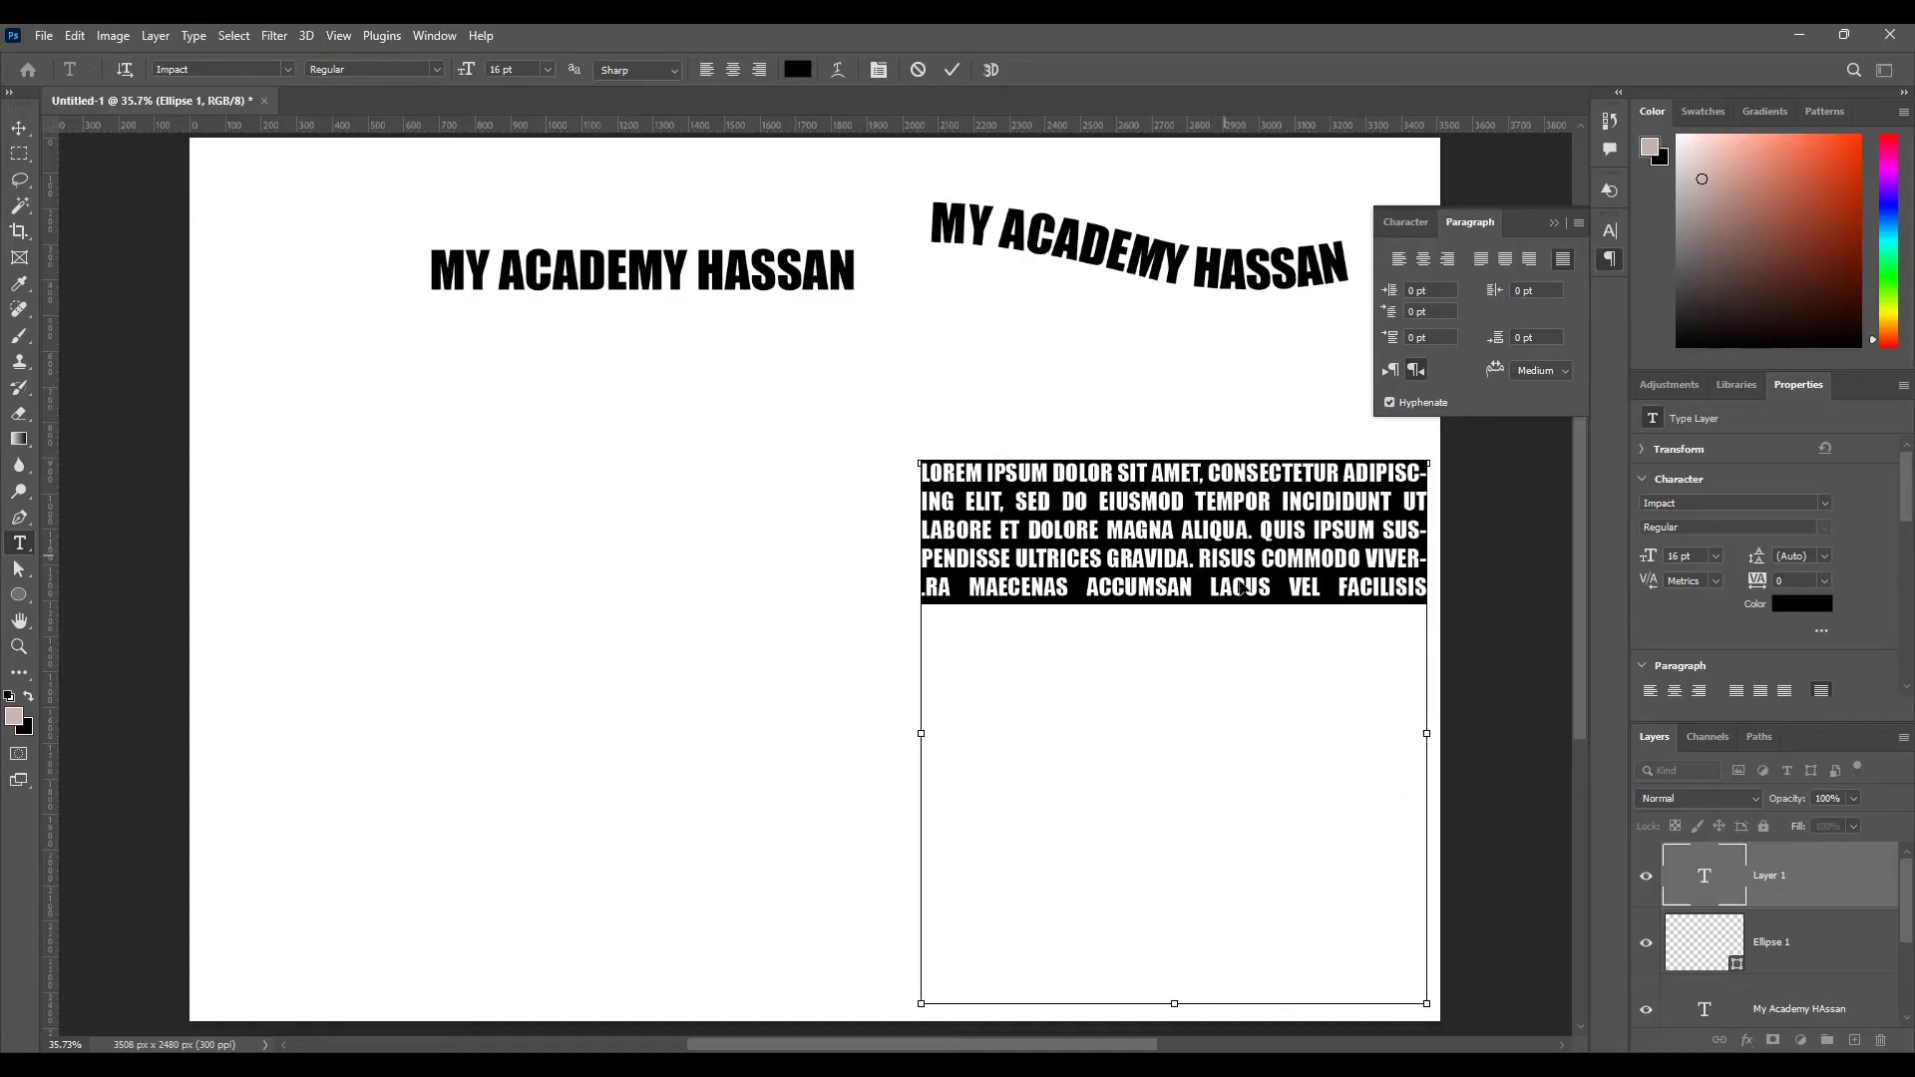
left_click(1261, 707)
type("LOREM IPSUM DOLOR SIT AMET, CONSECTETUR ADIPISCING ELIT, SED DO EIUSMOD TEMPOR INCIDIDUNT UT LABORE ET DOLORE MAGNA ALIQUA. QUIS IPSUM SUSPENDISSE ULTRICES GRAVIDA. RISUS COMMODO VIVERRA MAECENAS ACCUMSAN LACUS VEL FACILISIS.")
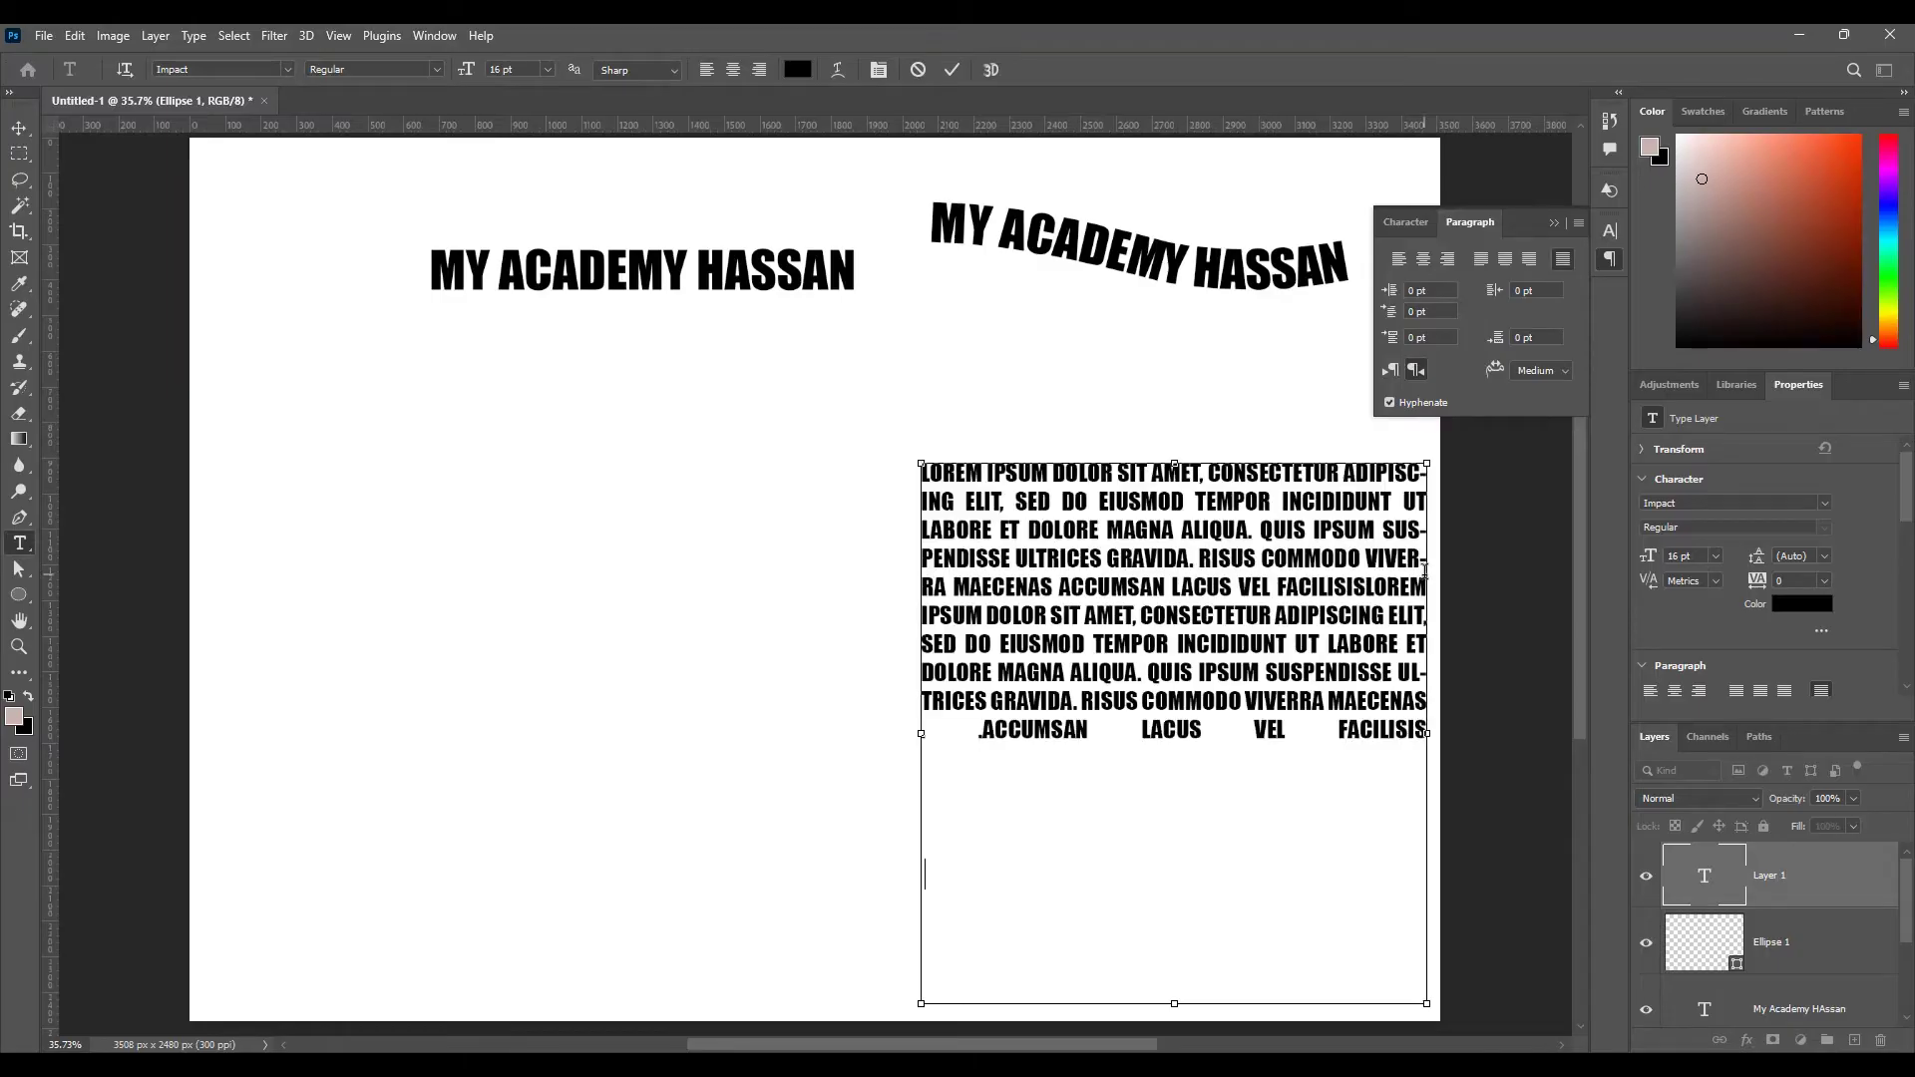
type("LOREM IPSUM DOLOR SIT AMET, CONSECTETUR ADIPISCING ELIT, SED DO EIUSMOD TEMPOR INCIDIDUNT UT LABORE ET DOLORE MAGNA ALIQUA. QUIS IPSUM SUSPENDISSE ULTRICES GRAVIDA. RISUS COMMODO VIVERRA MAECENAS ACCUMSAN LACUS VEL FACILISIS.")
type("LOREM IPSUM DOLOR SIT AMET, CONSECTETUR ADIPISCING ELIT, SED DO EIUSMOD TEMPOR INCIDIDUNT UT LABORE ET DOLORE MAGNA ALIQUA. QUIS IPSUM SUSPENDISSE ULTRICES GRAVIDA. RISUS COMMODO VIVERRA MAECENAS ACCUMSAN LACUS VEL FACILISIS")
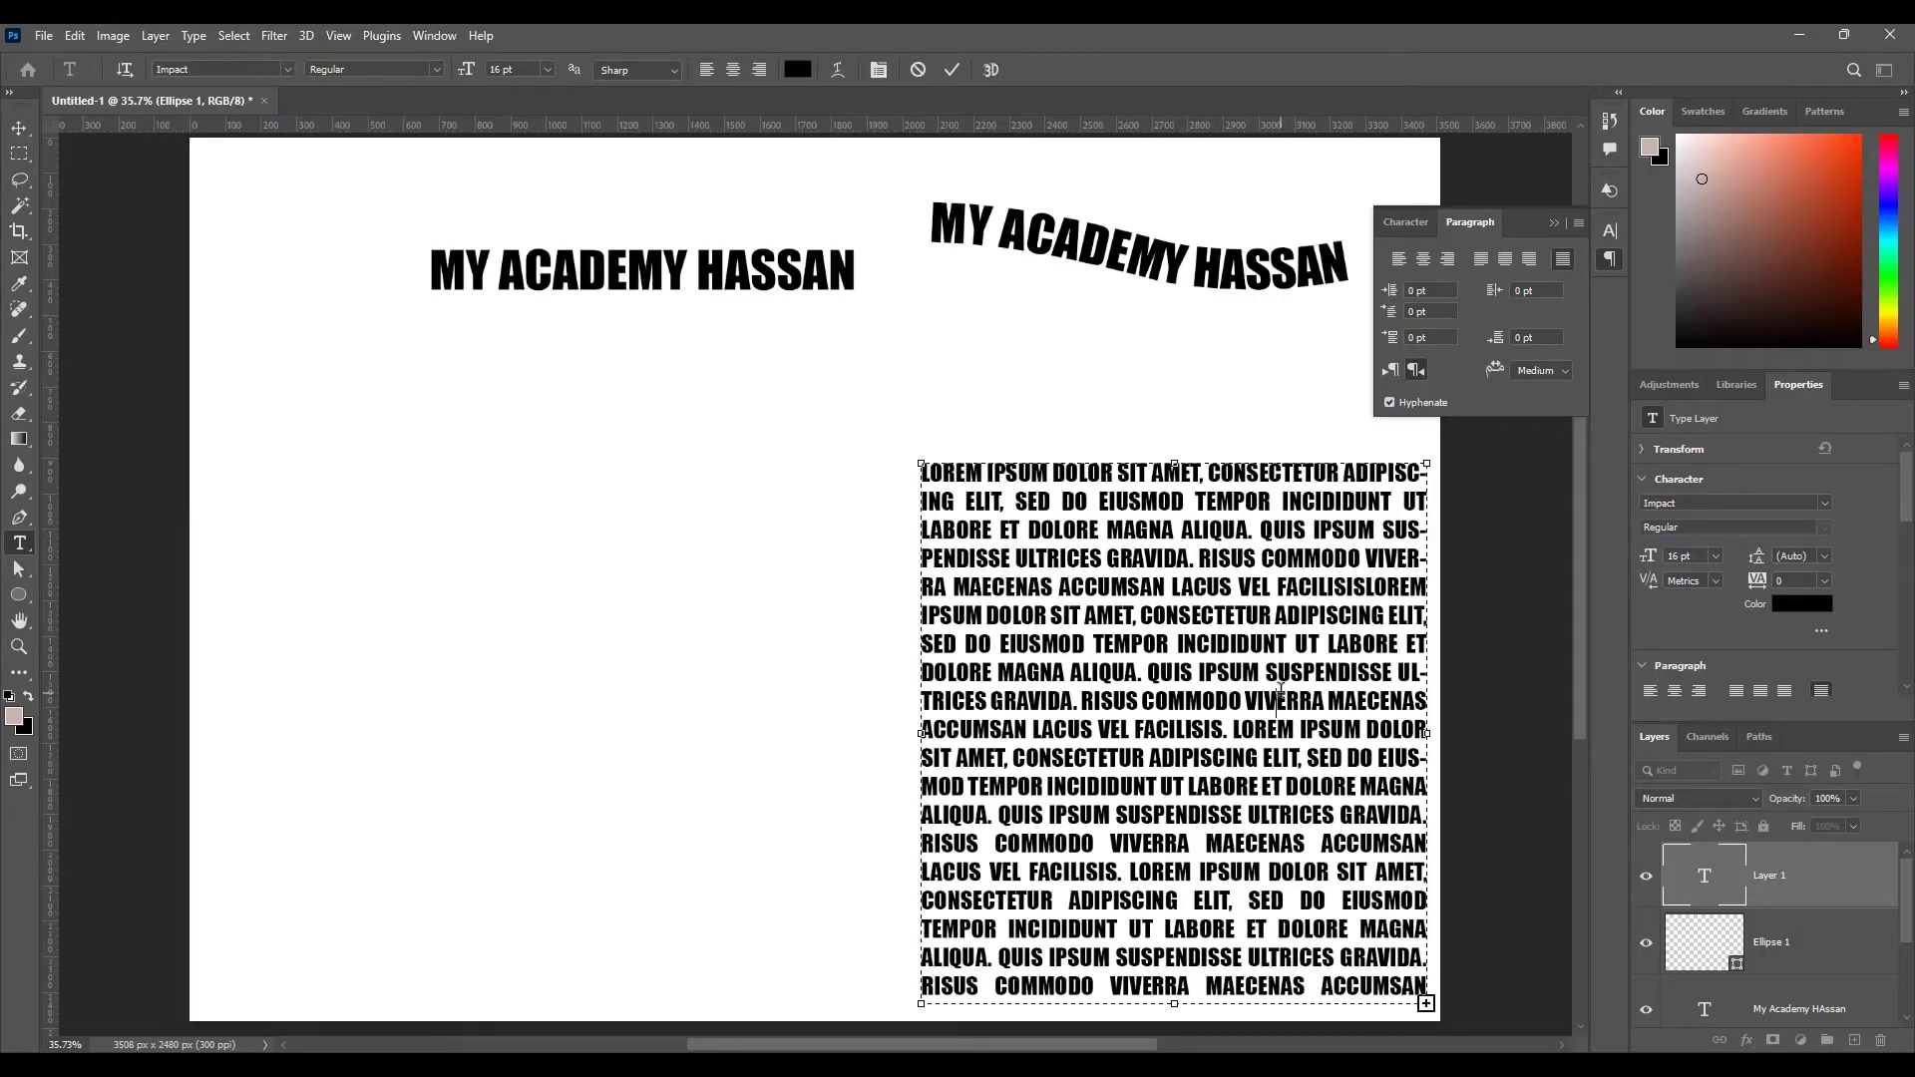
- Cut all the Lorem Ipsum text out of the text box and close the paragraph settings
key("ctrl+a")
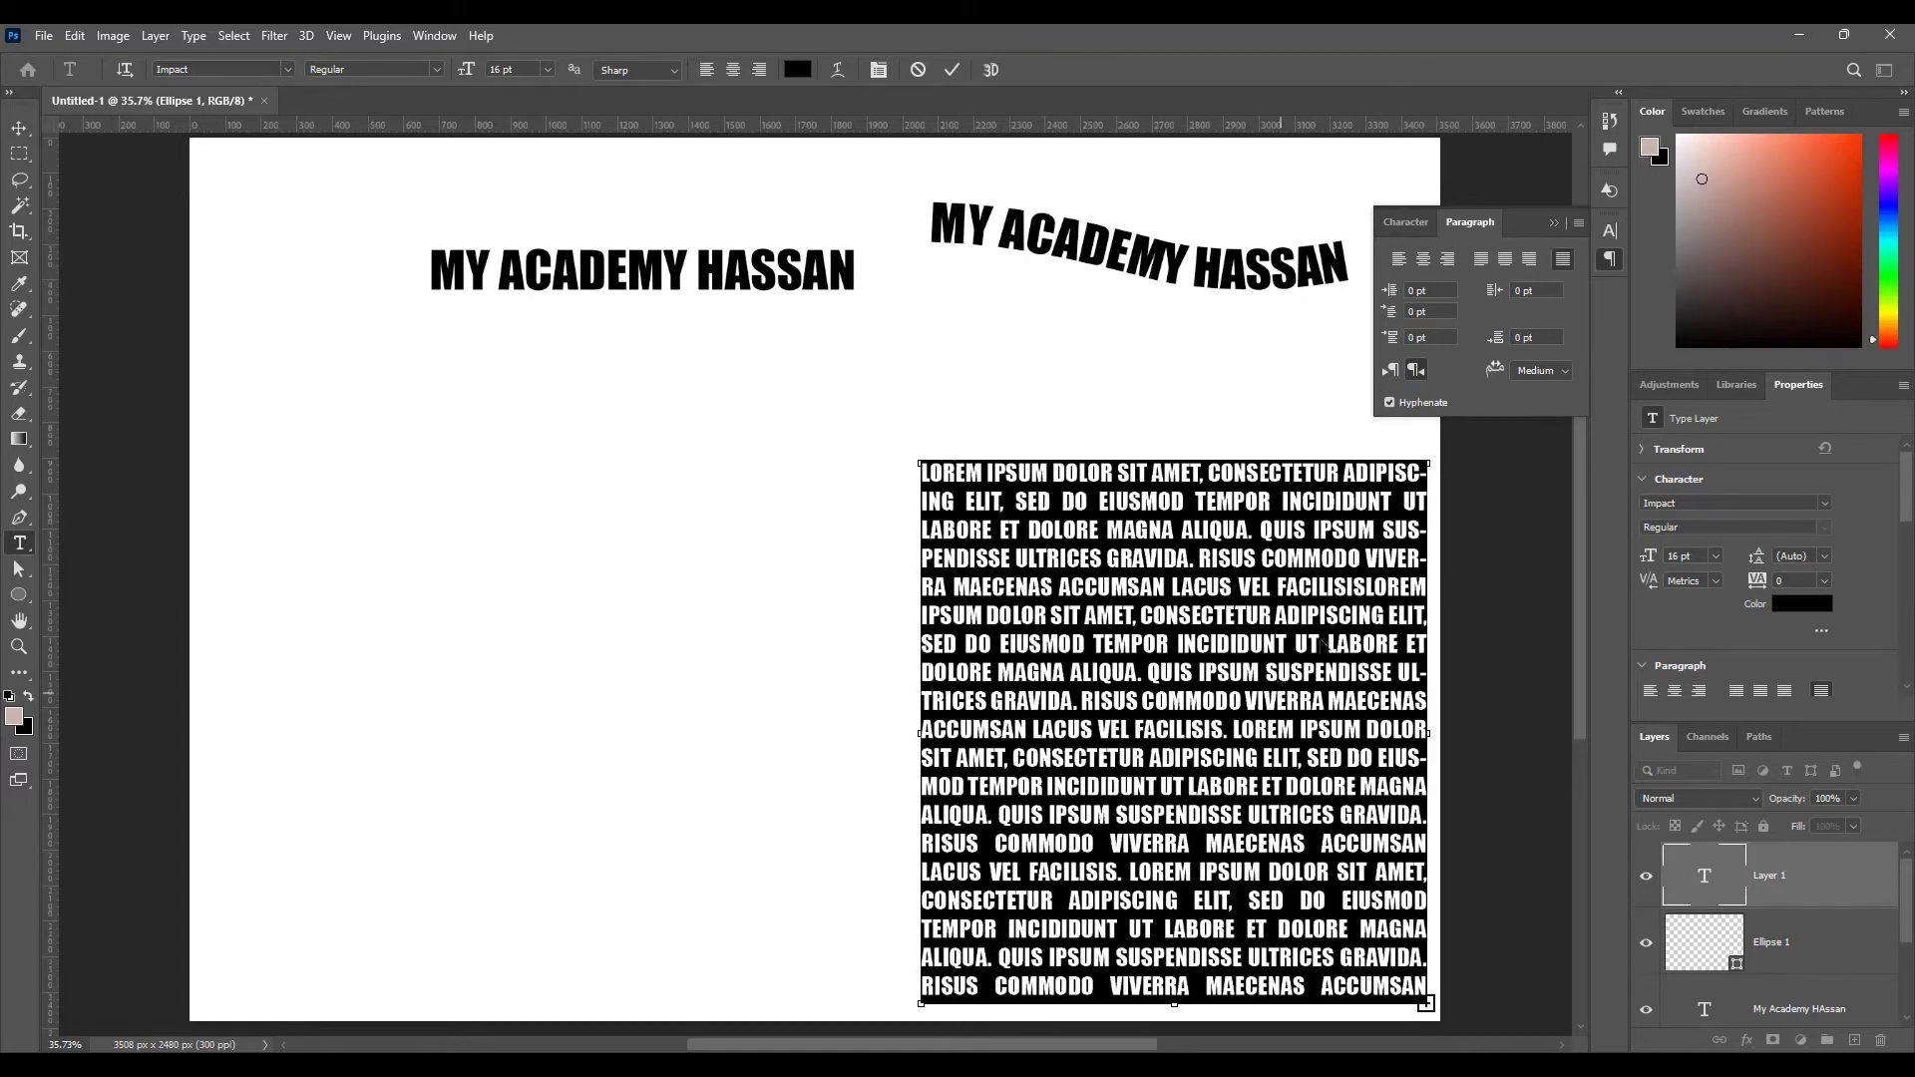
key("ctrl+x")
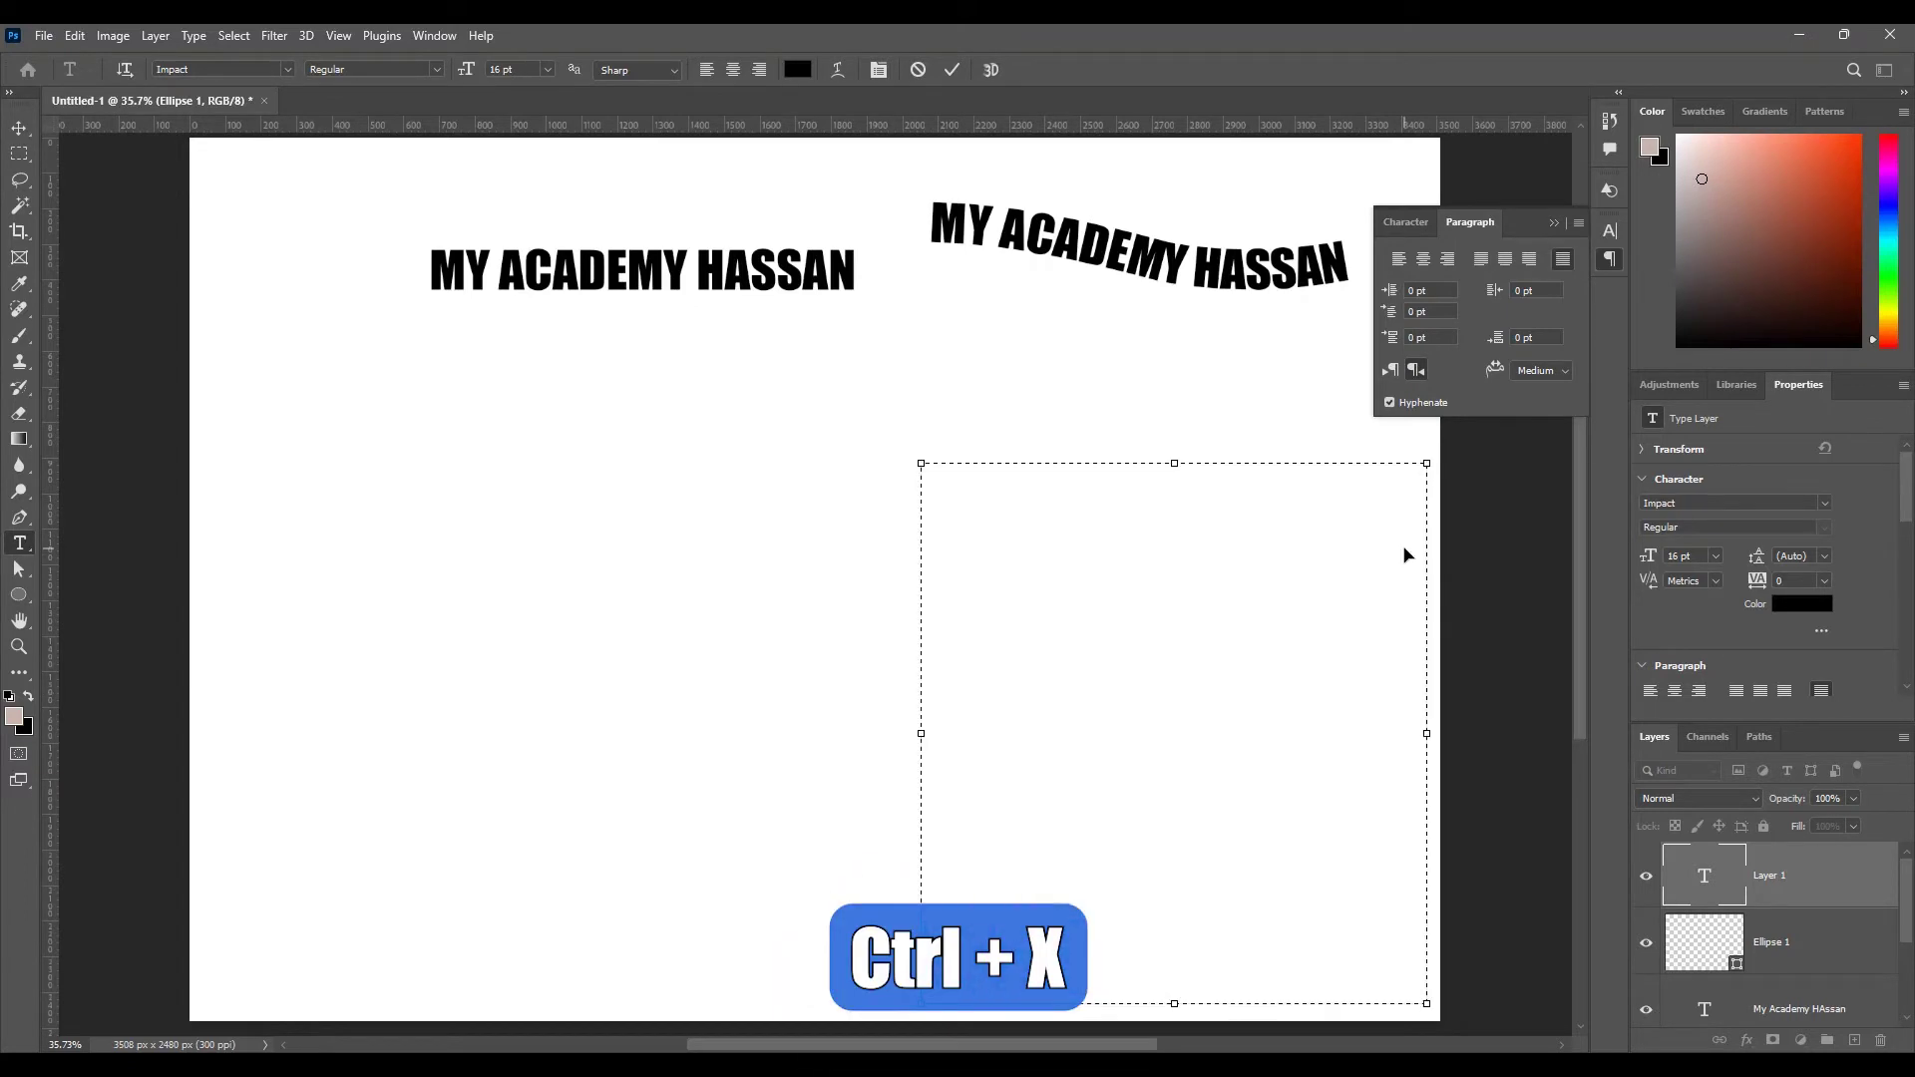
left_click(1616, 257)
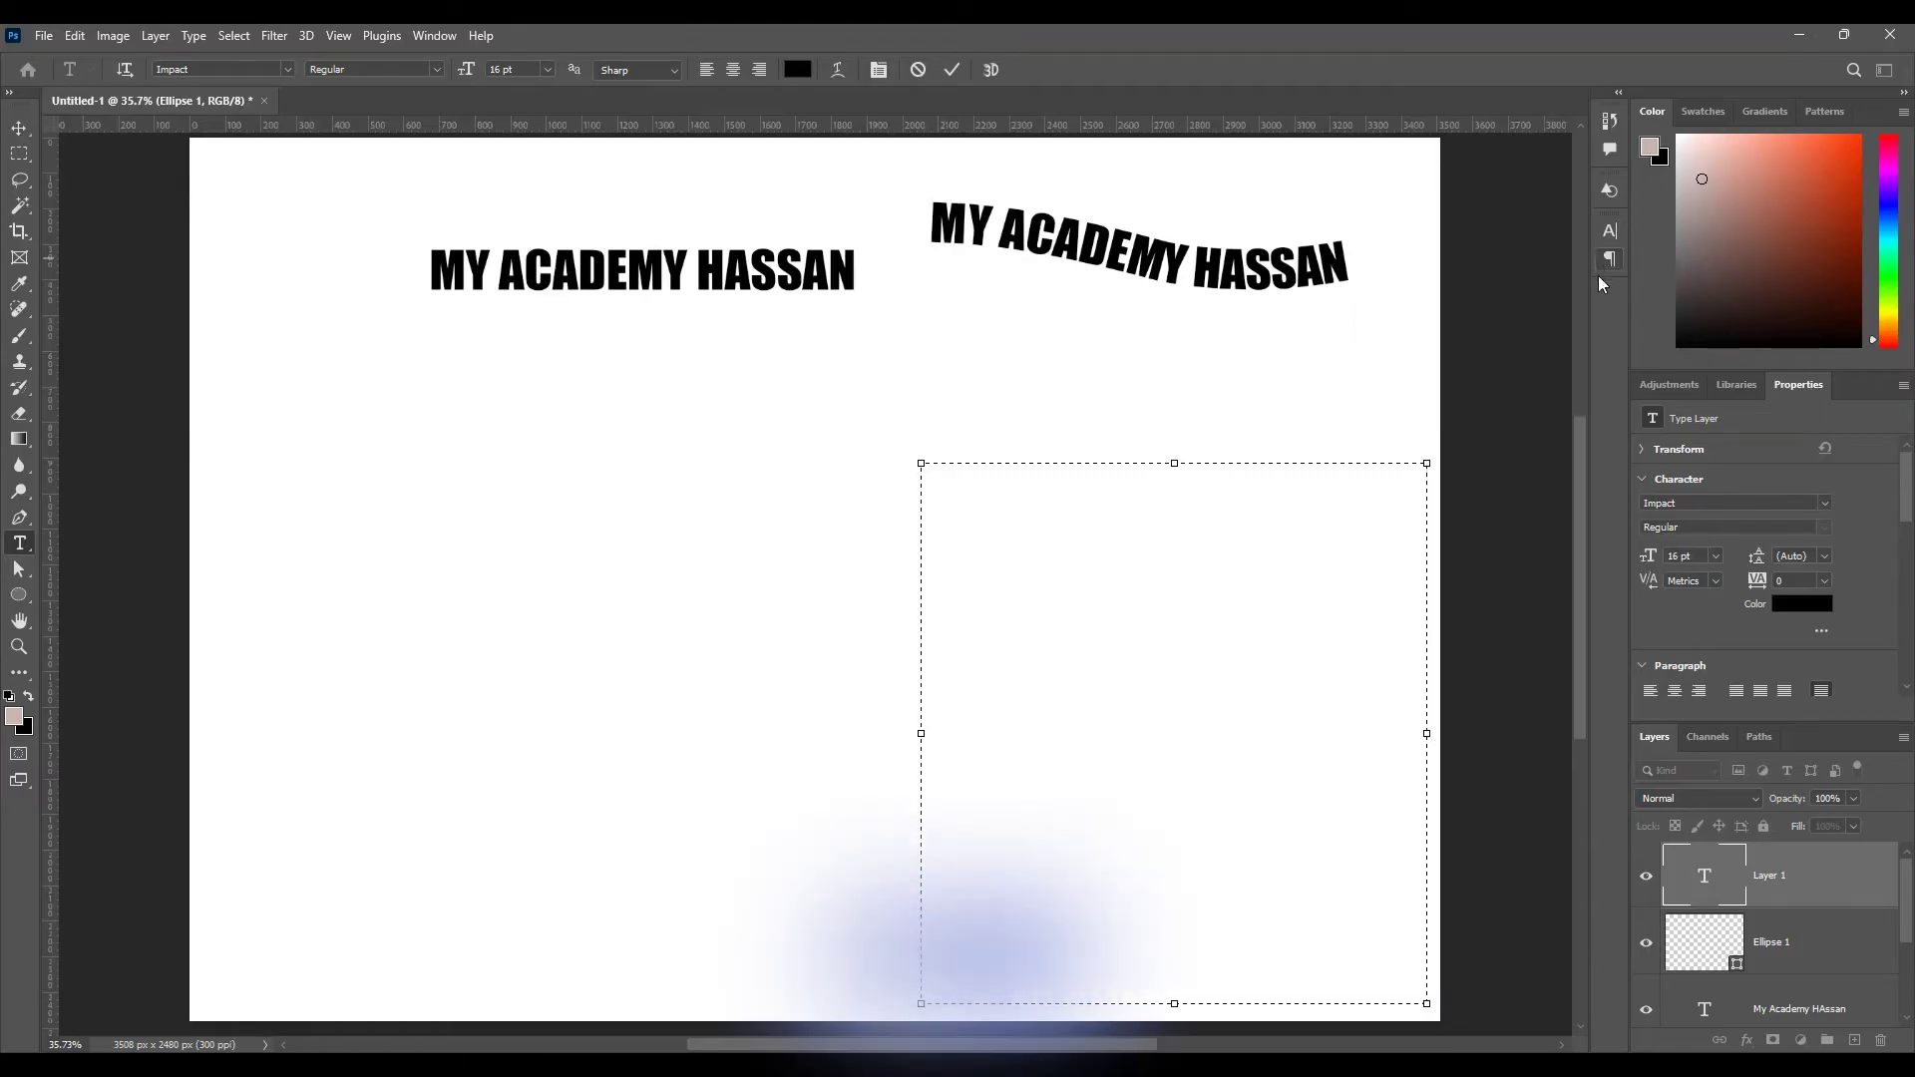
- Create area type inside the Ellipse 1 circle, paste the cut Lorem Ipsum text into it, and set its size to 10 pt
left_click(1788, 946)
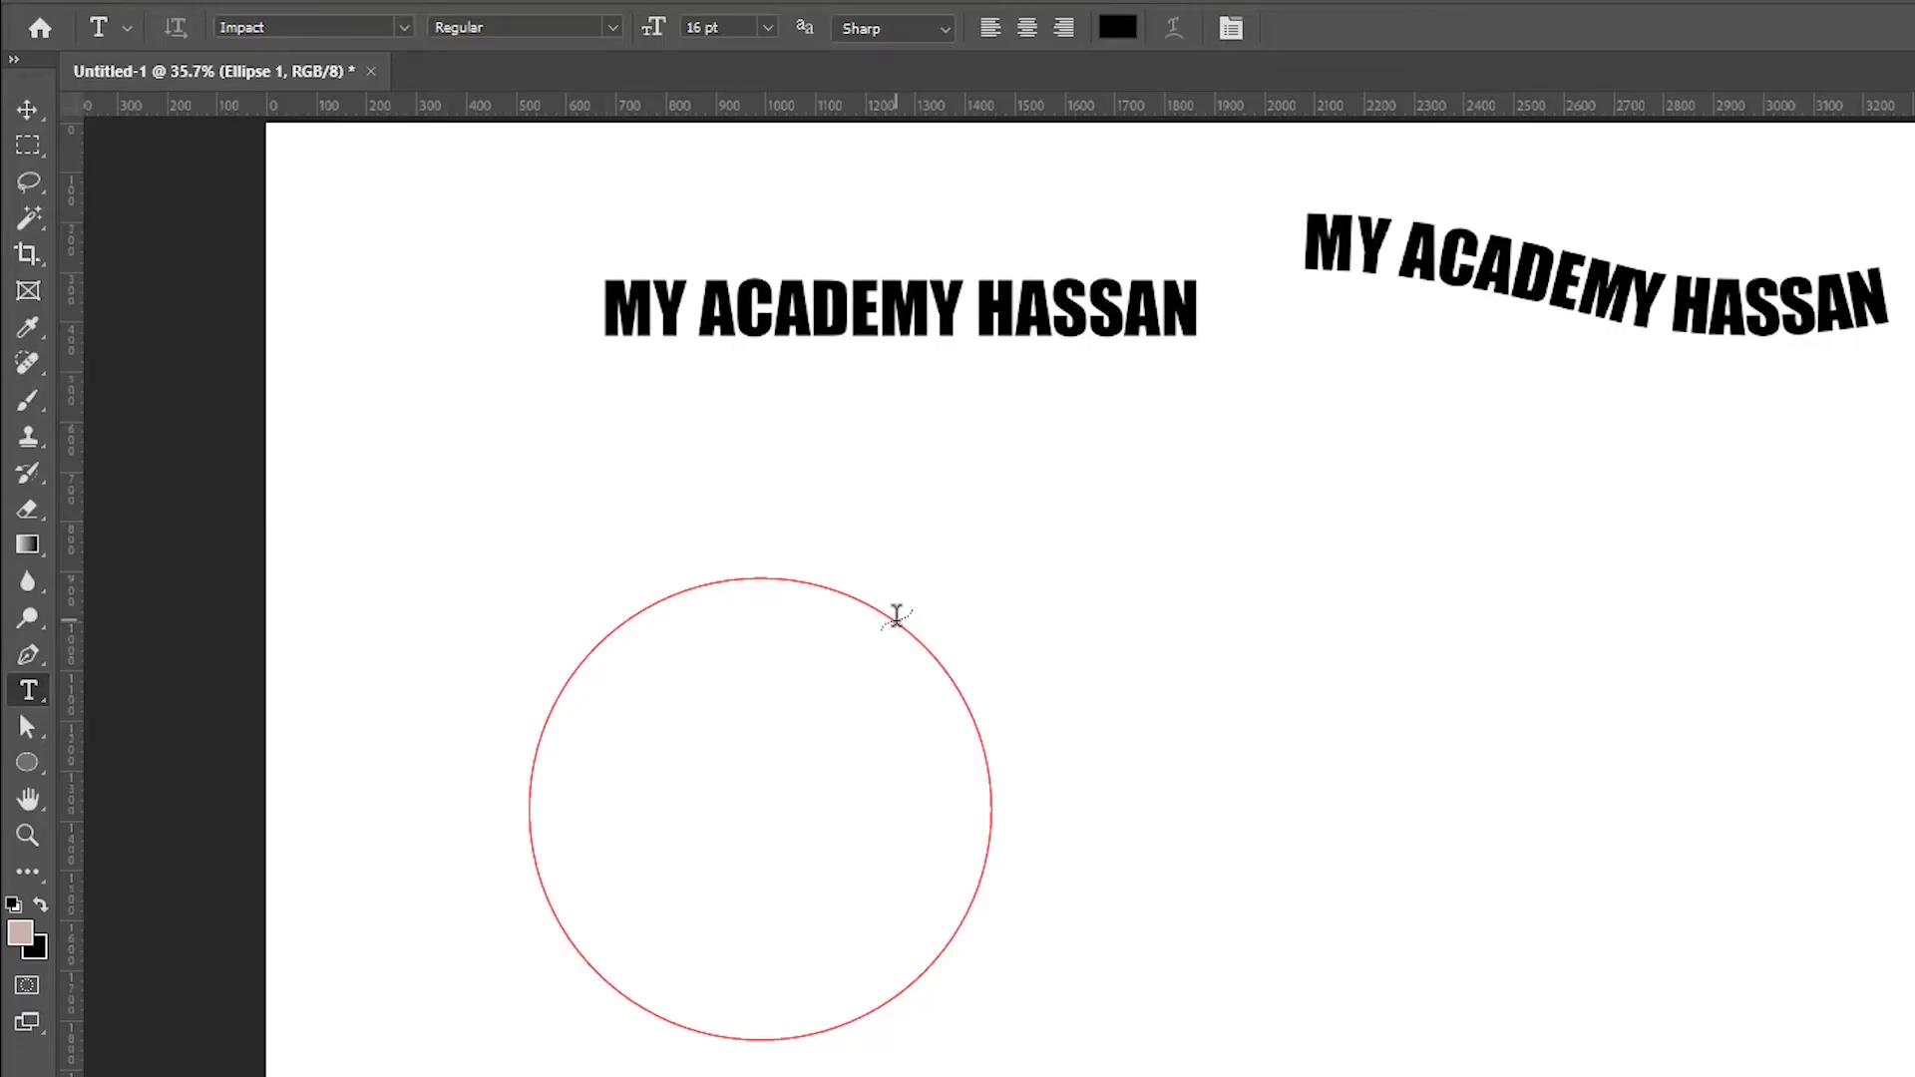
left_click(705, 666)
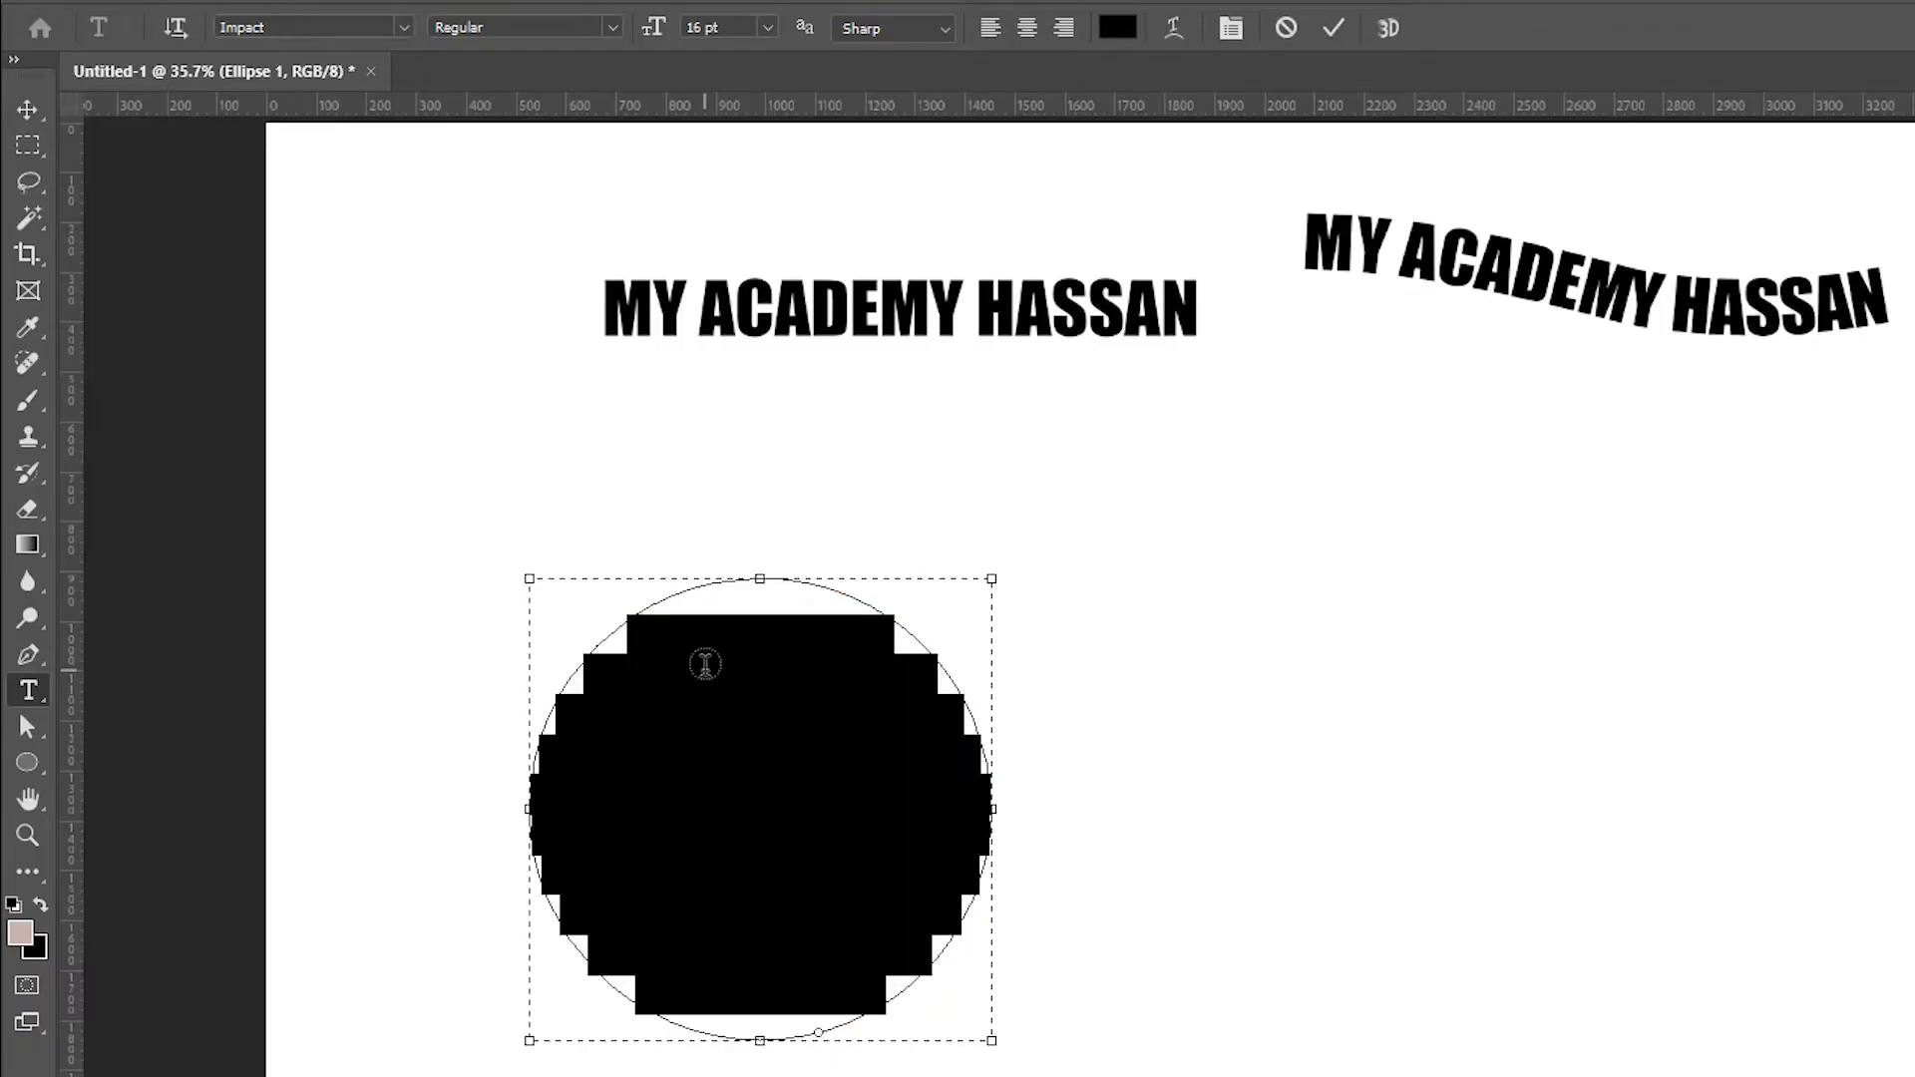
left_click(706, 666)
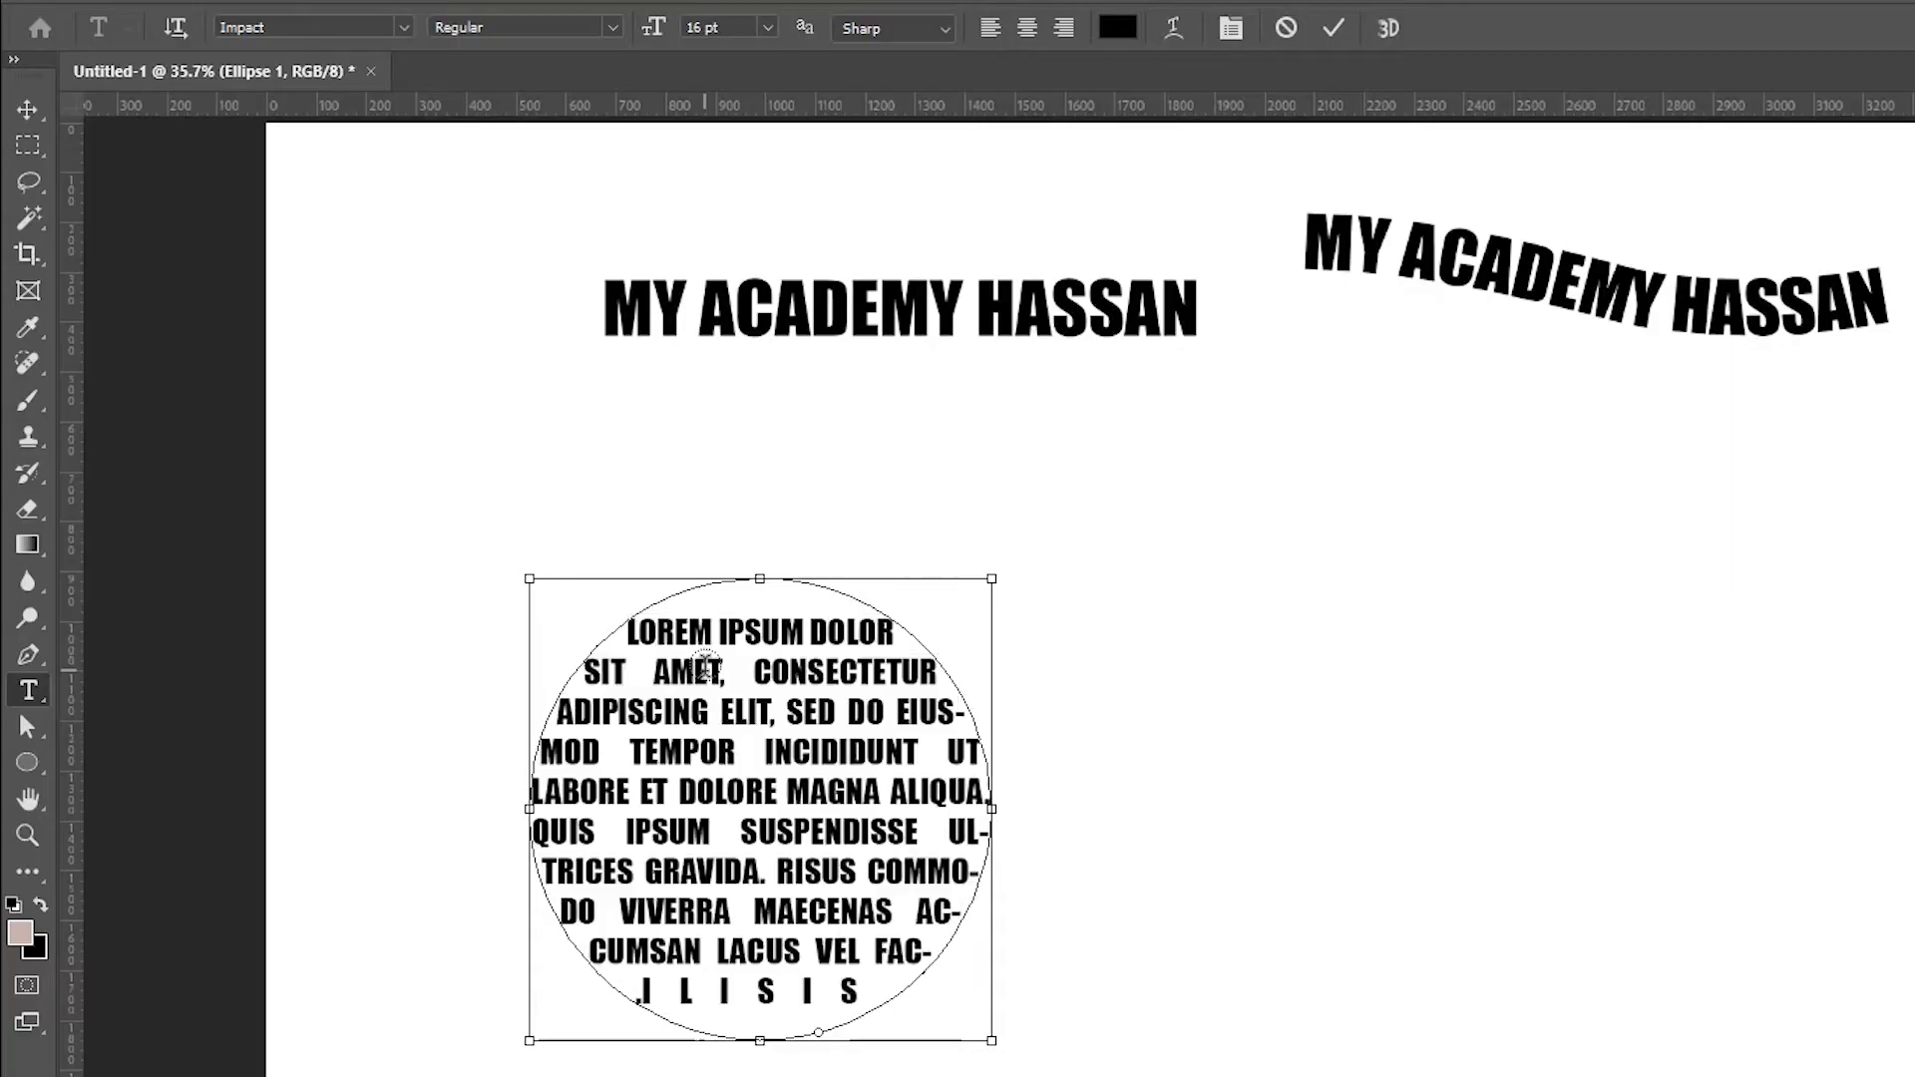
key("ctrl+a")
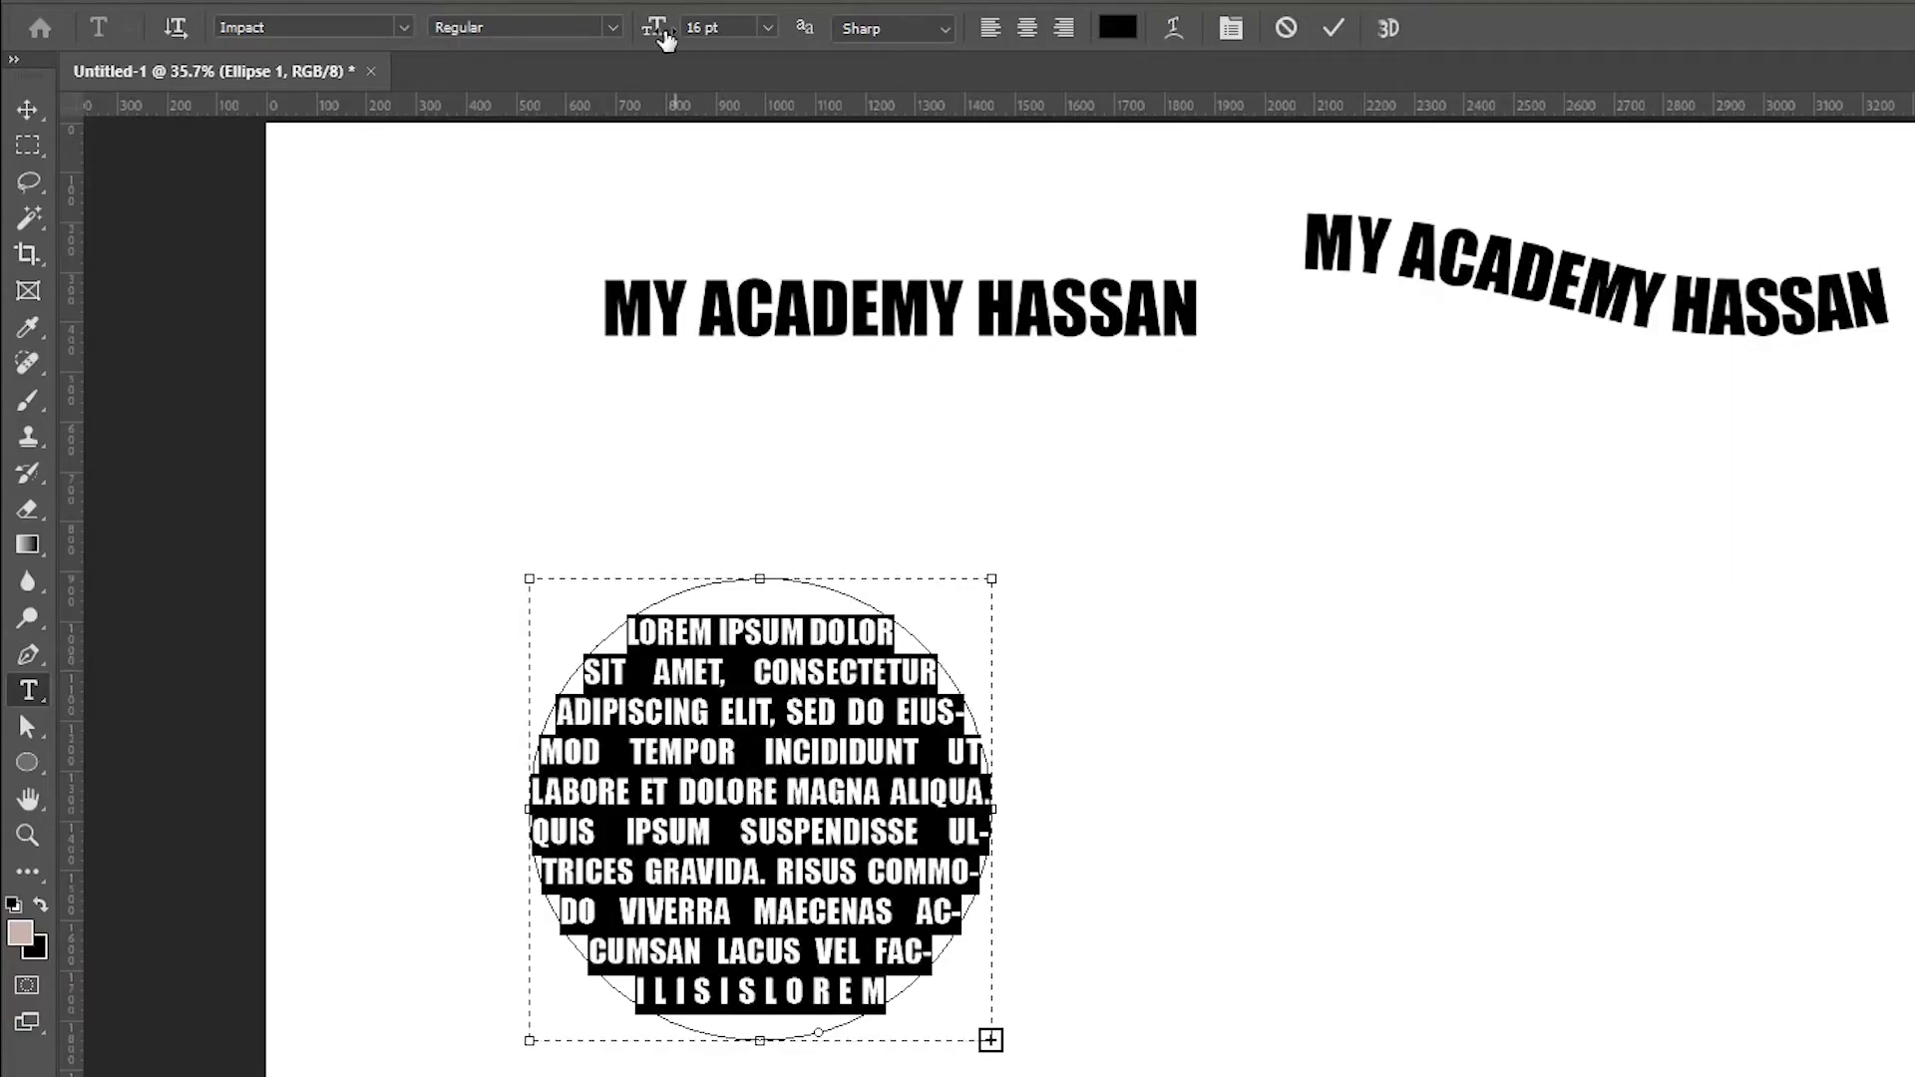
left_click_drag(662, 40, 636, 38)
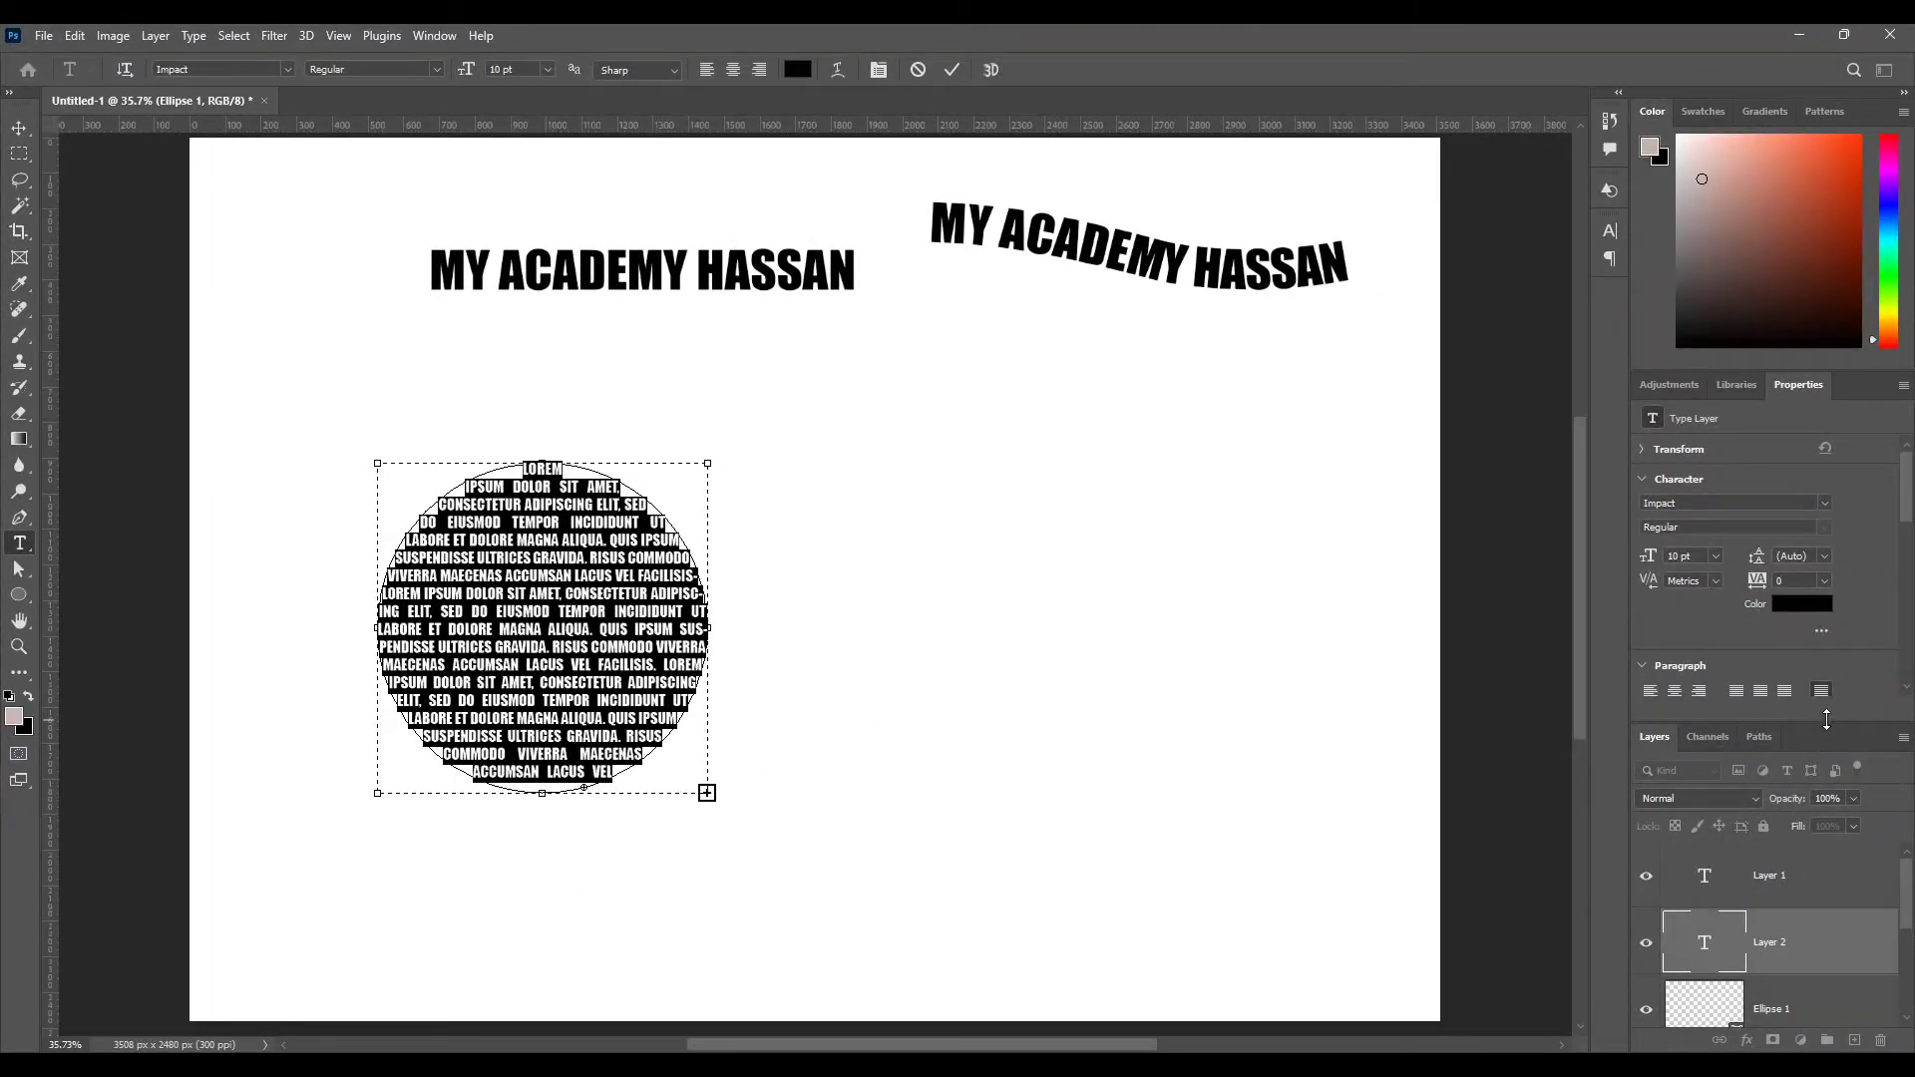
- Copy the title text from the wavy type layer
left_click_drag(1827, 722, 1830, 677)
left_click_drag(1909, 853, 1894, 928)
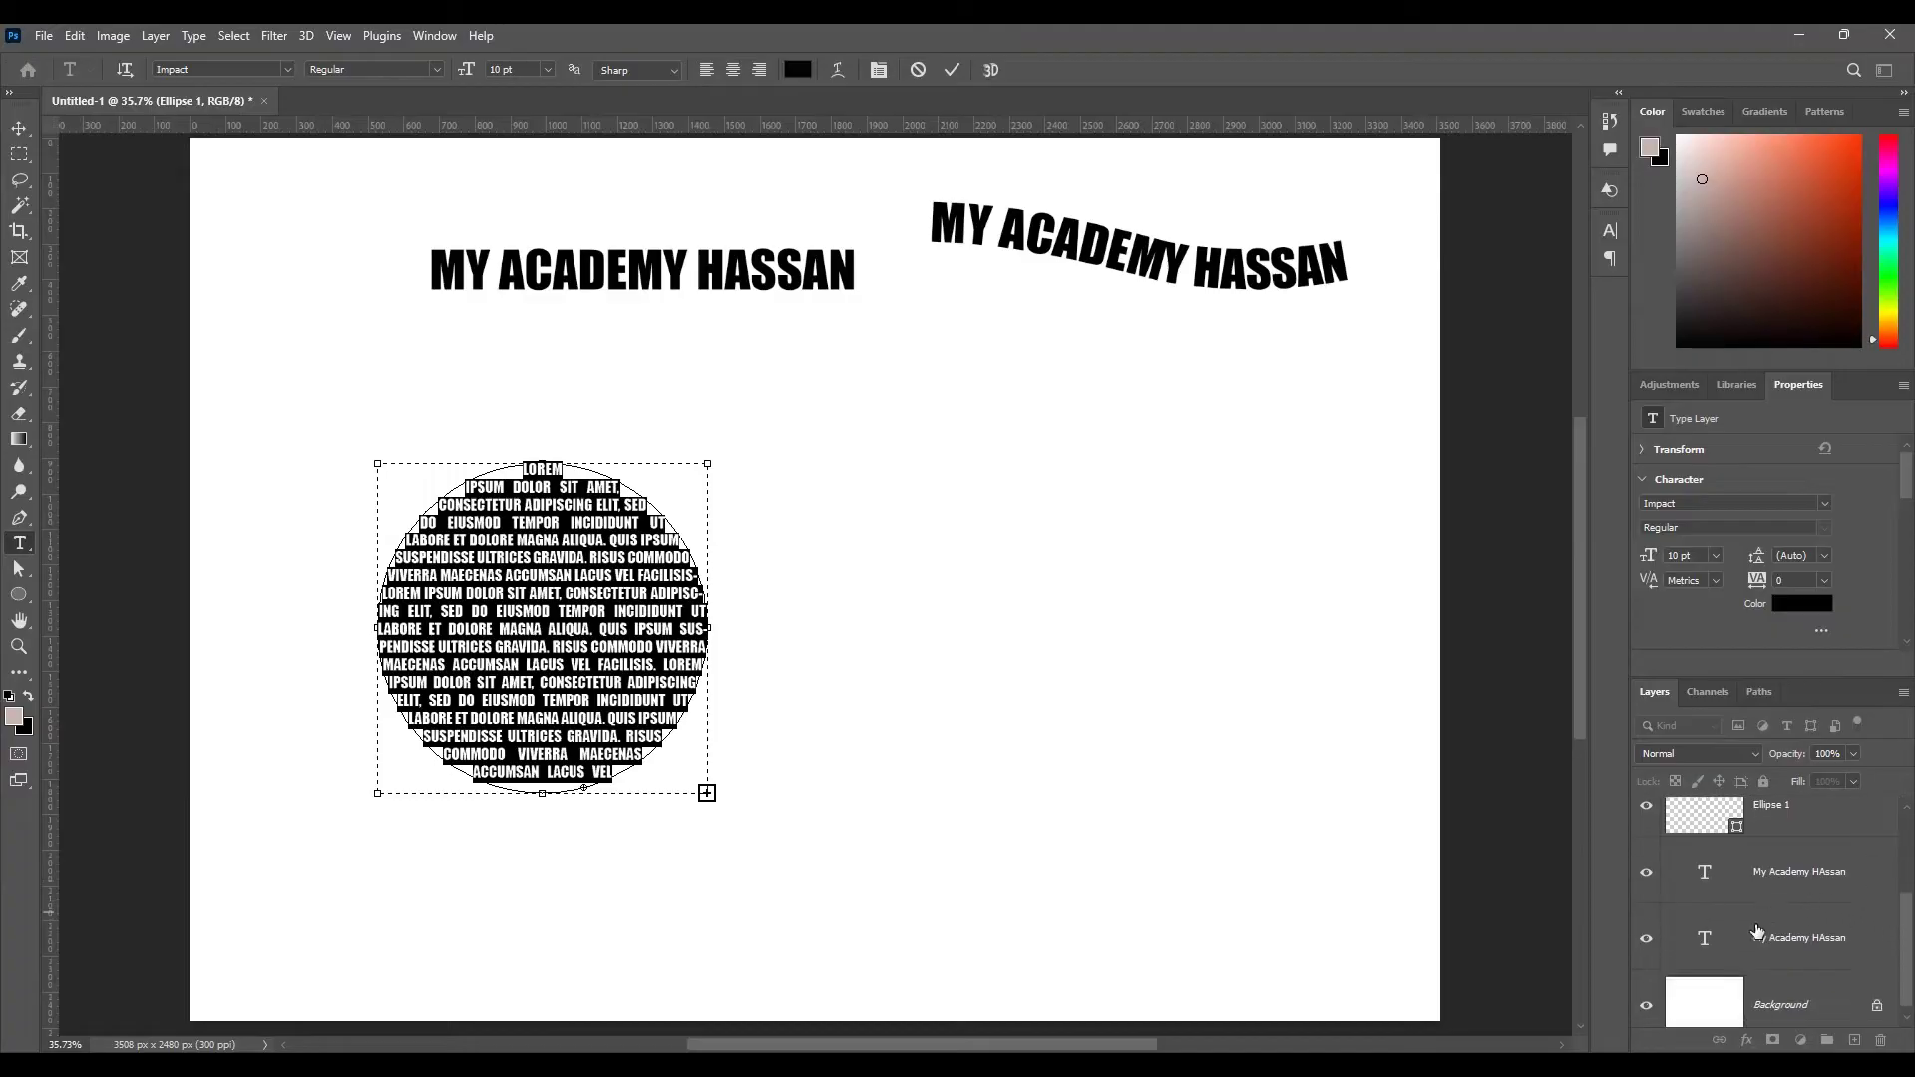
double_click(1708, 941)
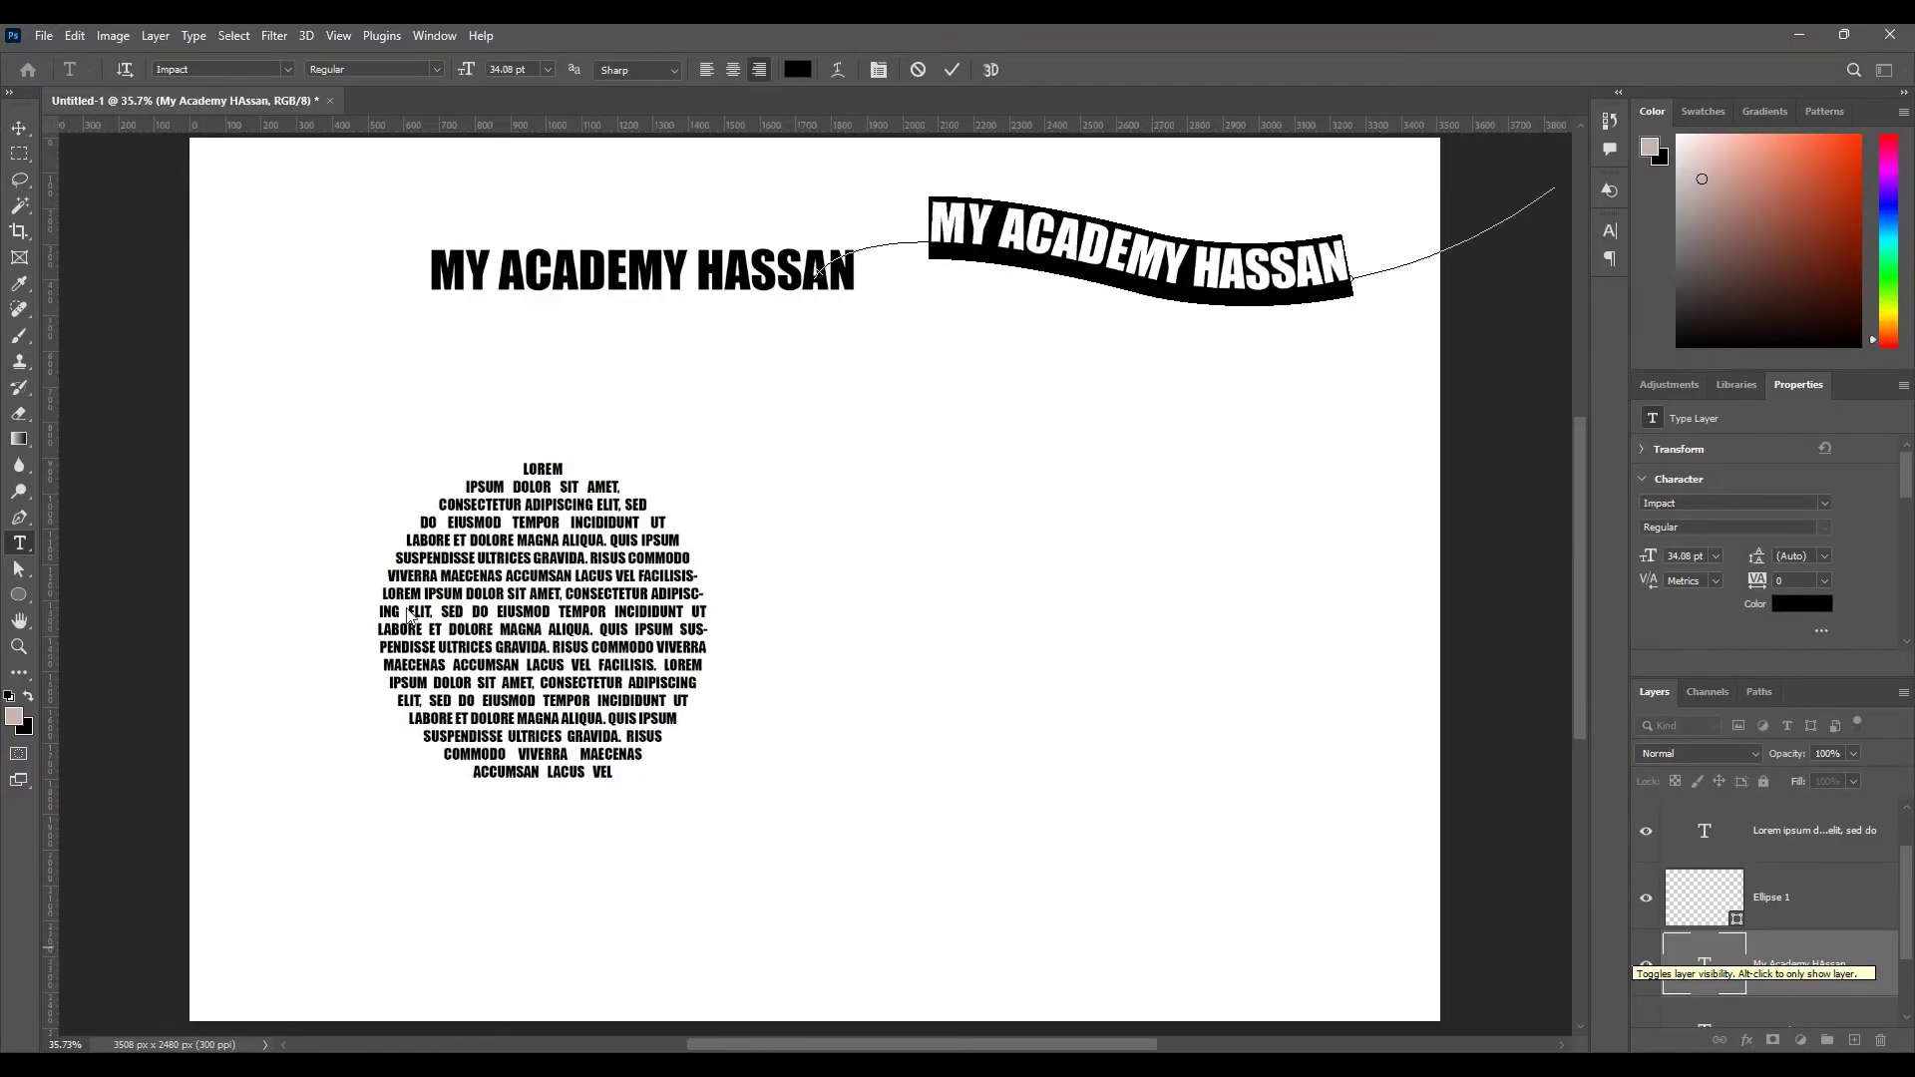
- Add a type layer along the outside of the Ellipse 1 circle from near its top and paste the copied title text into it
left_click(1782, 895)
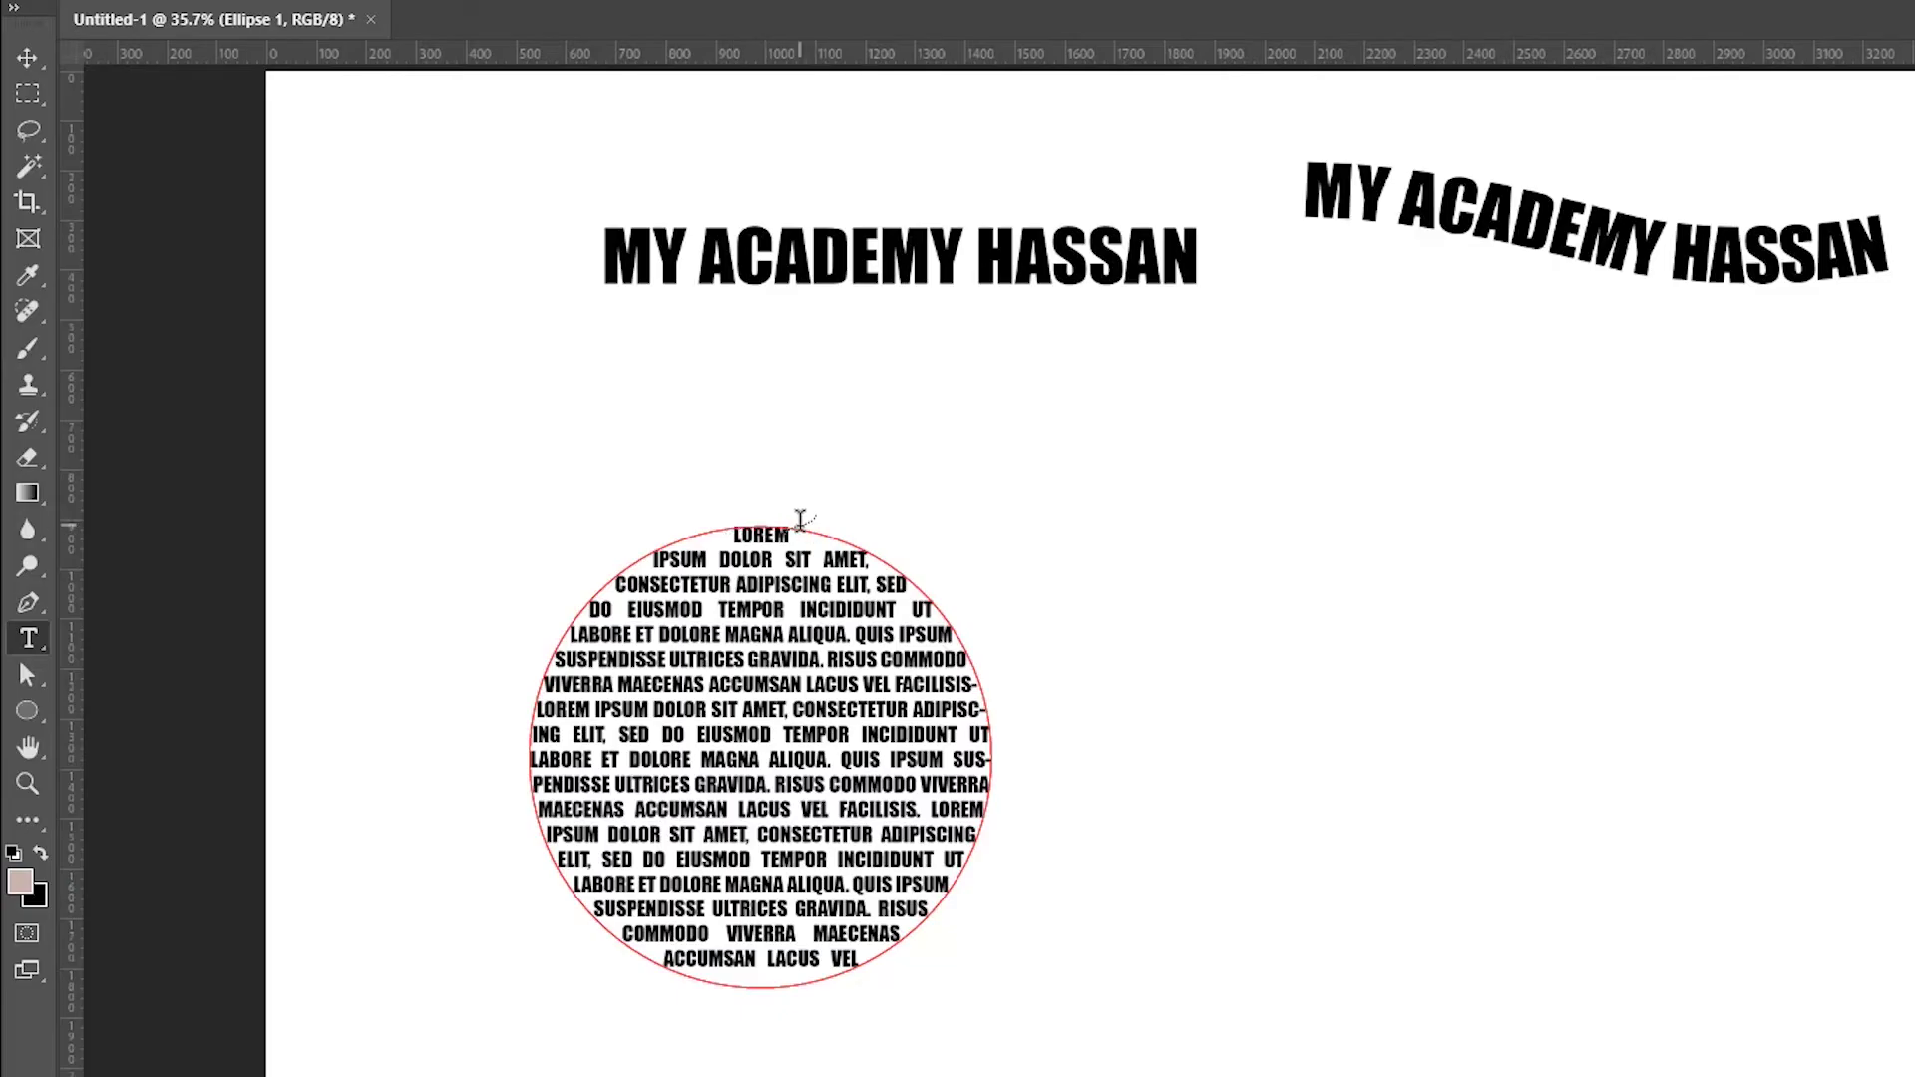
left_click(800, 518)
key("ctrl+Return")
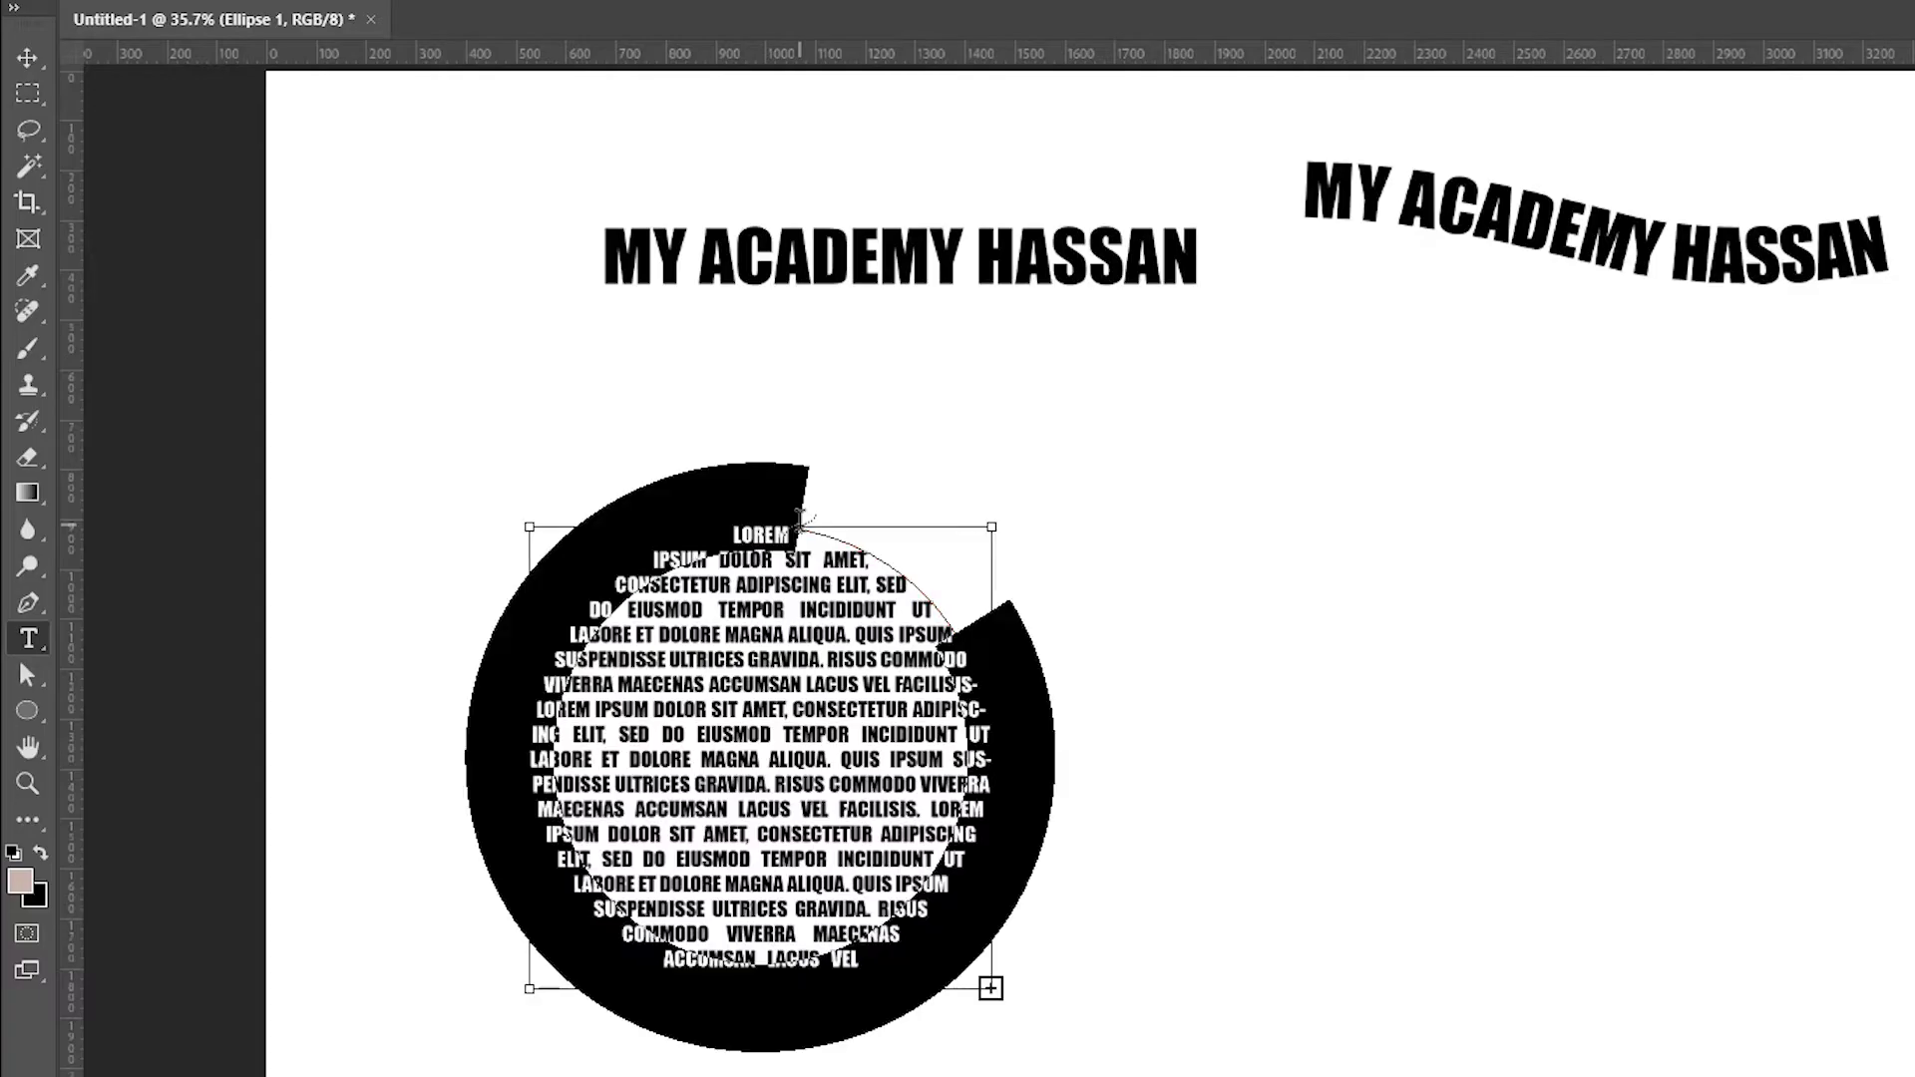
key("ctrl+v")
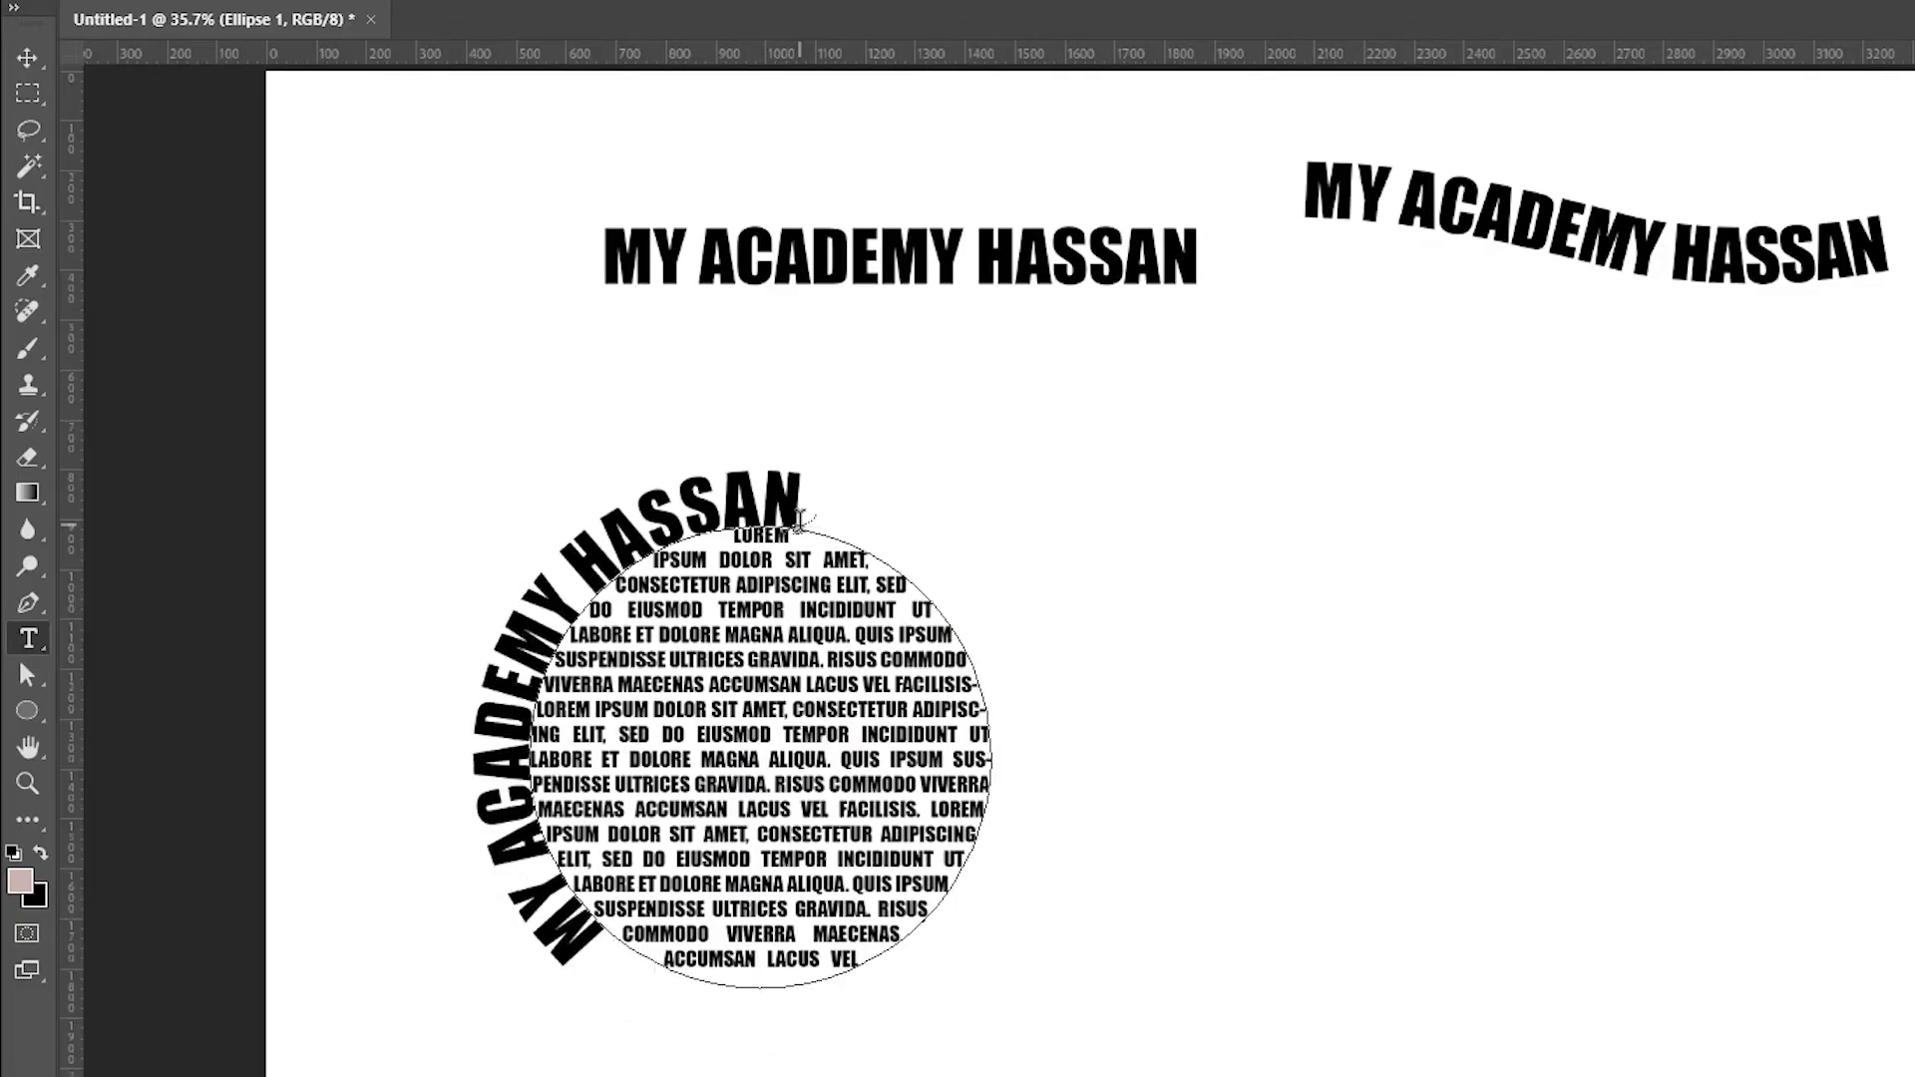
key("ctrl+Return")
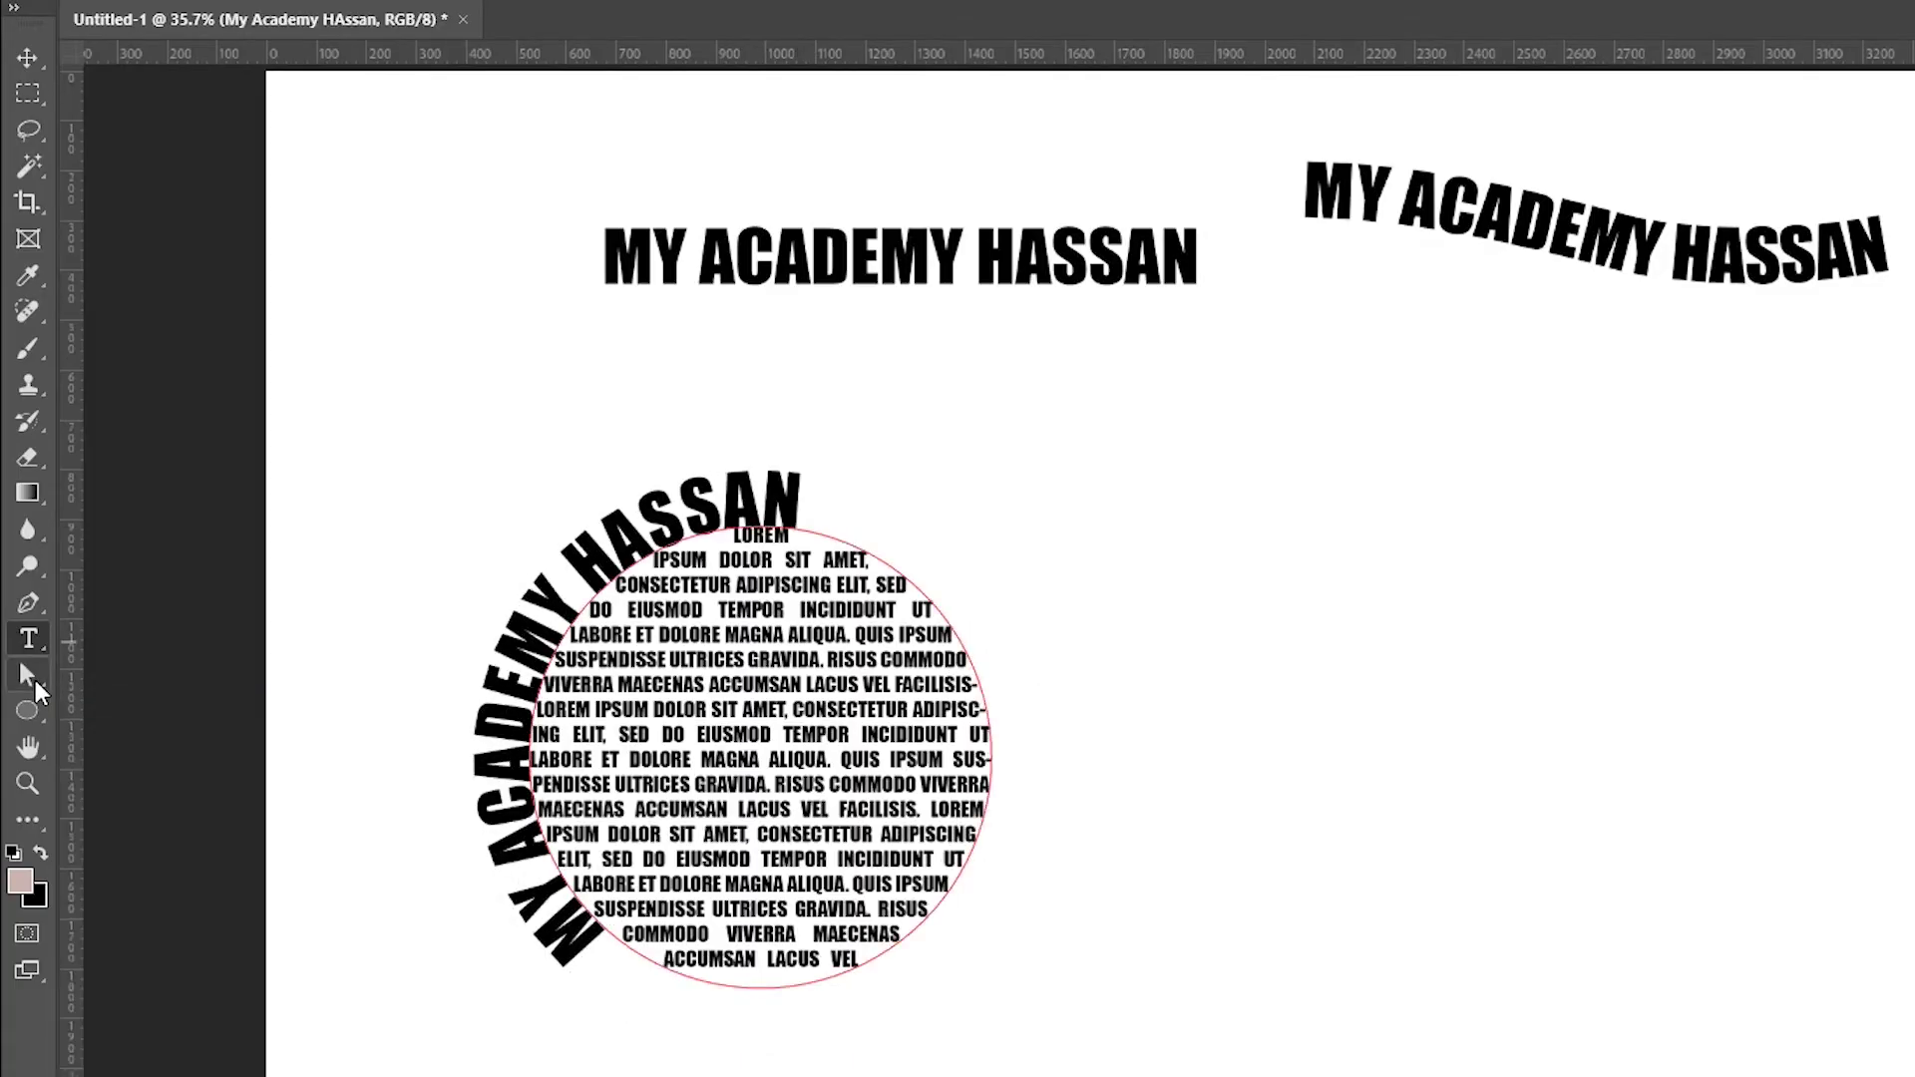
- Slide the title text along the Ellipse 1 path until it arches evenly over the circle's upper half
right_click(30, 678)
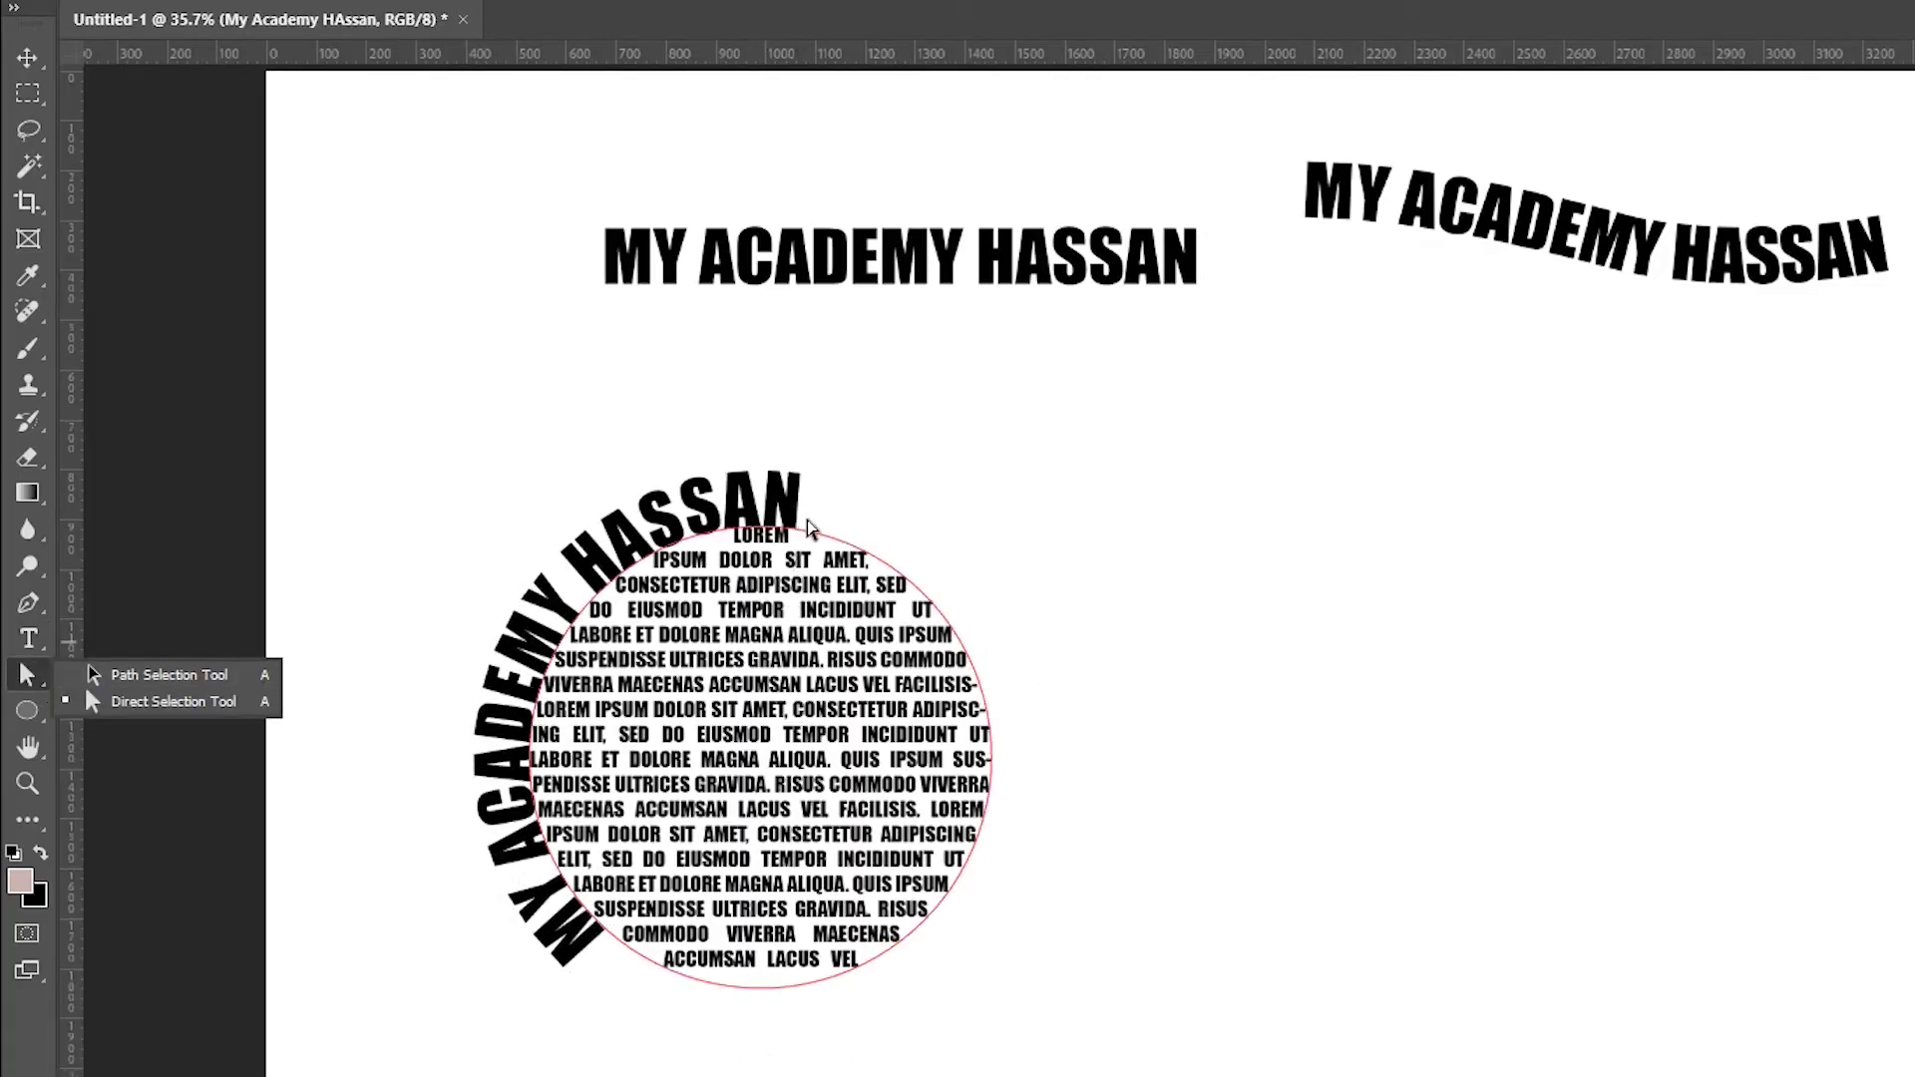
left_click_drag(795, 519, 846, 541)
left_click_drag(958, 629, 959, 640)
mouse_move(994, 710)
left_mouse_down()
mouse_move(1009, 733)
mouse_move(1004, 644)
mouse_move(1013, 679)
left_mouse_up()
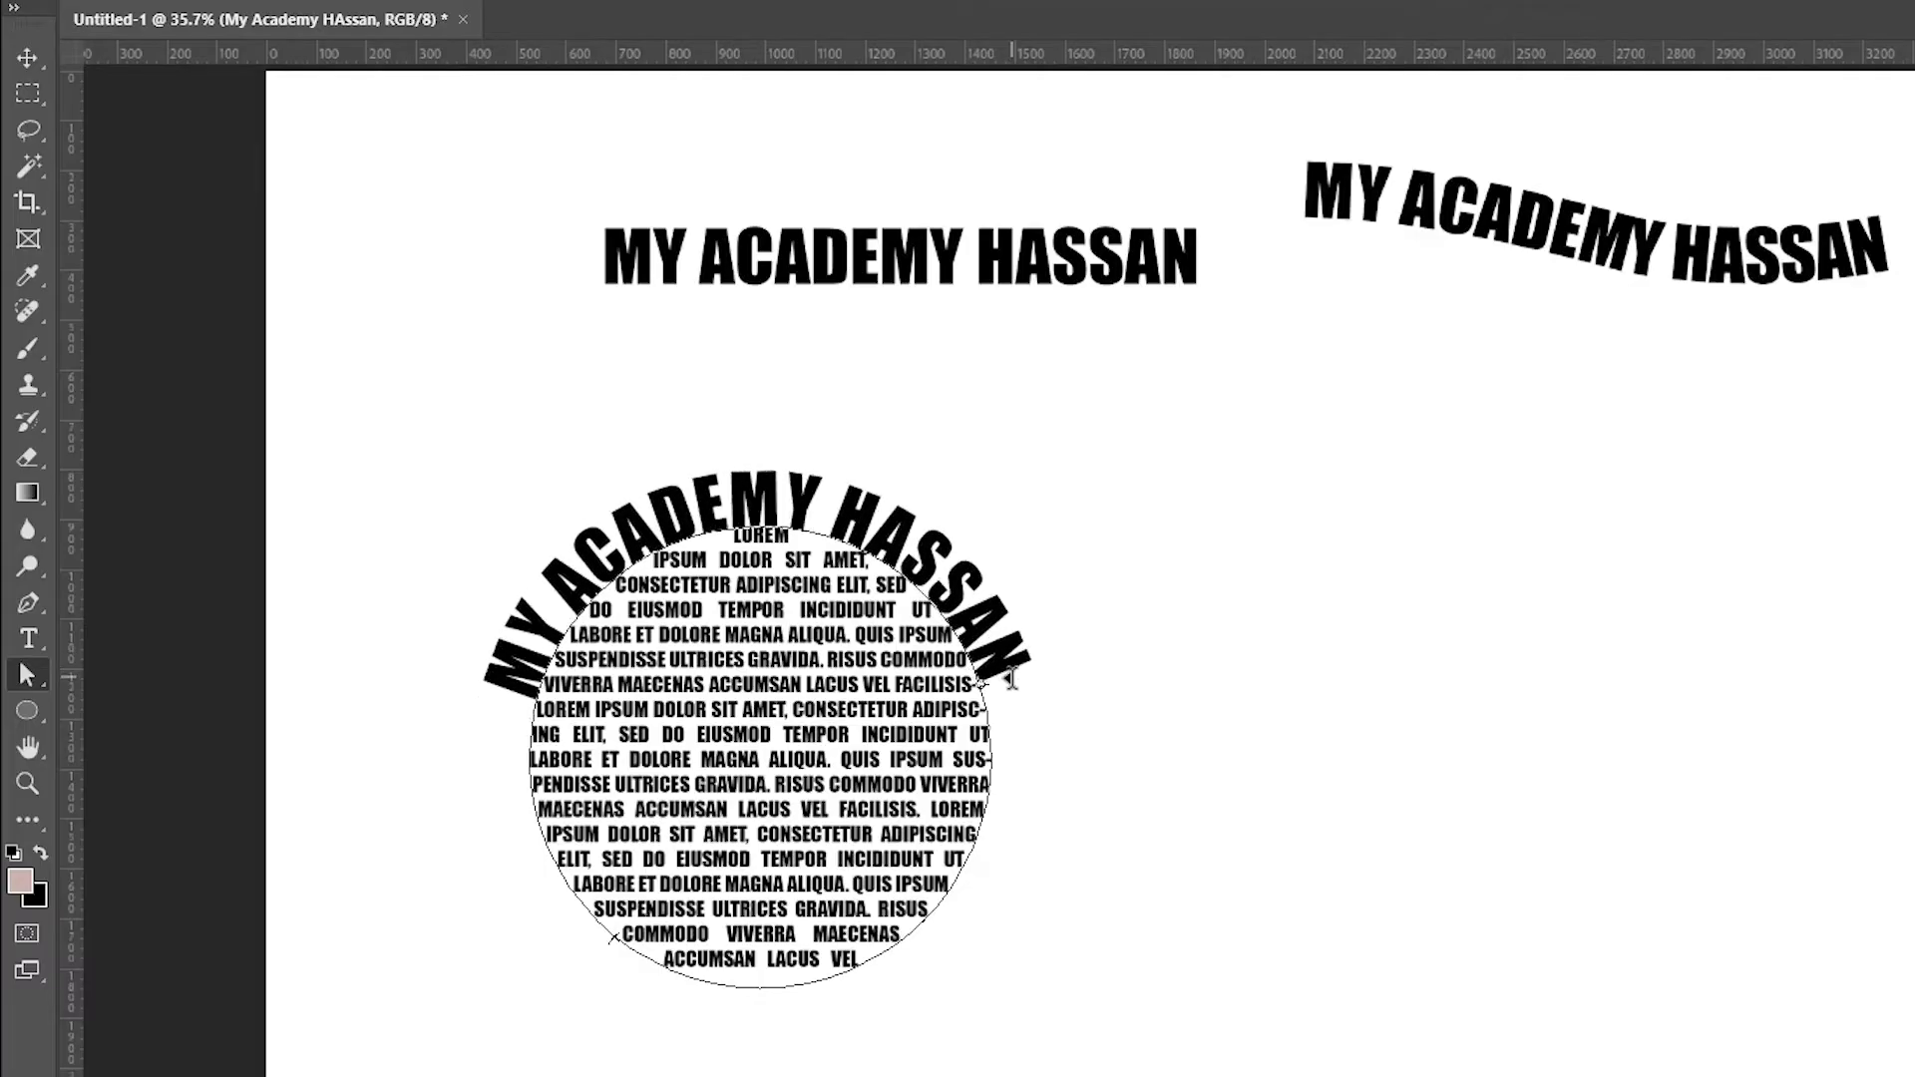
- Fill the Ellipse 1 circle with light blue, colour #6dbbf1
scroll(1012, 679, "down", 1)
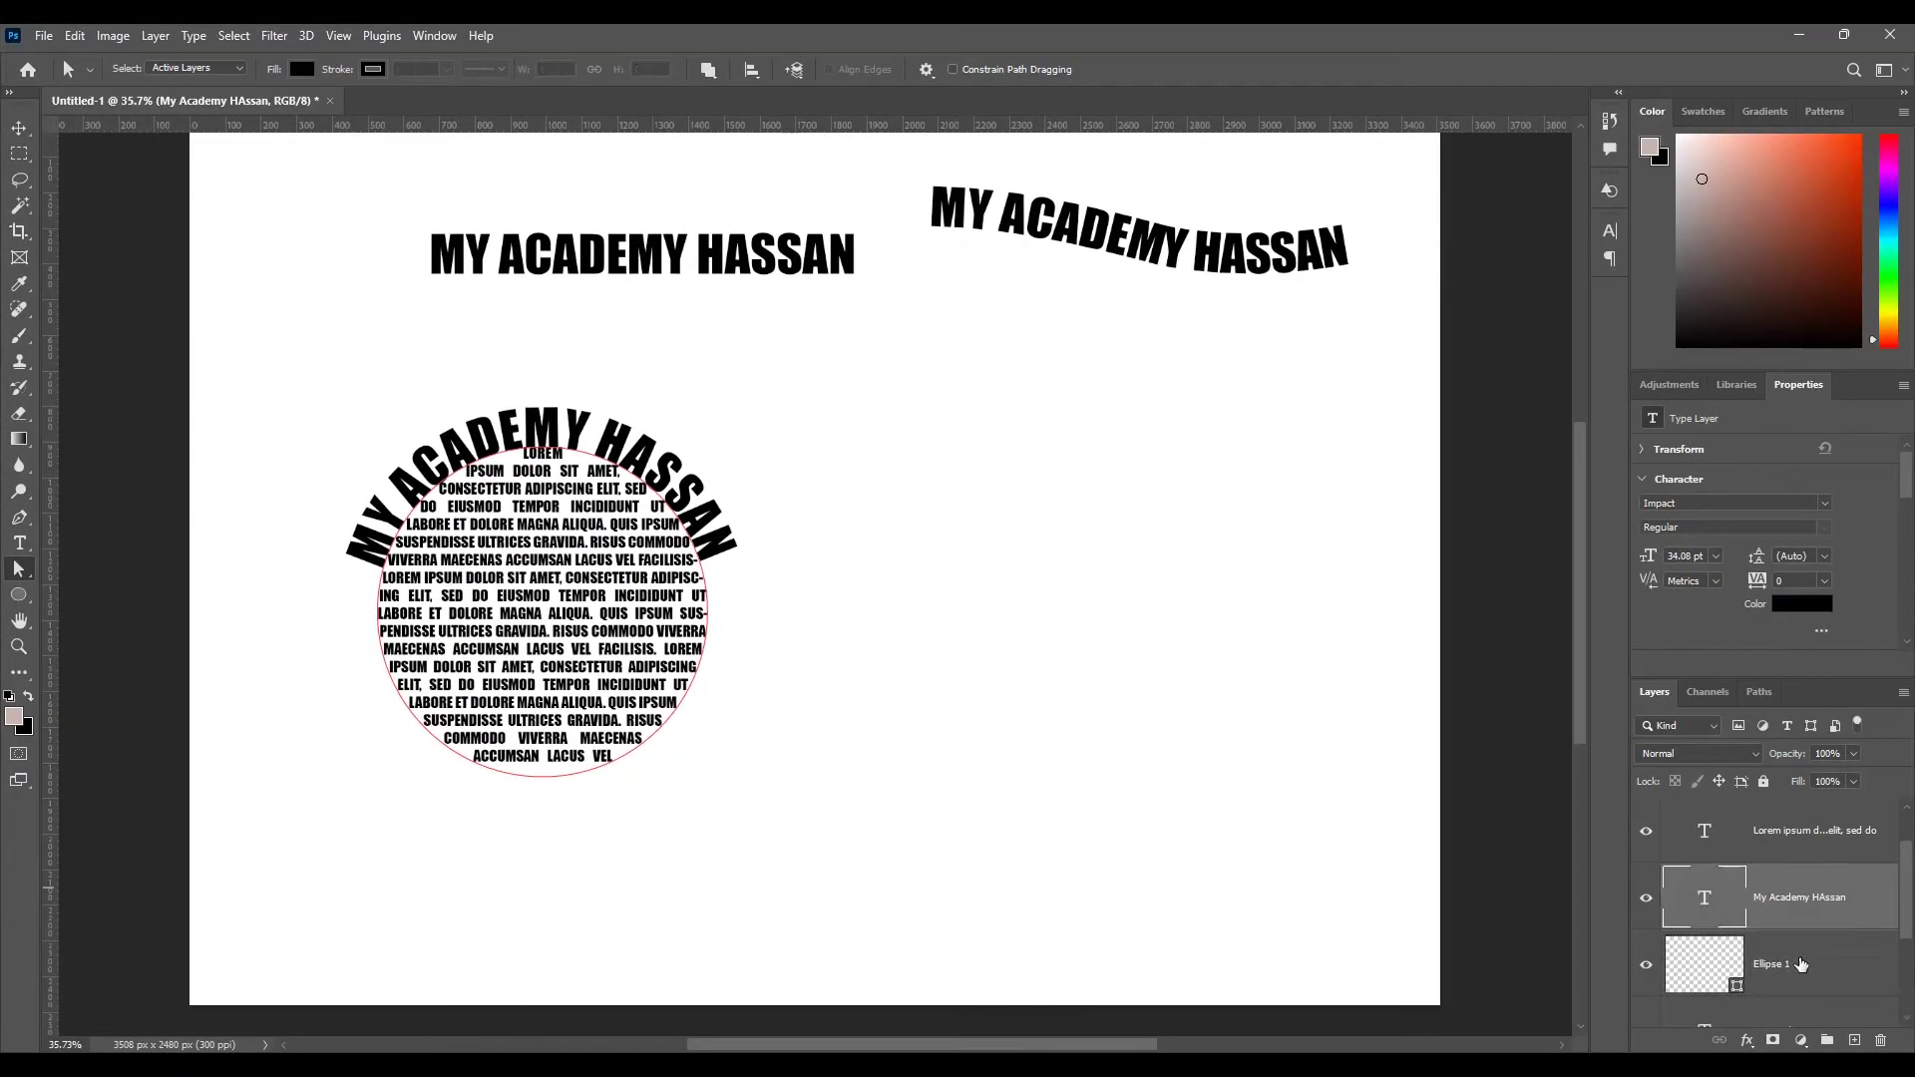
left_click(1914, 1063)
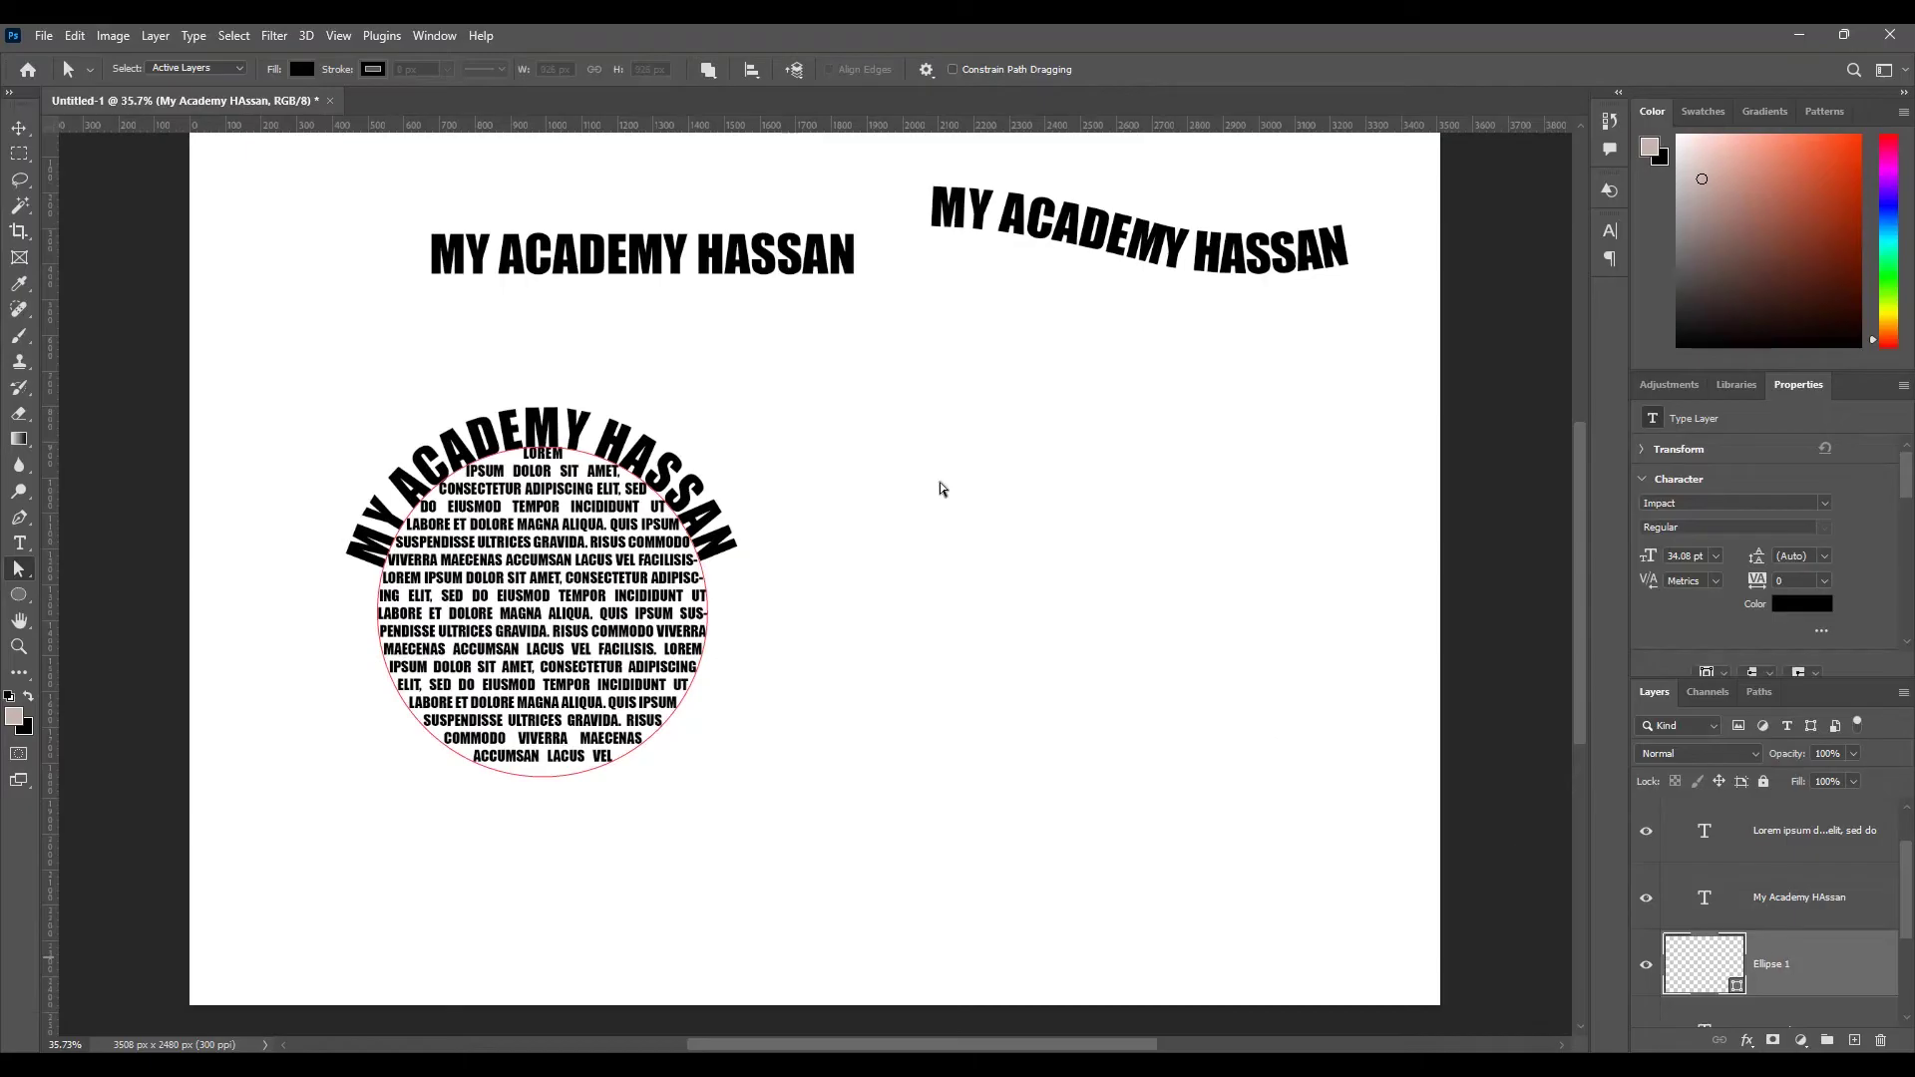
left_click(301, 68)
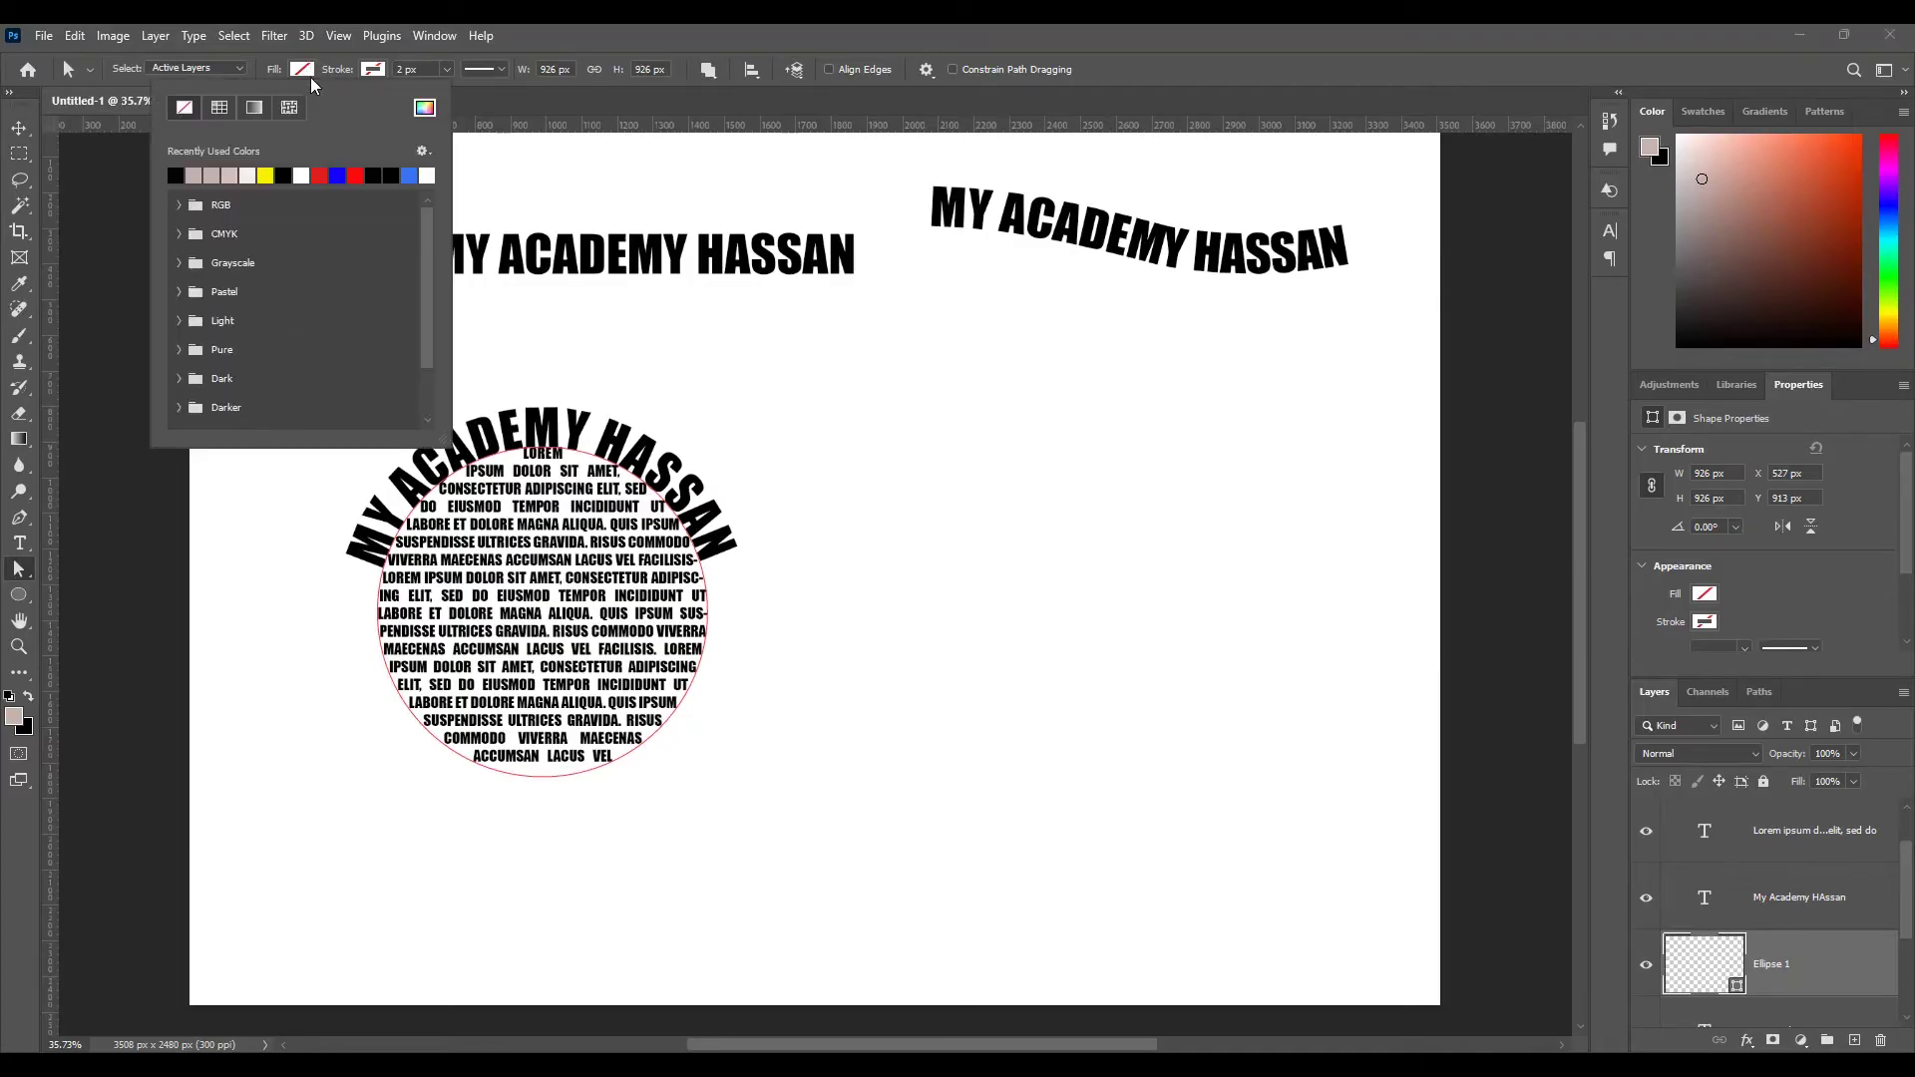
left_click(425, 108)
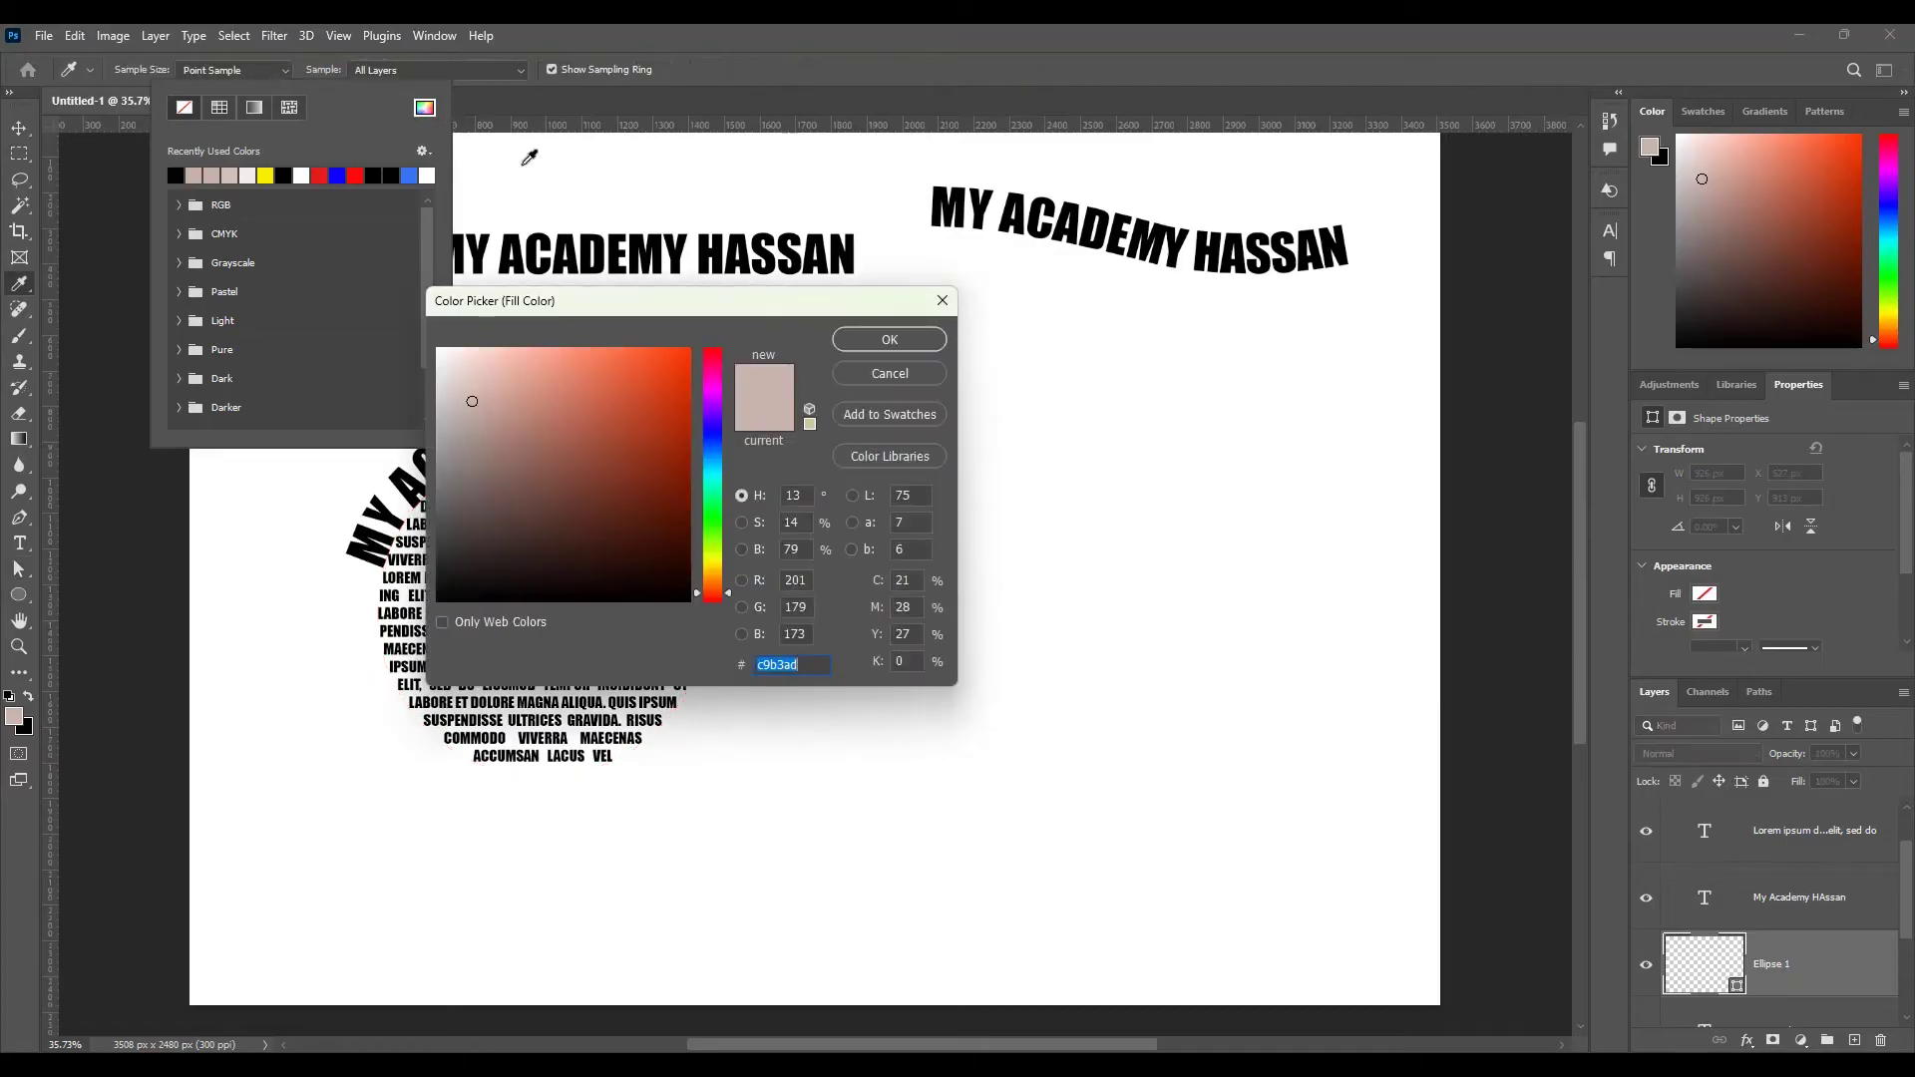
left_click_drag(685, 299, 1117, 239)
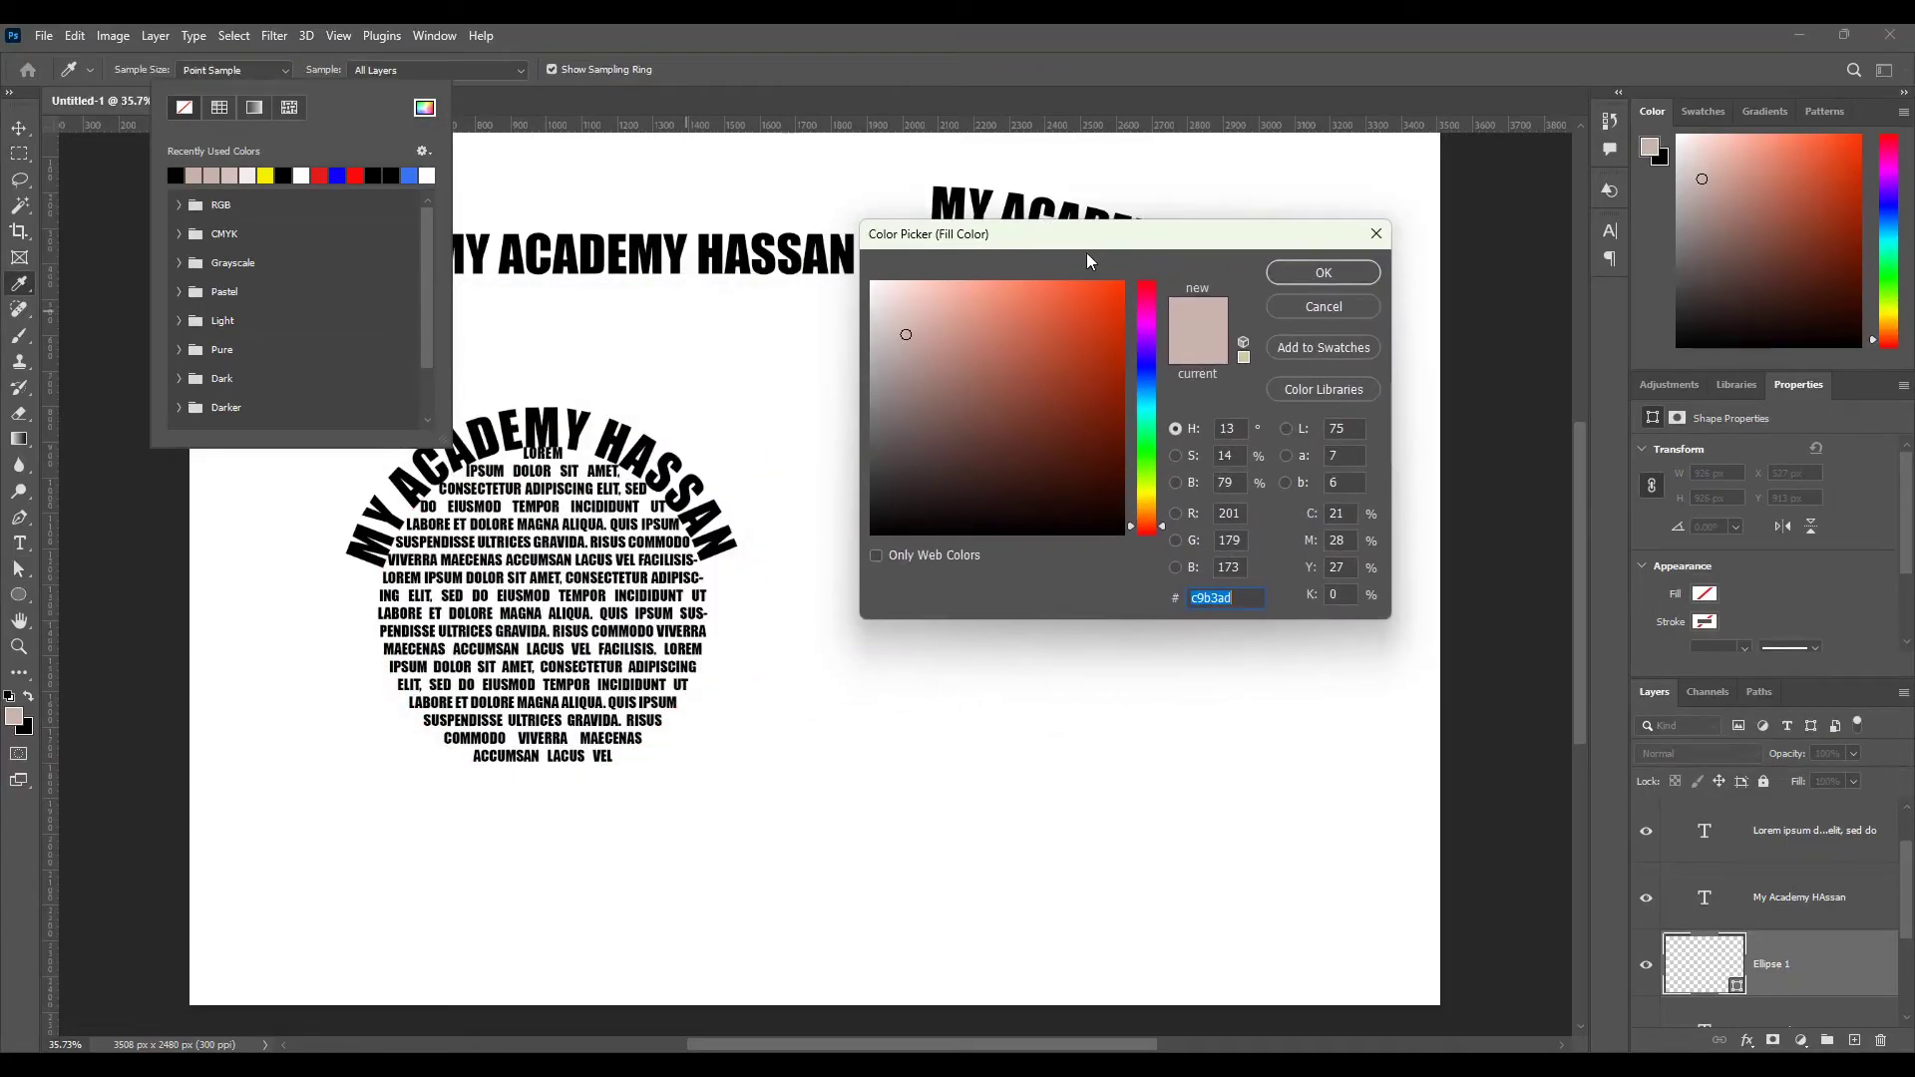
left_click(1152, 391)
left_click(1115, 313)
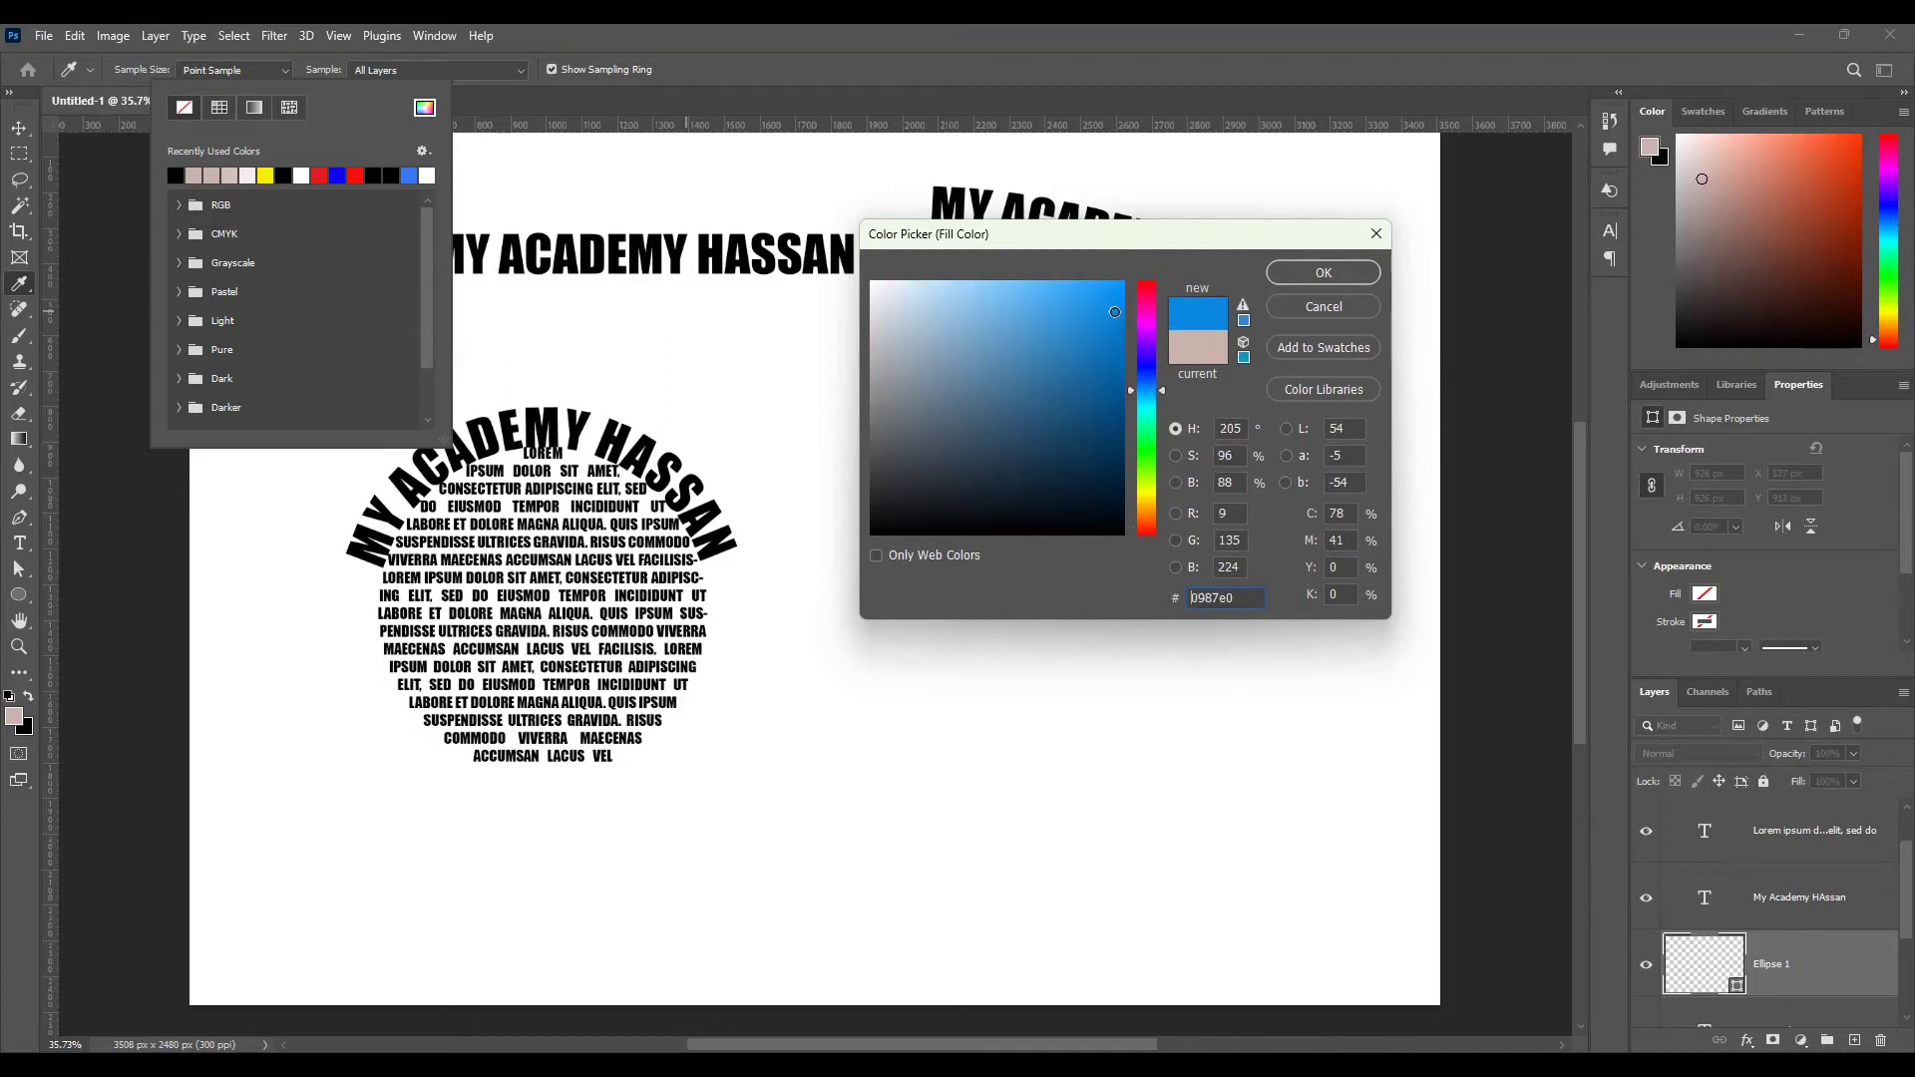
left_click_drag(1105, 303, 1007, 294)
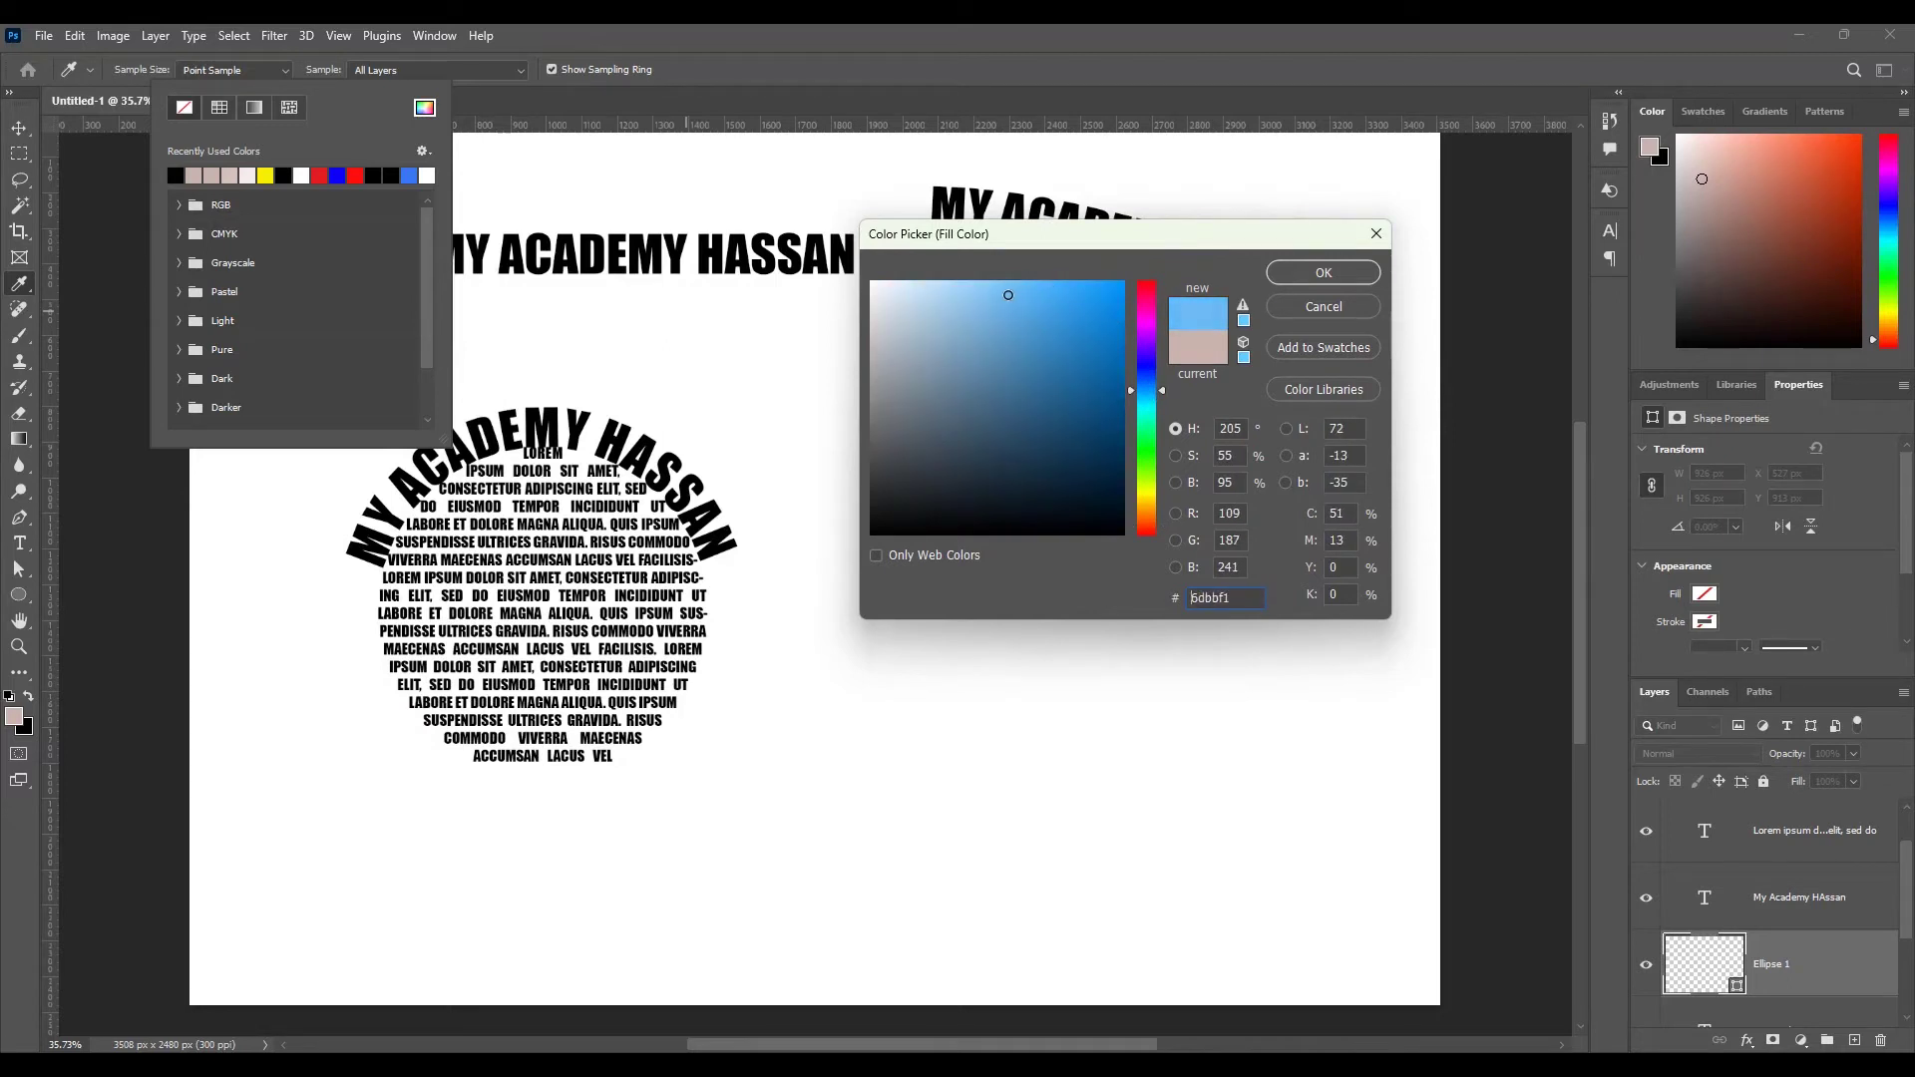
left_click(1336, 288)
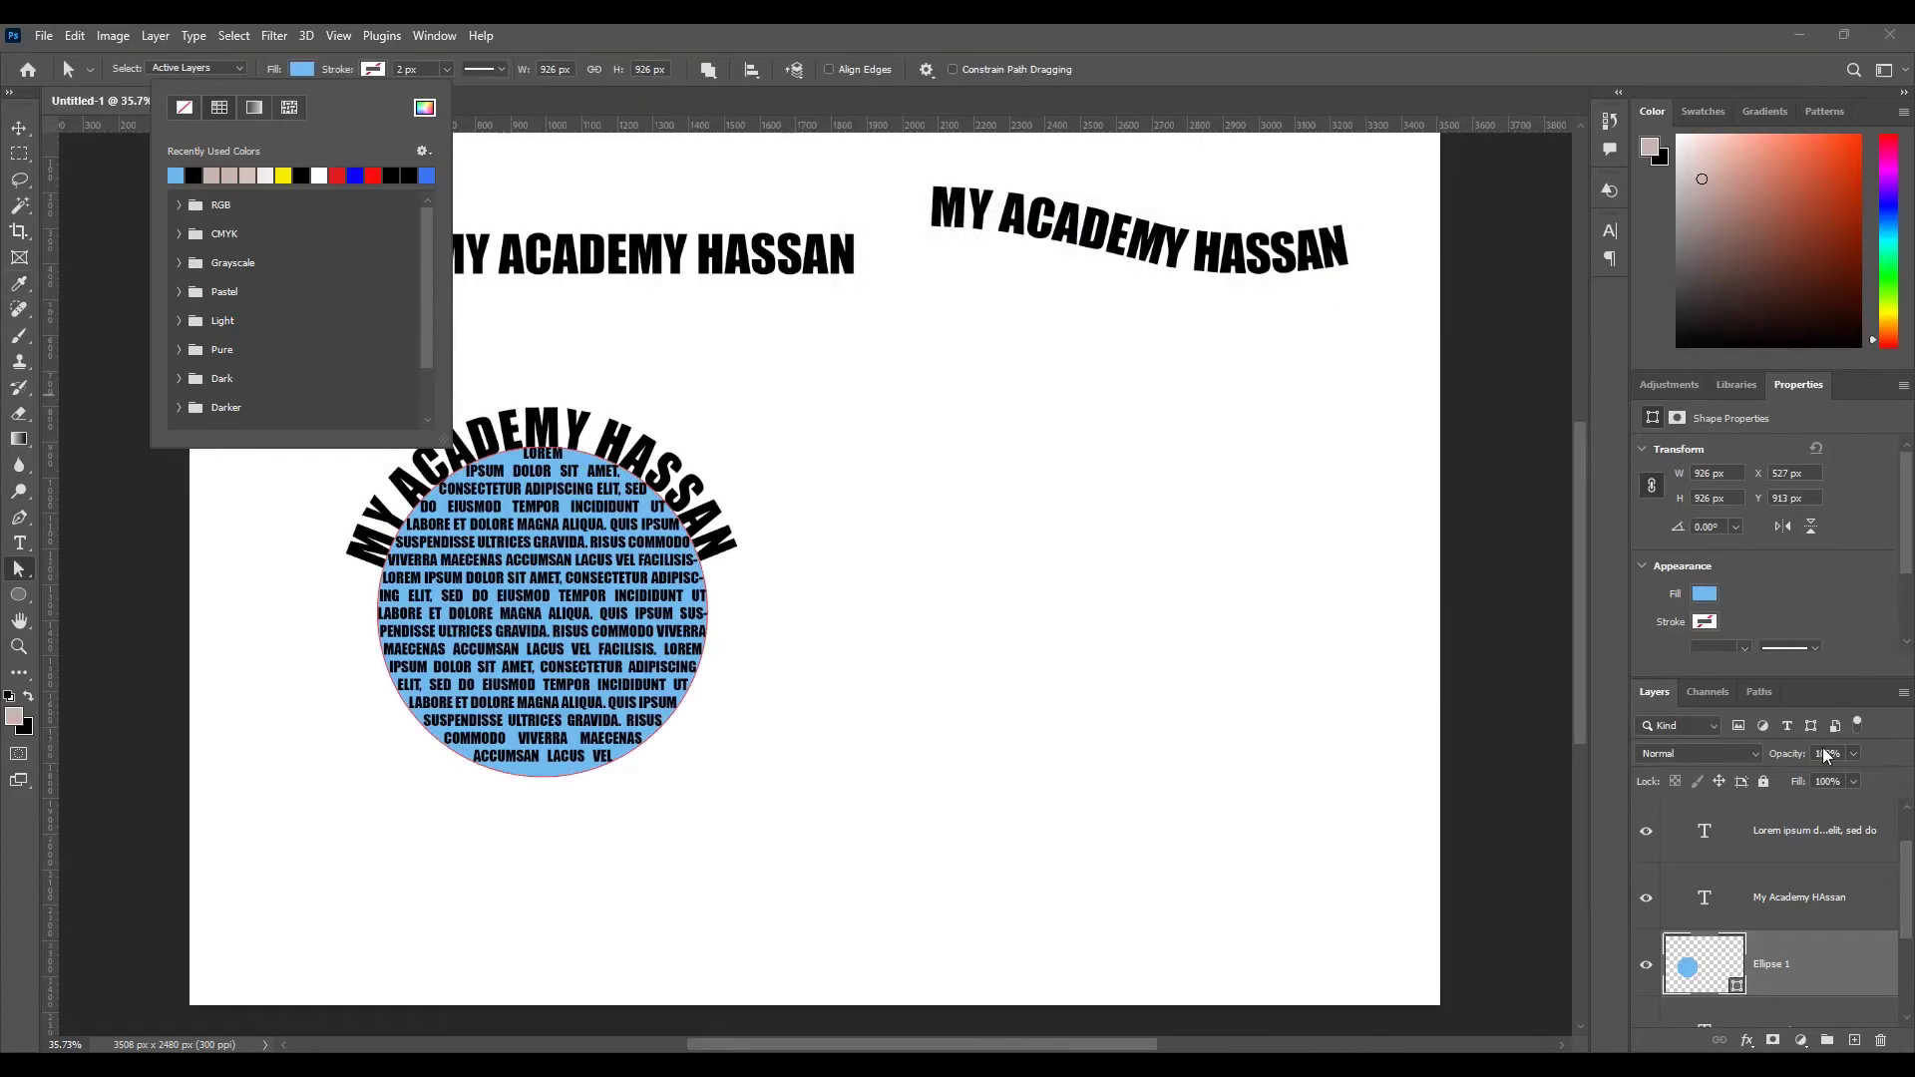
- Duplicate the Ellipse 1 layer and remove the fill from the copy
left_click_drag(1819, 967, 1854, 1040)
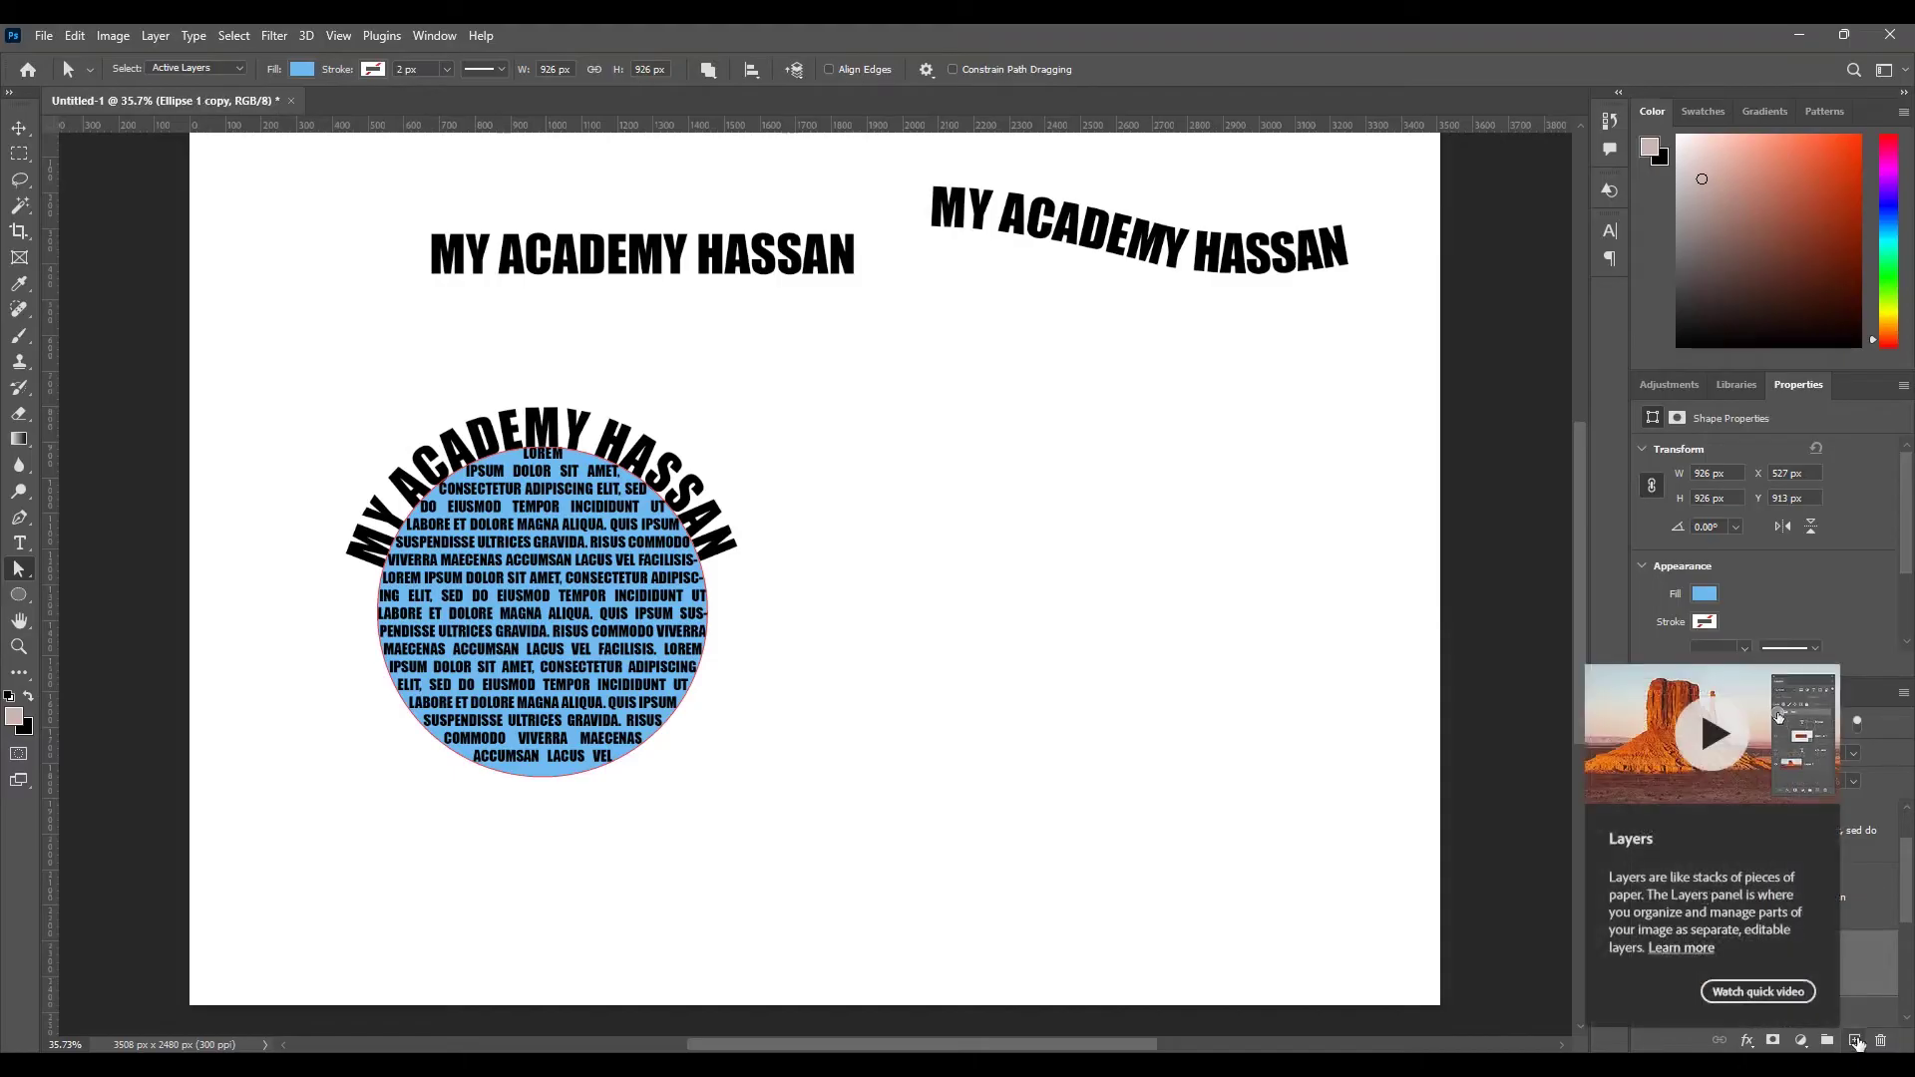
scroll(1706, 895, "down", 2)
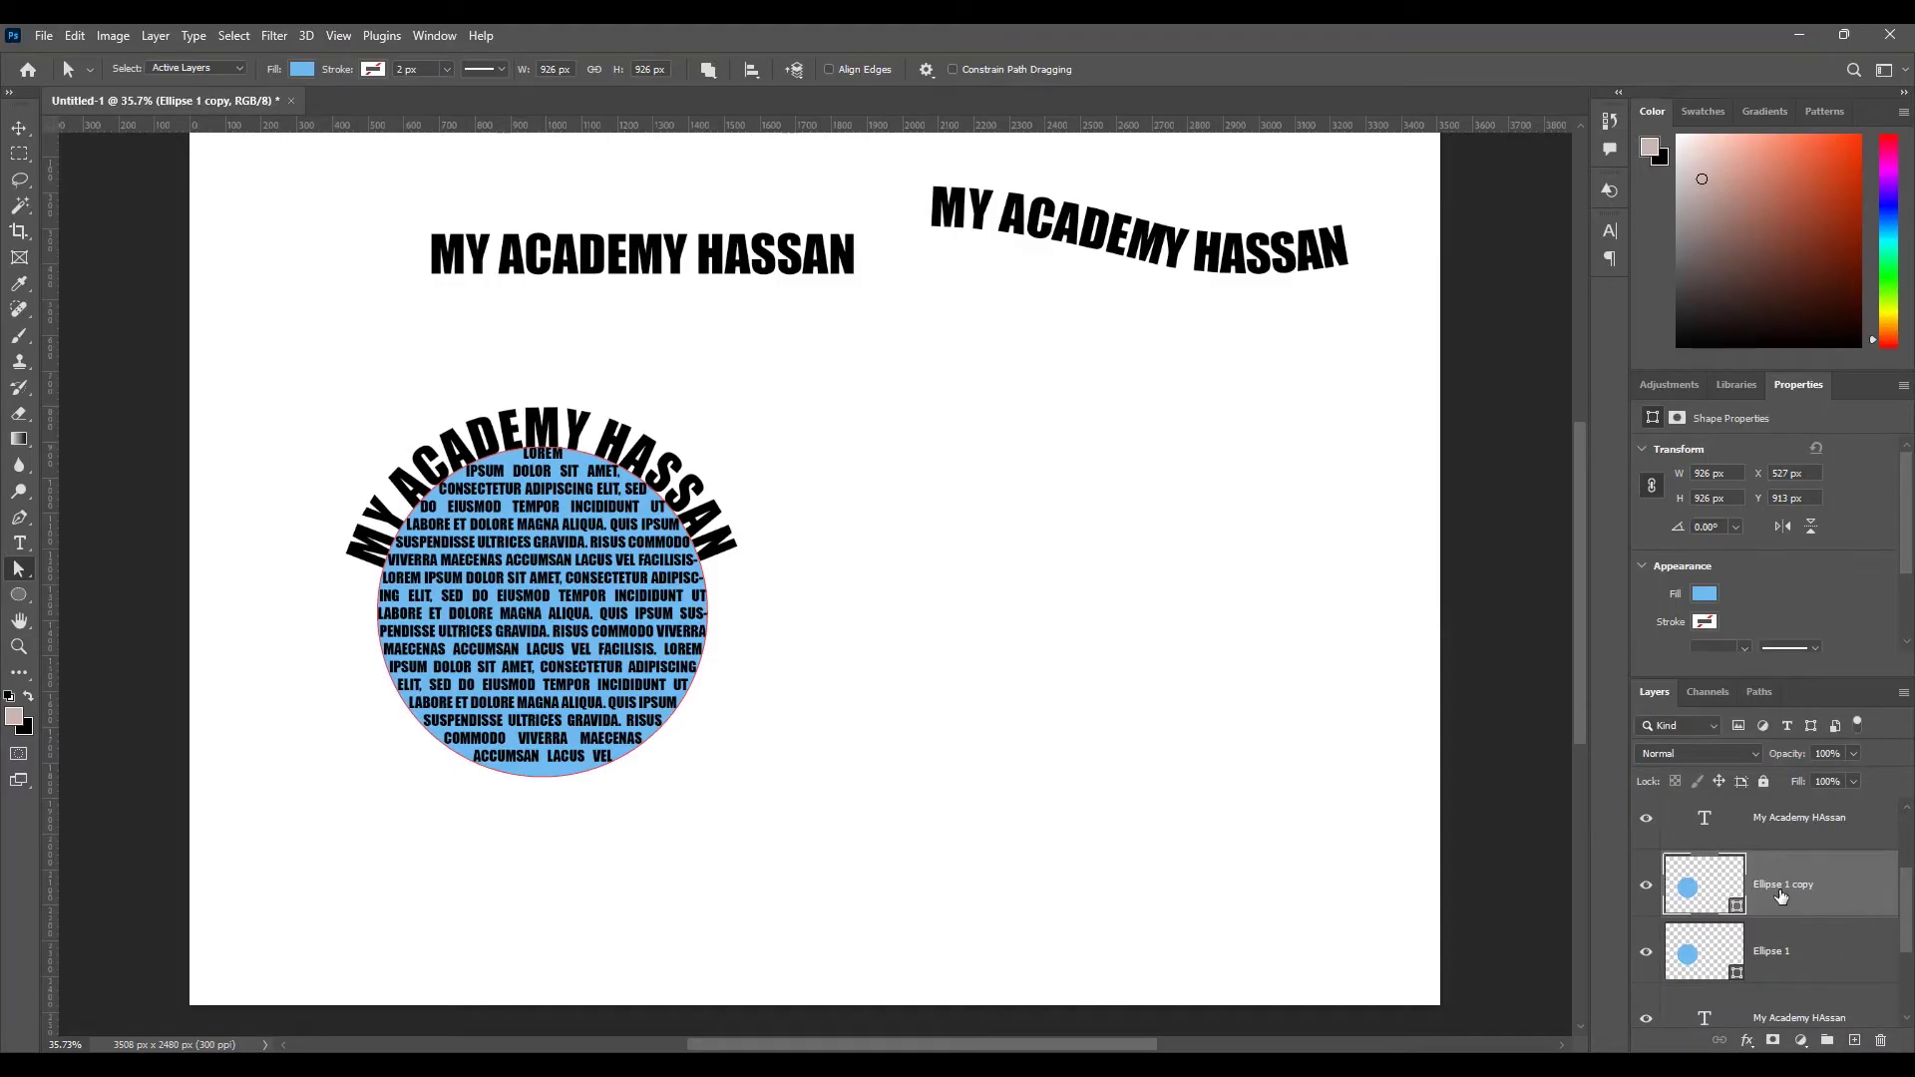
left_click(304, 71)
left_click(185, 106)
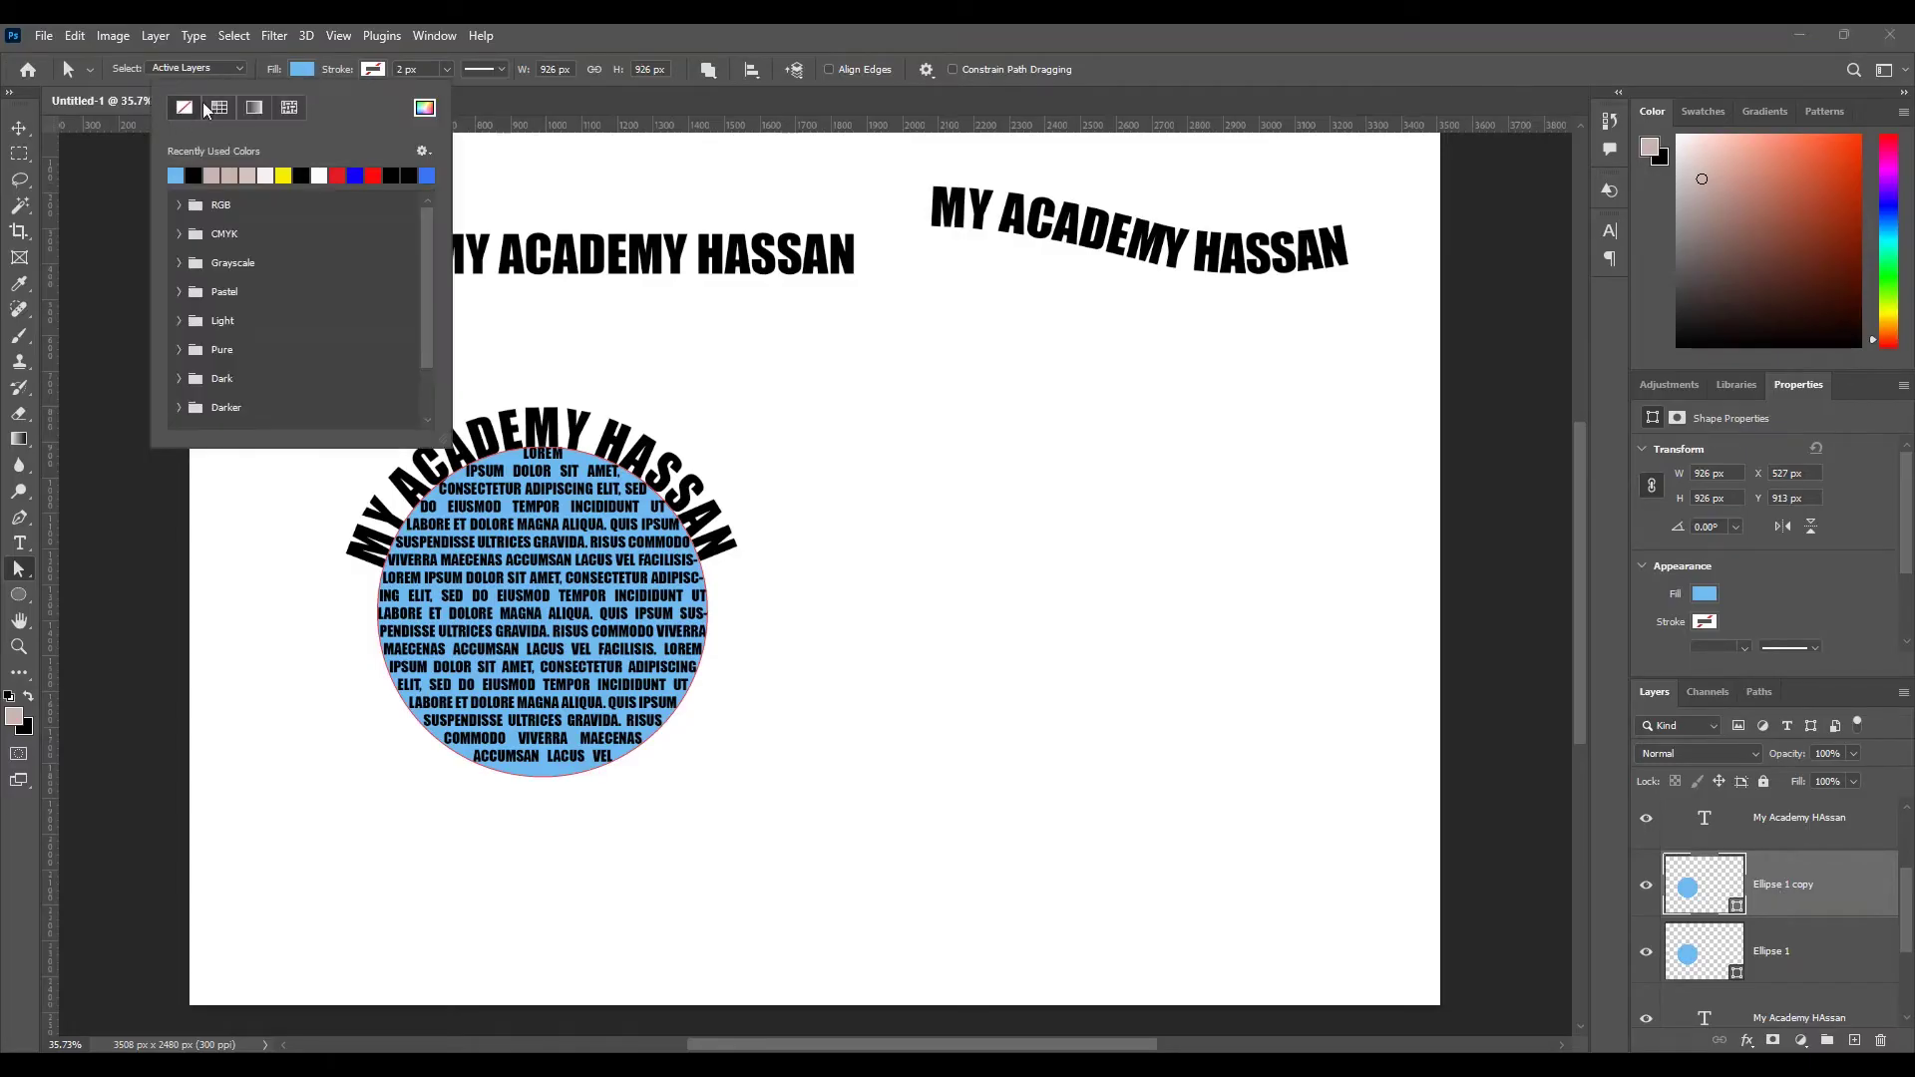
- Give the Ellipse 1 copy a red stroke about 48 px wide
left_click(373, 70)
left_click(373, 70)
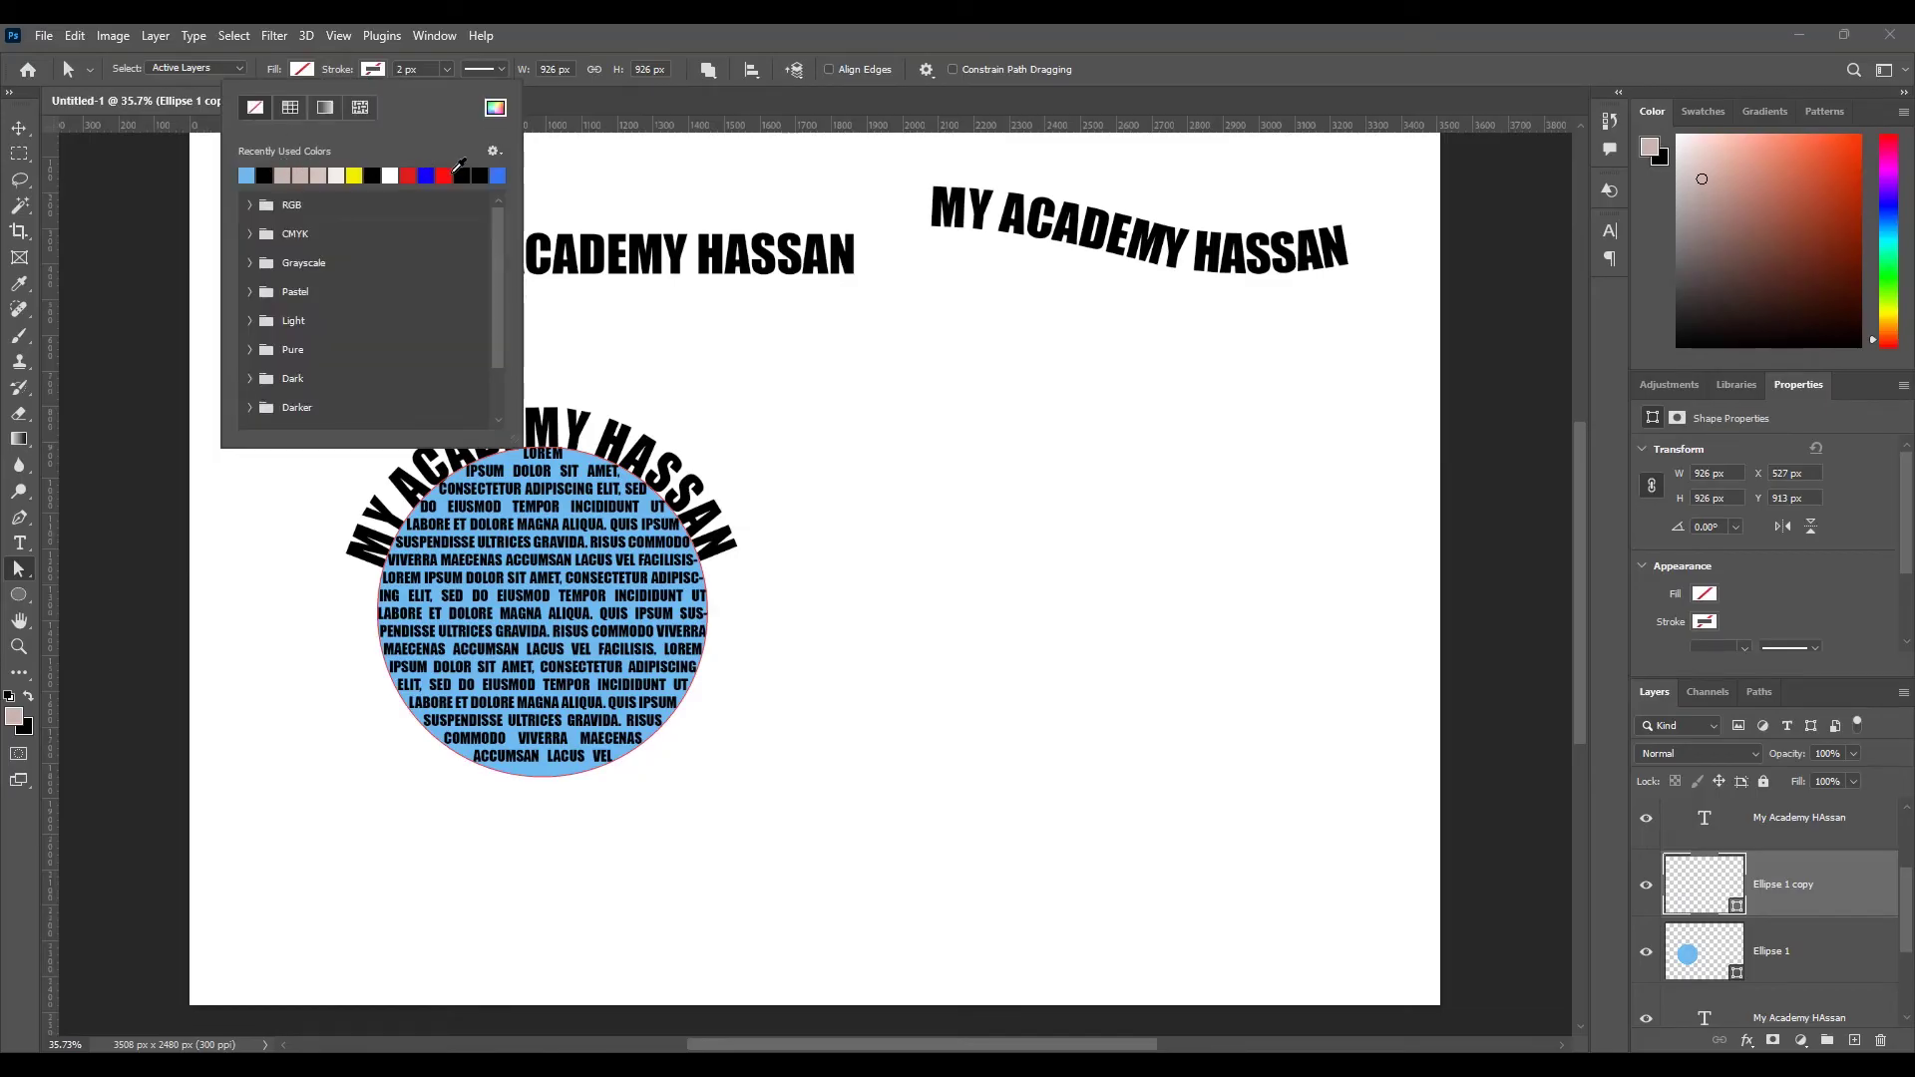
left_click(451, 175)
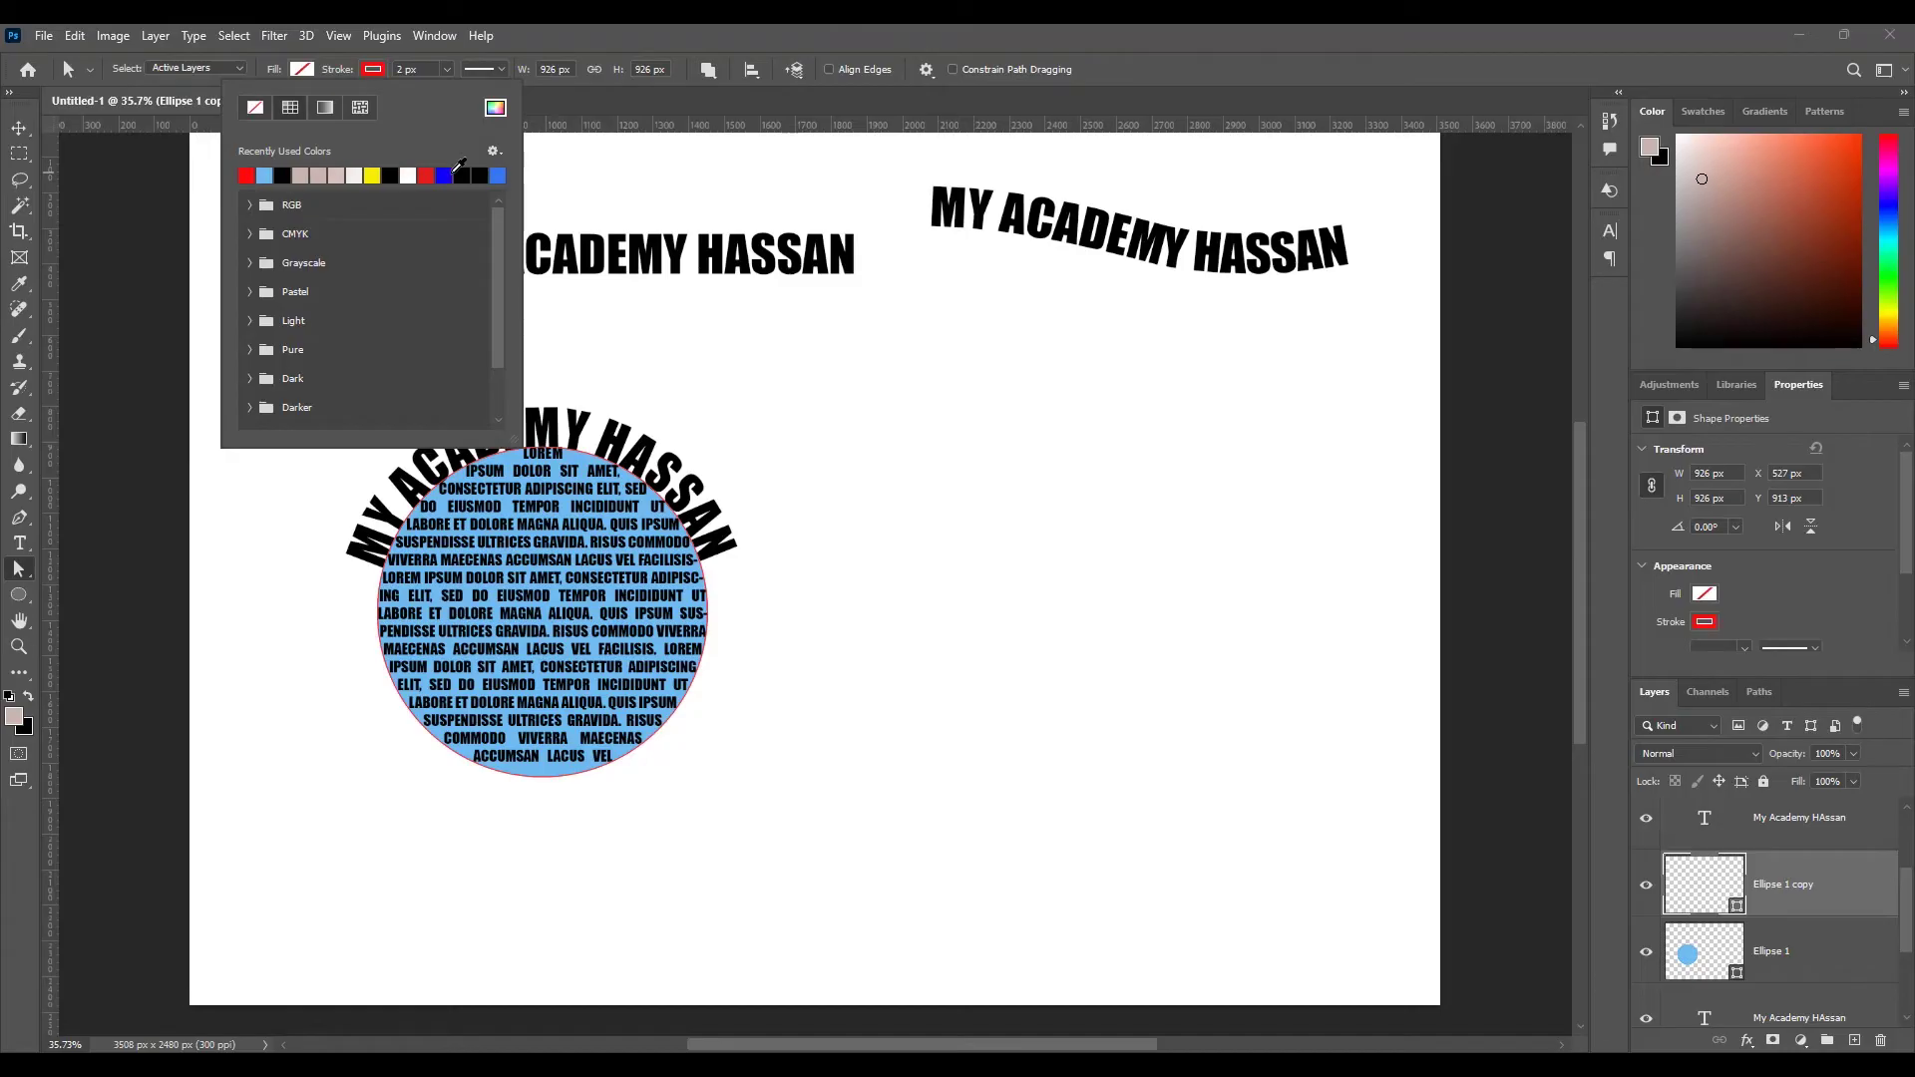
left_click(433, 59)
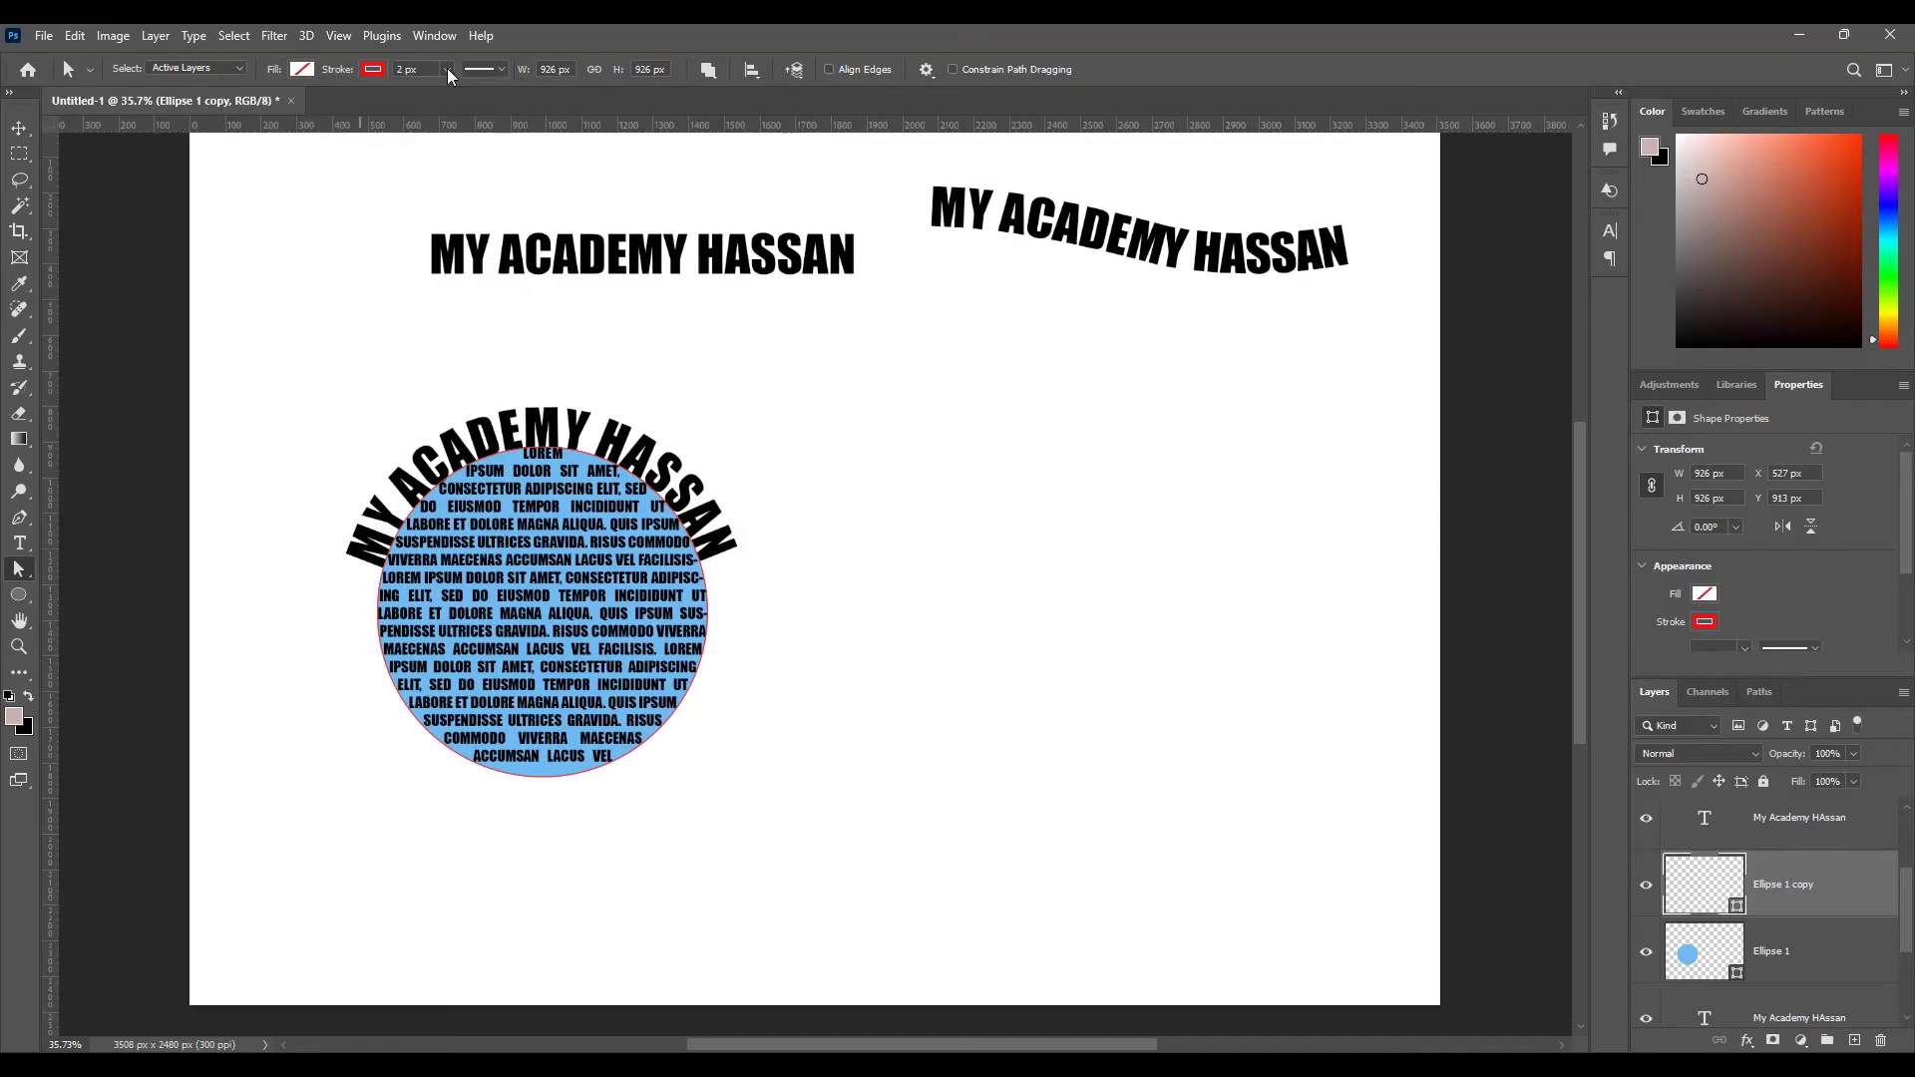
left_click(447, 70)
left_click_drag(447, 94, 465, 94)
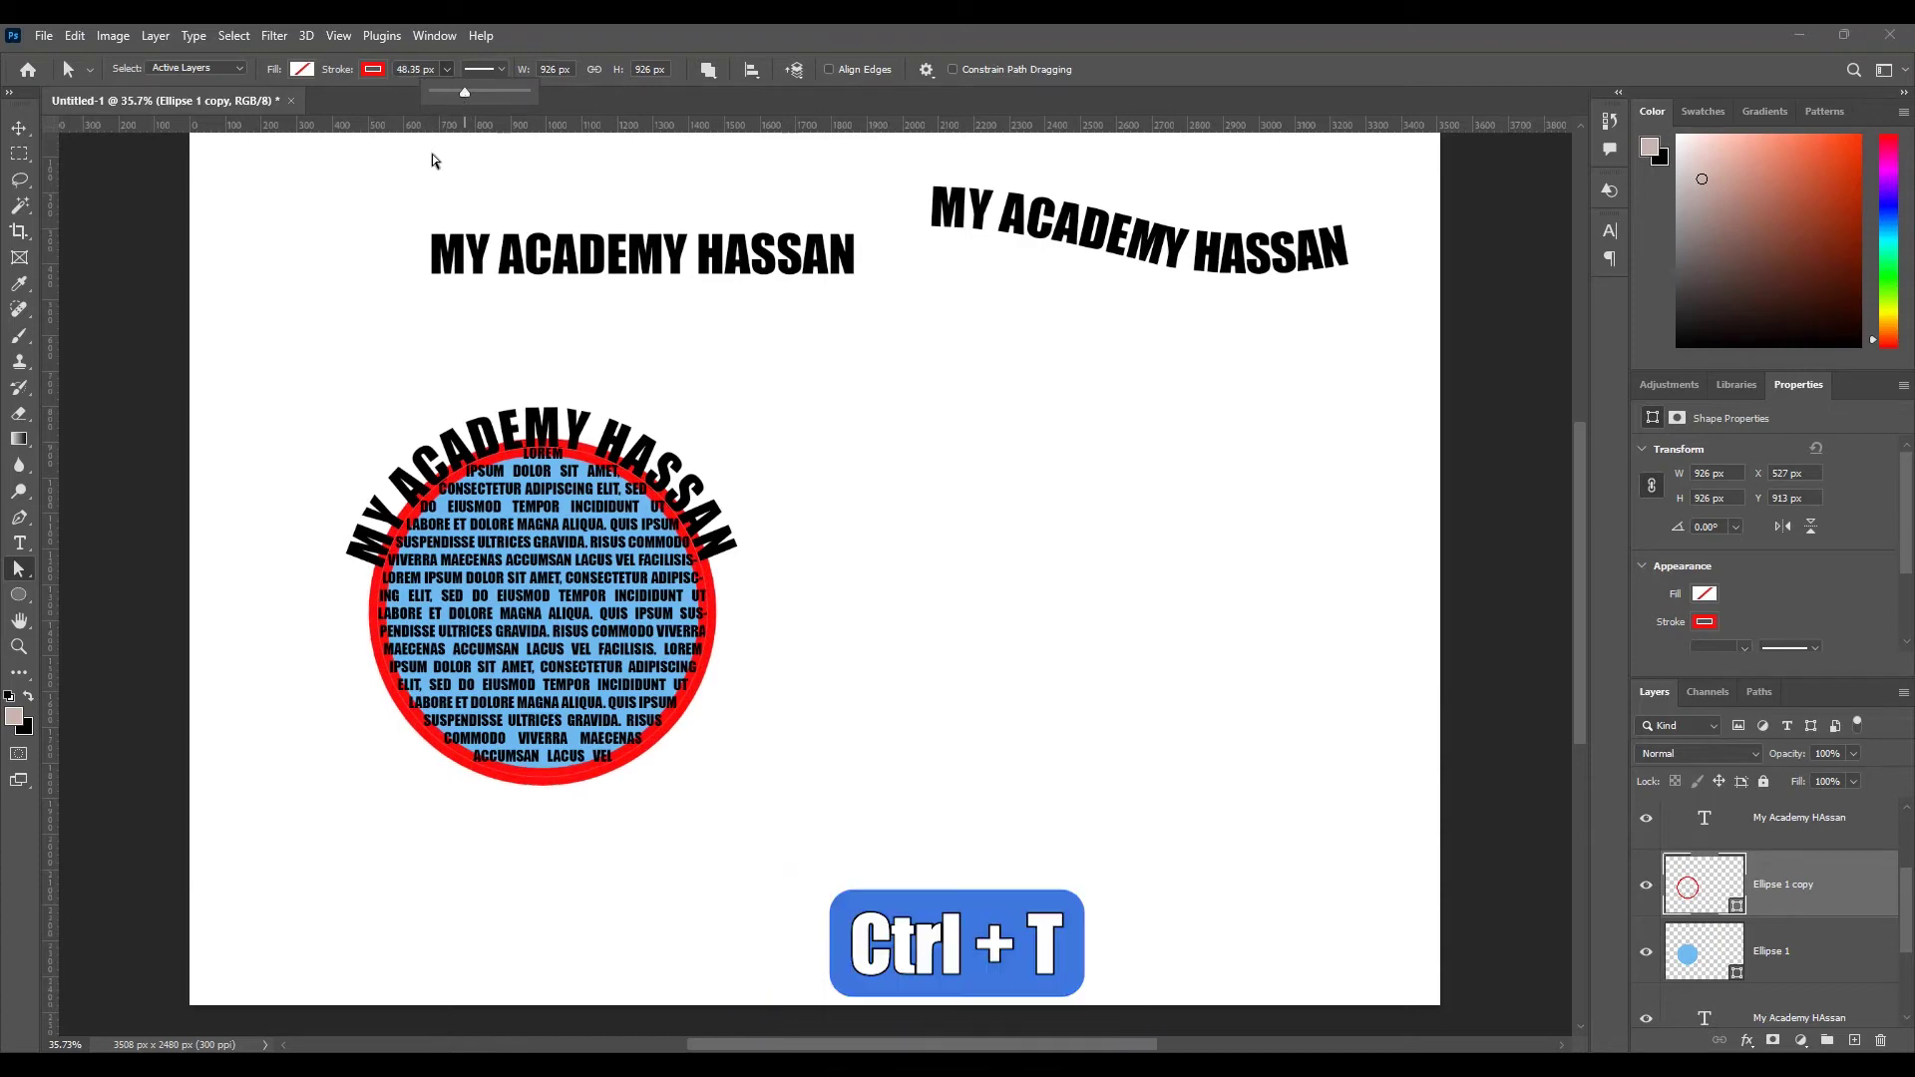
- Enlarge the red ring from its centre to about 1234 px across so it surrounds the curved title
key("ctrl+t")
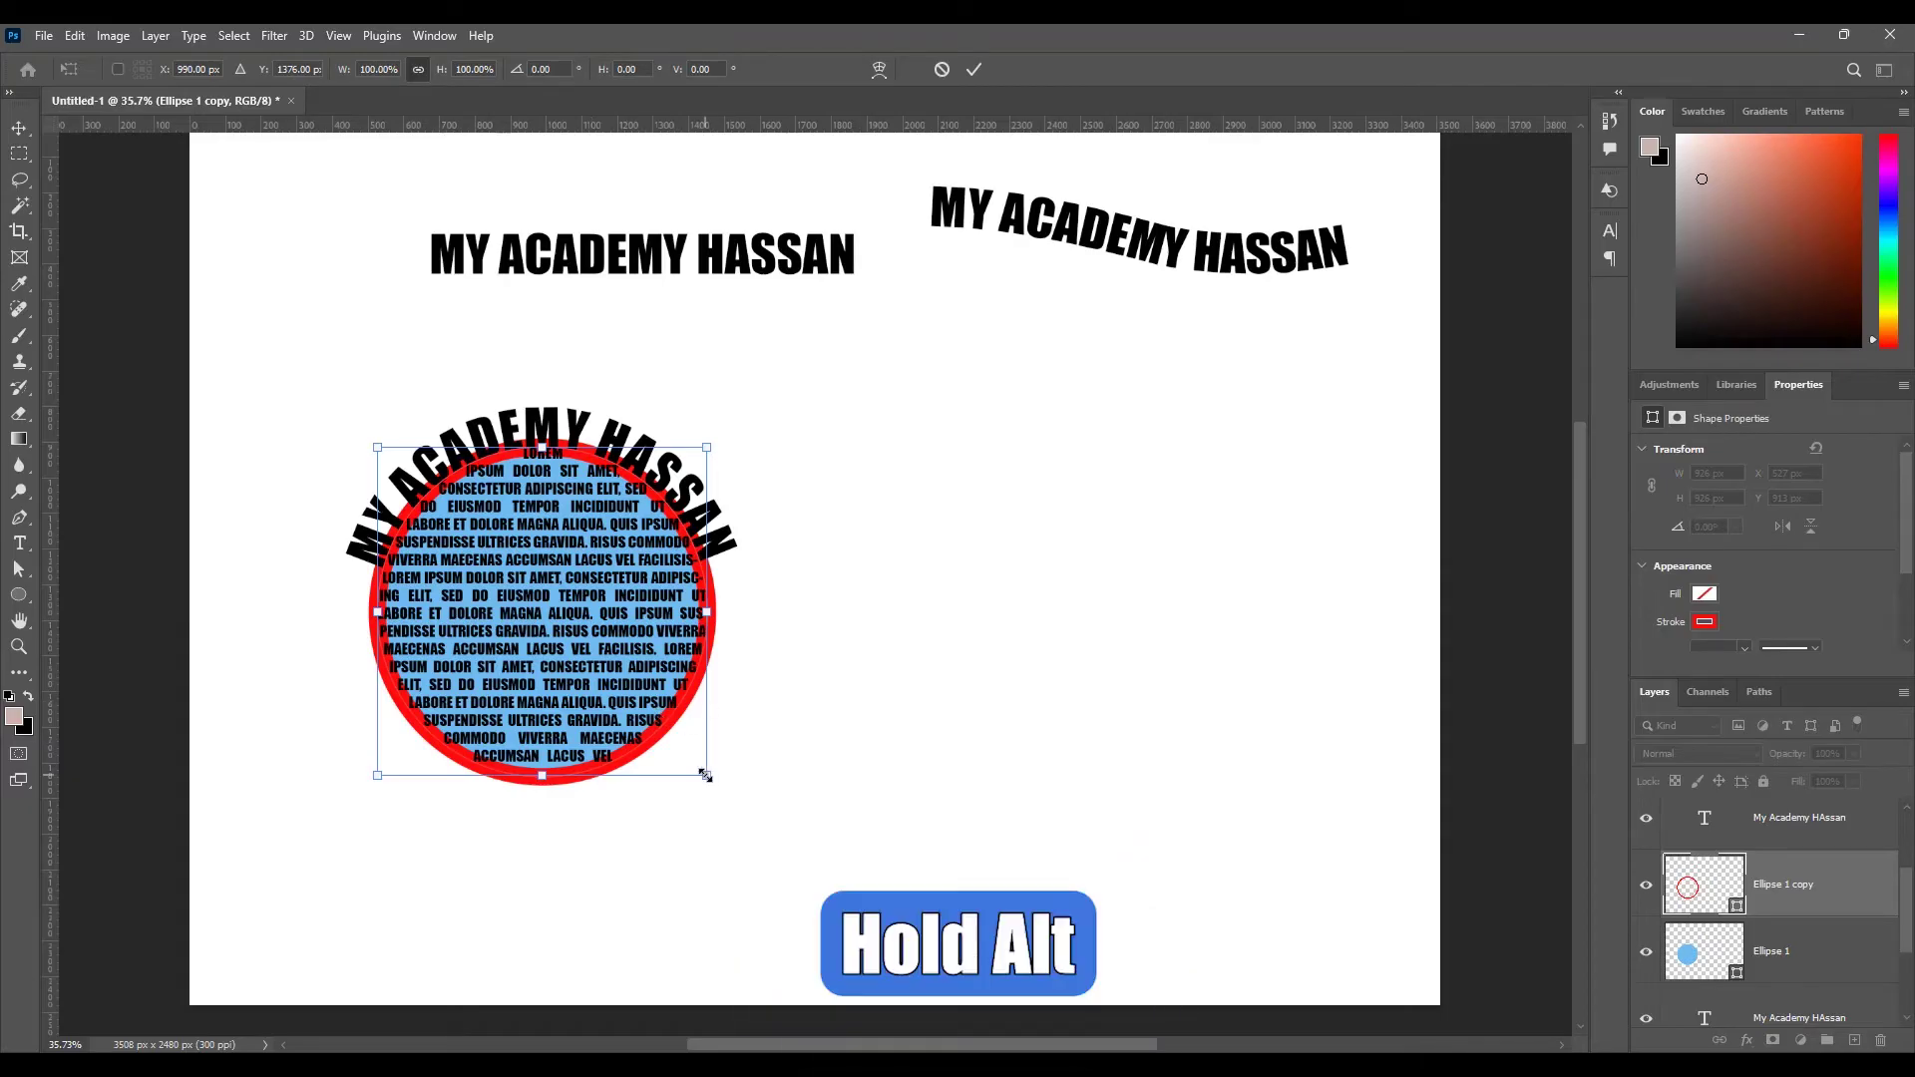
left_click_drag(708, 777, 759, 840)
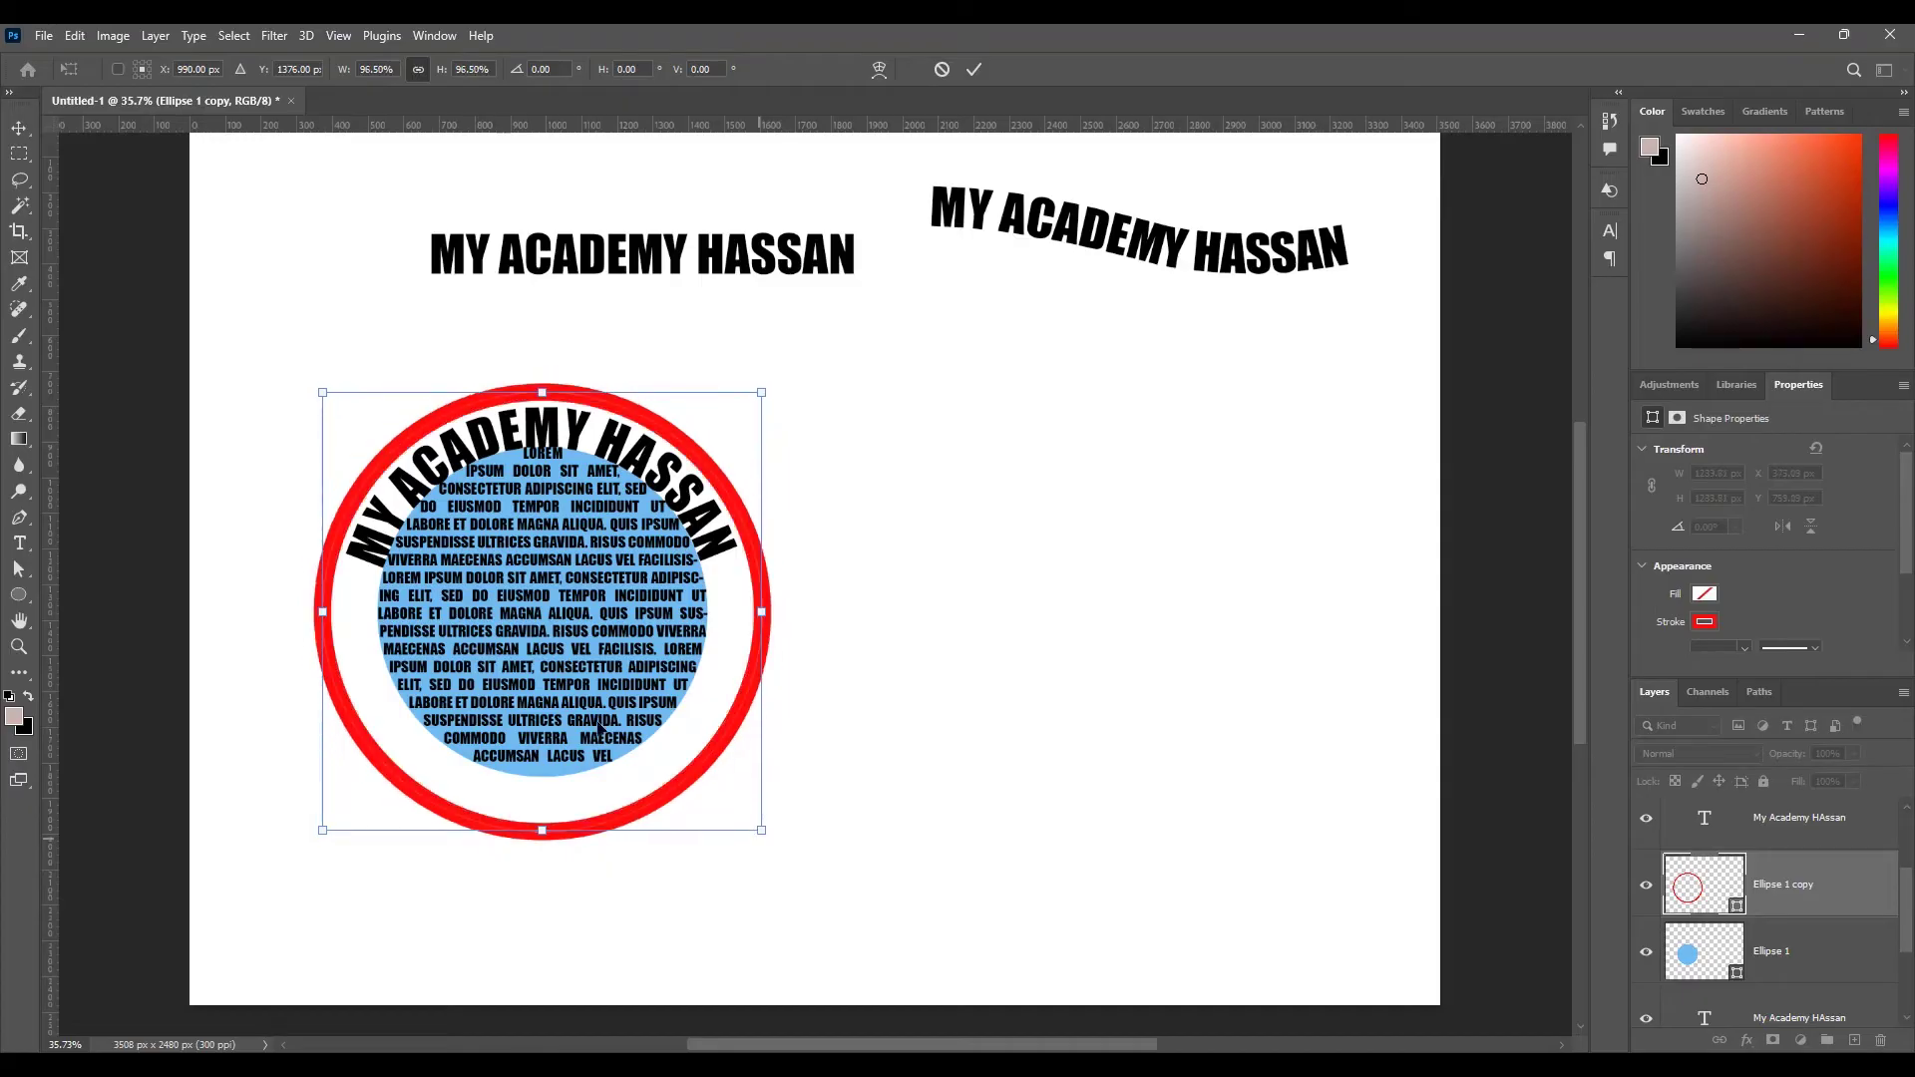
left_click(19, 128)
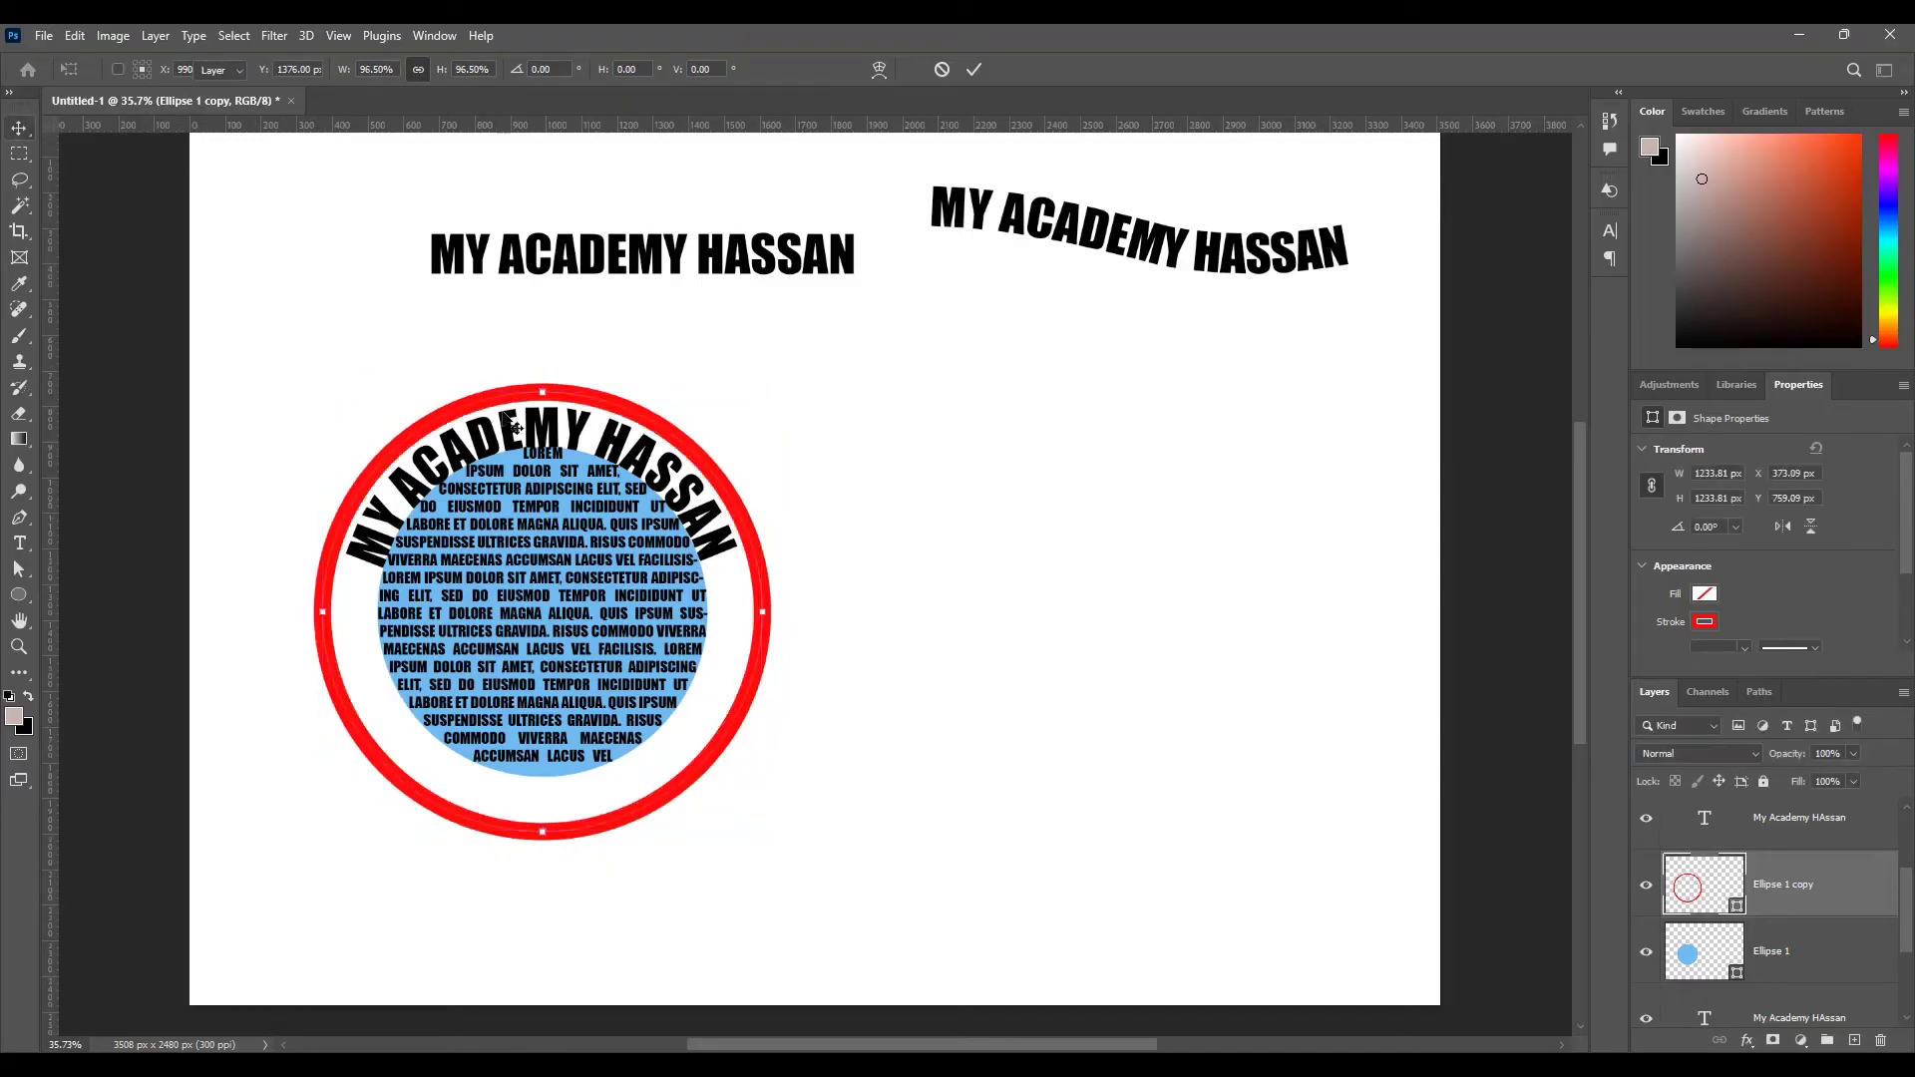
- Increase the tracking of the curved title text around the circle to 220
left_click(518, 436)
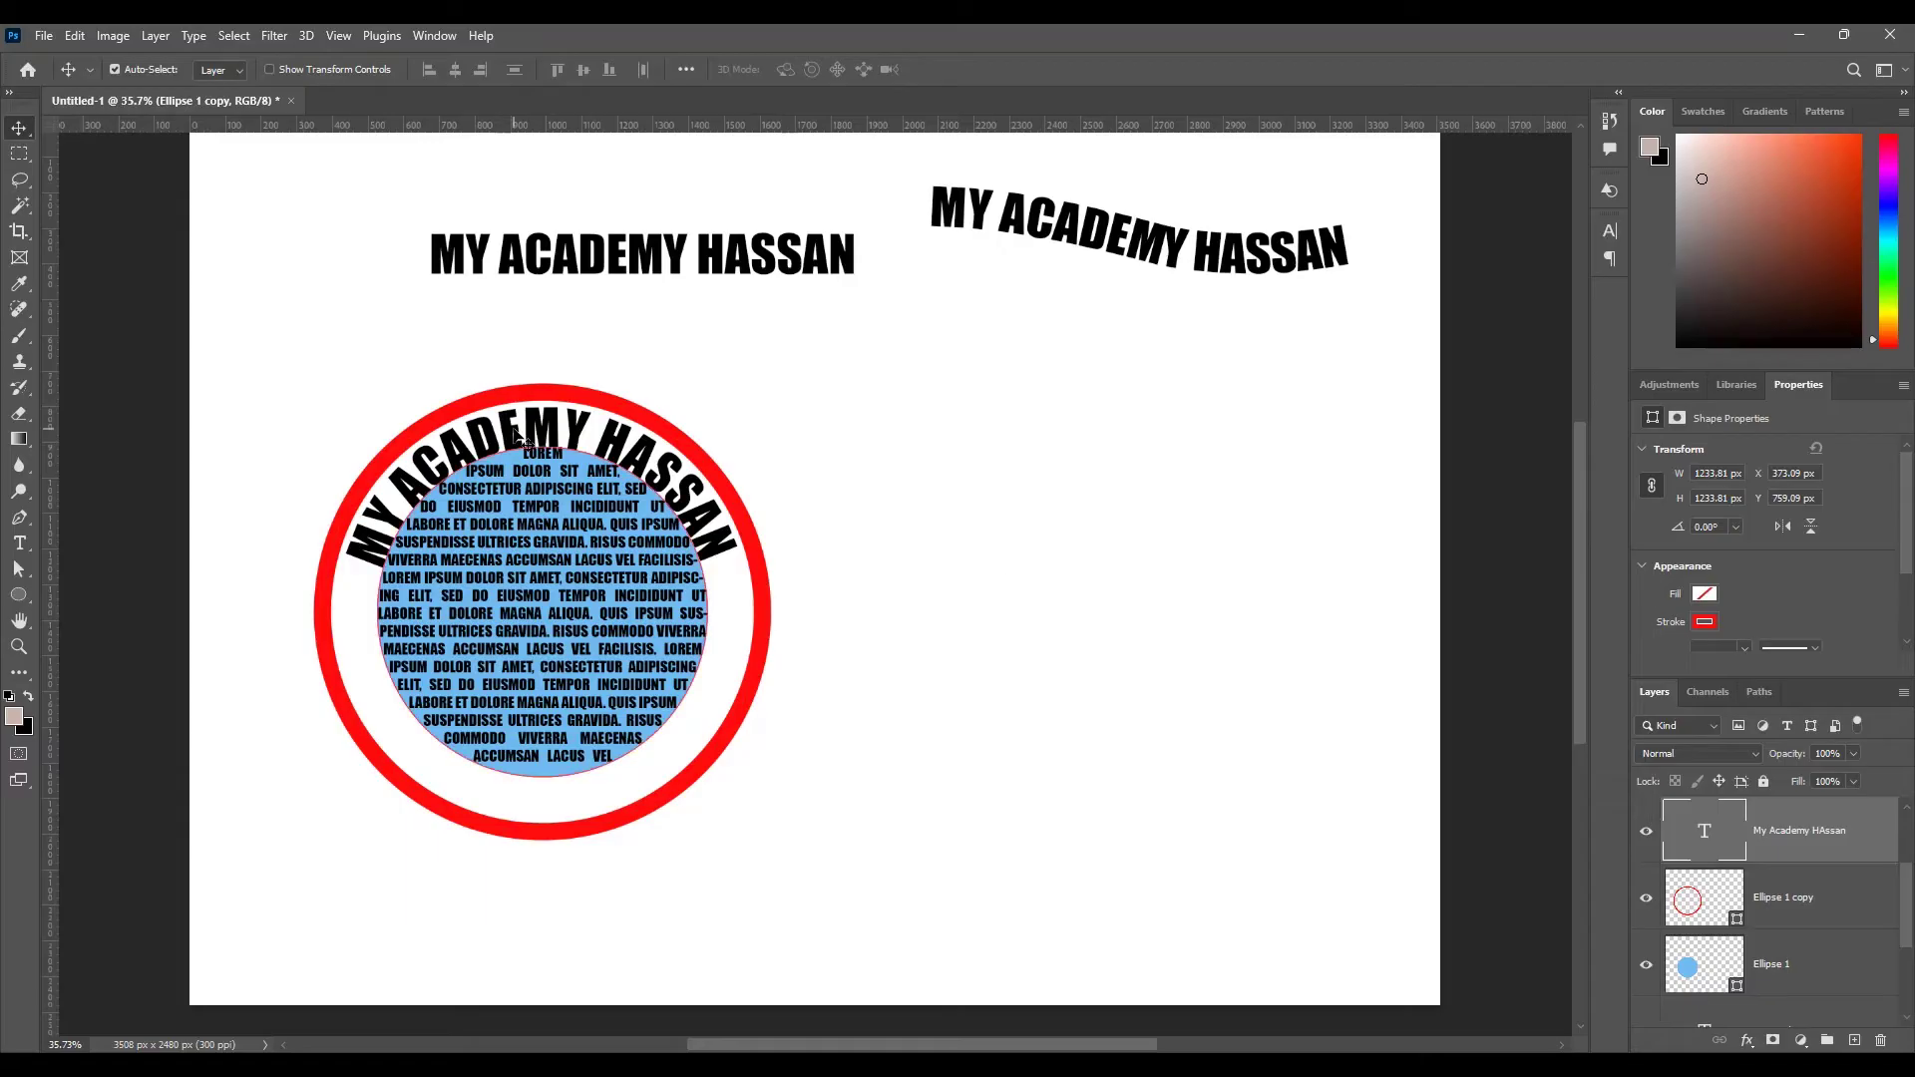
left_click(1801, 850)
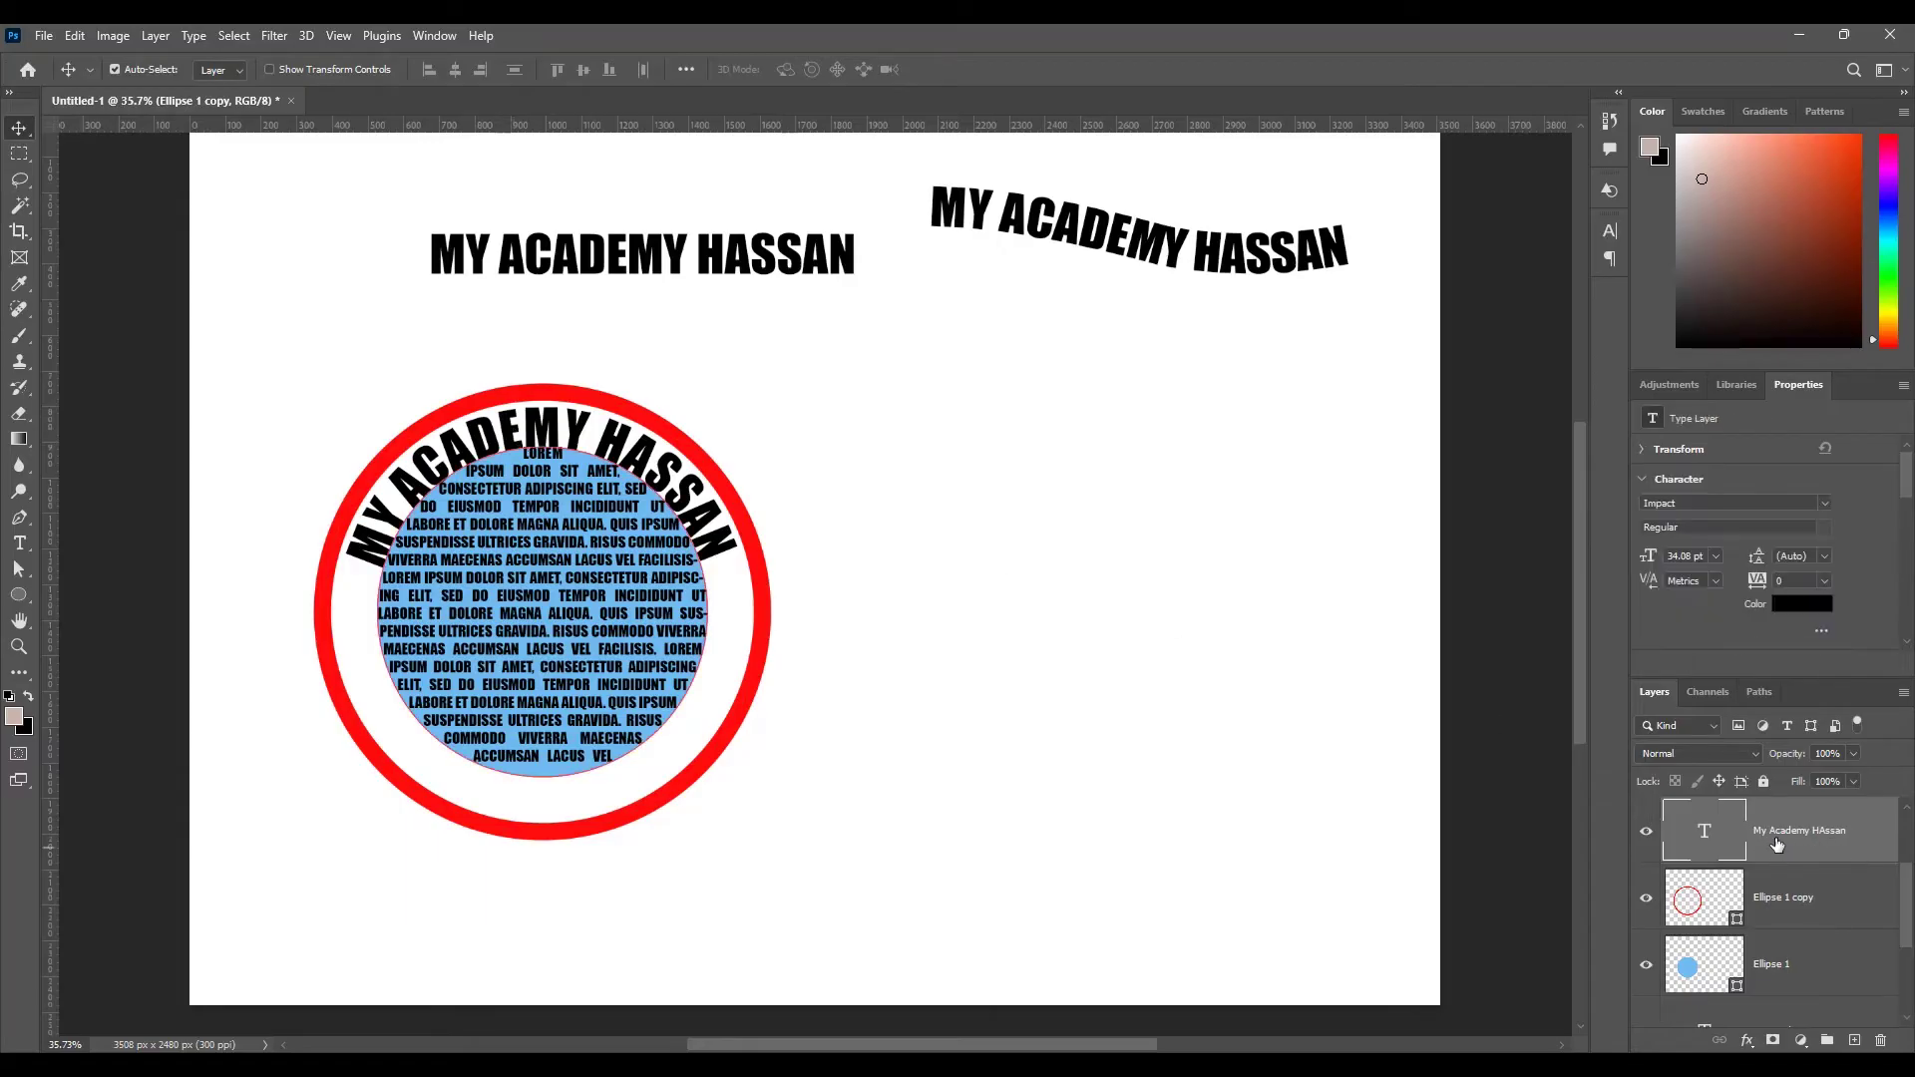
left_click(1612, 230)
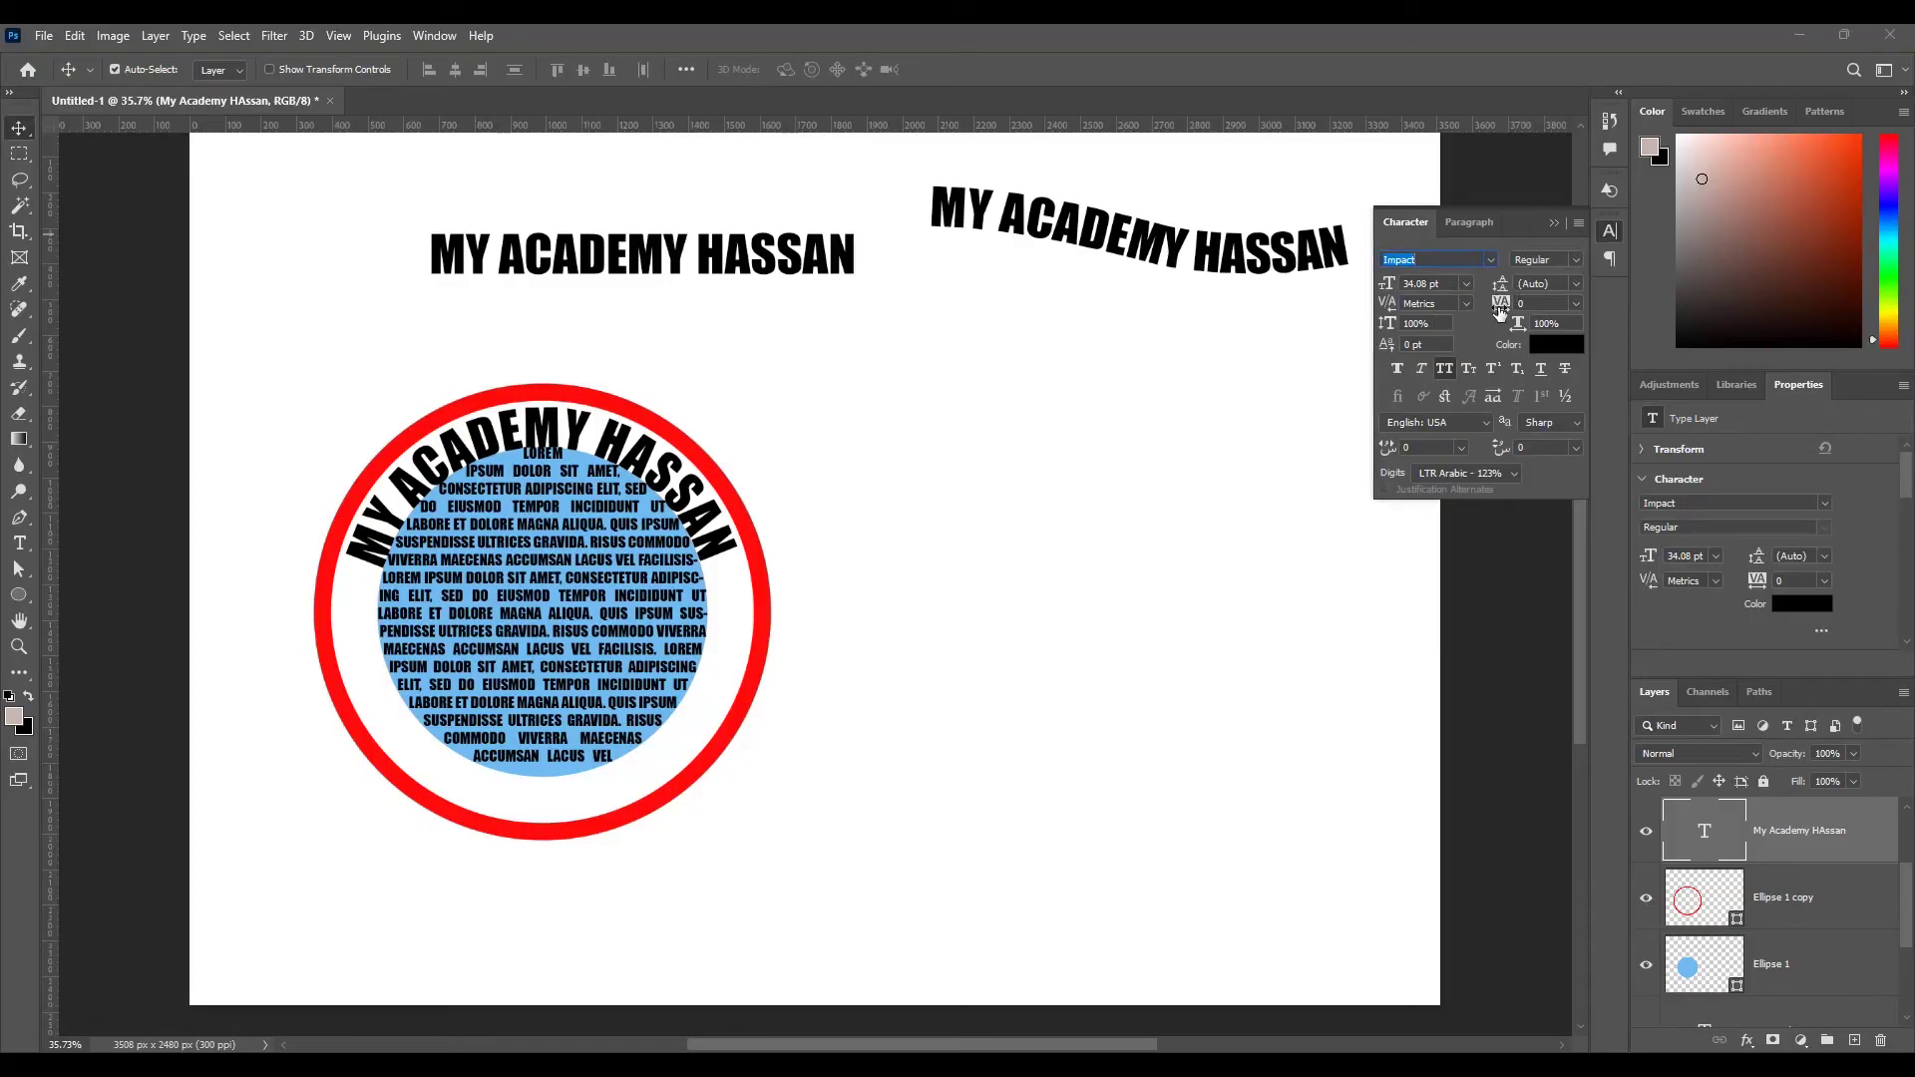
left_click_drag(1500, 312, 1556, 312)
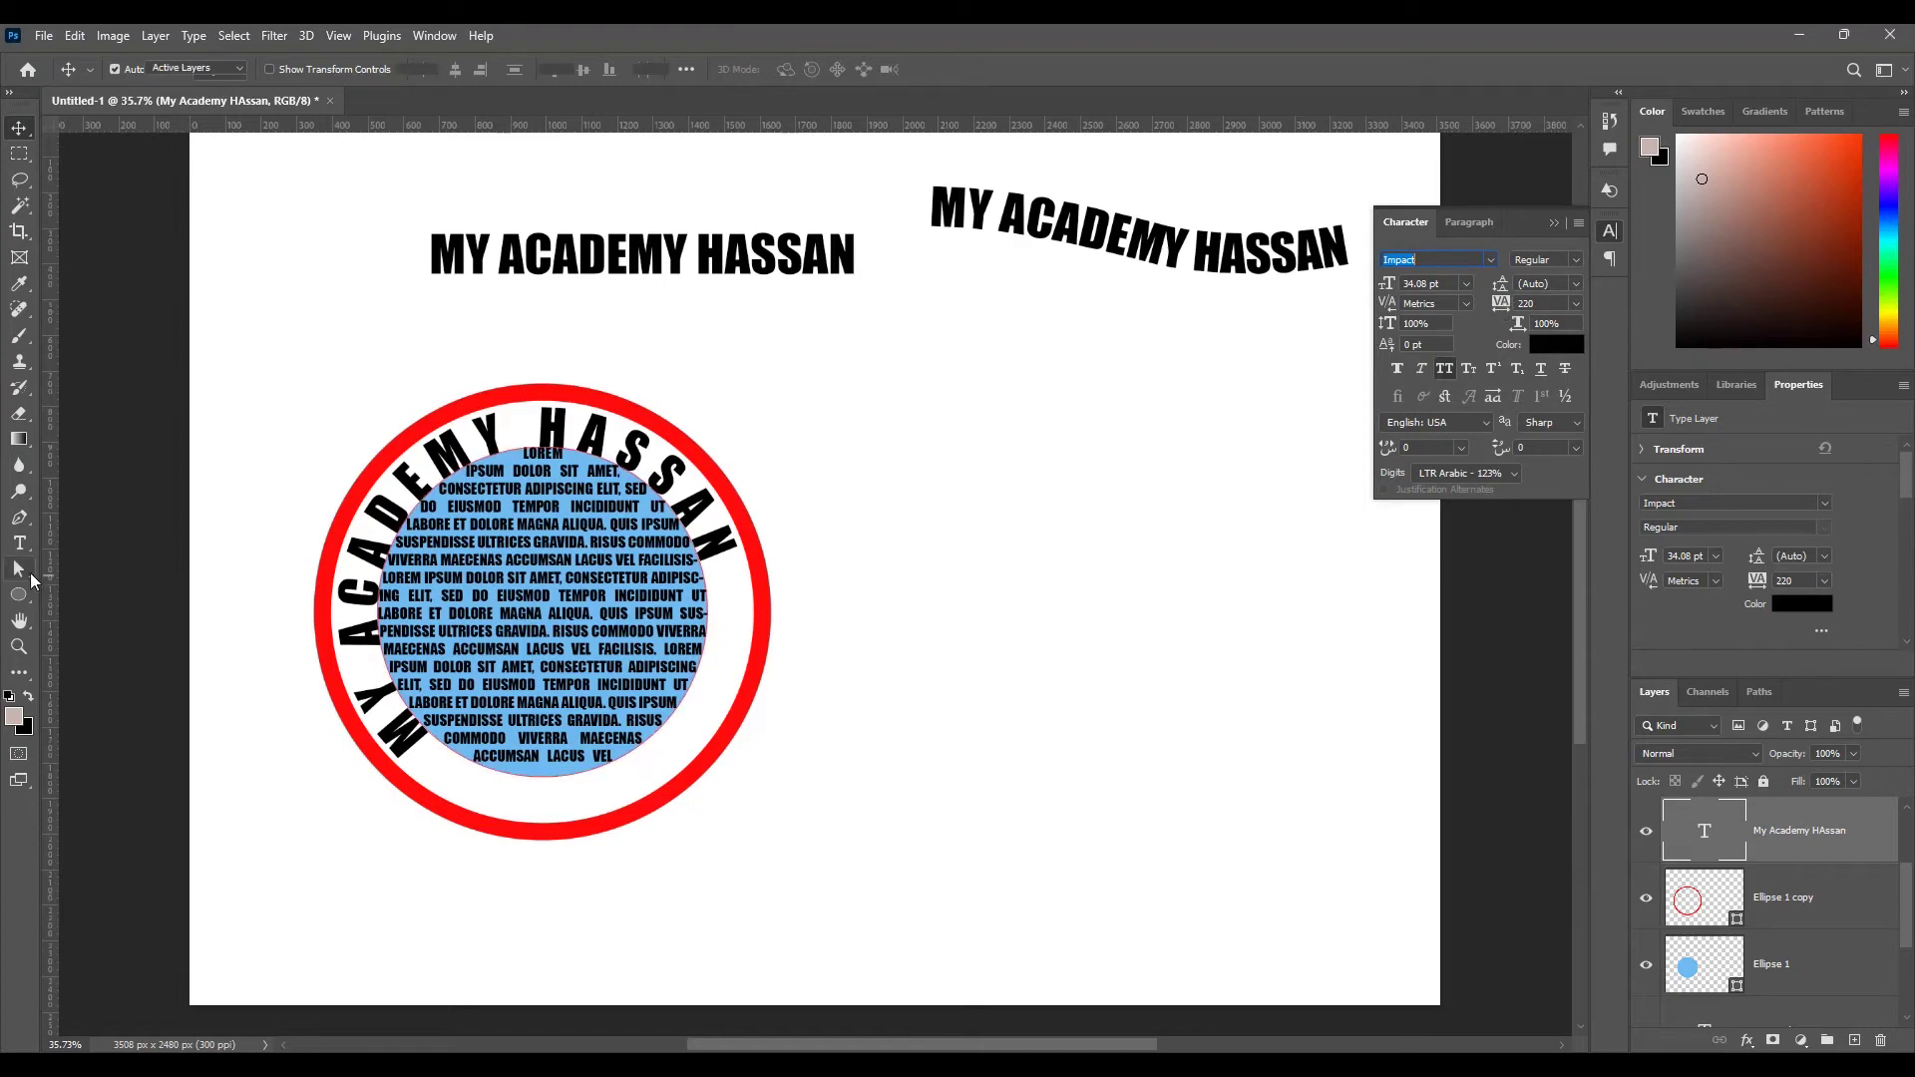
- Slide the widened title along the circle's path to centre it over the top again, and close the character settings
left_click(27, 576)
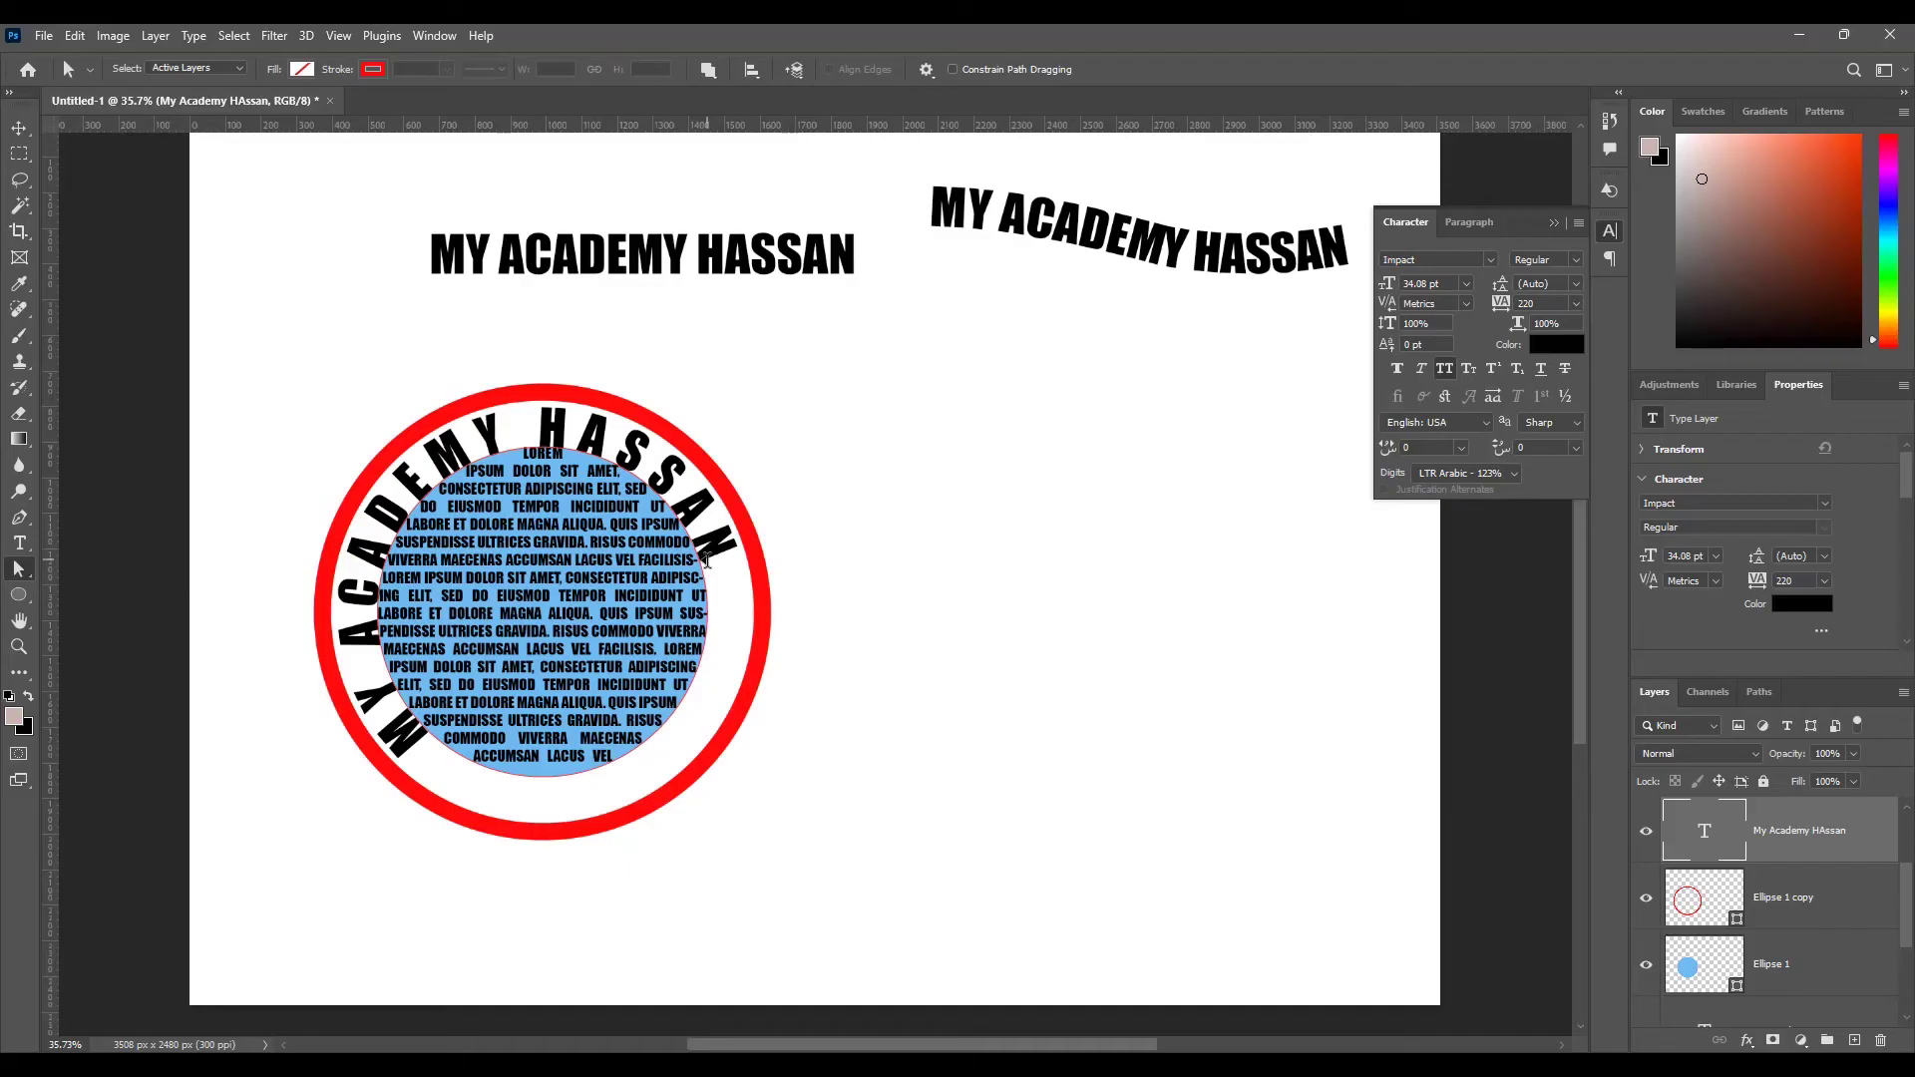
left_click_drag(705, 561, 717, 646)
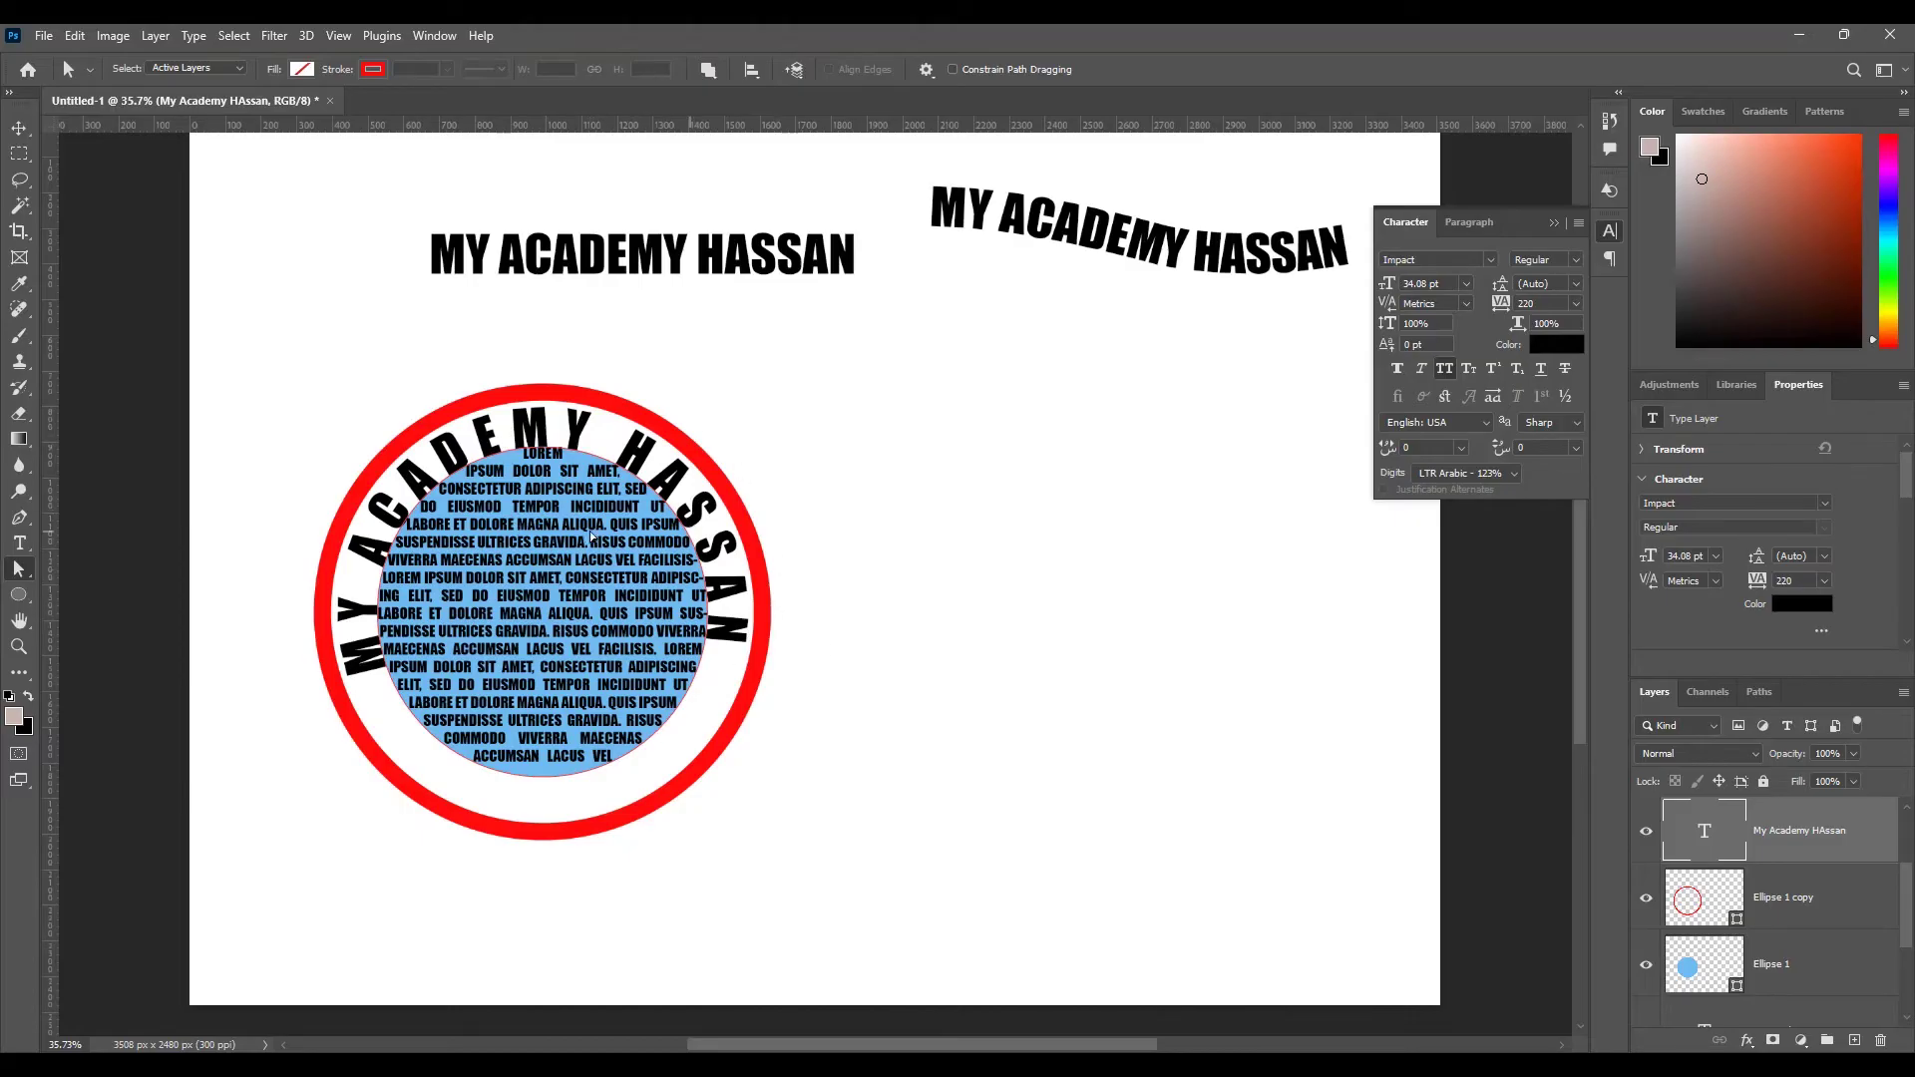
left_click(1610, 232)
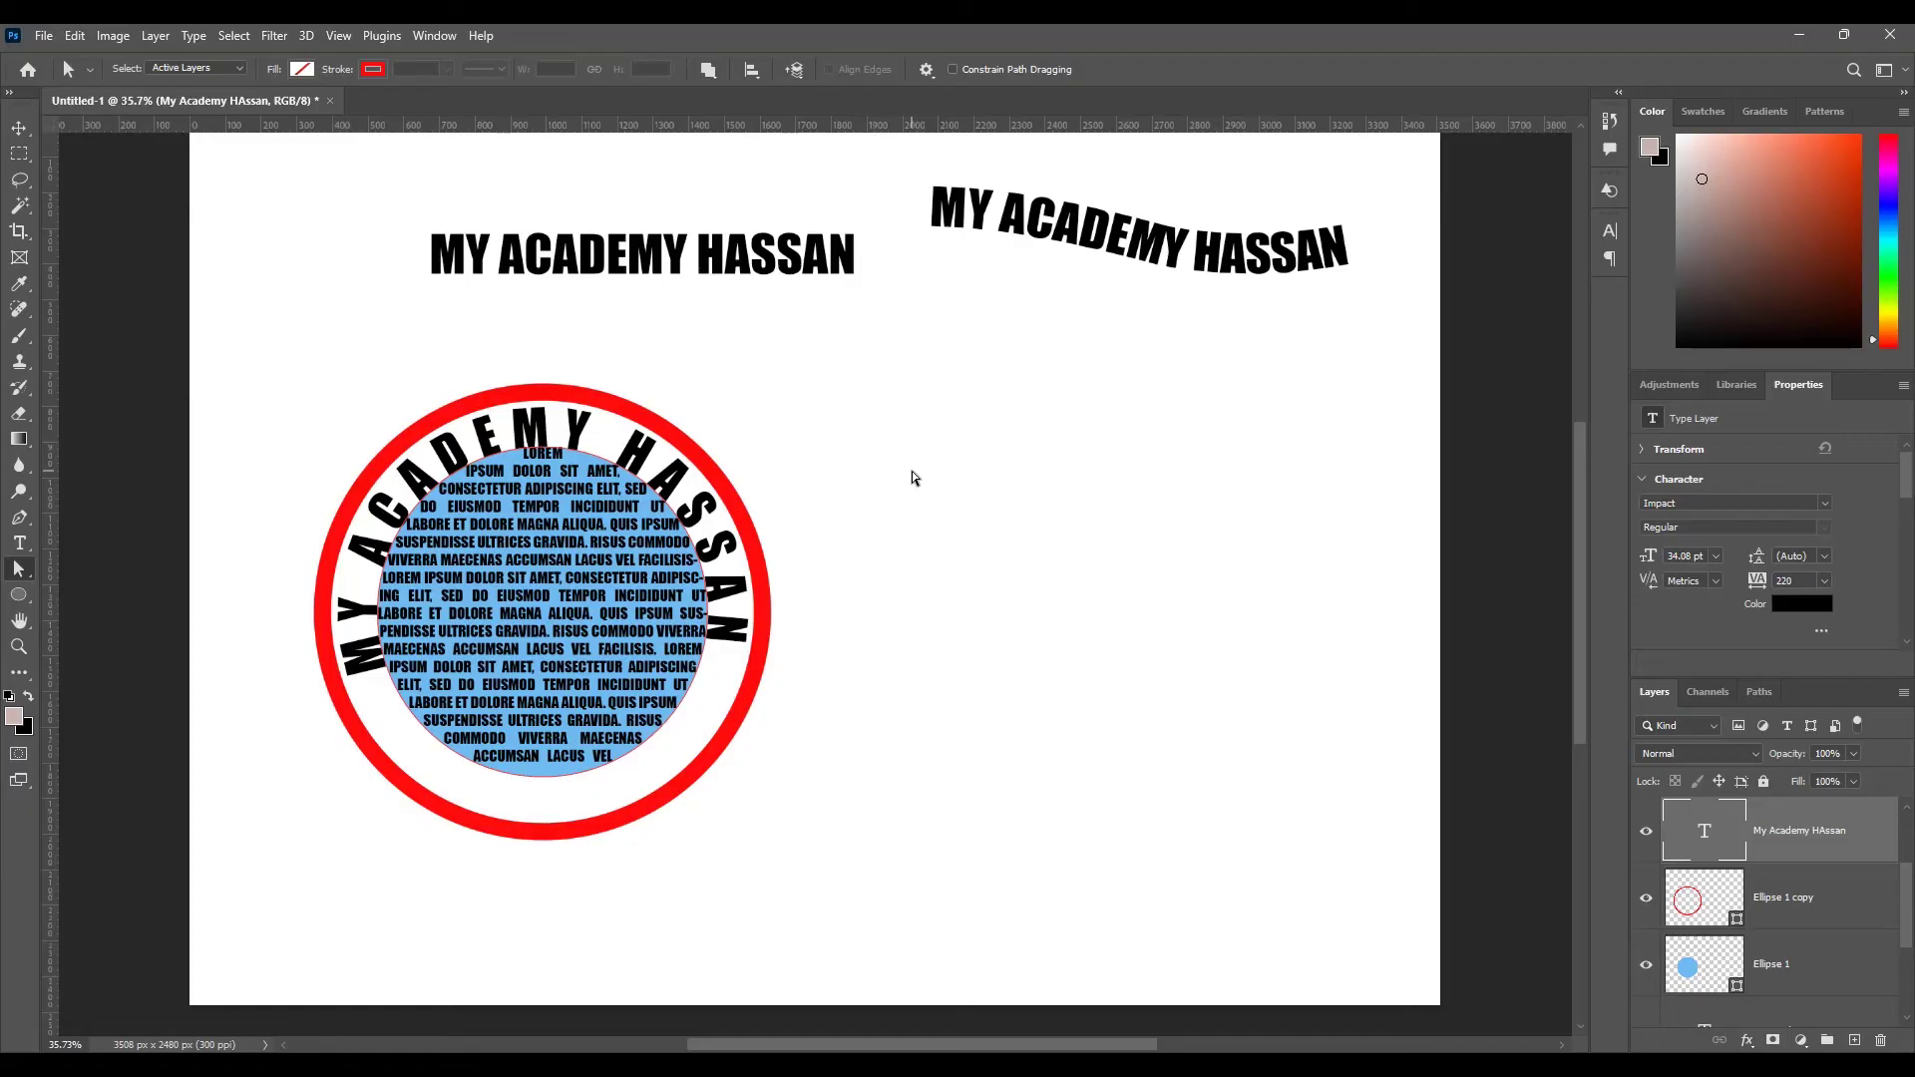
- Draw the elephant custom shape from the Wild Animals set beside the circle, about 1417 by 1062 px
right_click(19, 595)
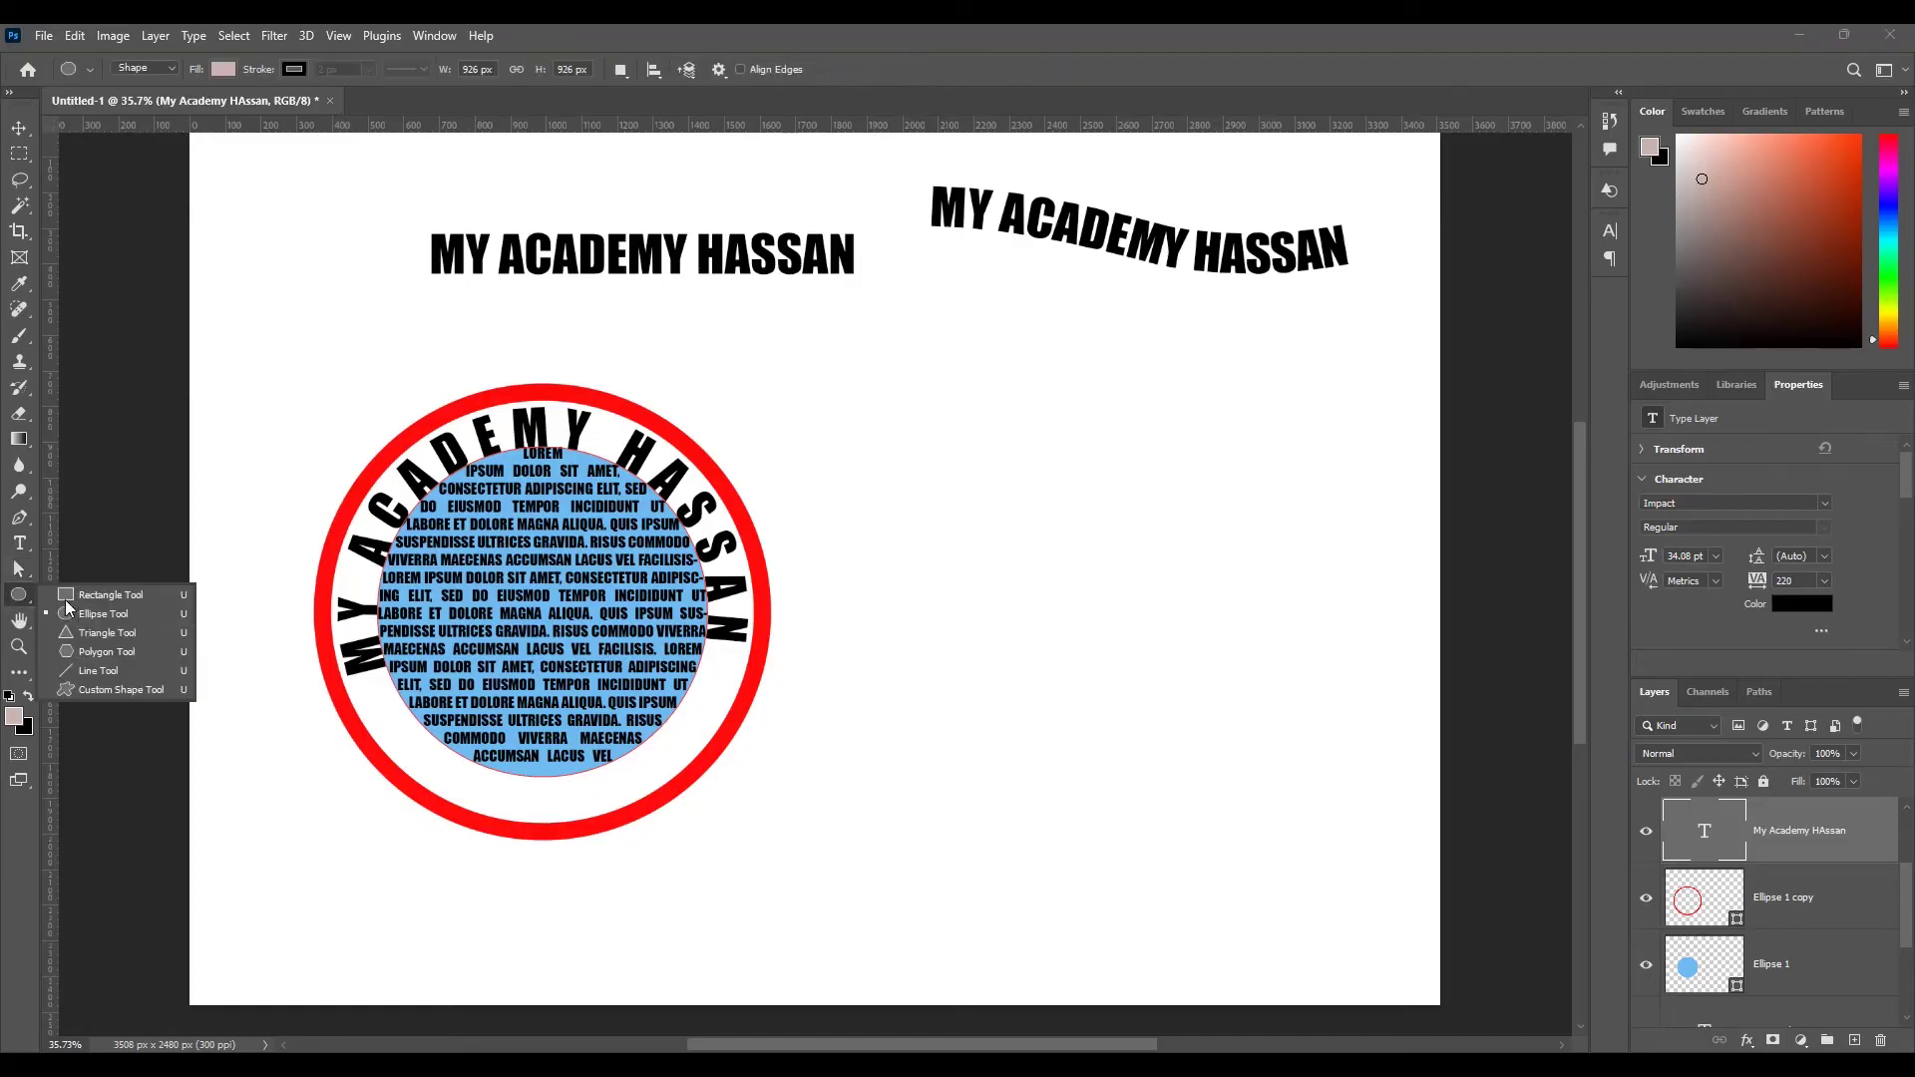
left_click(105, 687)
left_click(809, 69)
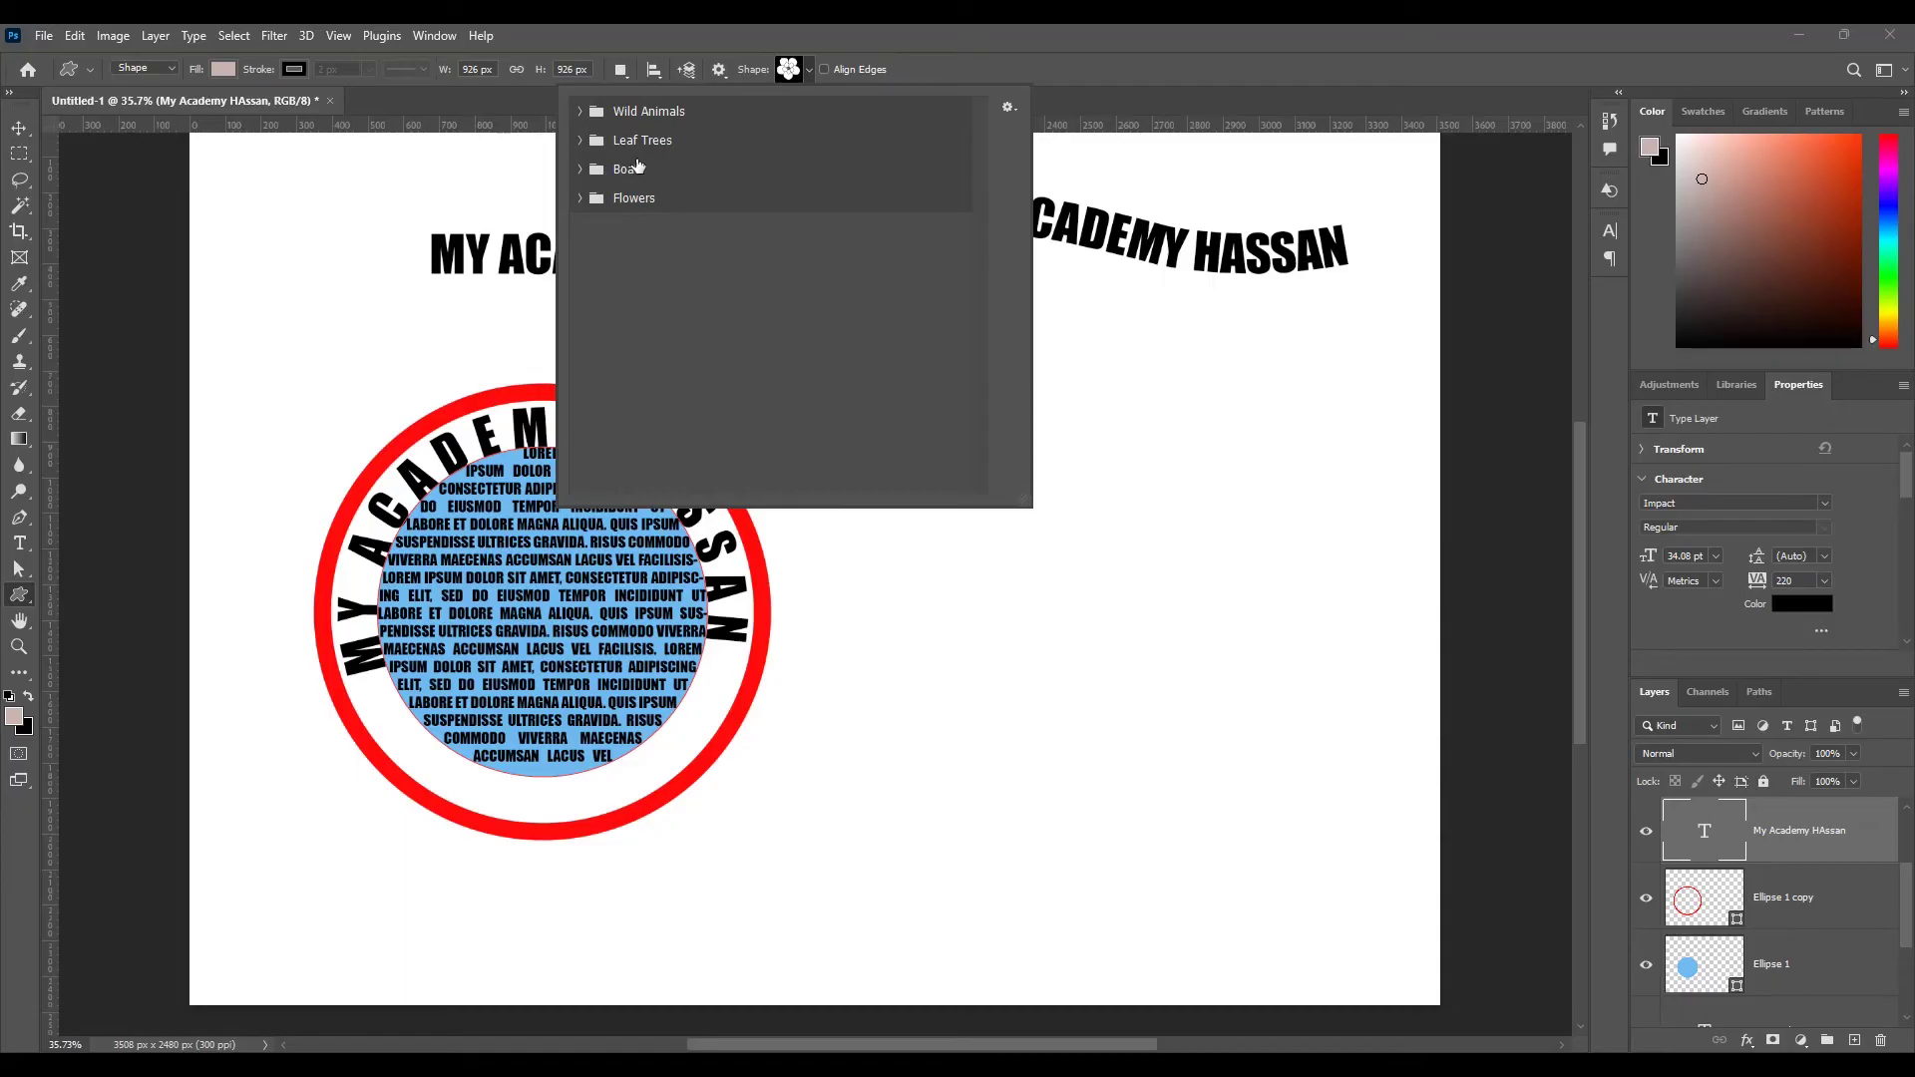
left_click(578, 110)
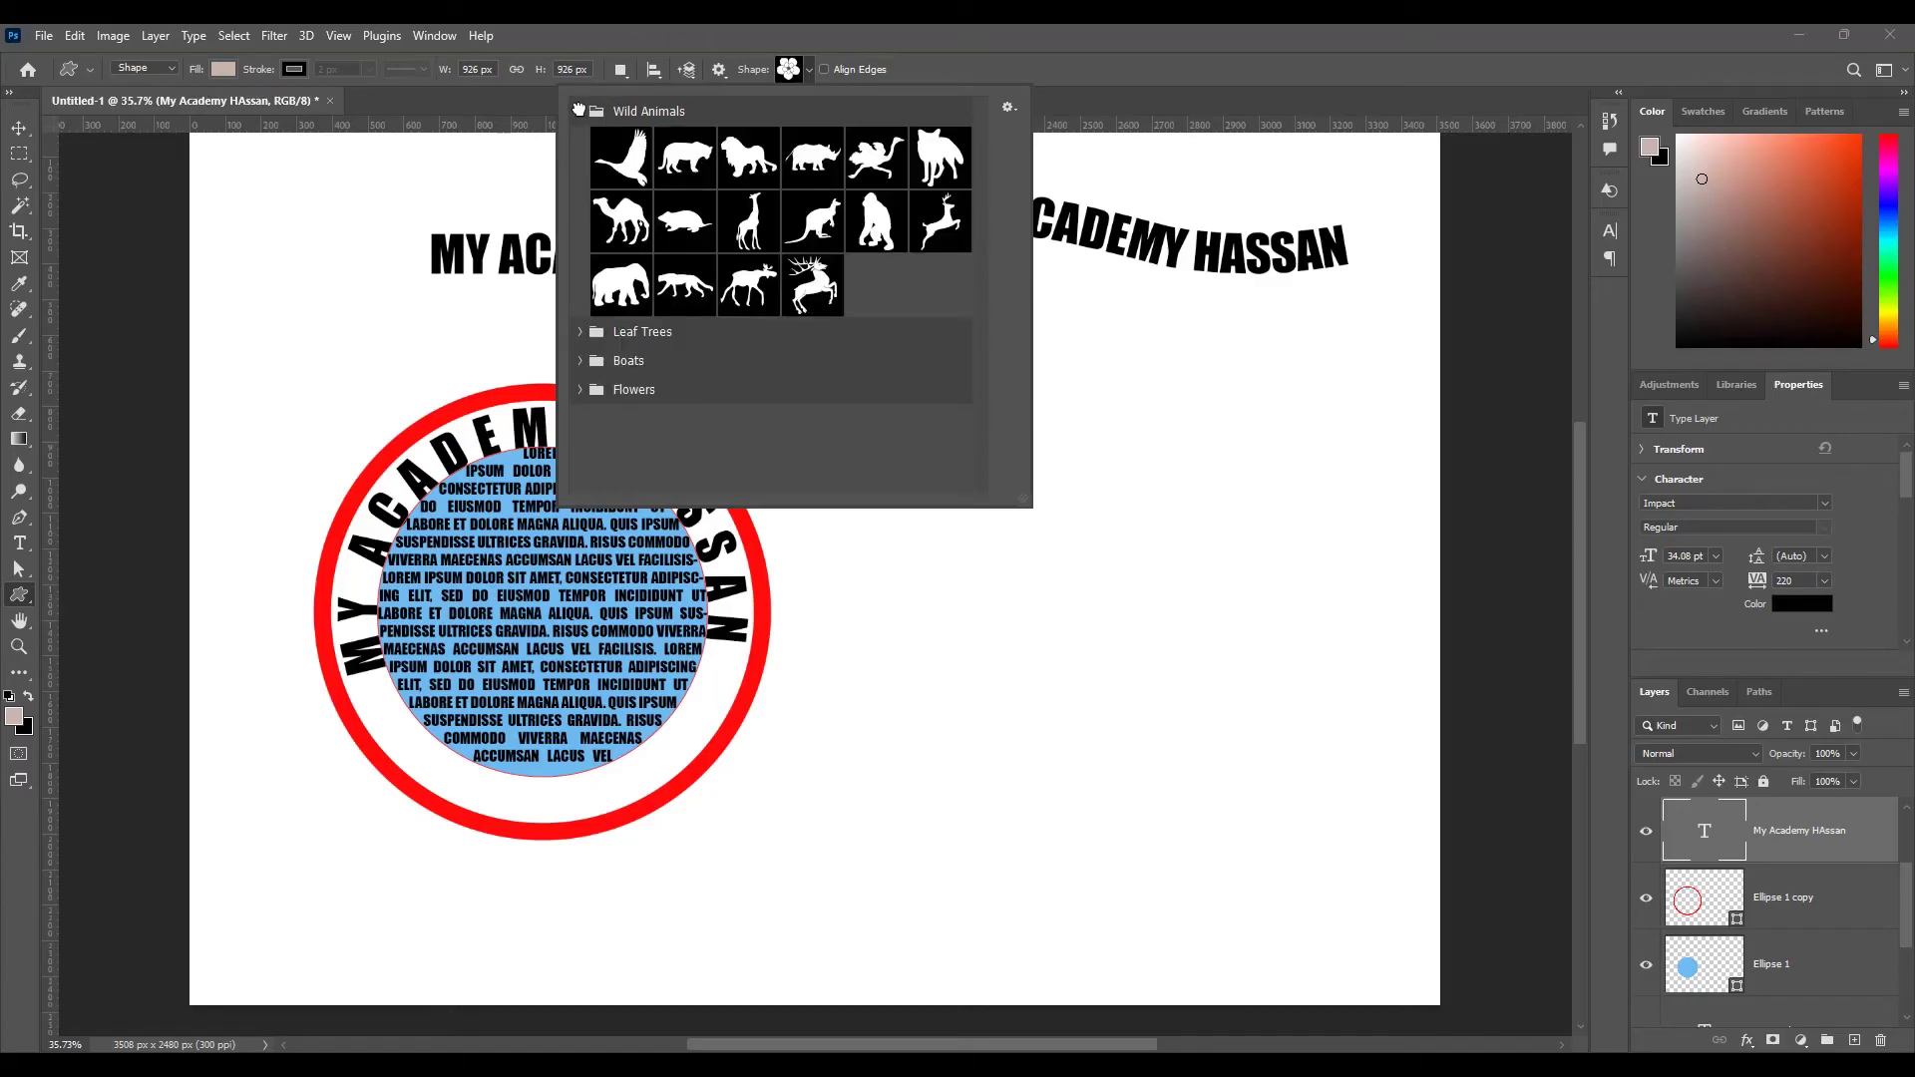
left_click(619, 299)
left_click_drag(879, 526, 1391, 904)
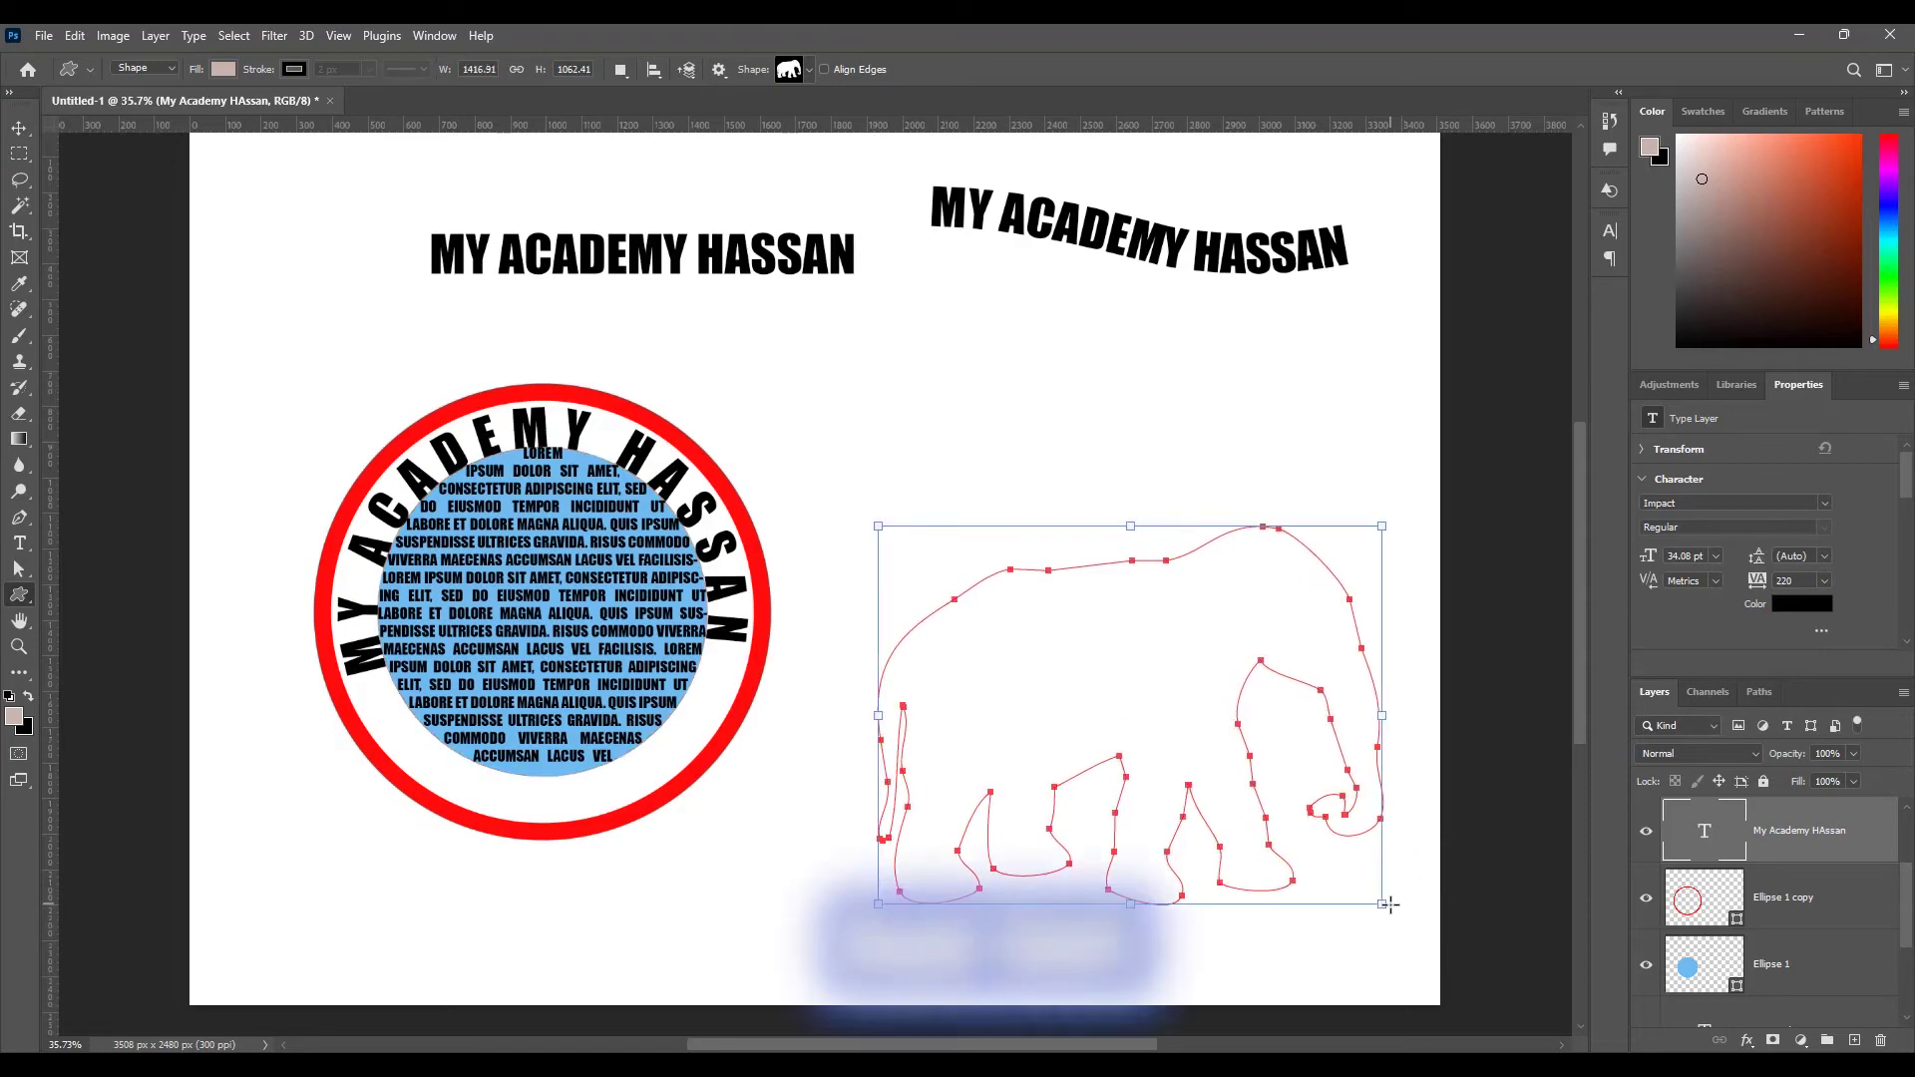
- Set the elephant shape to no fill and a black stroke, and switch to the Horizontal Type tool
left_click(224, 69)
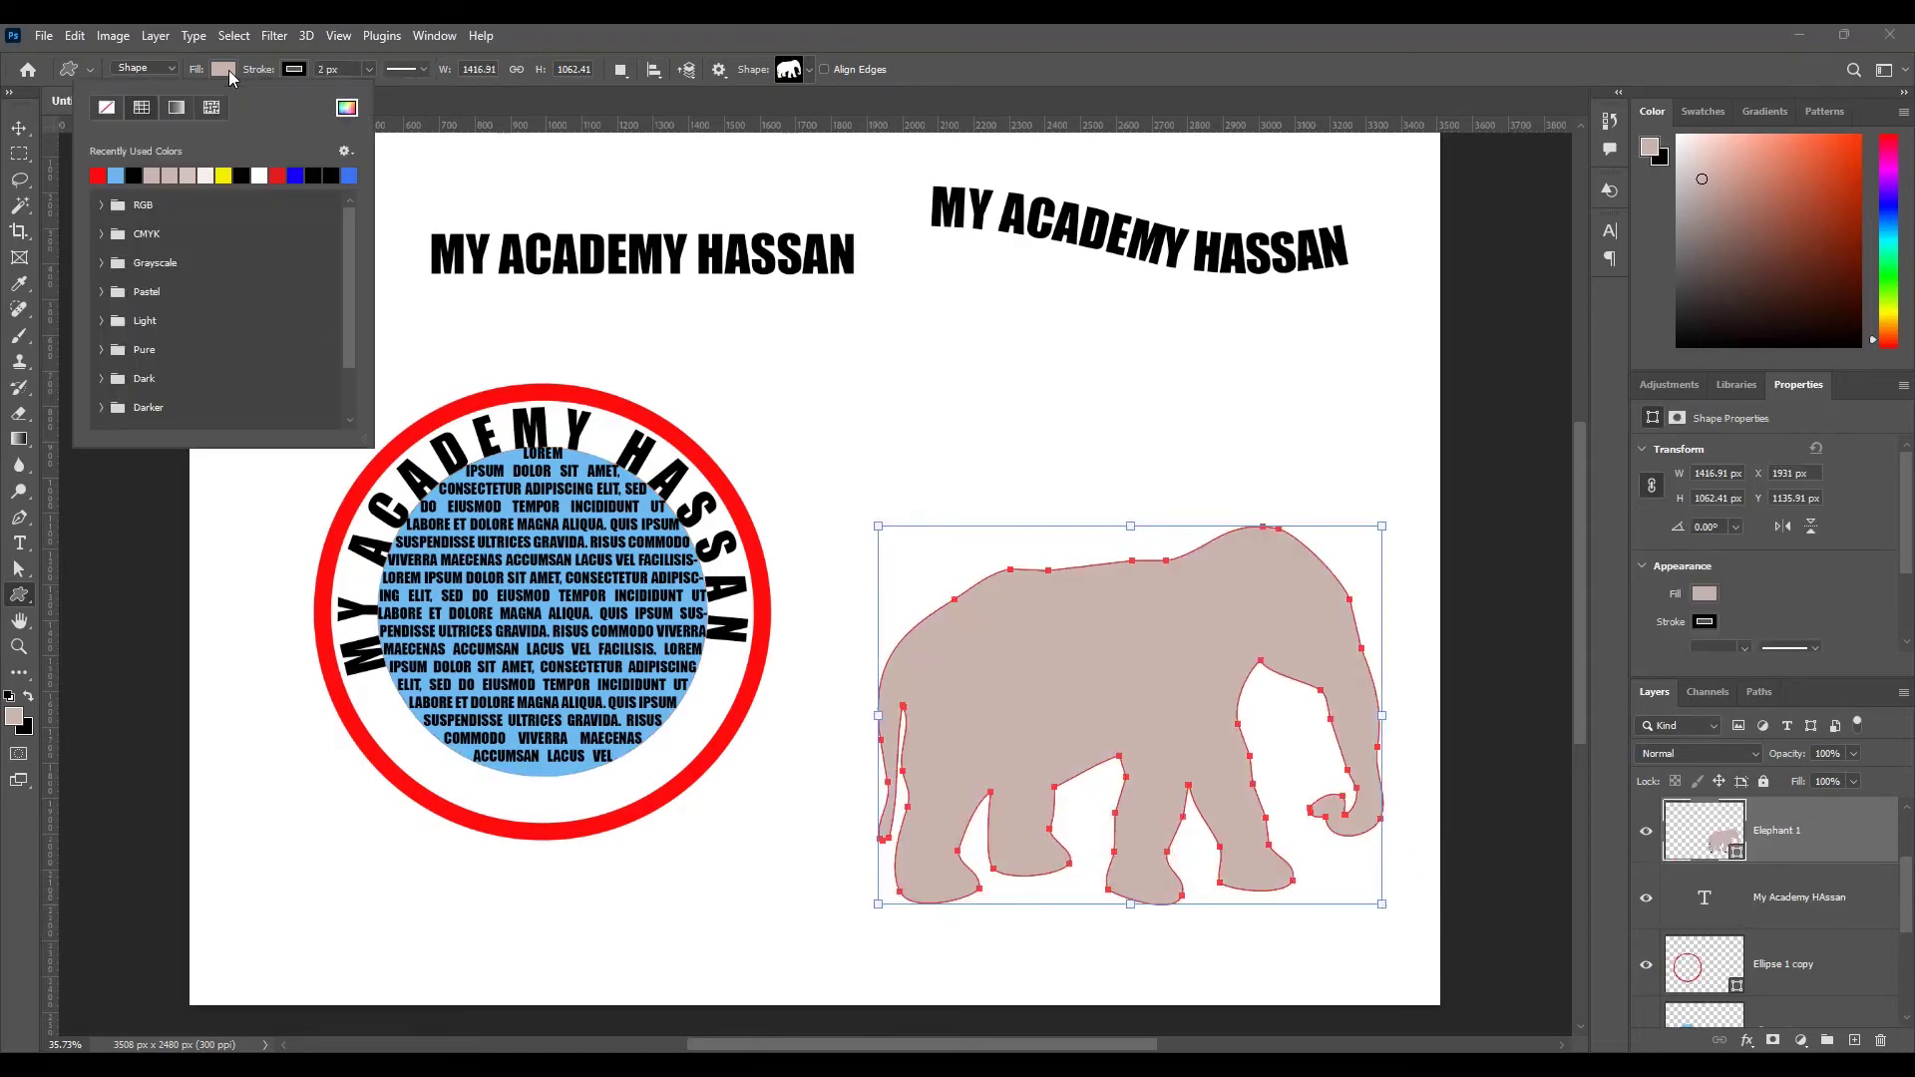
left_click(106, 108)
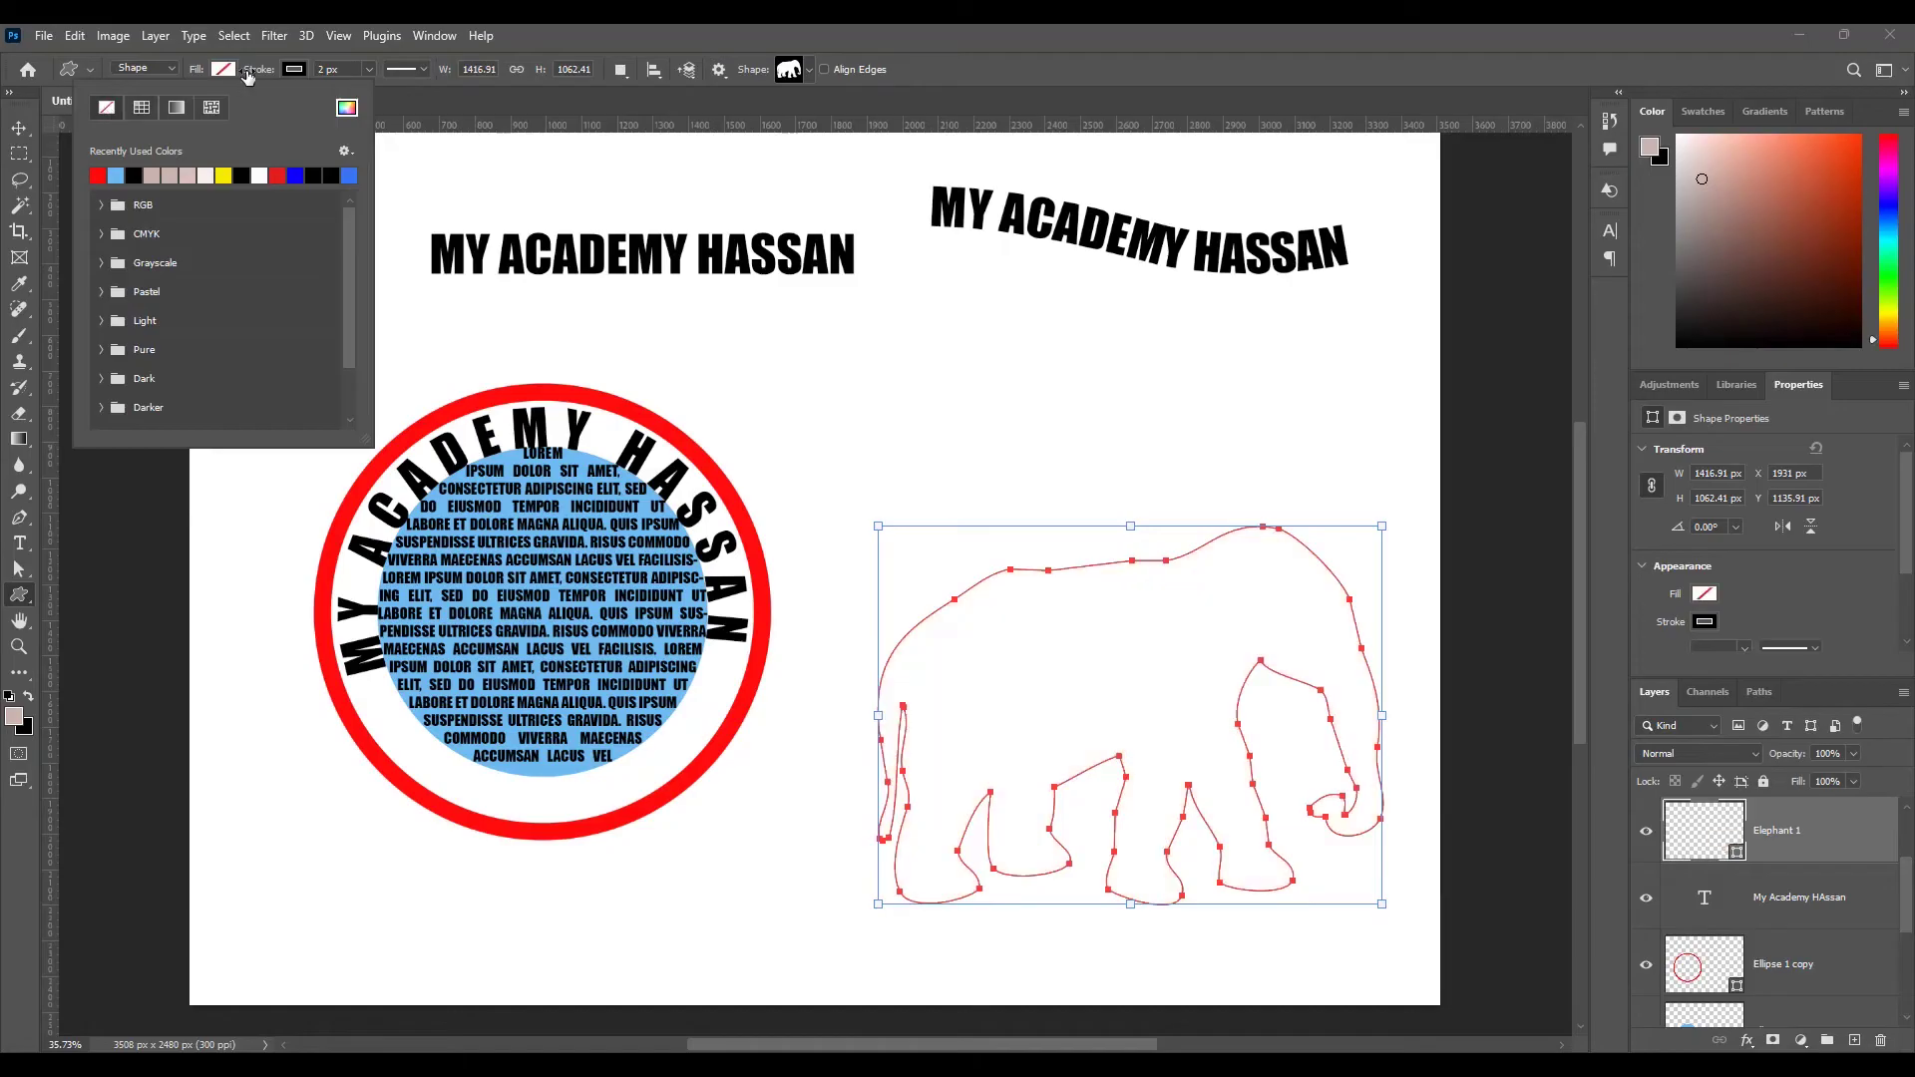
left_click(294, 70)
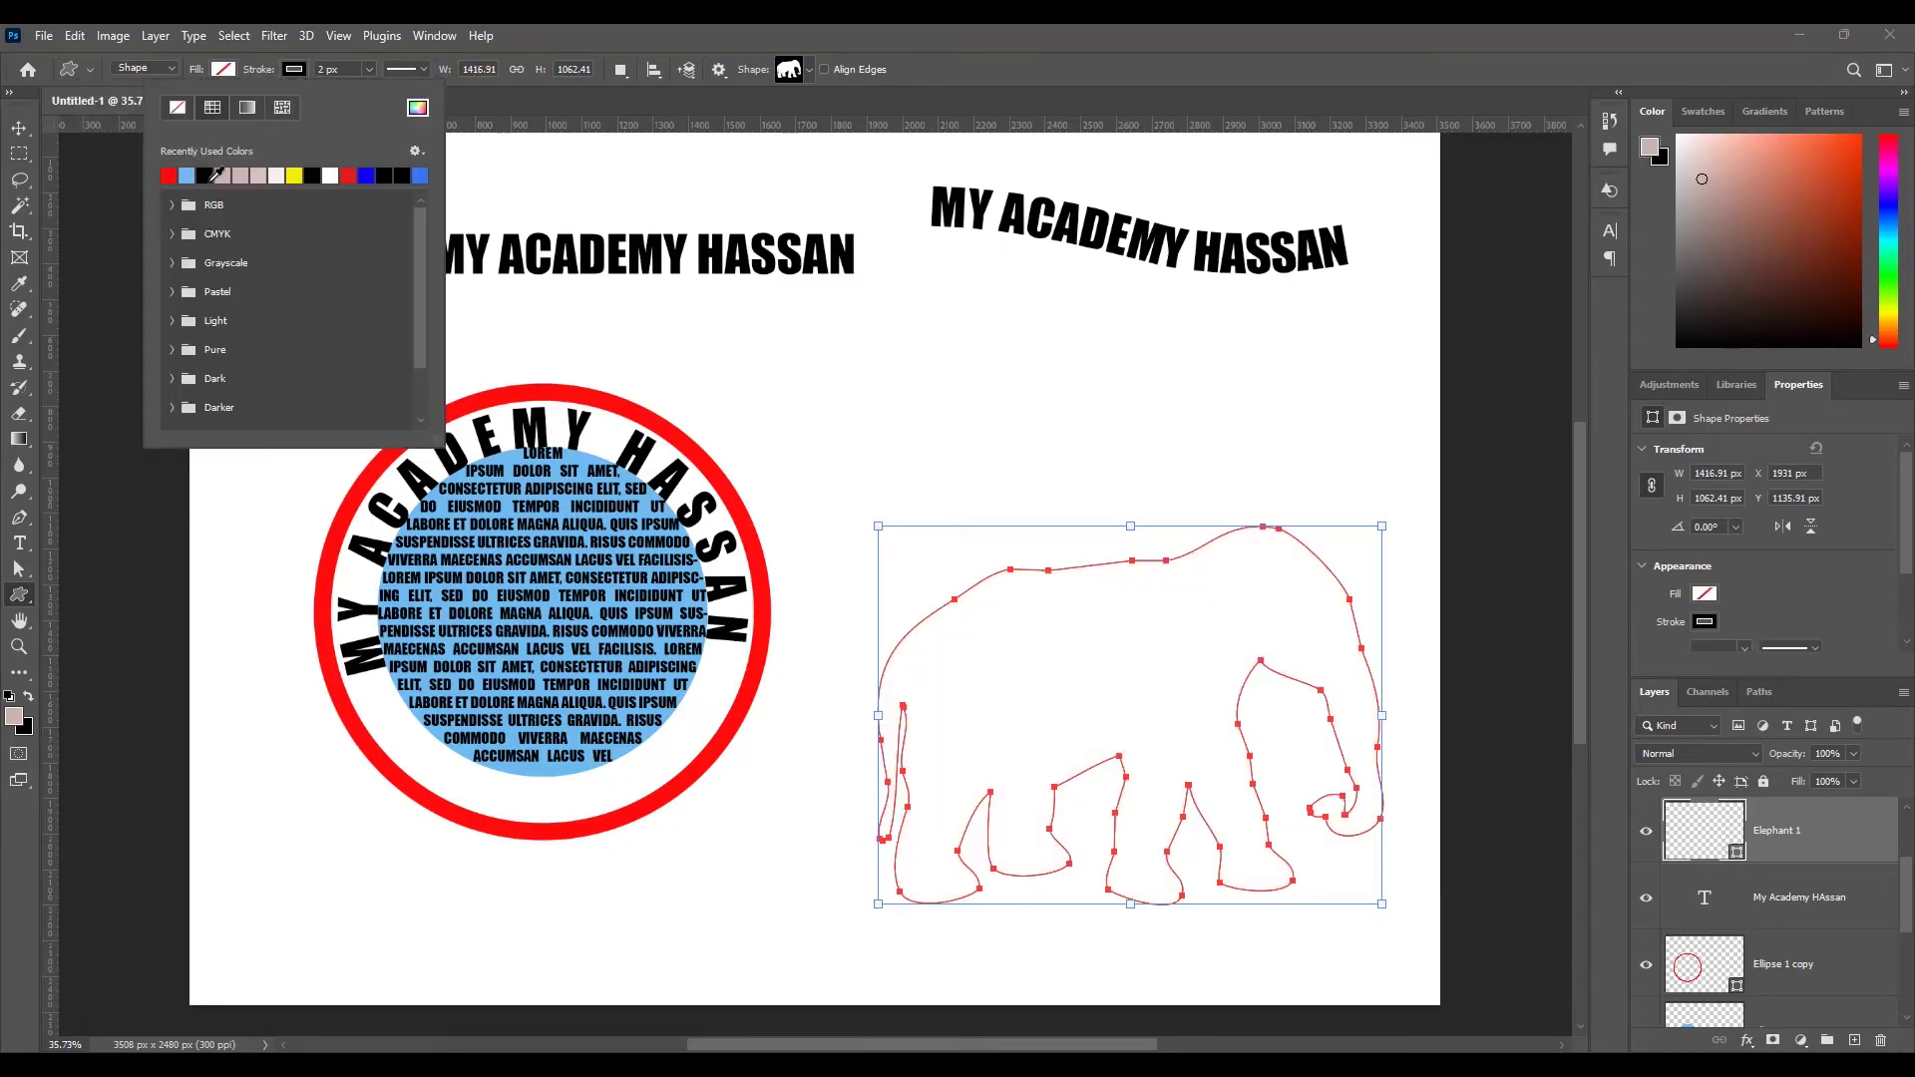
left_click(205, 176)
left_click(19, 542)
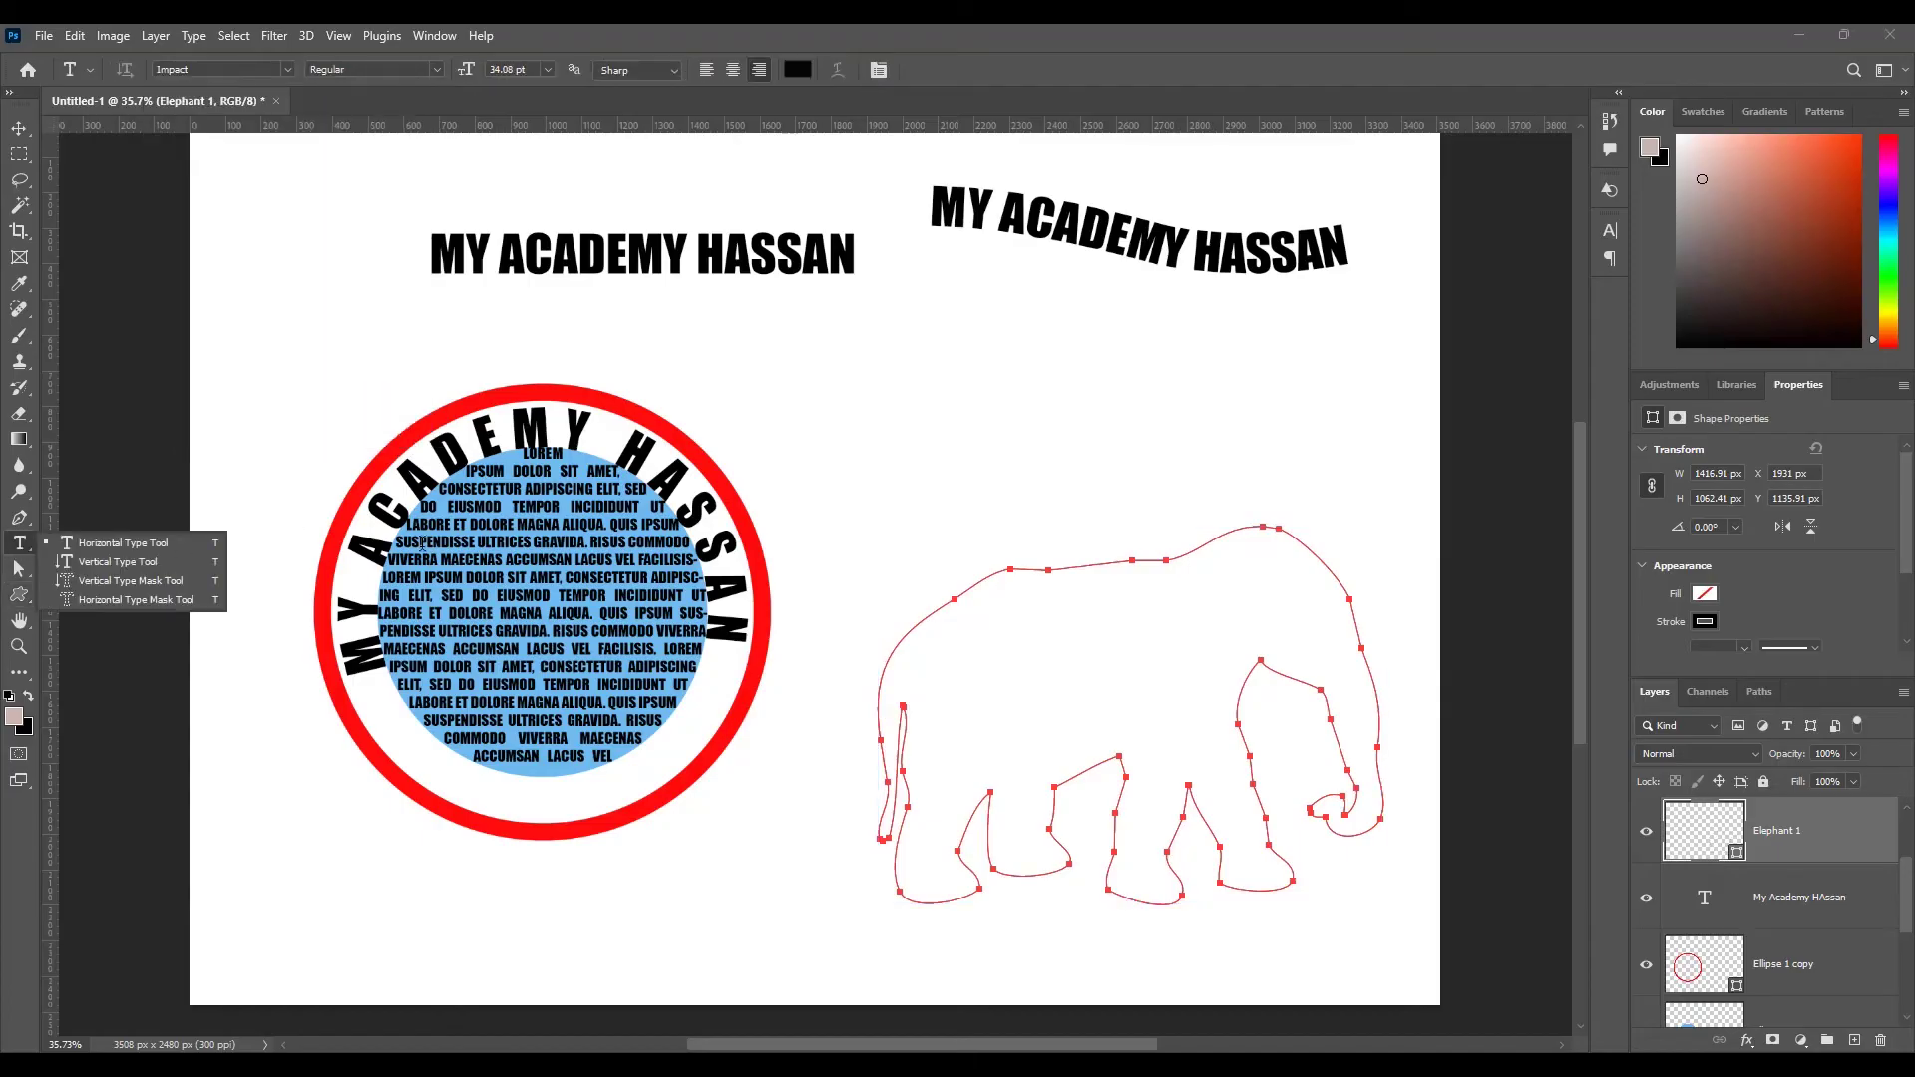
- Start a Lorem ipsum text block inside the elephant shape and set its font size to 5 pt
left_click(1074, 625)
left_click(1075, 626)
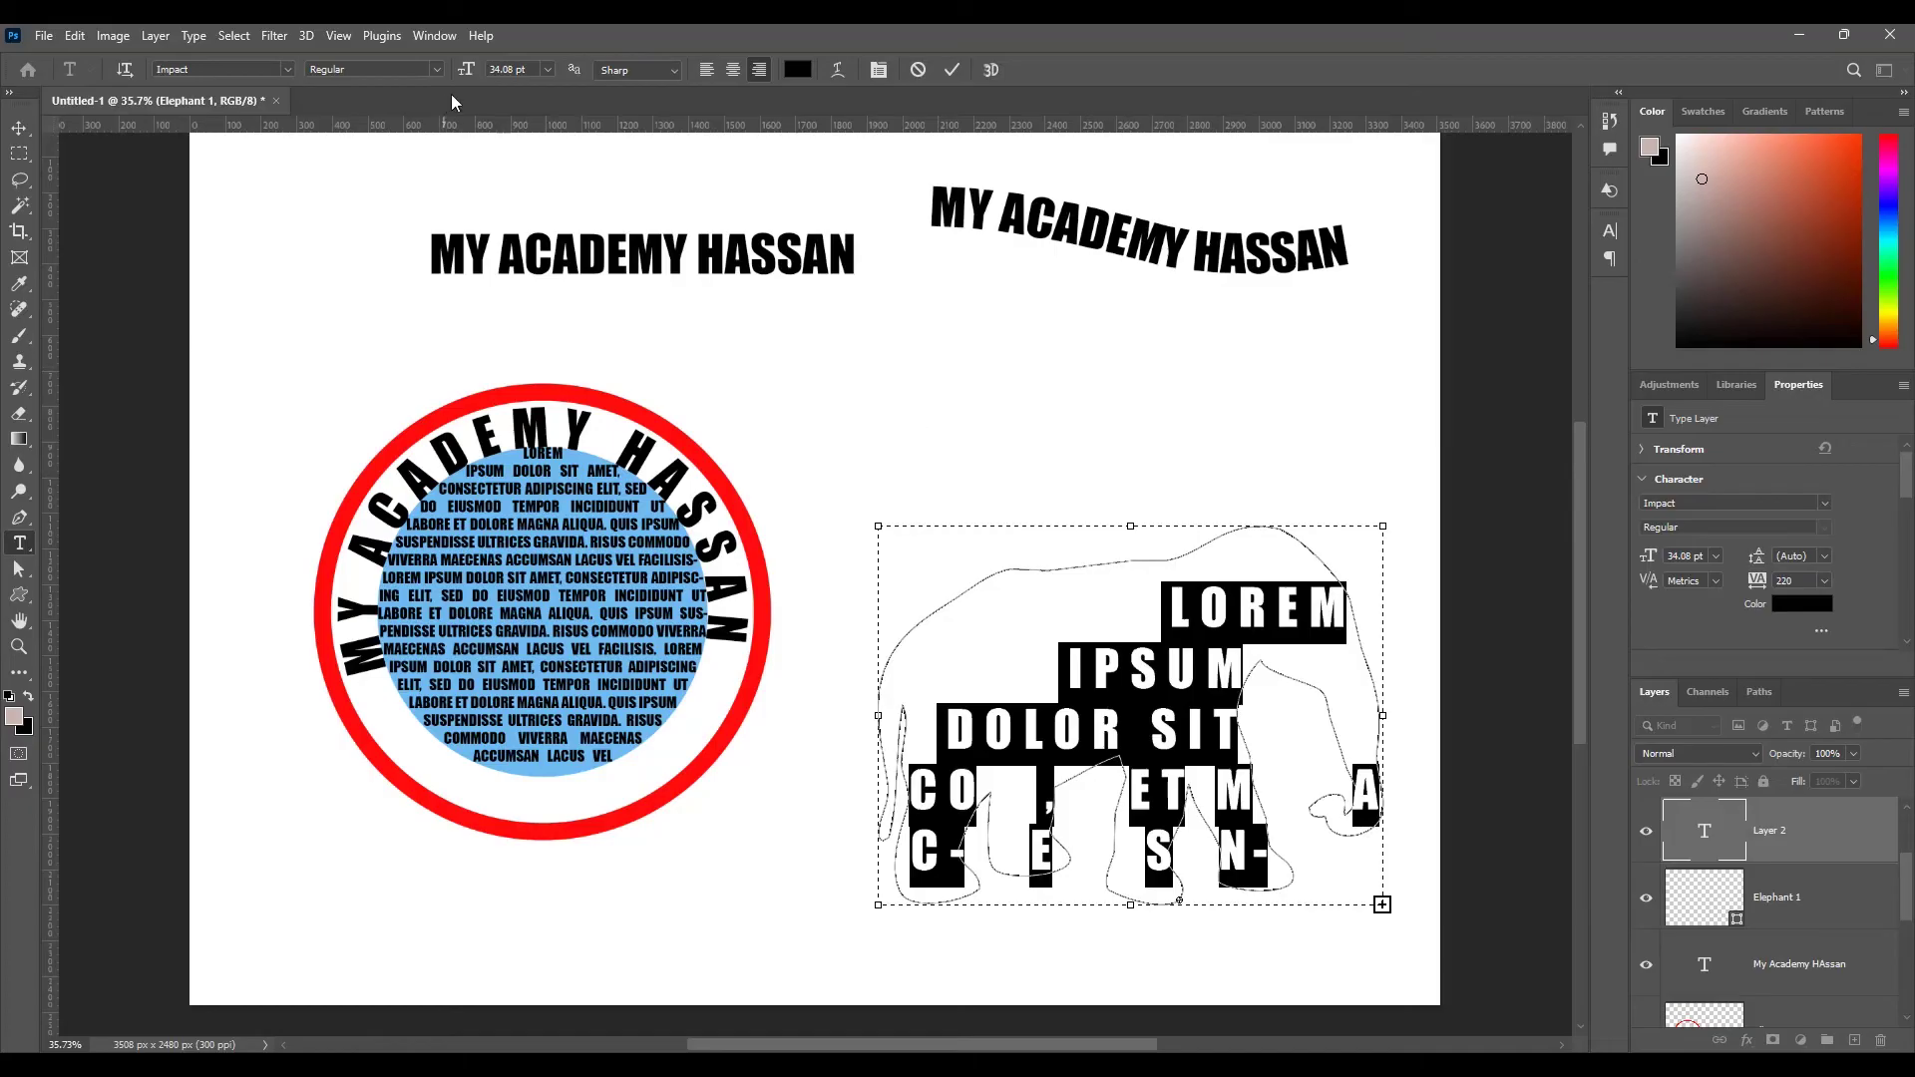
mouse_move(470, 73)
left_mouse_down()
mouse_move(453, 81)
mouse_move(472, 75)
left_mouse_up()
key("ctrl+h")
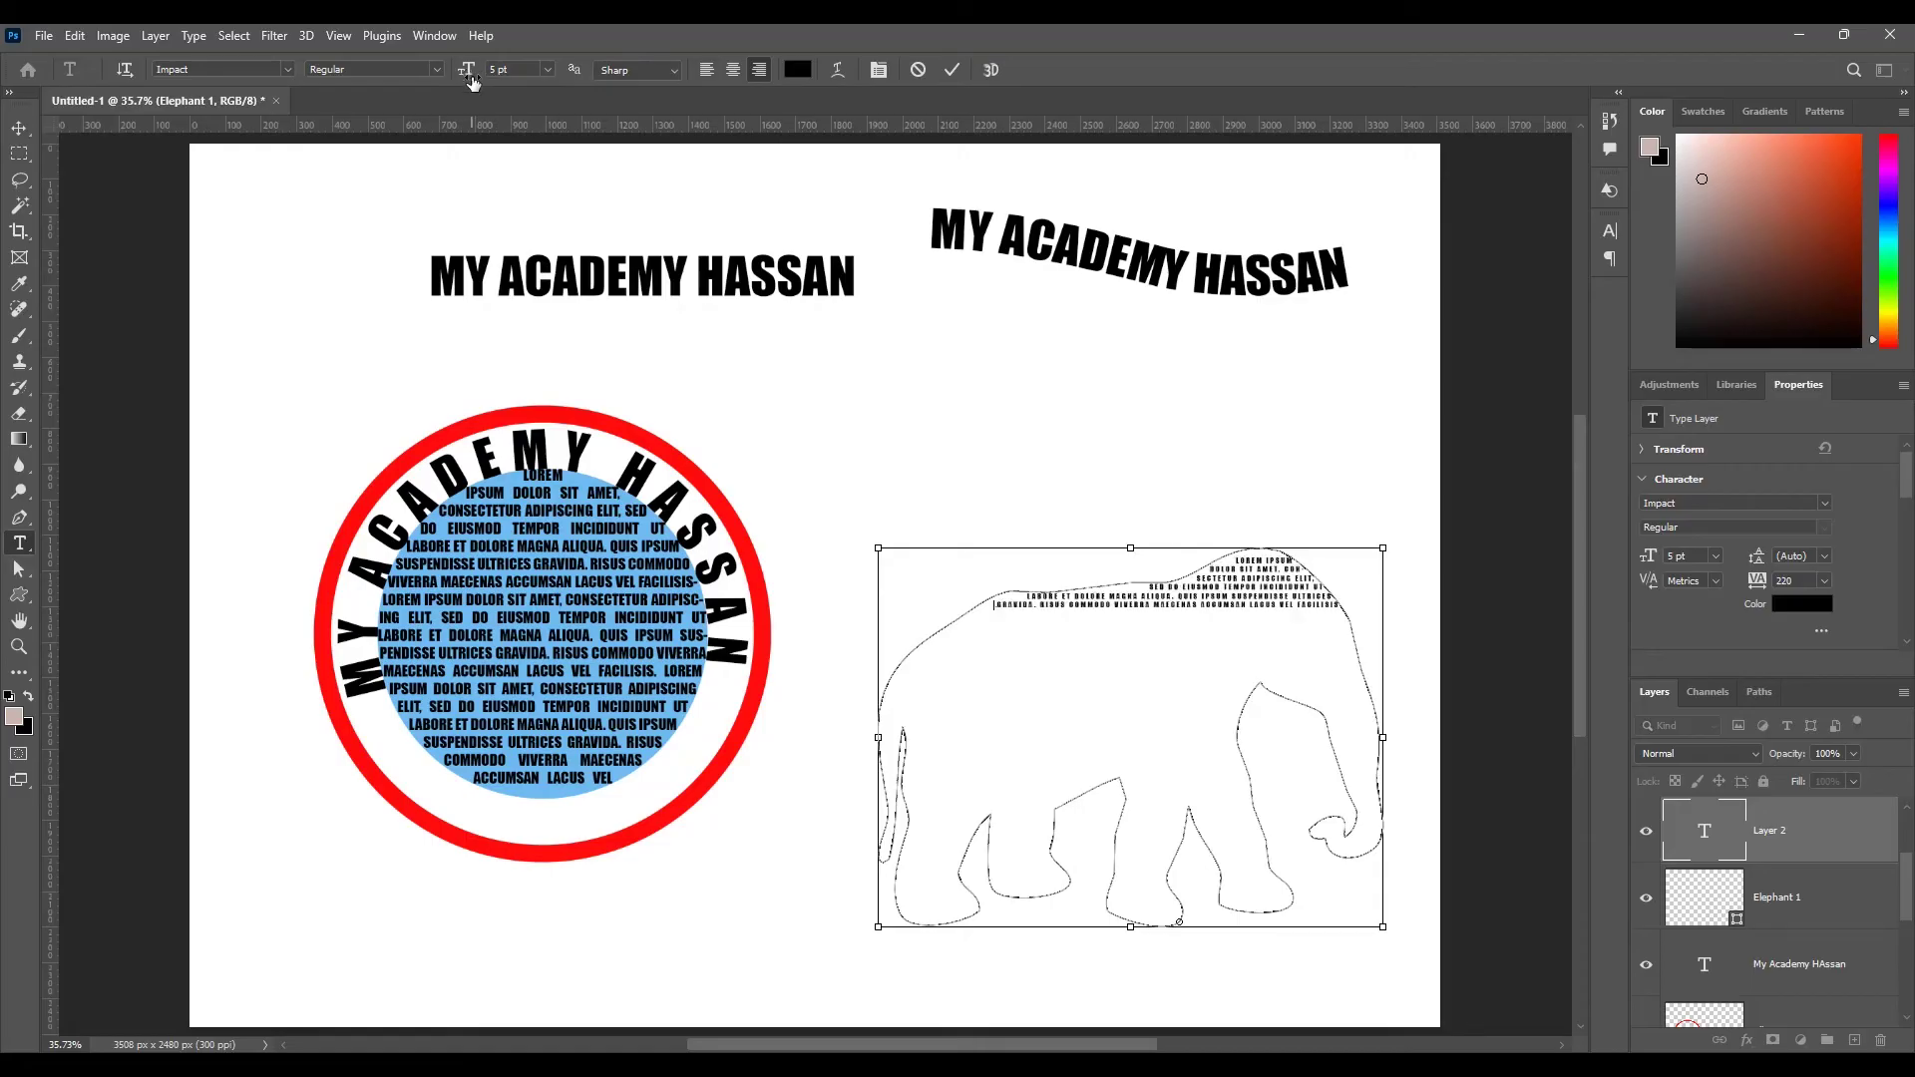
- Fill the whole elephant shape with repeated Lorem ipsum text, centre-align it and commit the text
type("LOREM IPSUM DOLOR SIT AMET, CONSECTETUR ADIPISCING ELIT, SED DO EIUSMOD TEMPOR INCIDIDUNT UT LABORE ET DOLORE MAGNA ALIQUA. QUIS IPSUM SUSPENDISSE ULTRICES GRAVIDA. RISUS COMMODO VIVERRA MAECENAS ACCUMSAN LACUS VEL FACILISIS.")
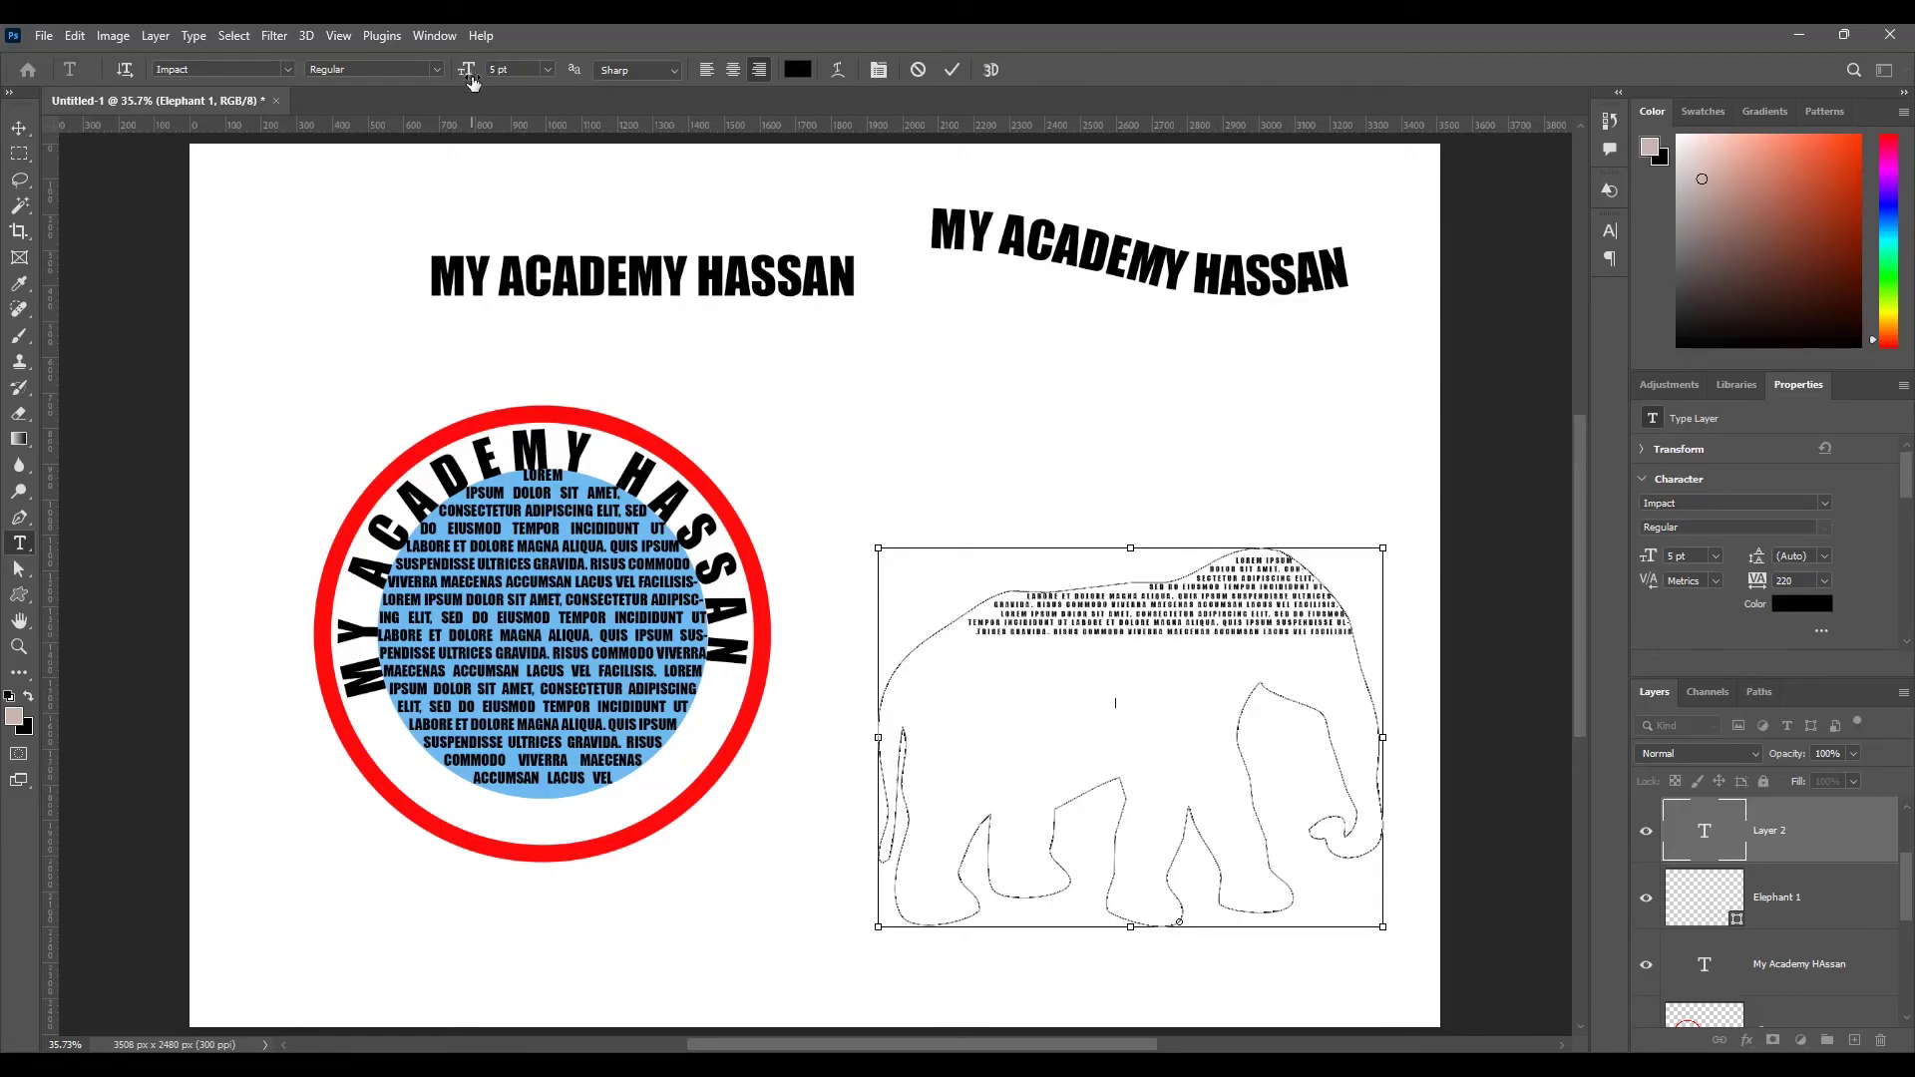
key("ctrl+v")
key("ctrl+v")
key("ctrl+v")
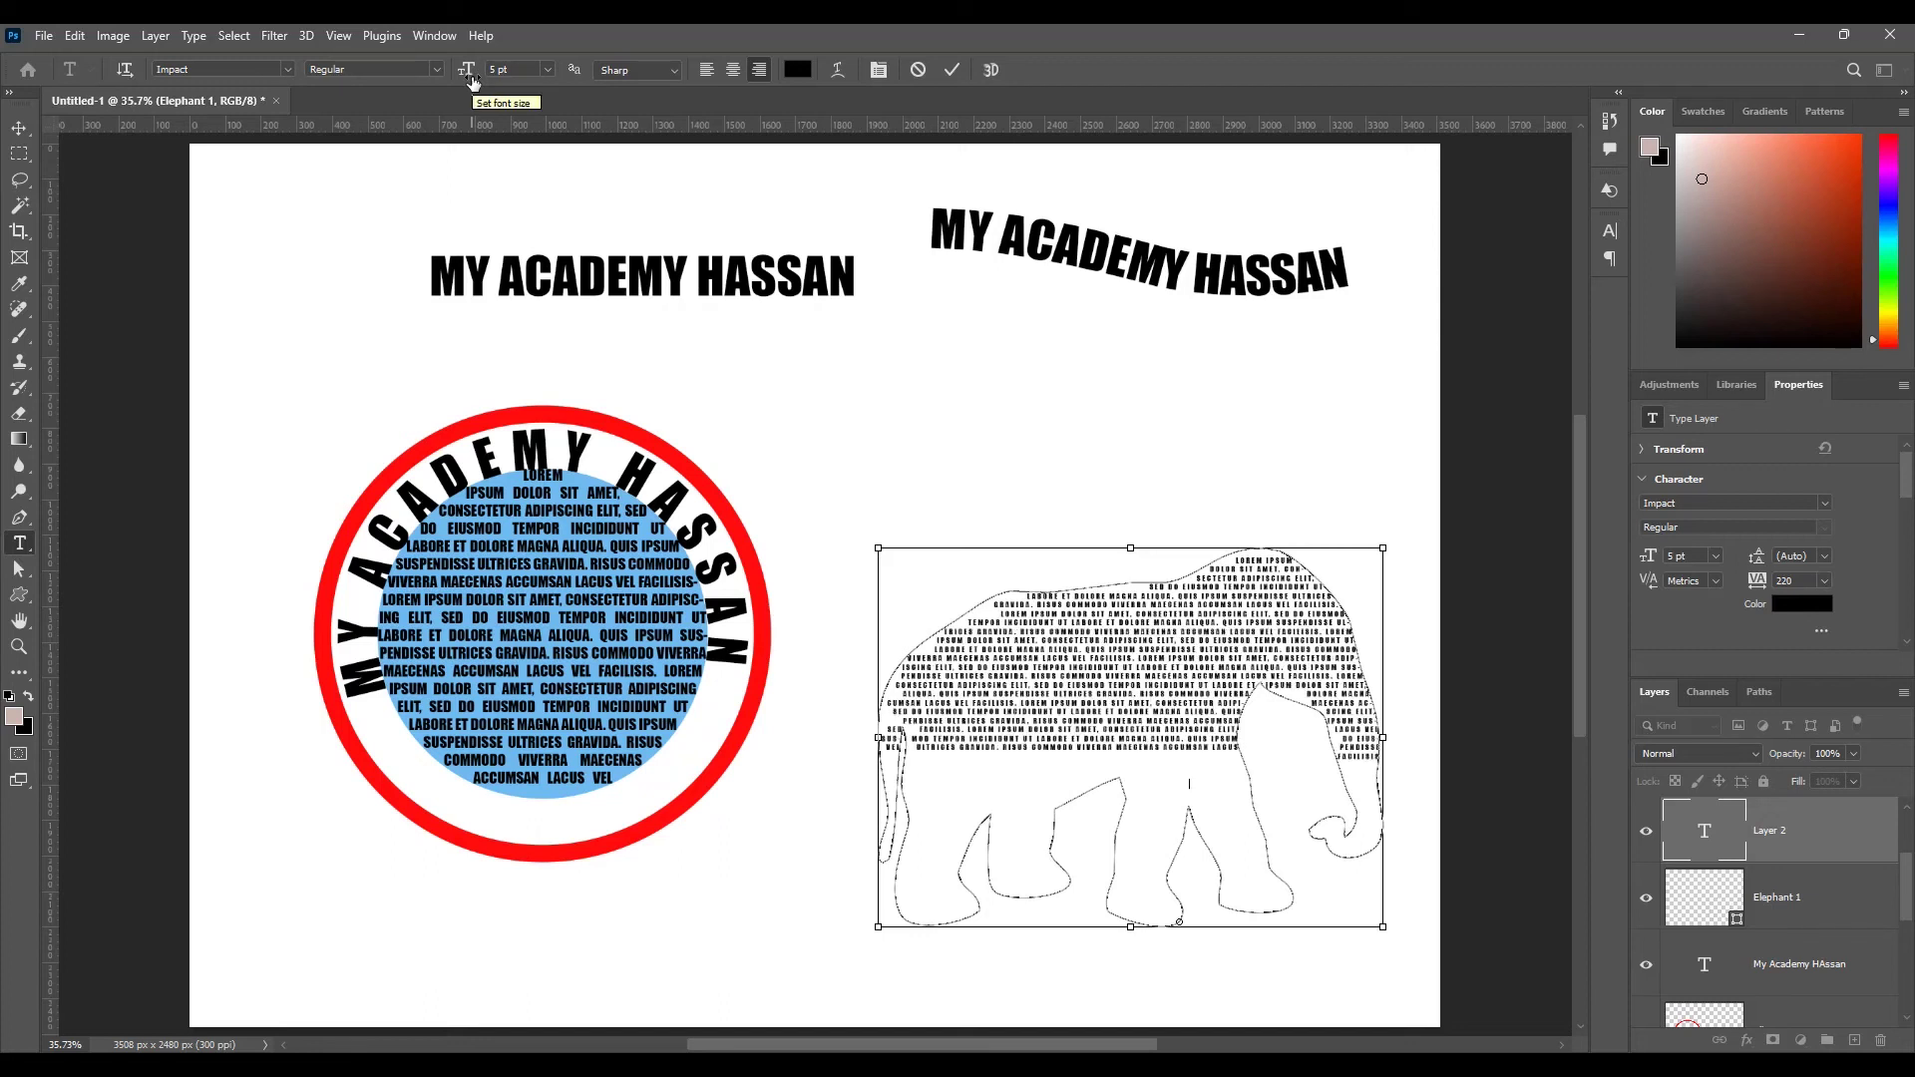
type("LOREM IPSUM DOLOR SIT AMET, CONSECTETUR ADIPISCING ELIT, SED DO EIUSMOD TEMPOR INCIDIDUNT UT LABORE ET DOLORE MAGNA ALIQUA. QUIS IPSUM SUSPENDISSE ULTRICES GRAVIDA. RISUS COMMODO VIVERRA MAECENAS ACCUMSAN LACUS VEL FACILISIS.")
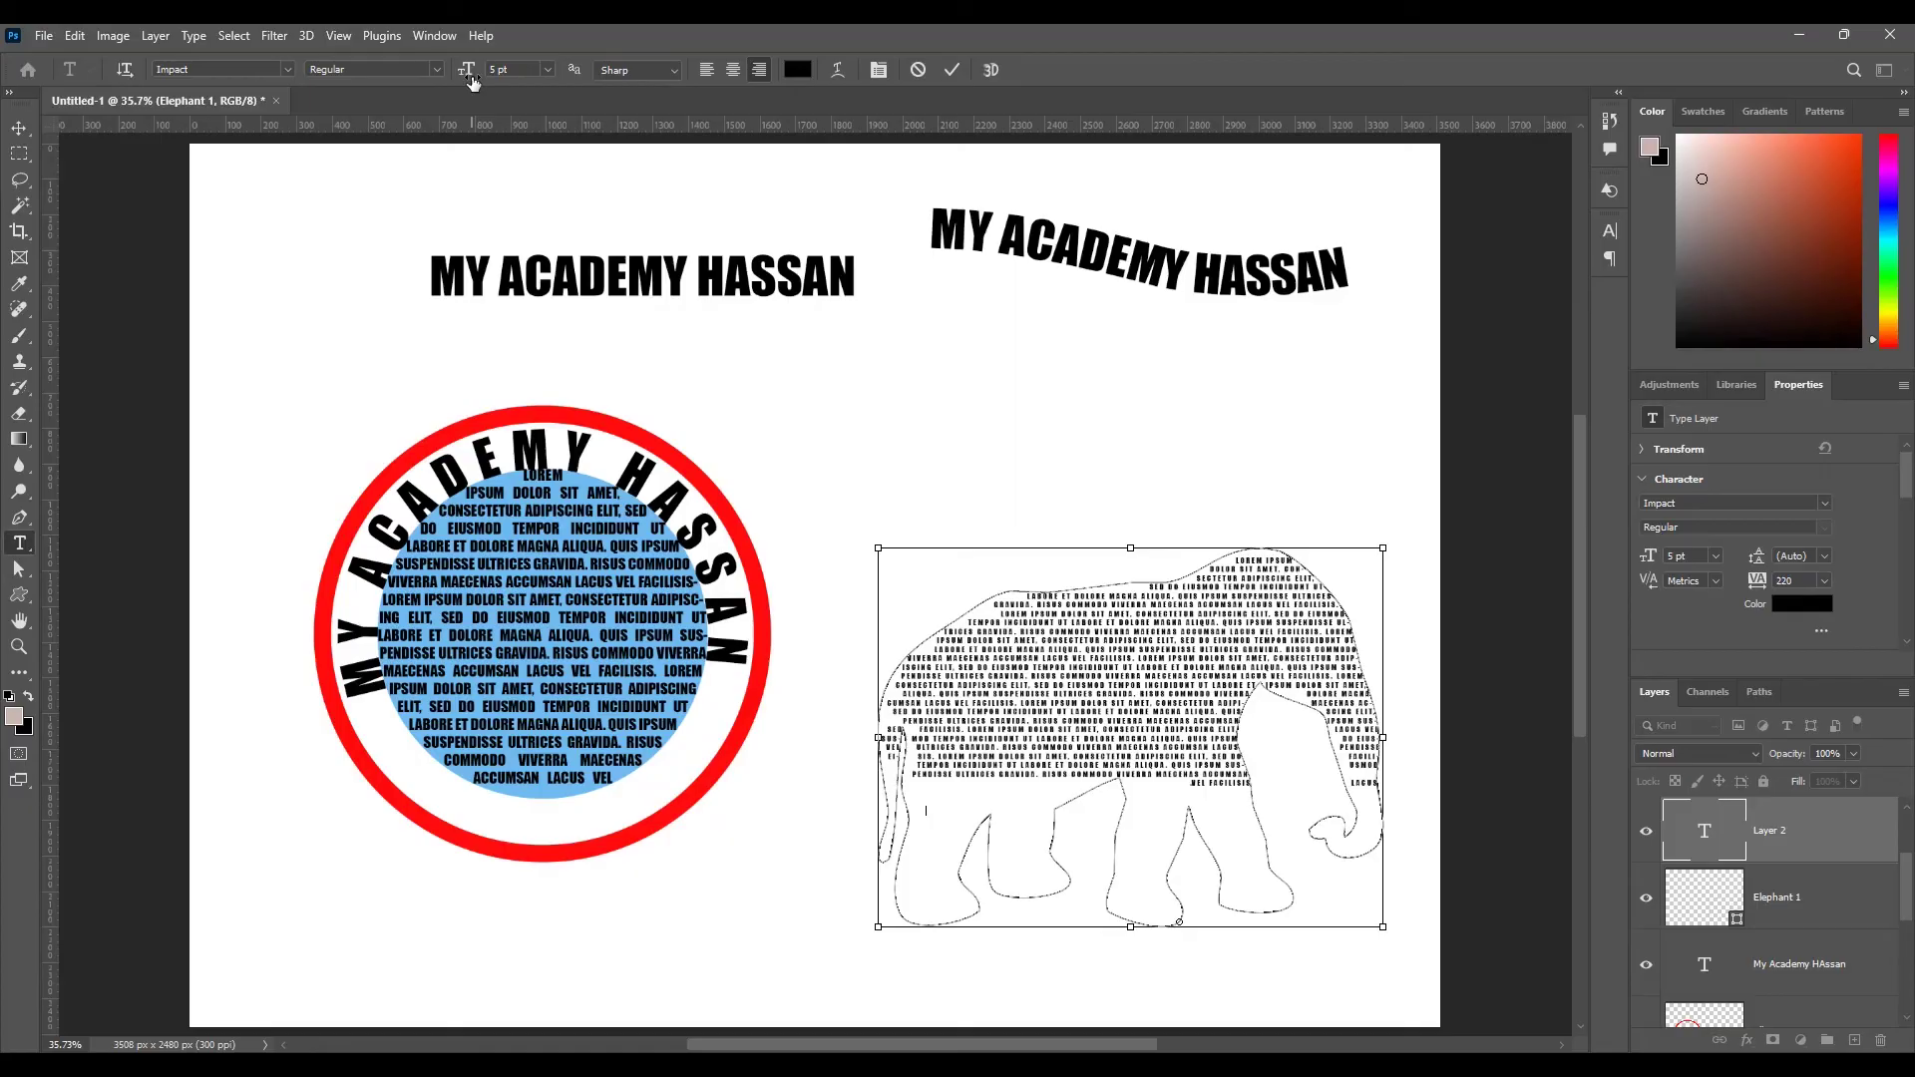
type("LOREM IPSUM DOLOR SIT AMET, CONSECTETUR ADIPISCING ELIT, SED DO EIUSMOD TEMPOR INCIDIDUNT UT LABORE ET DOLORE MAGNA ALIQUA. QUIS IPSUM SUSPENDISSE ULTRICES GRAVIDA. RISUS COMMODO VIVERRA MAECENAS ACCUMSAN LACUS VEL FACILISIS.")
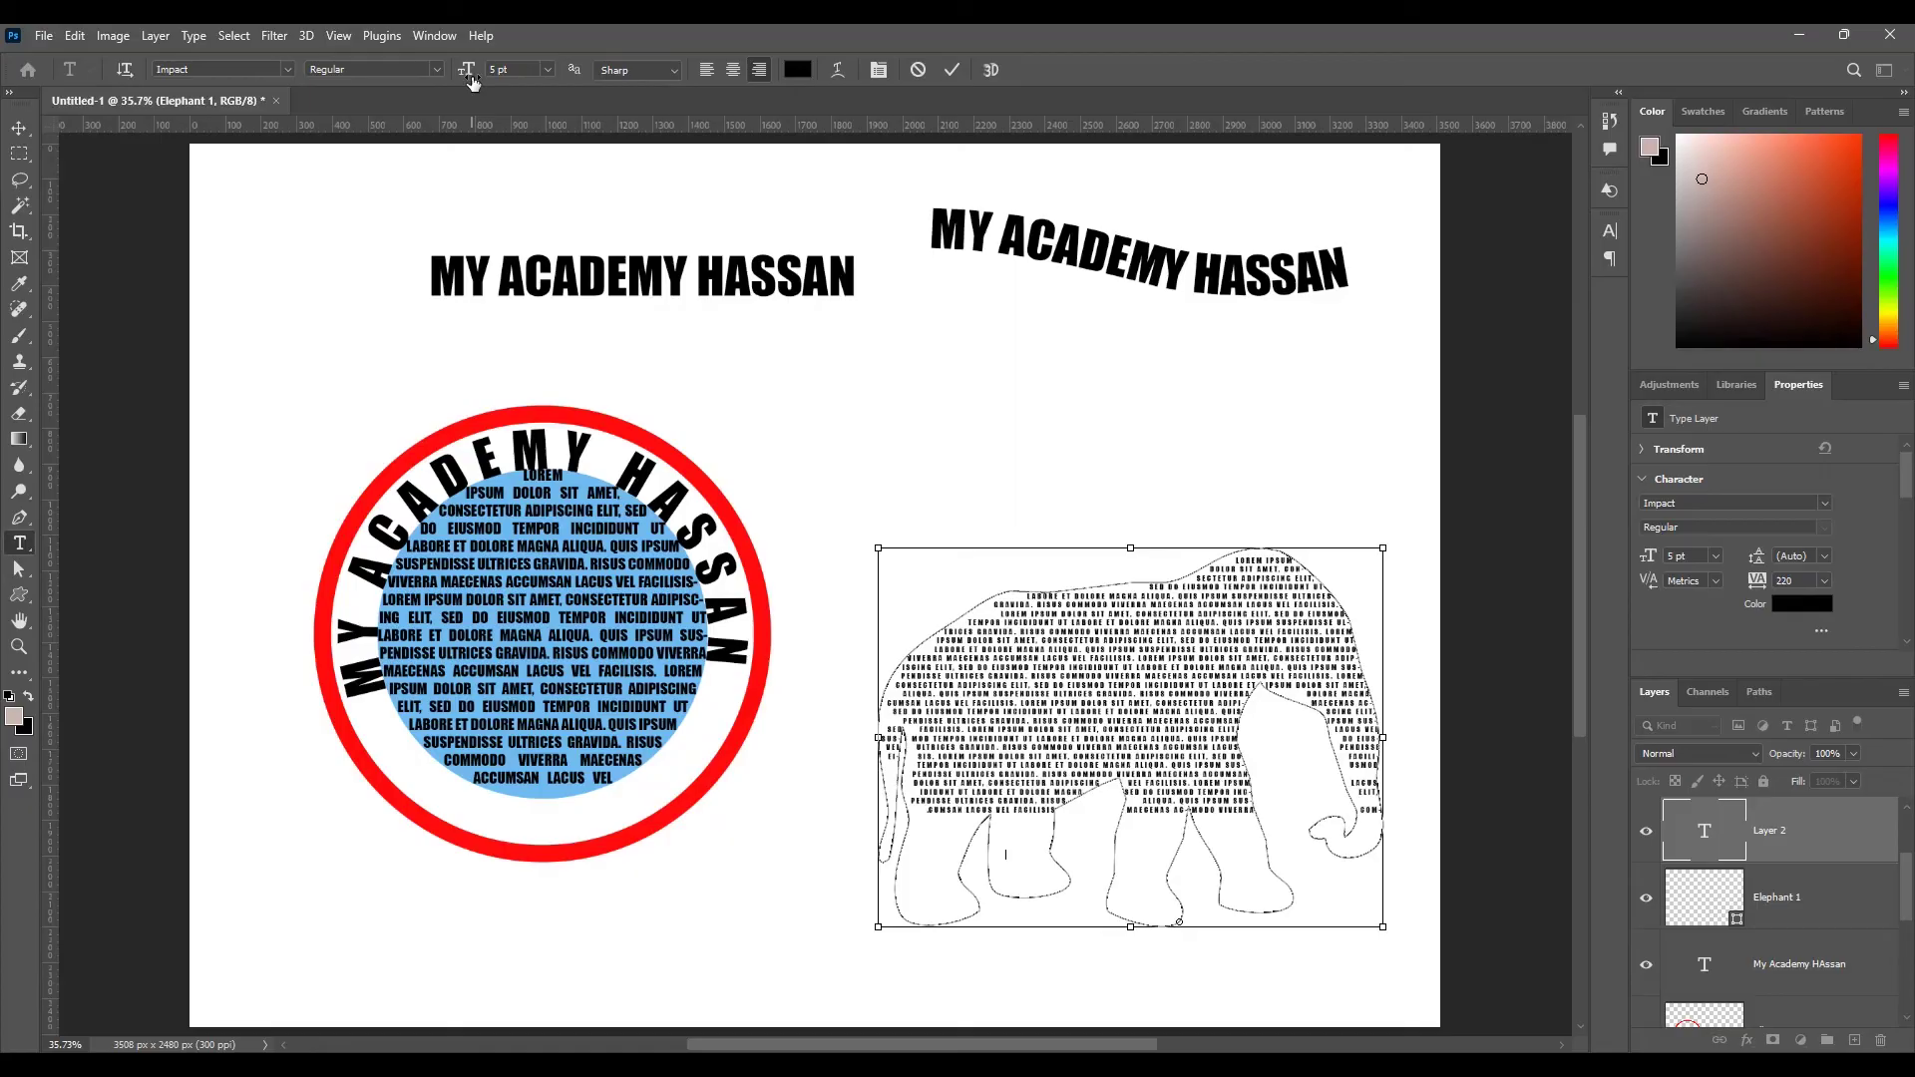
key("ctrl+v")
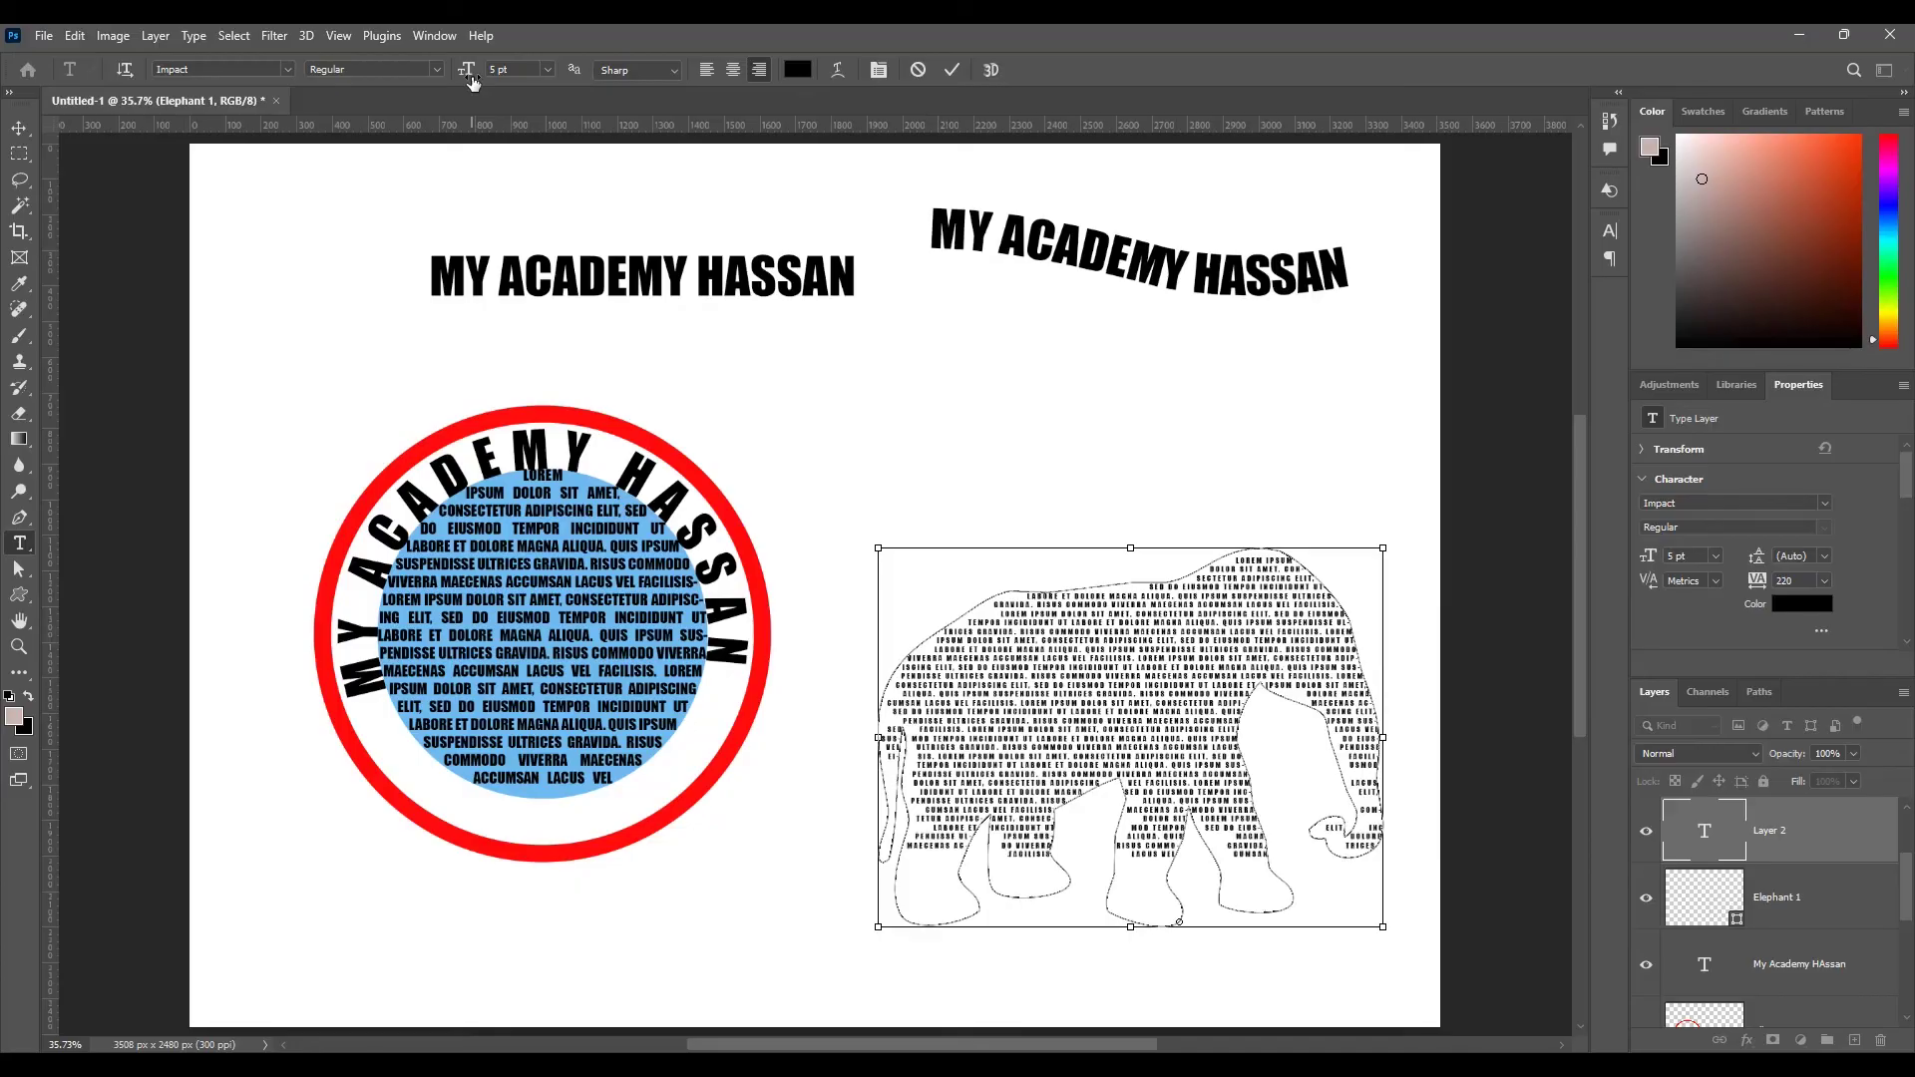
key("ctrl+v")
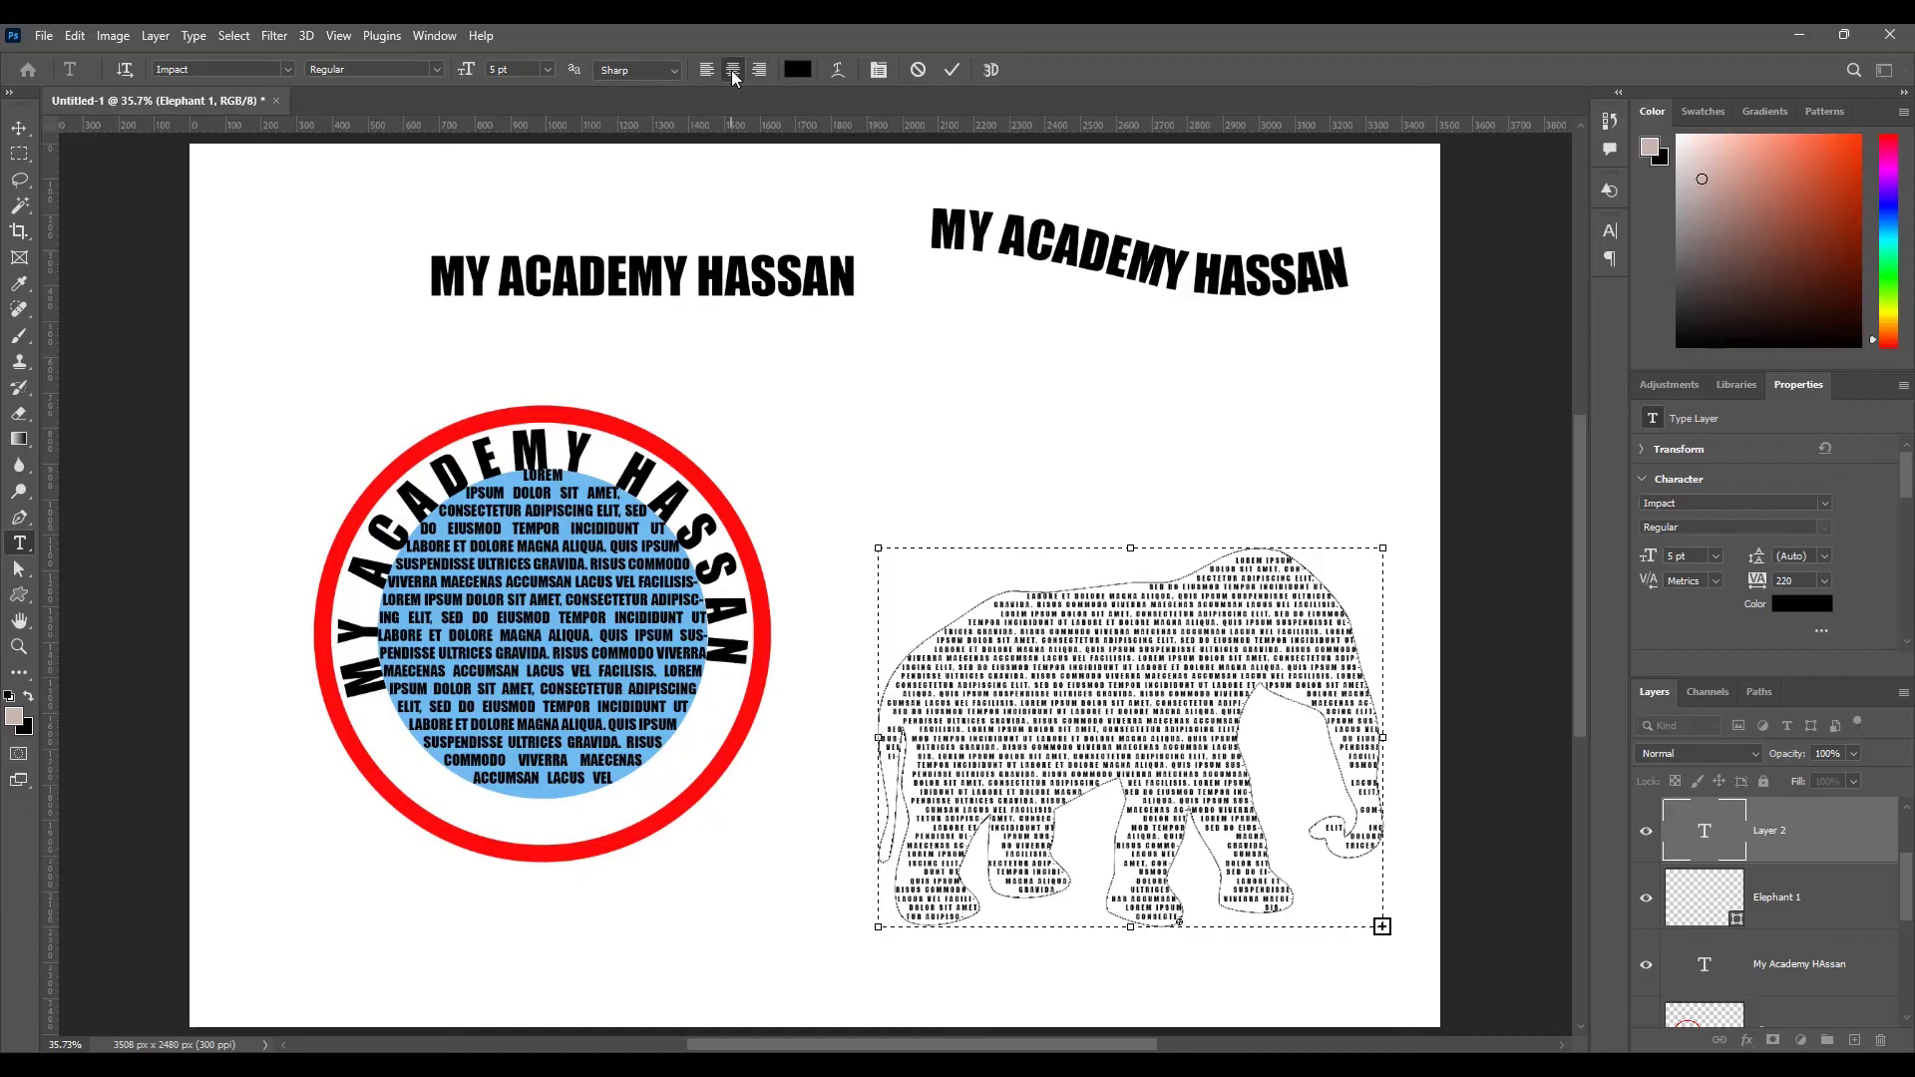
left_click(732, 70)
left_click(952, 69)
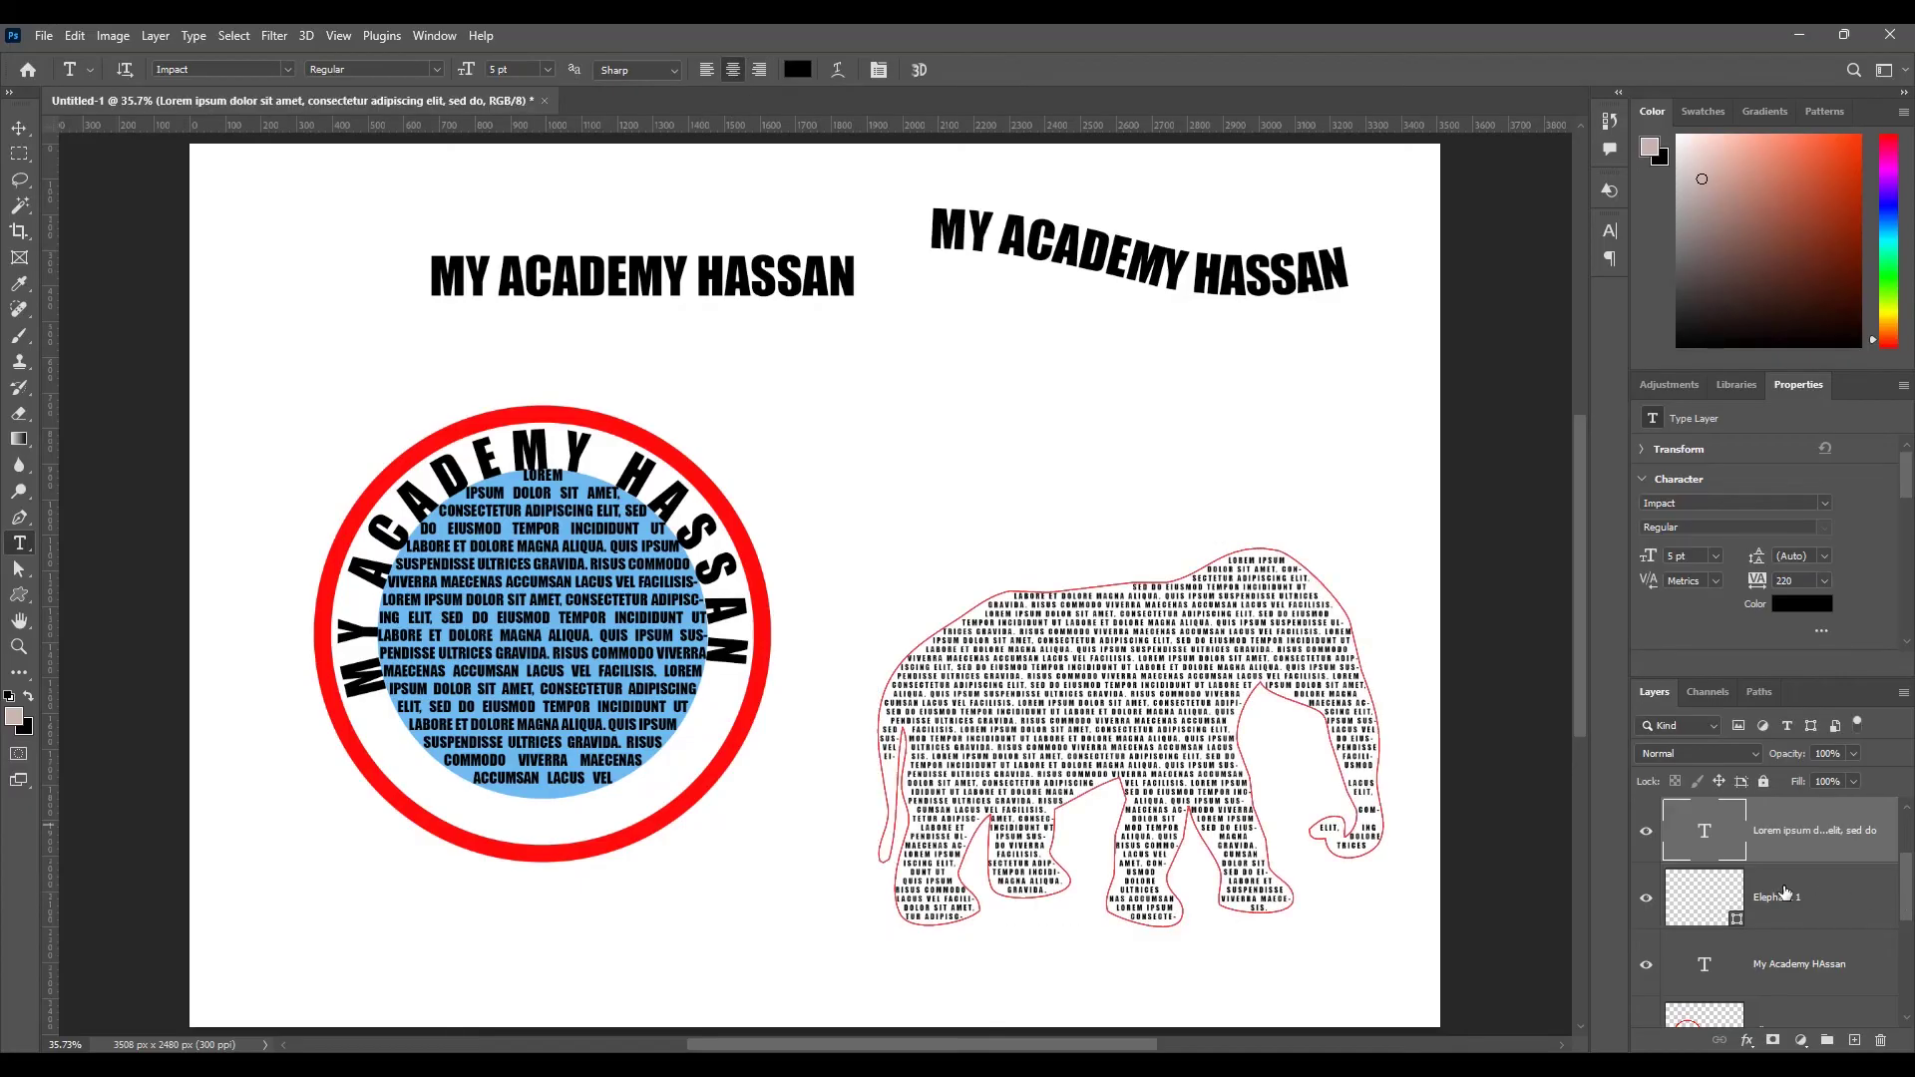
- Remove the stroke from the Elephant 1 shape layer, and switch to the Move tool
left_click(1756, 897)
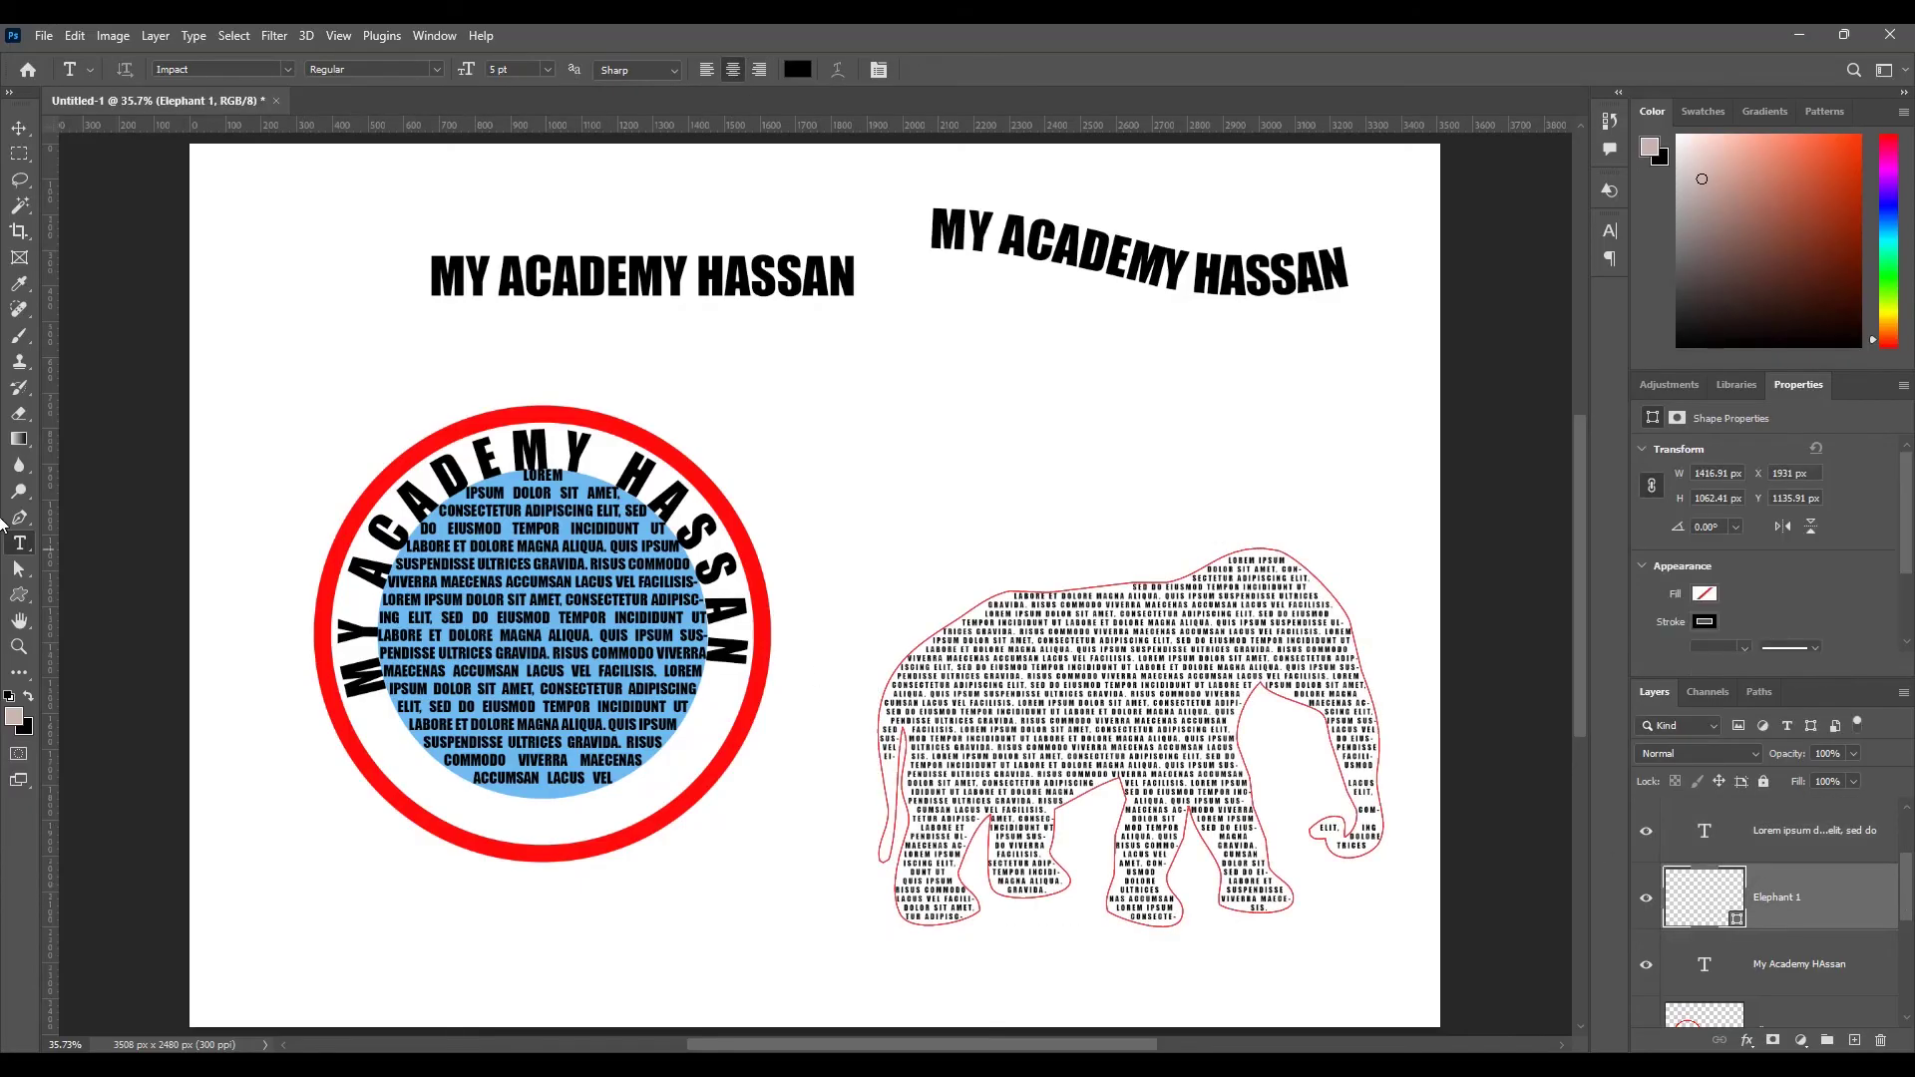
left_click(18, 596)
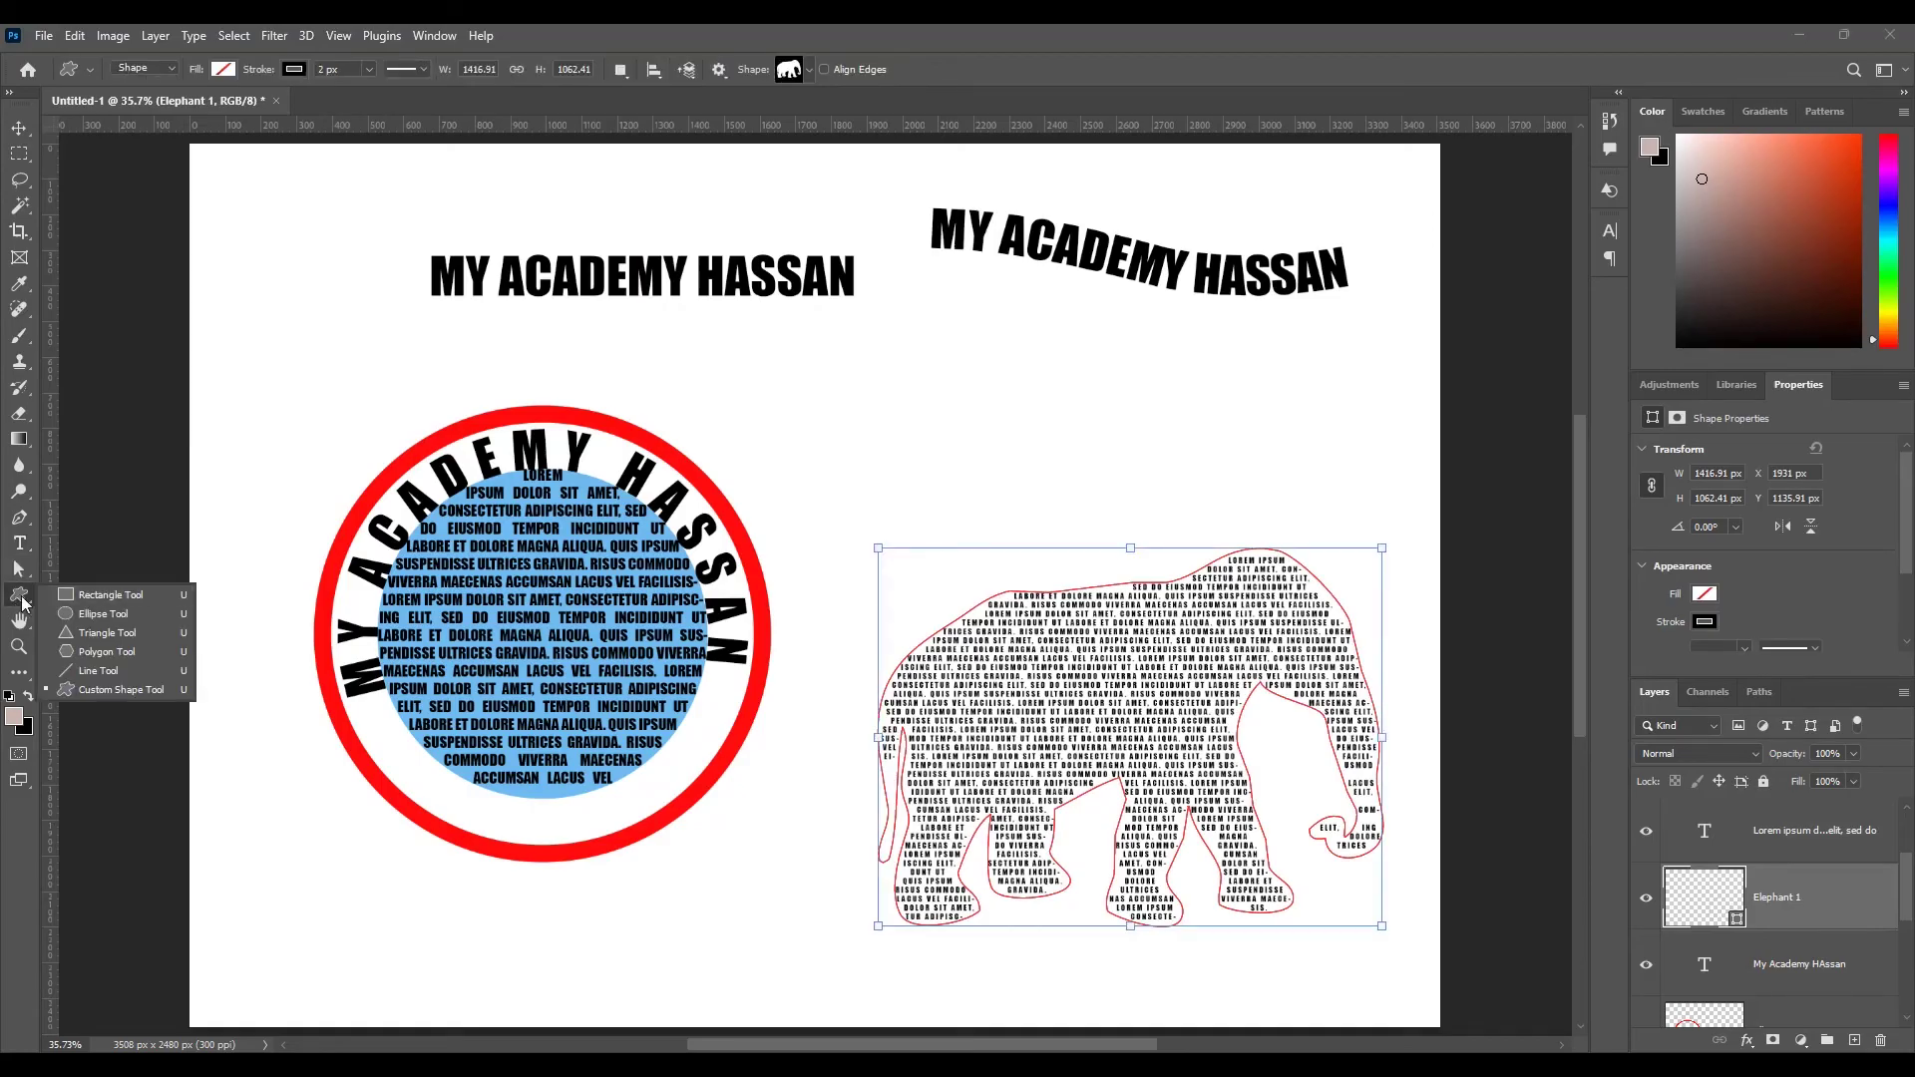
left_click(18, 597)
left_click(294, 69)
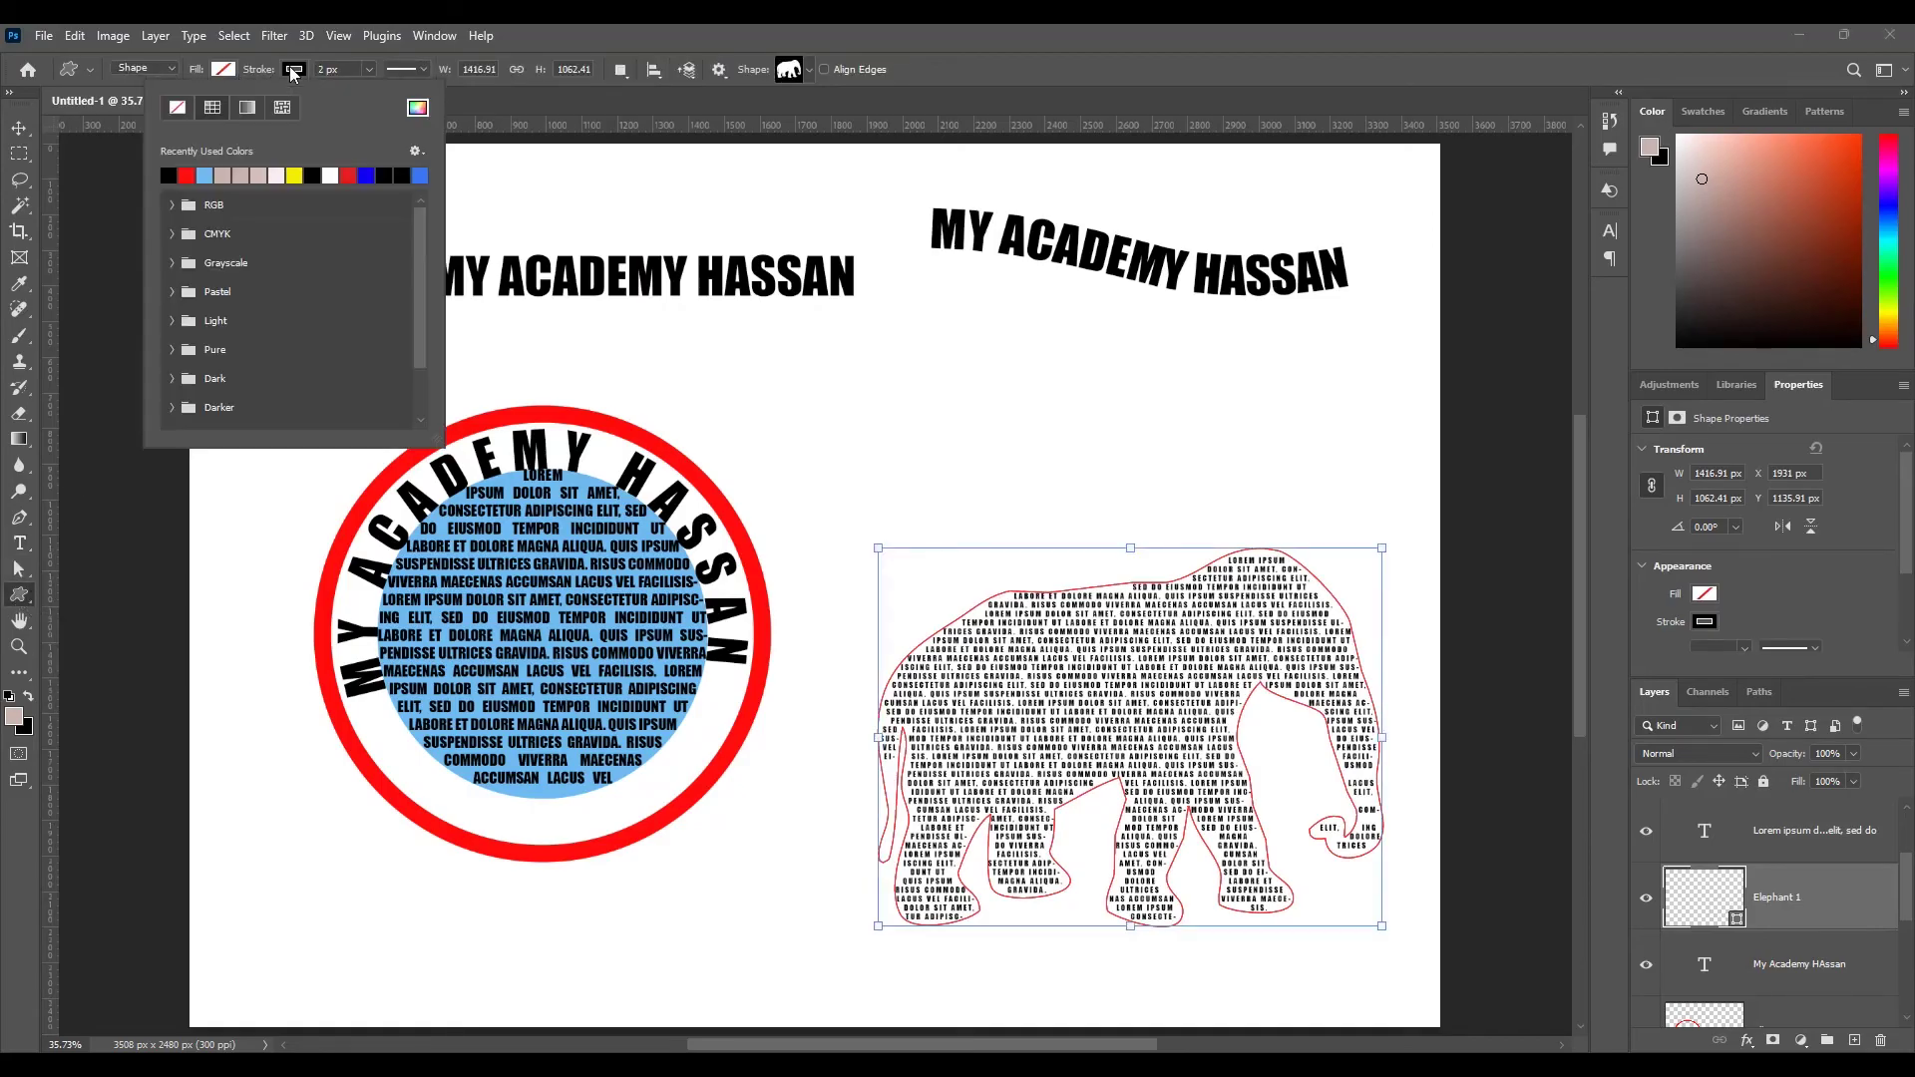
left_click(174, 109)
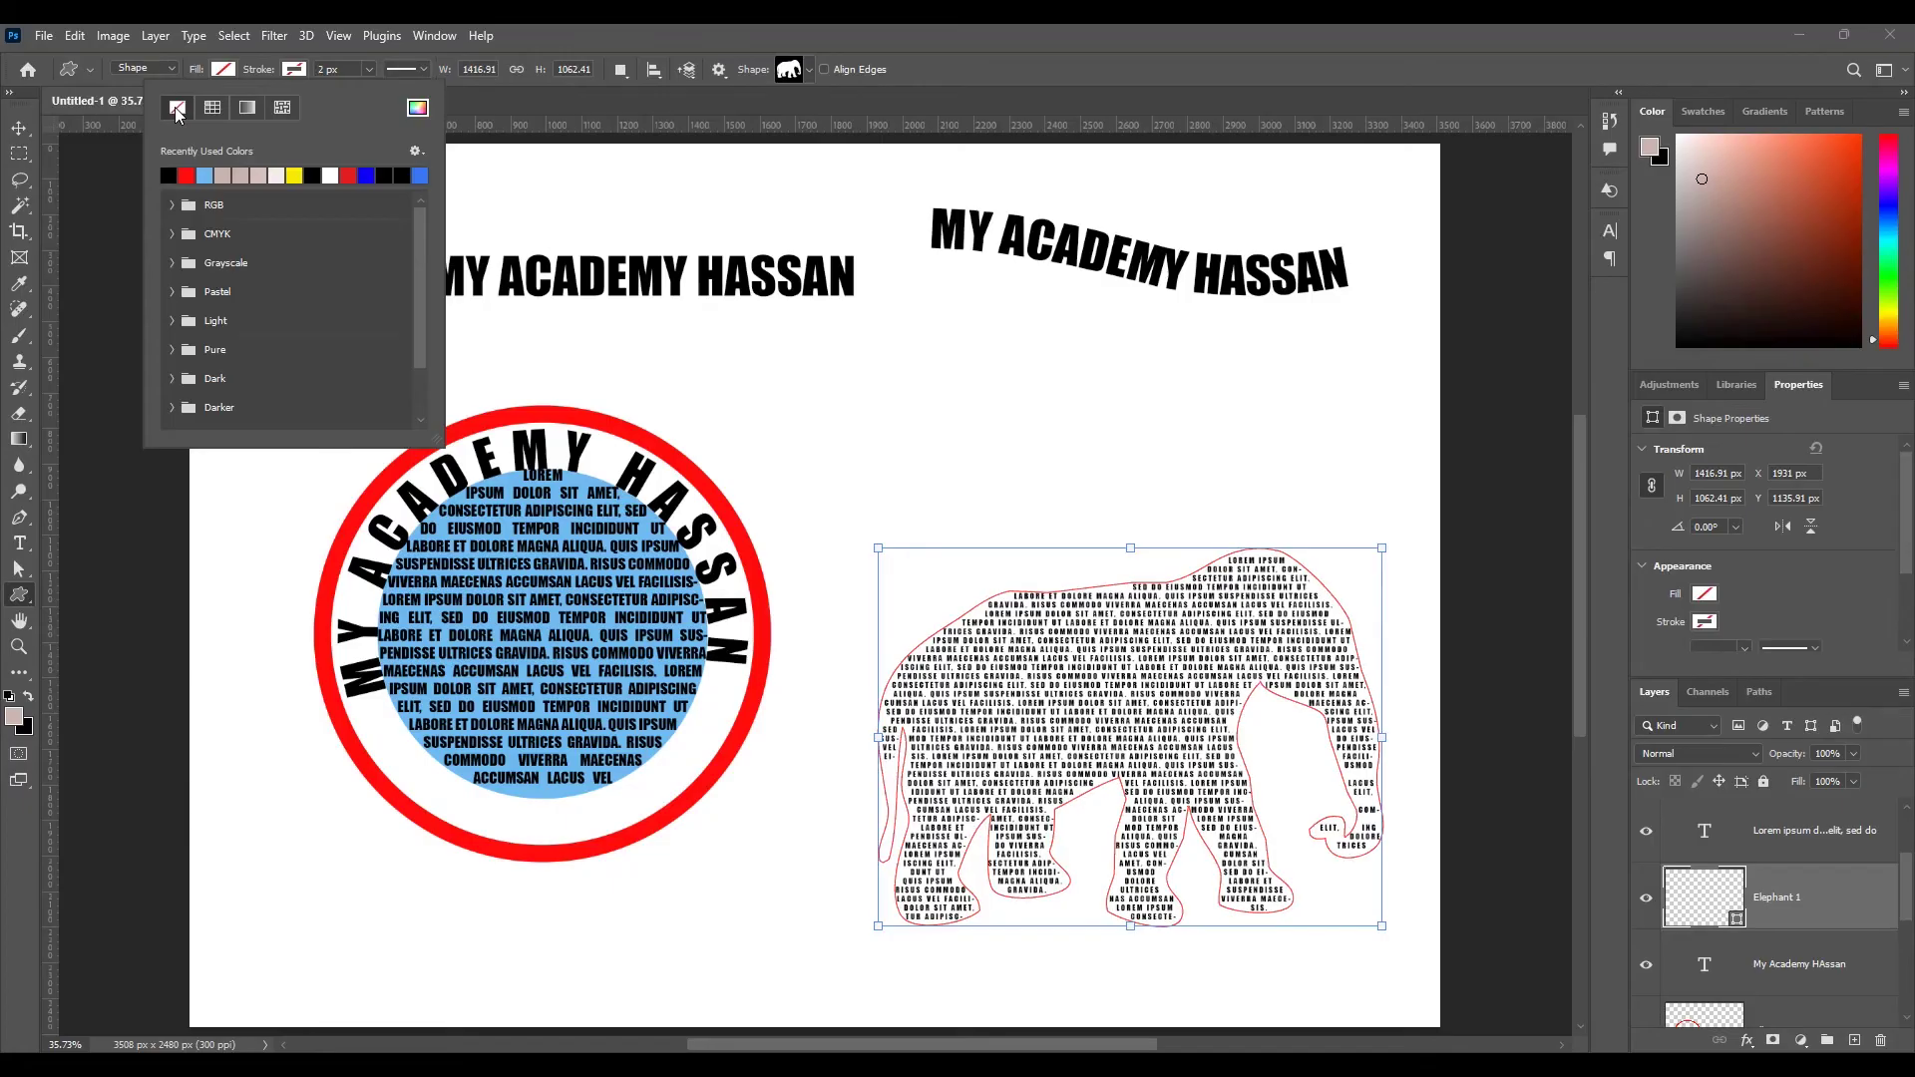
left_click(20, 130)
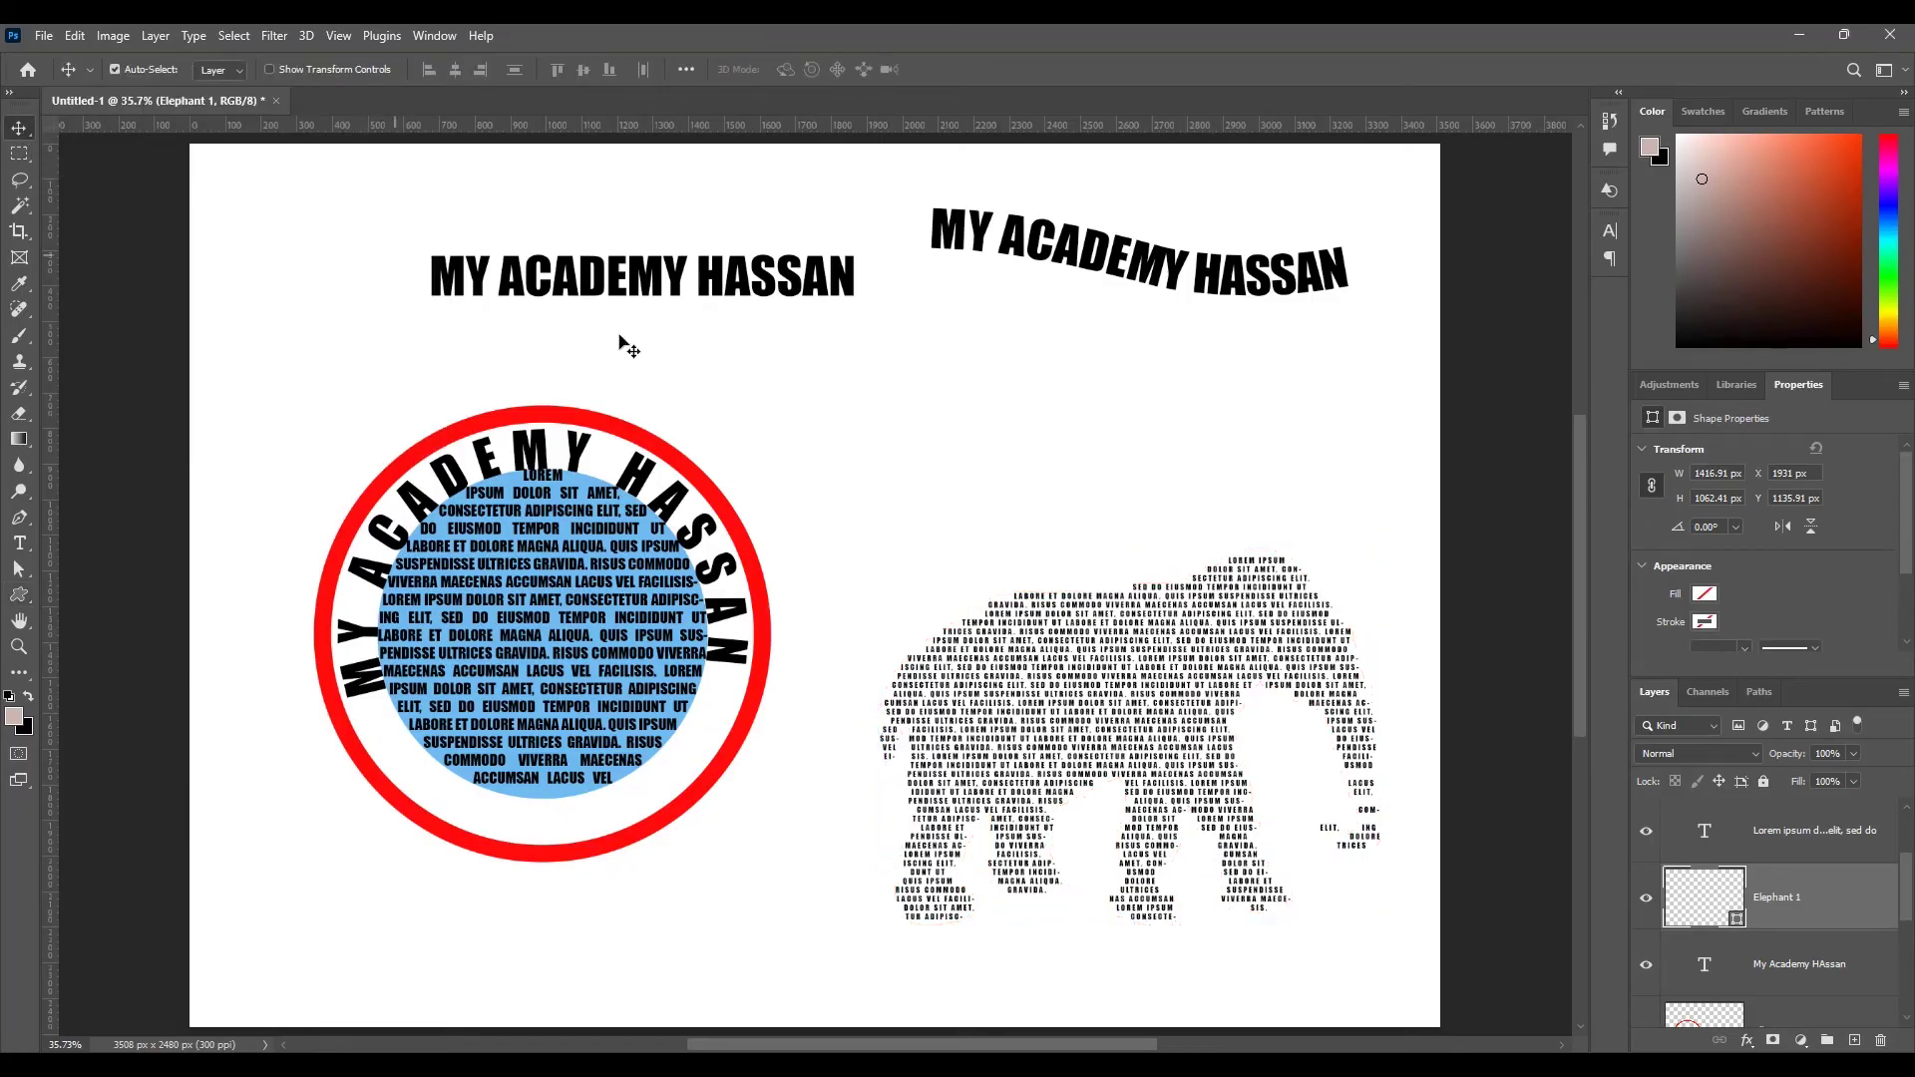